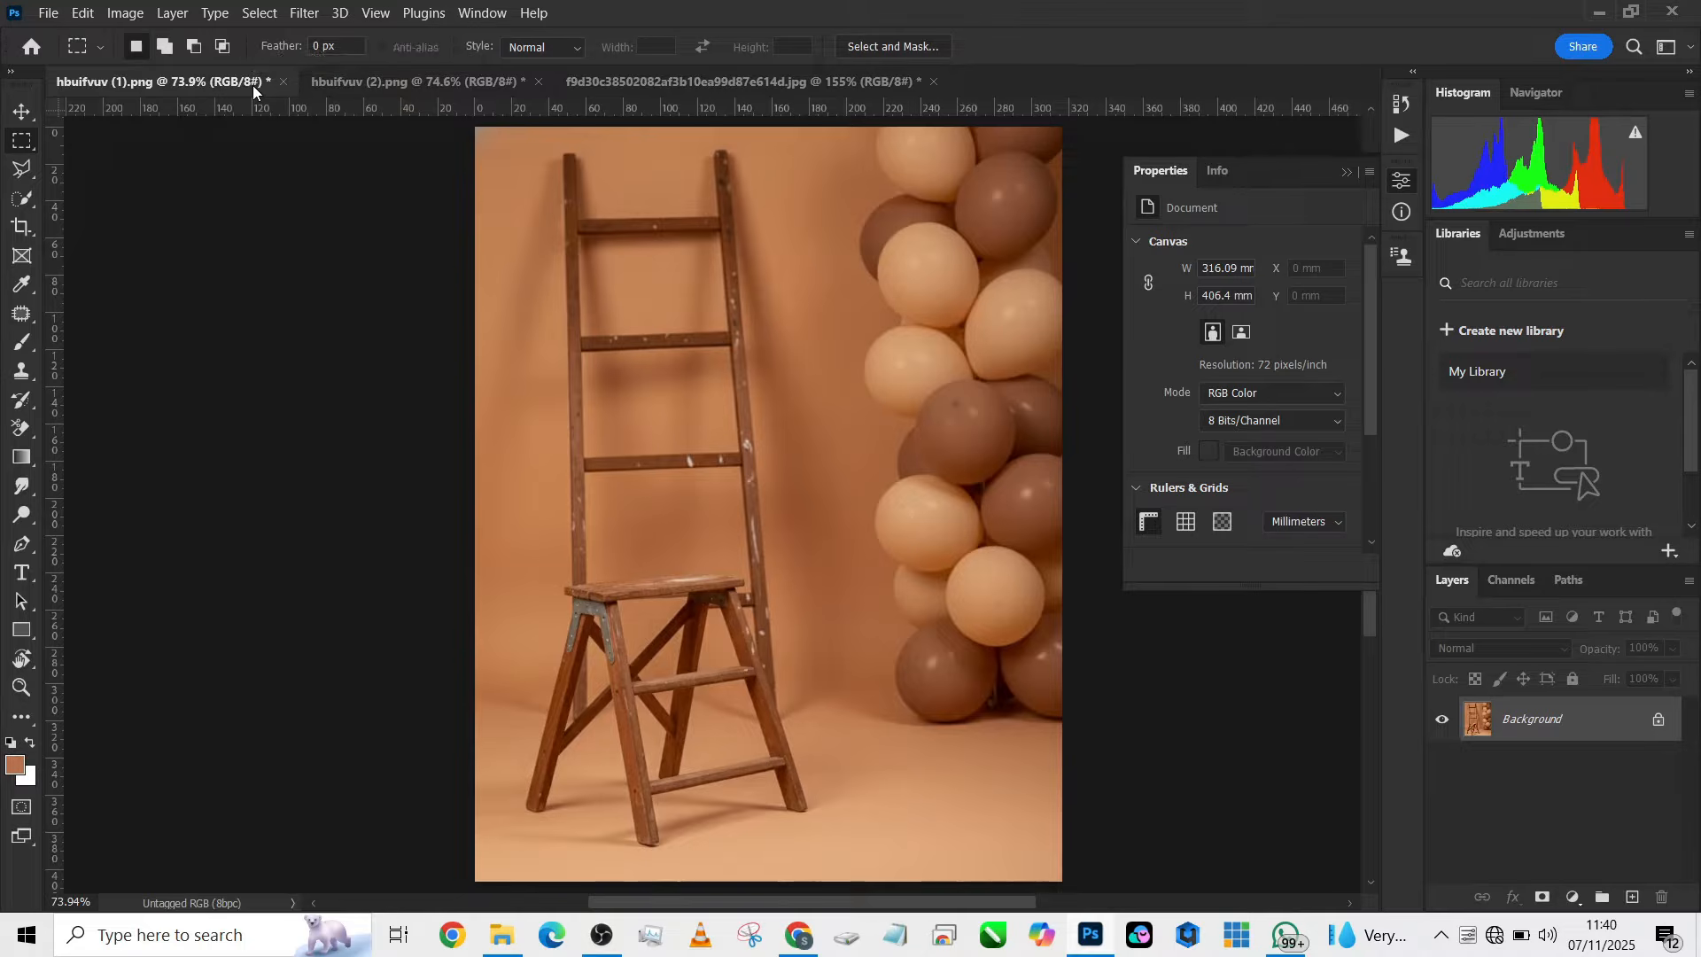
Look through the open ladder backdrop, child portrait and colour palette images
click(379, 83)
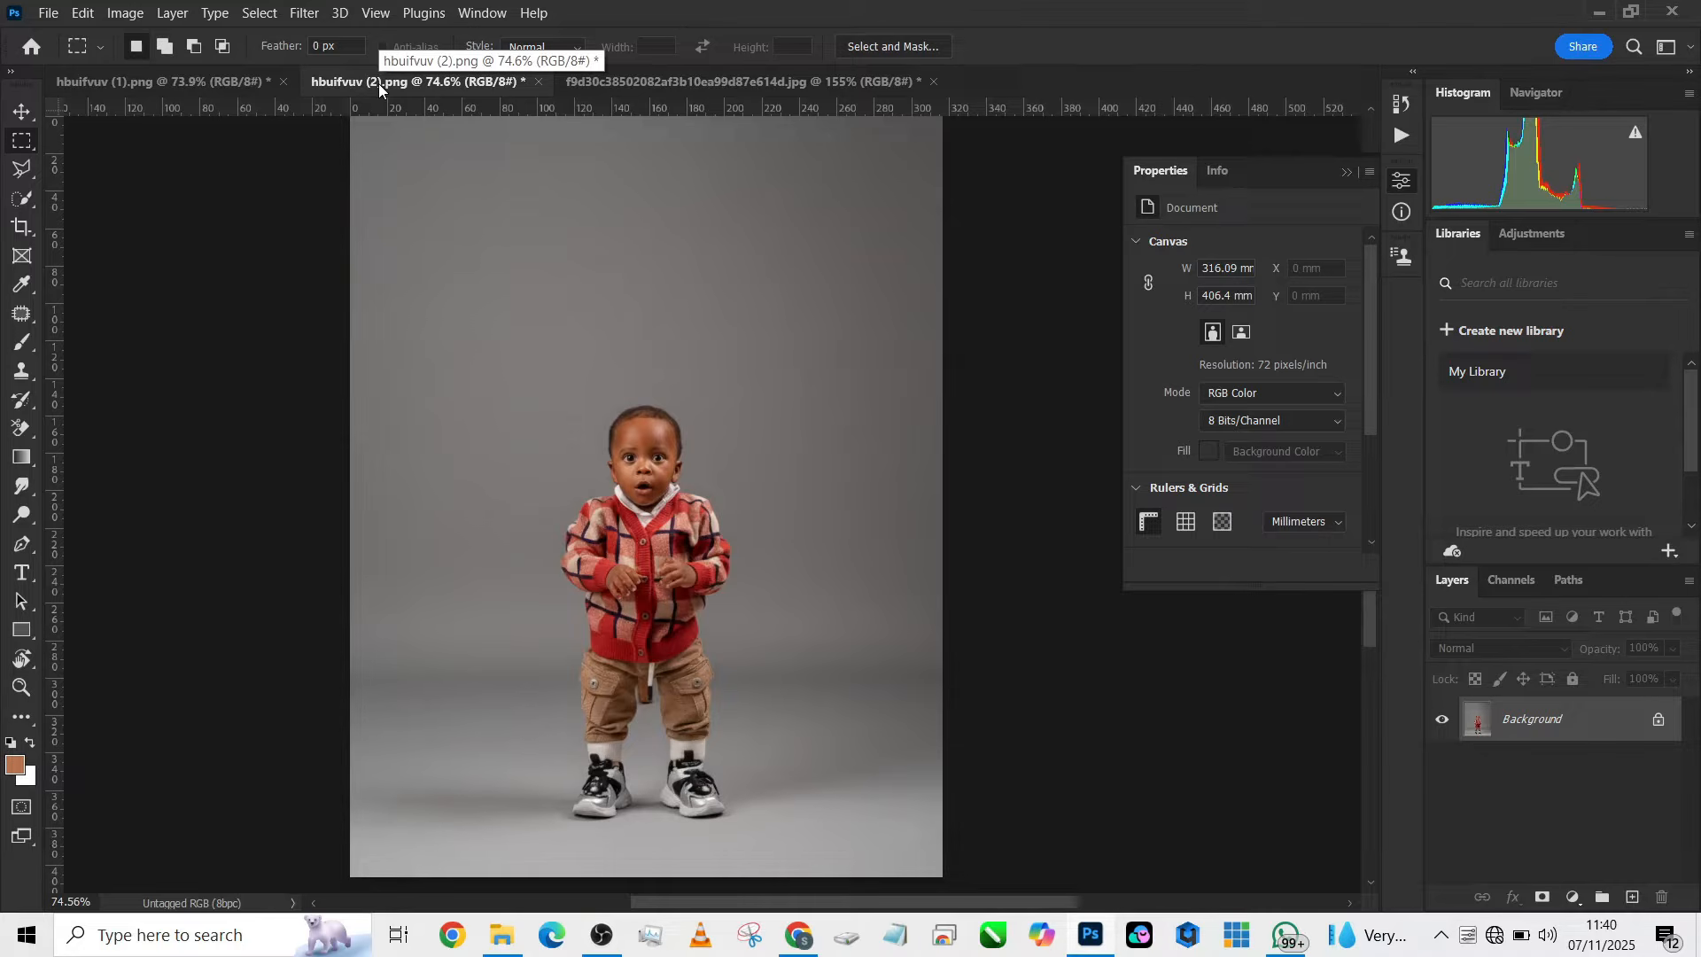
click(239, 82)
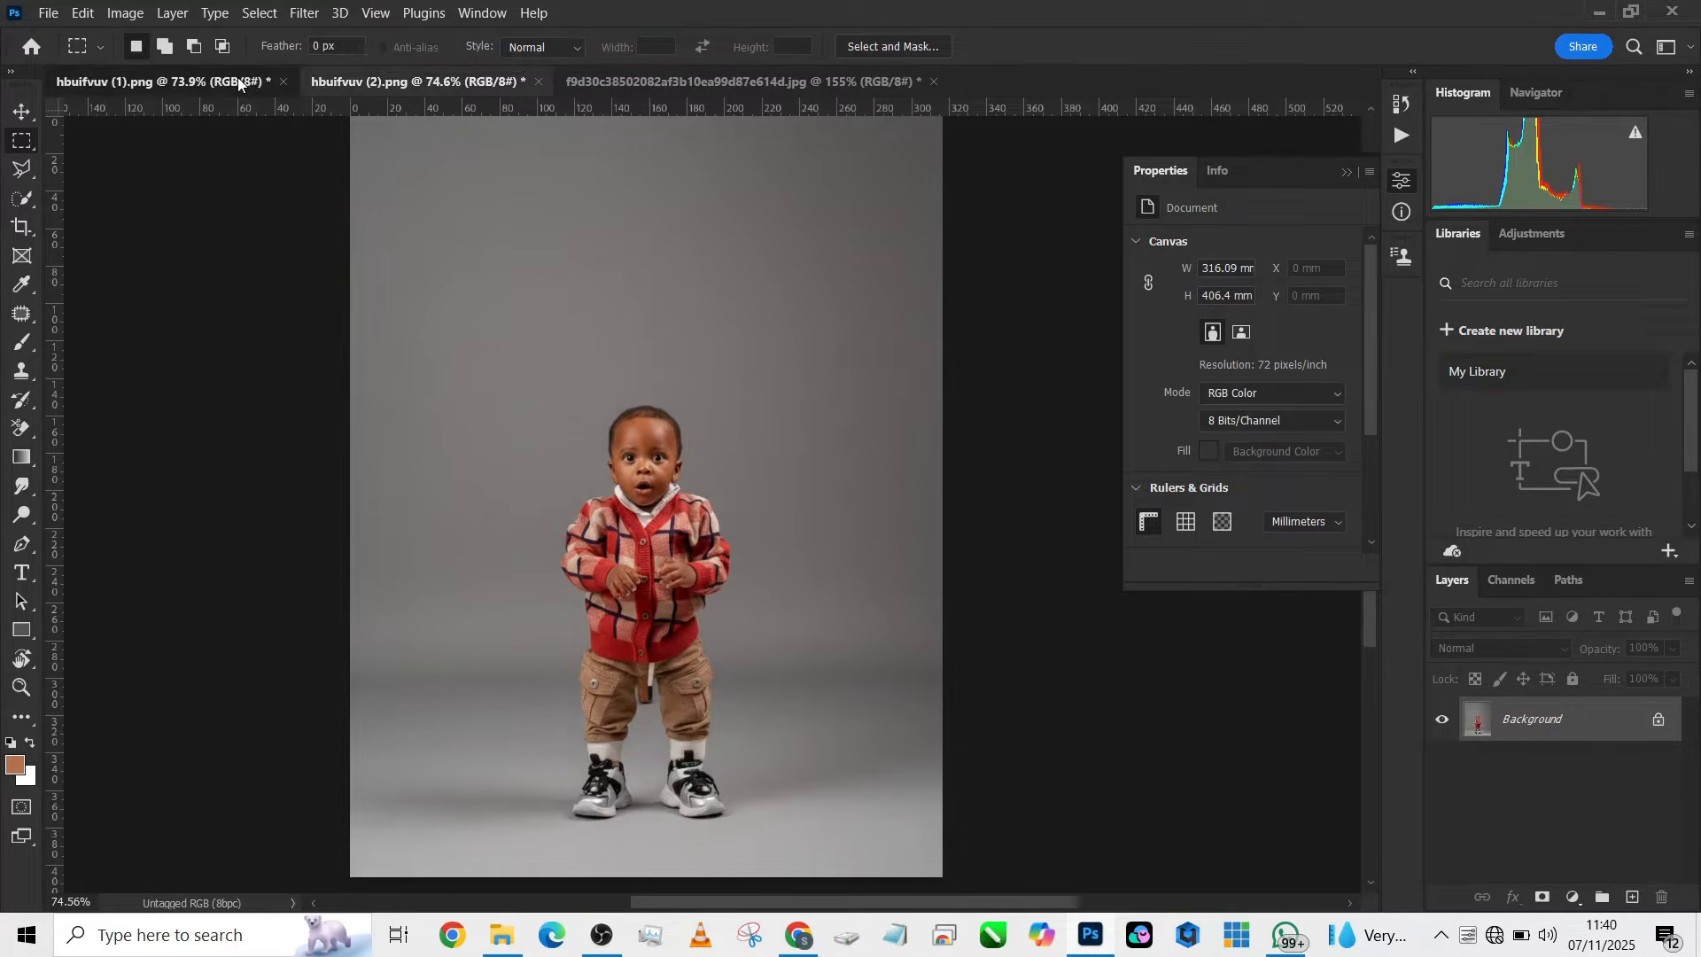
click(338, 89)
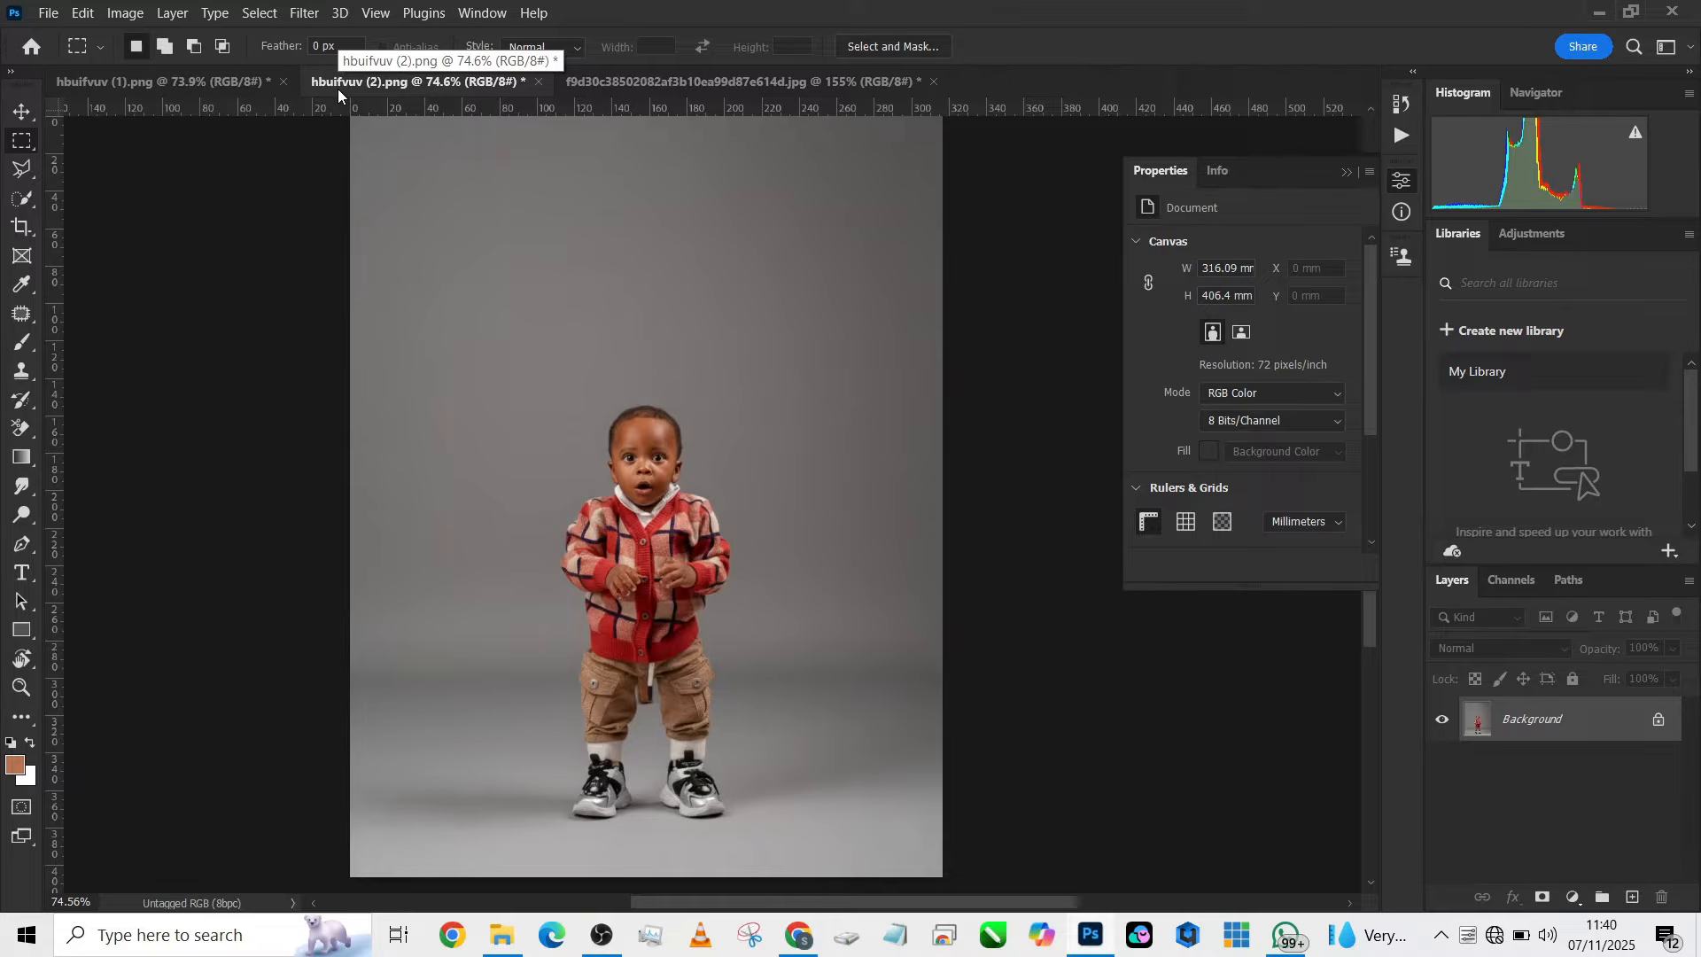
click(850, 81)
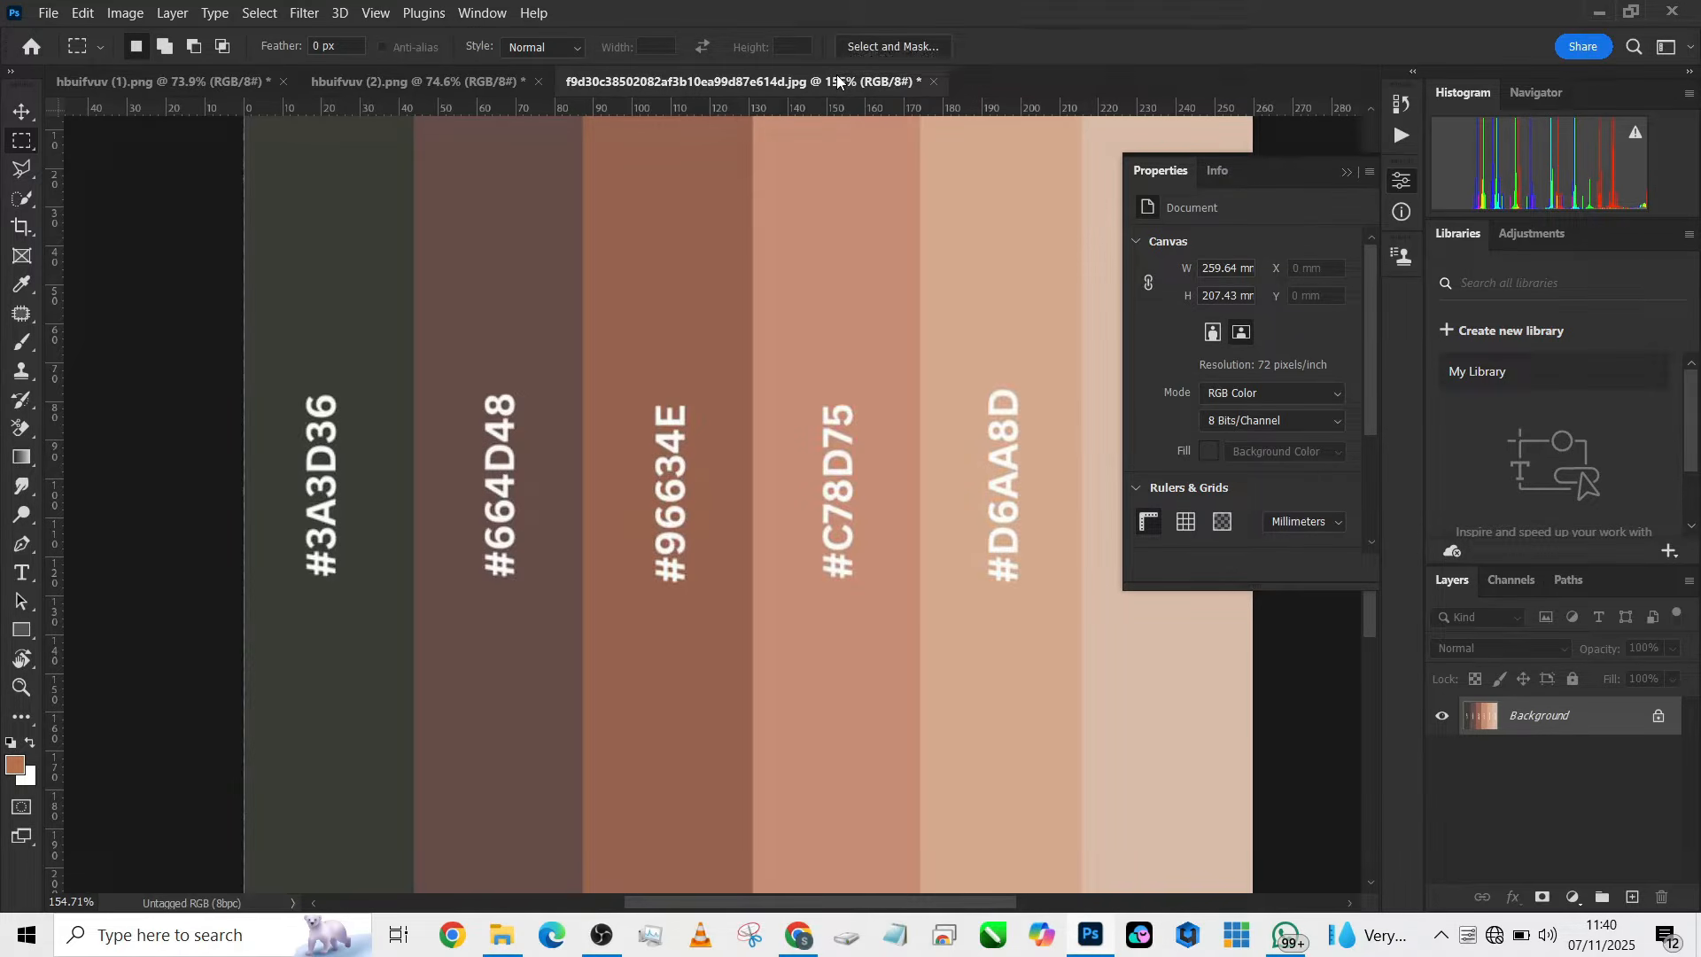
Crop the child portrait in hbuifuvv (2).png to a 4:5 ratio in portrait orientation
click(387, 83)
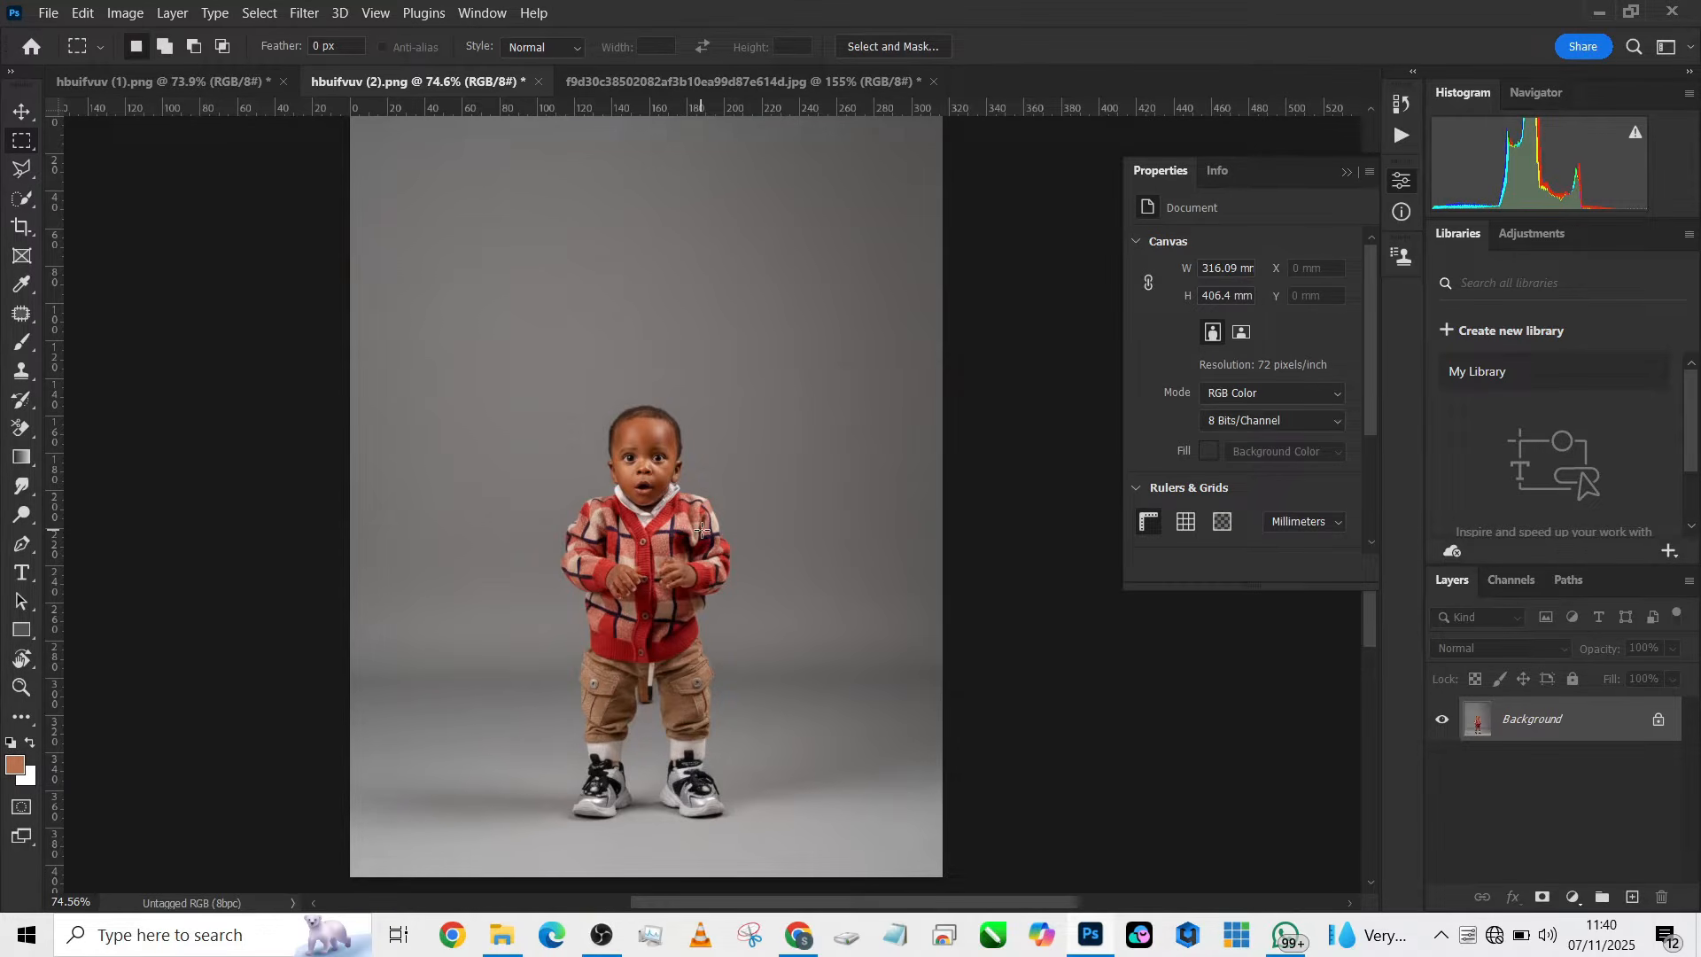
click(22, 227)
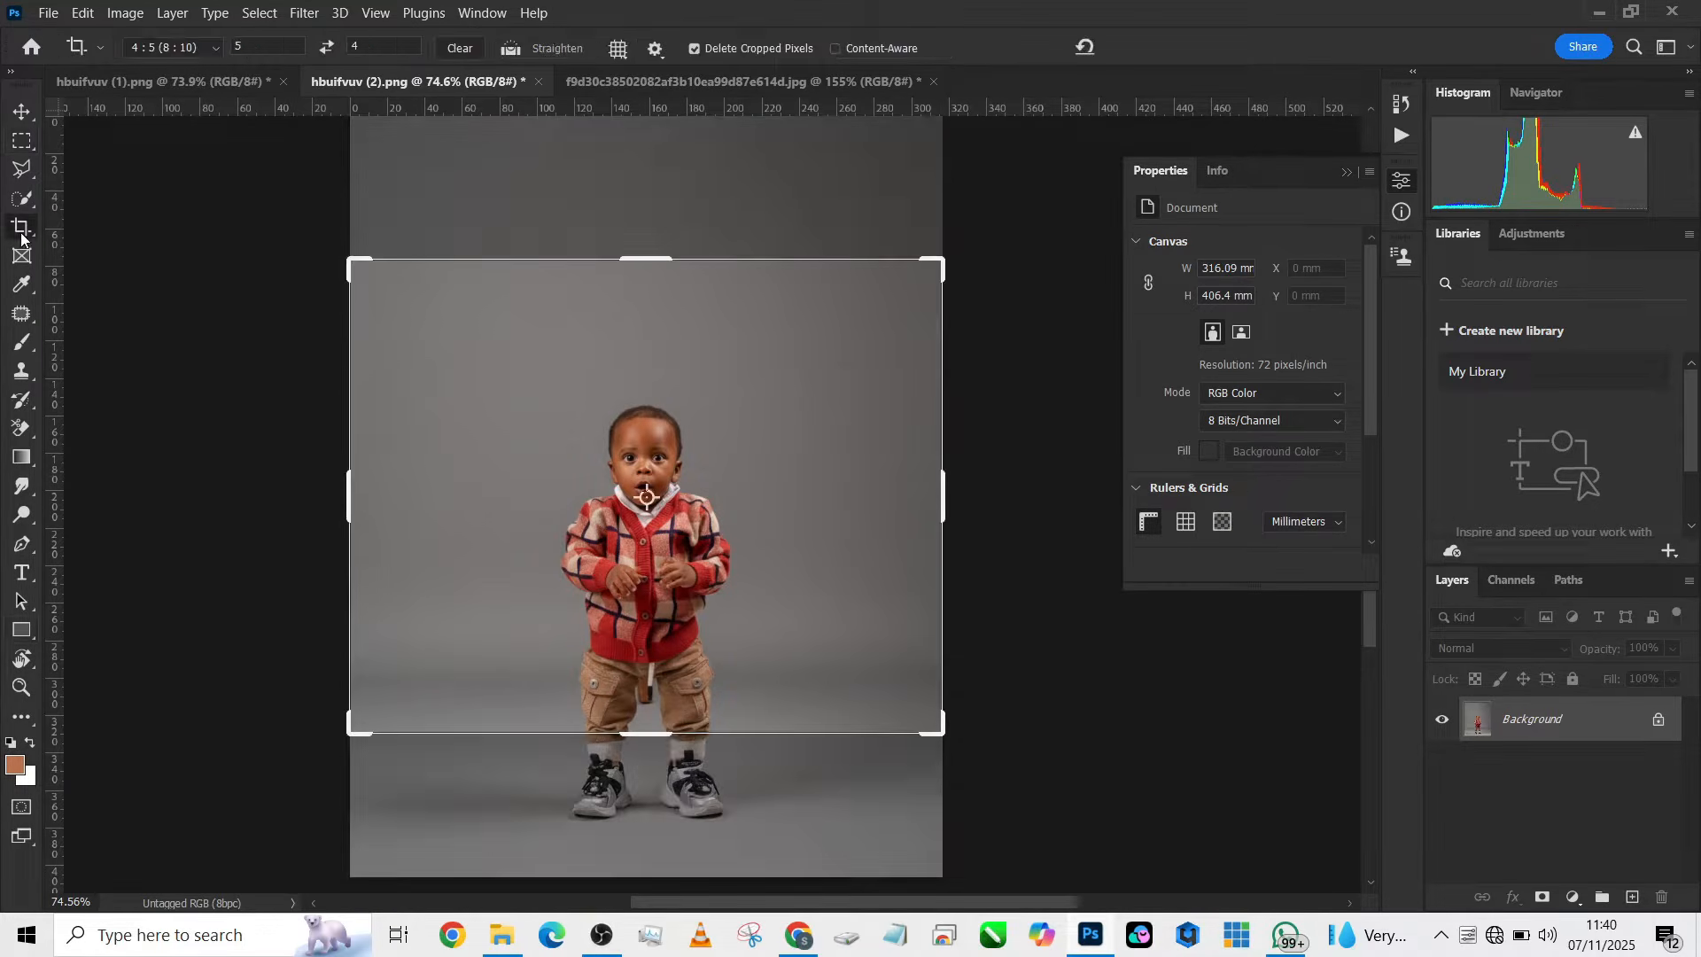
click(325, 50)
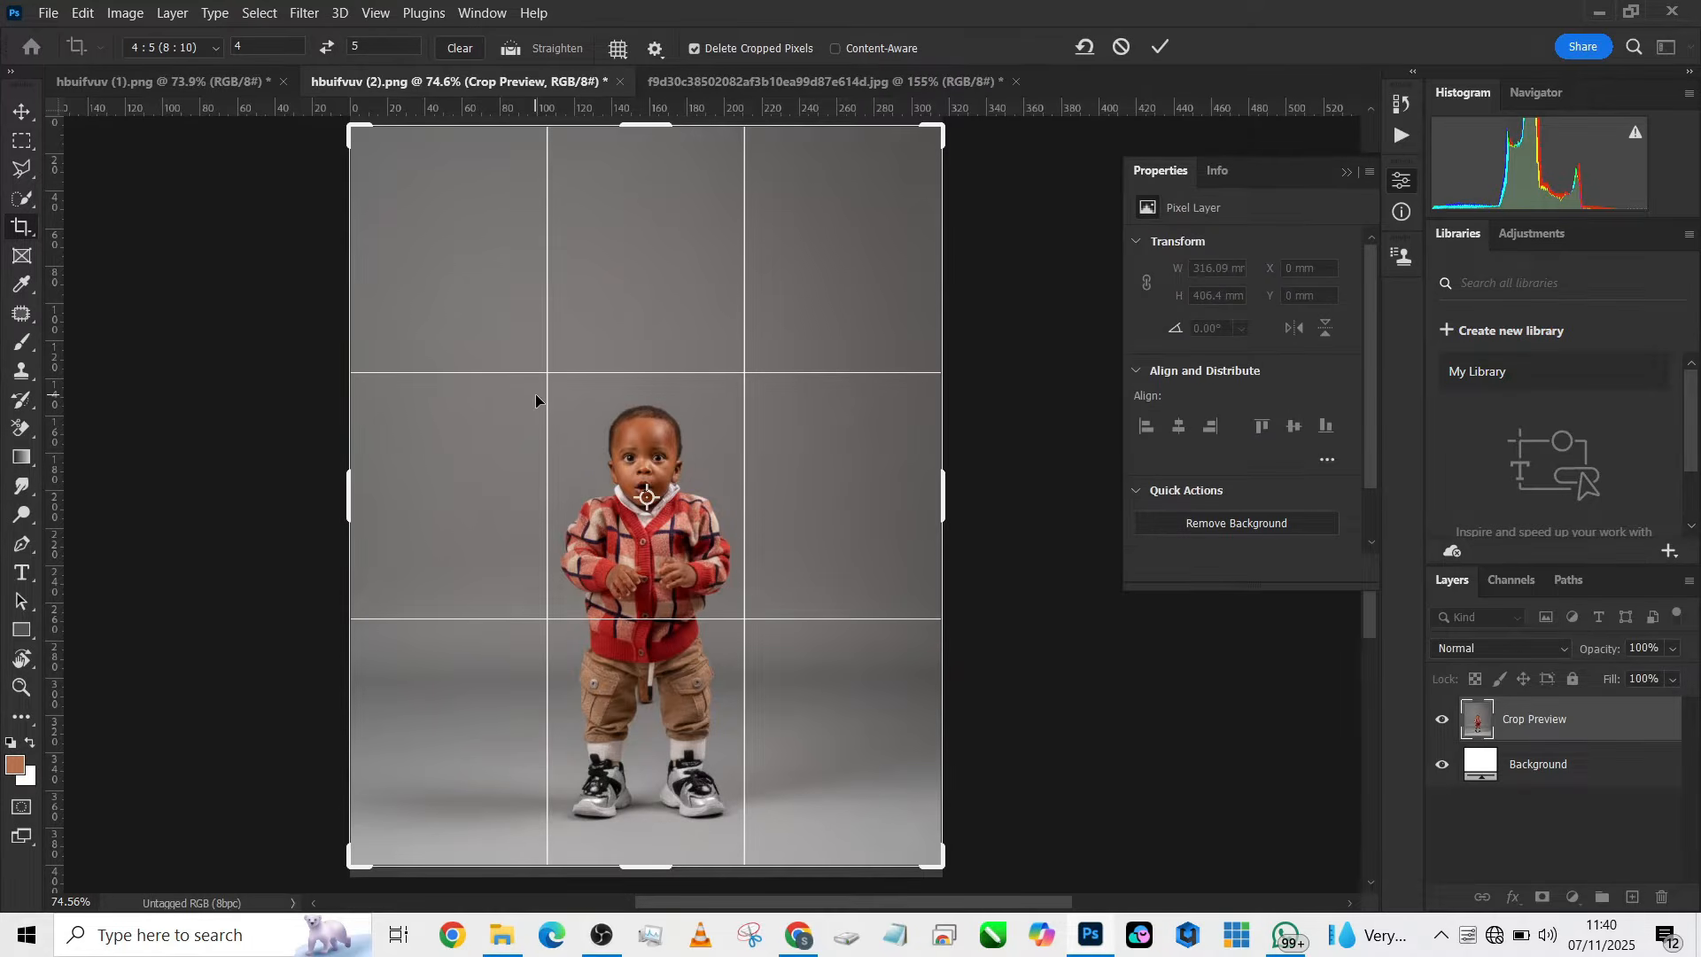
key(Return)
Select the child with Select Subject and invert the selection to the grey backdrop
scroll(567, 469, down, 2)
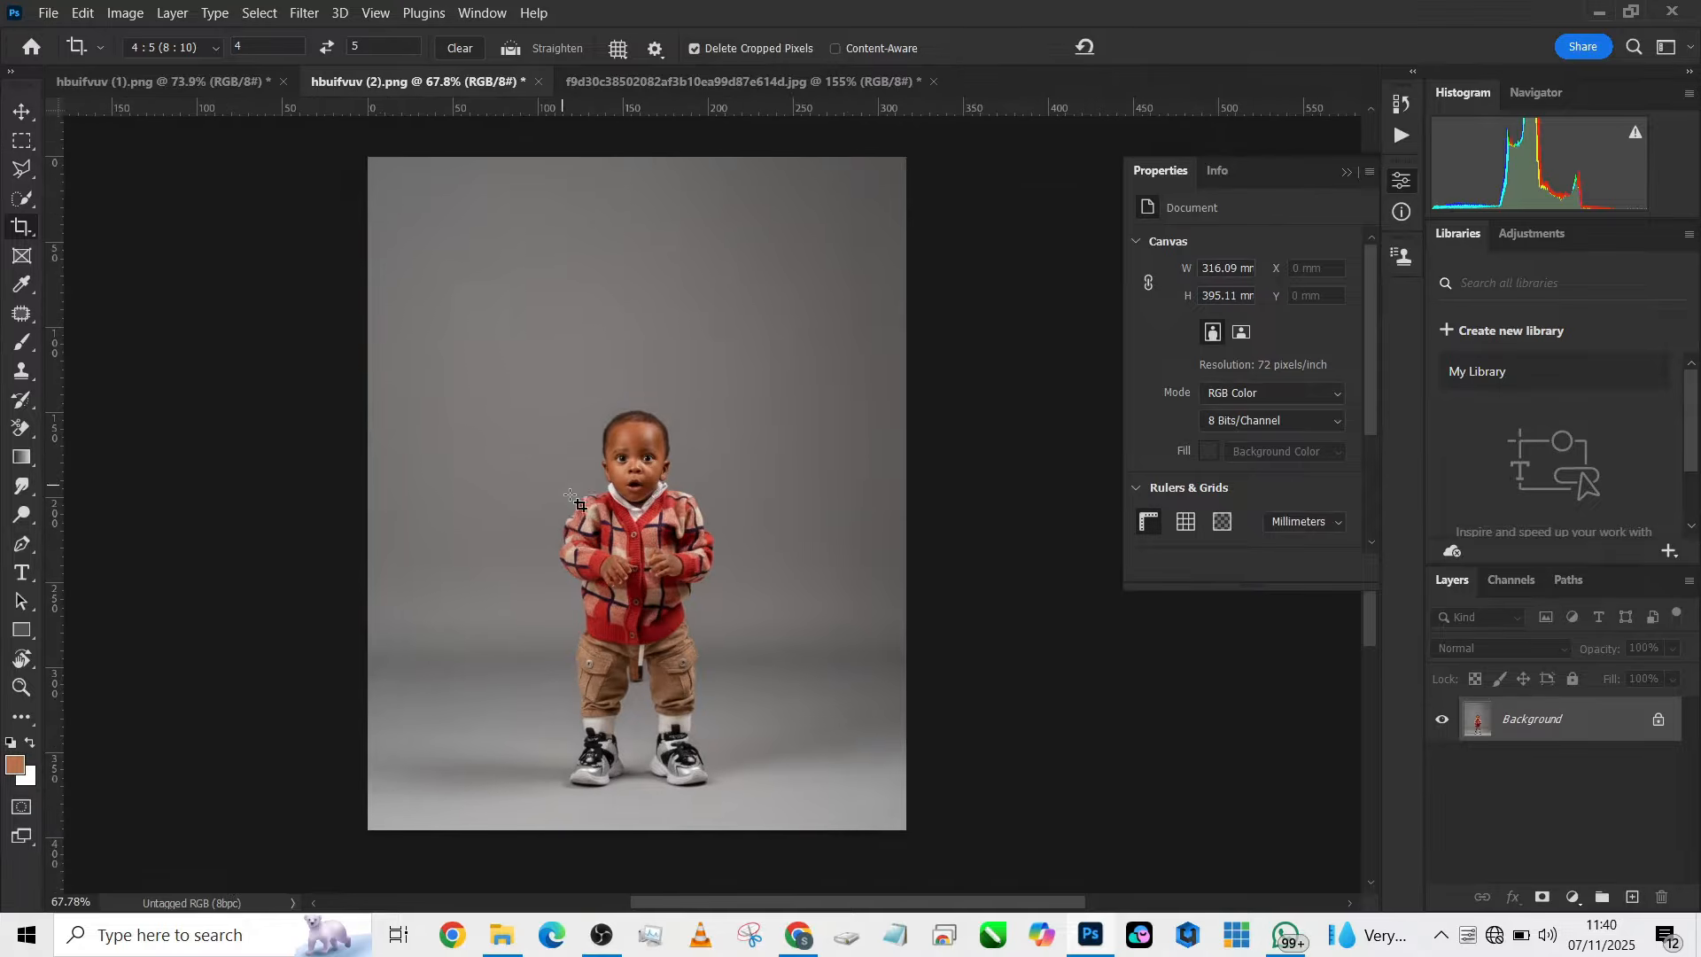
click(24, 200)
click(613, 44)
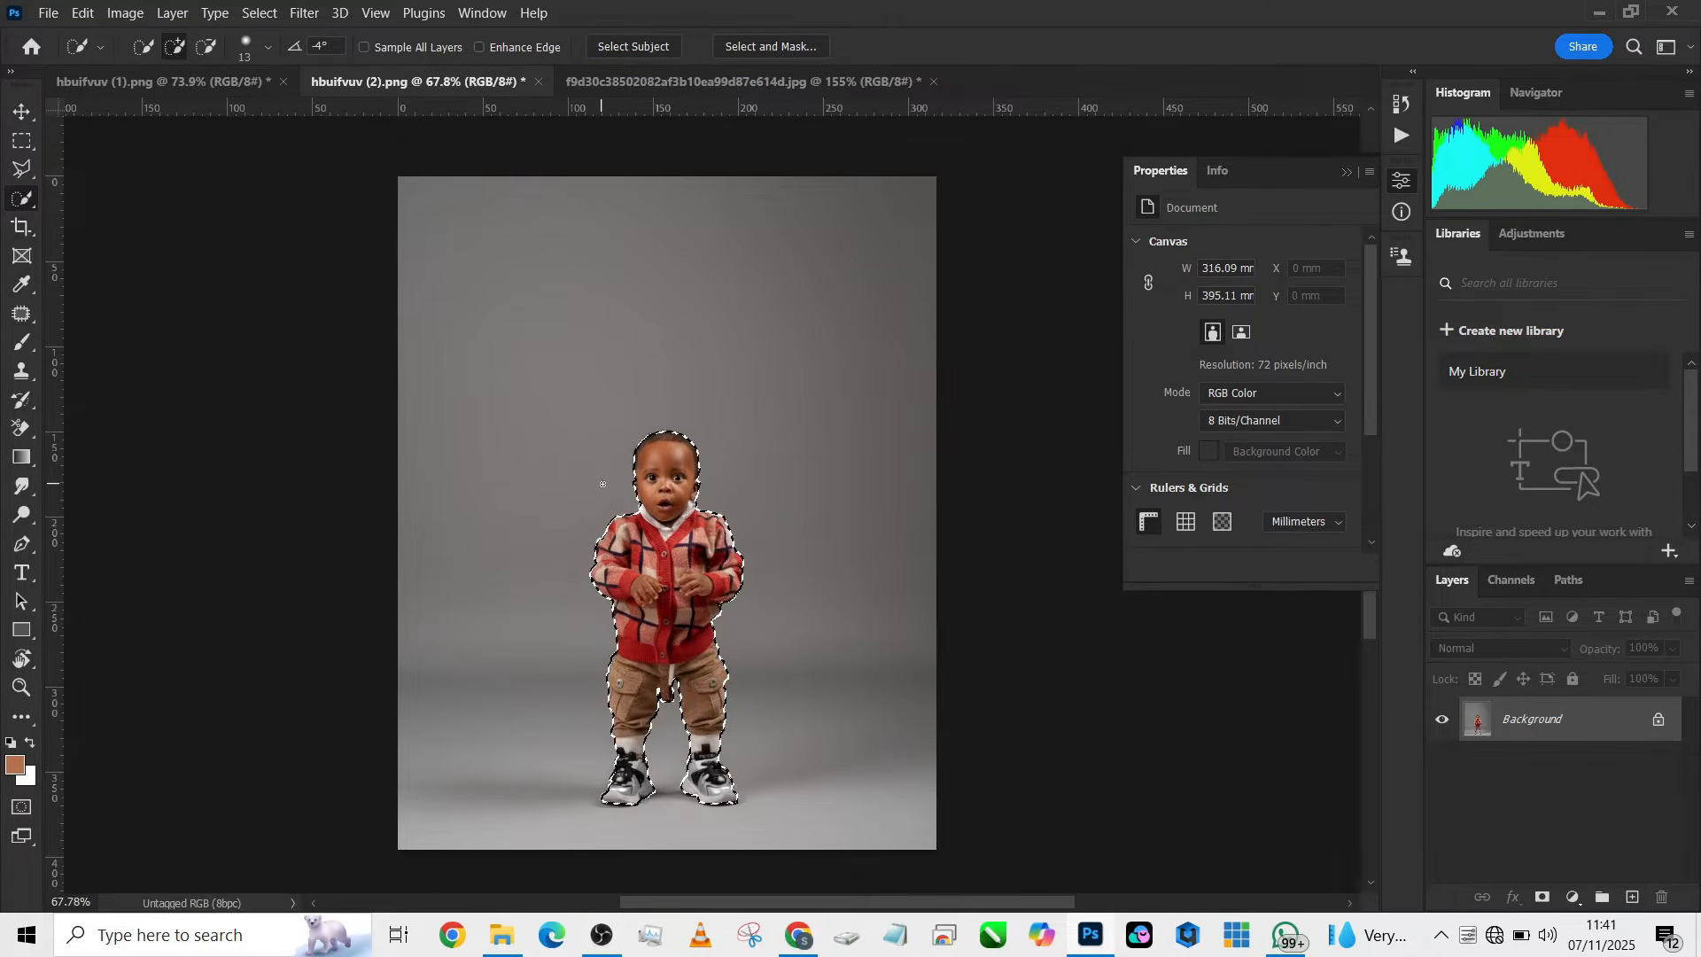
right_click(628, 501)
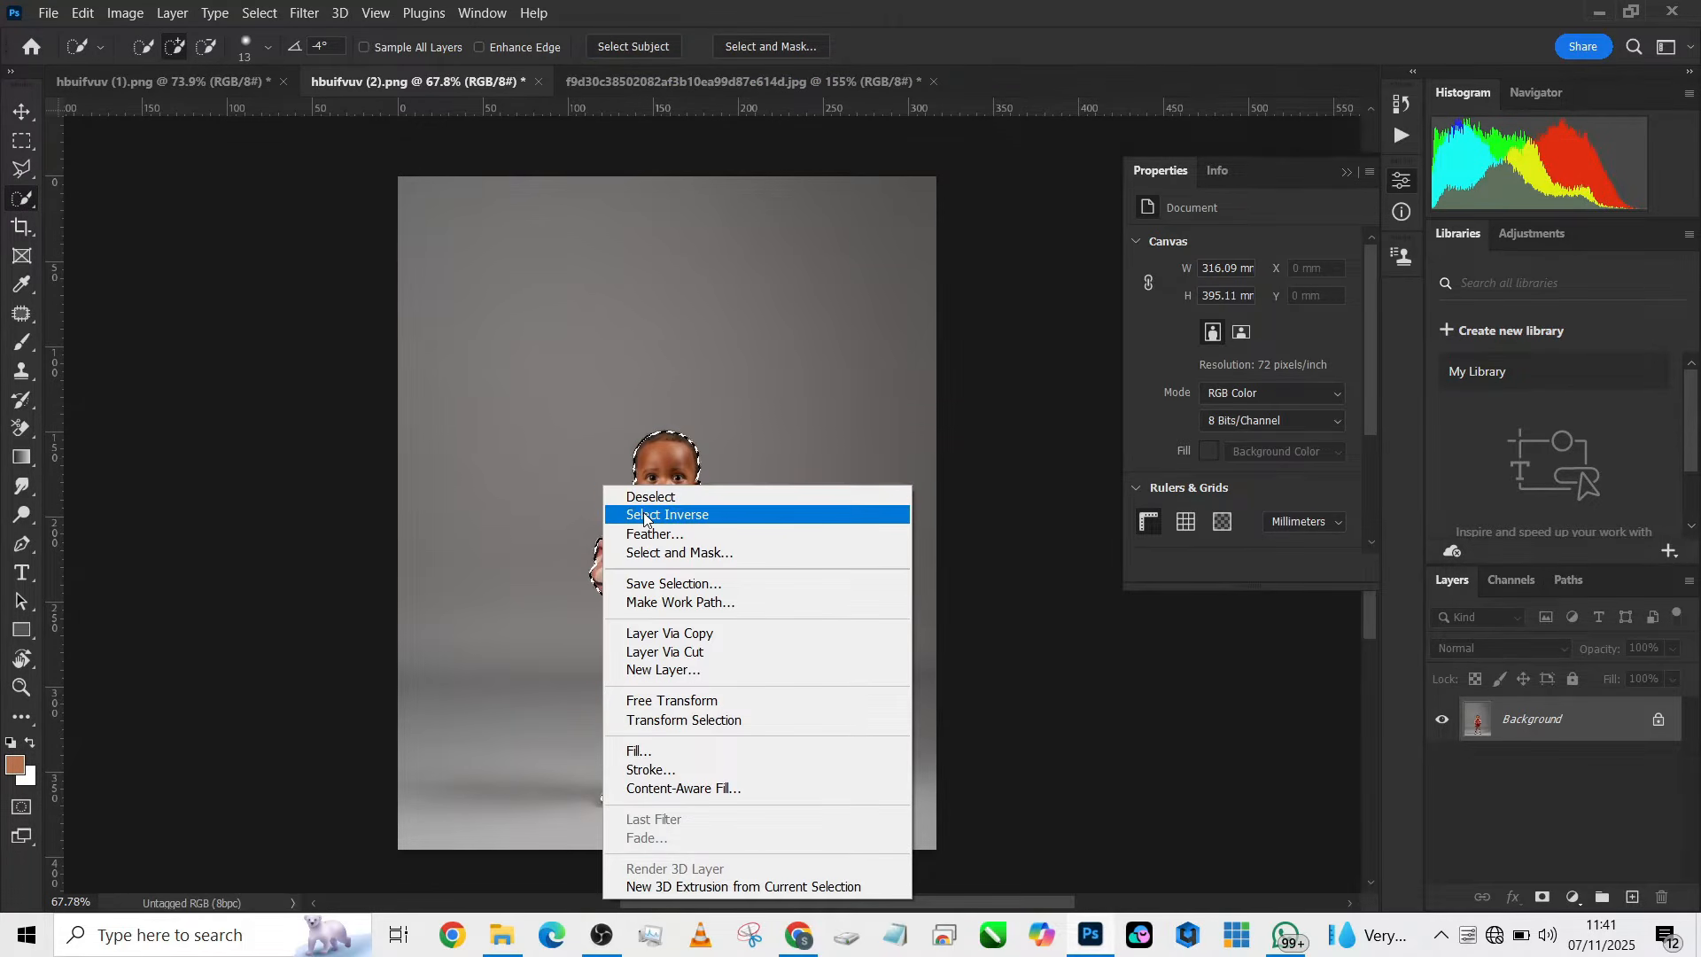
click(644, 517)
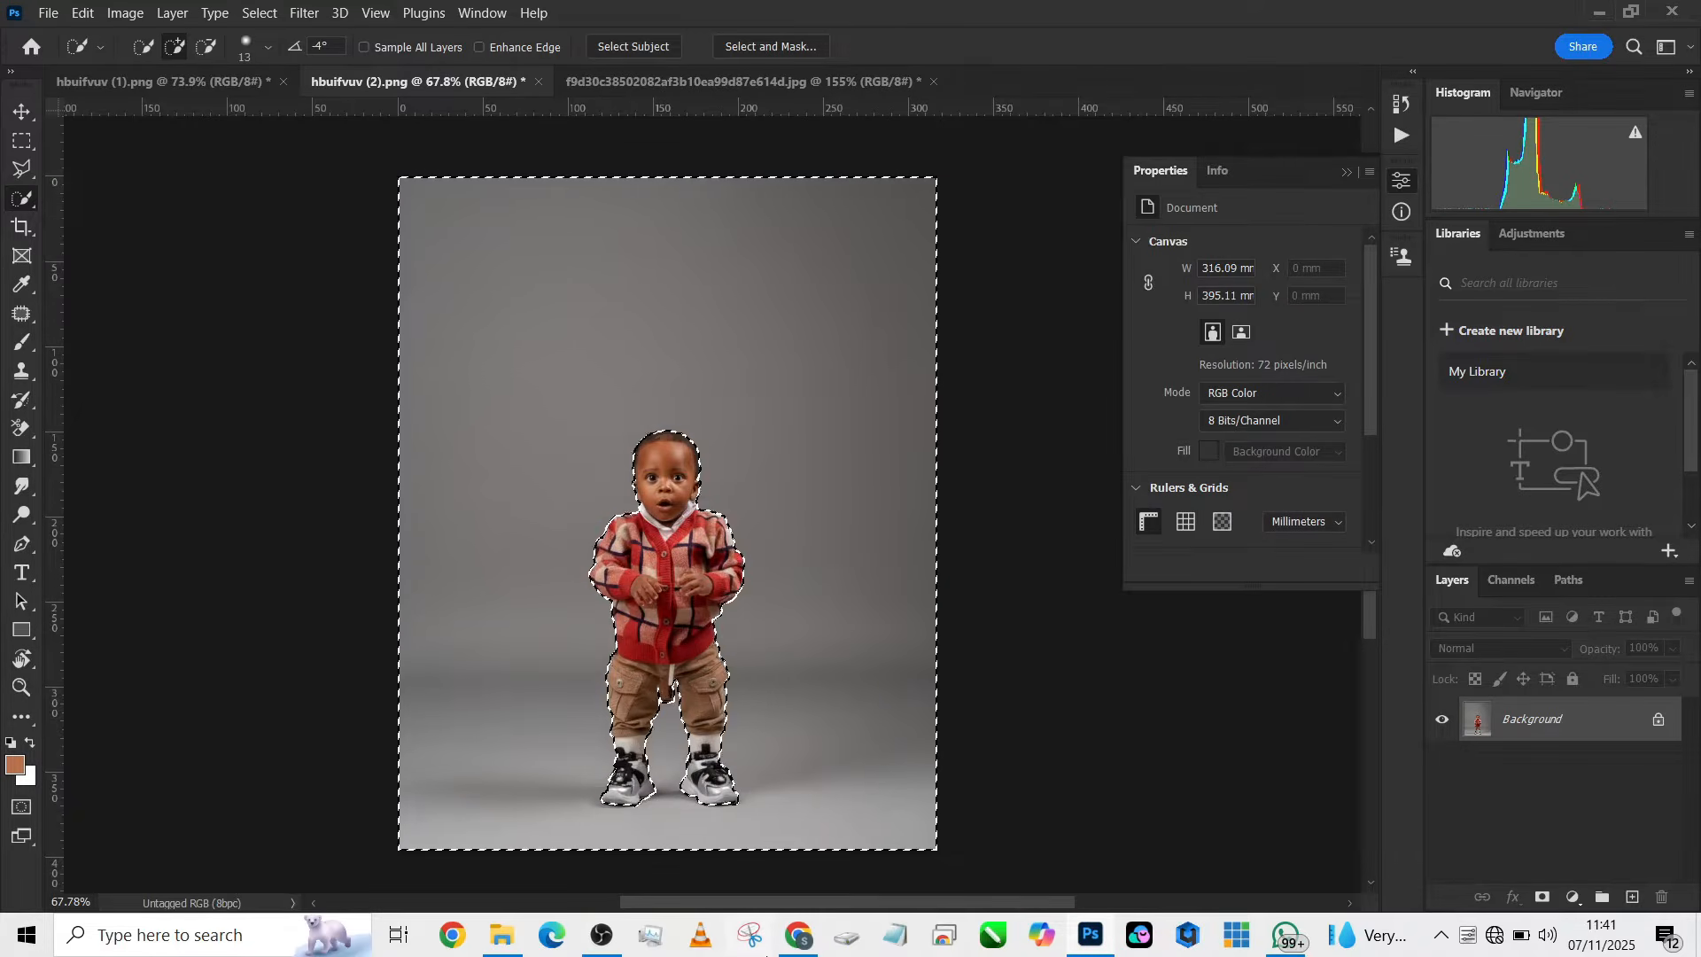
Duplicate the Background layer while keeping the grey backdrop selected
key(alt)
scroll(741, 704, up, 2)
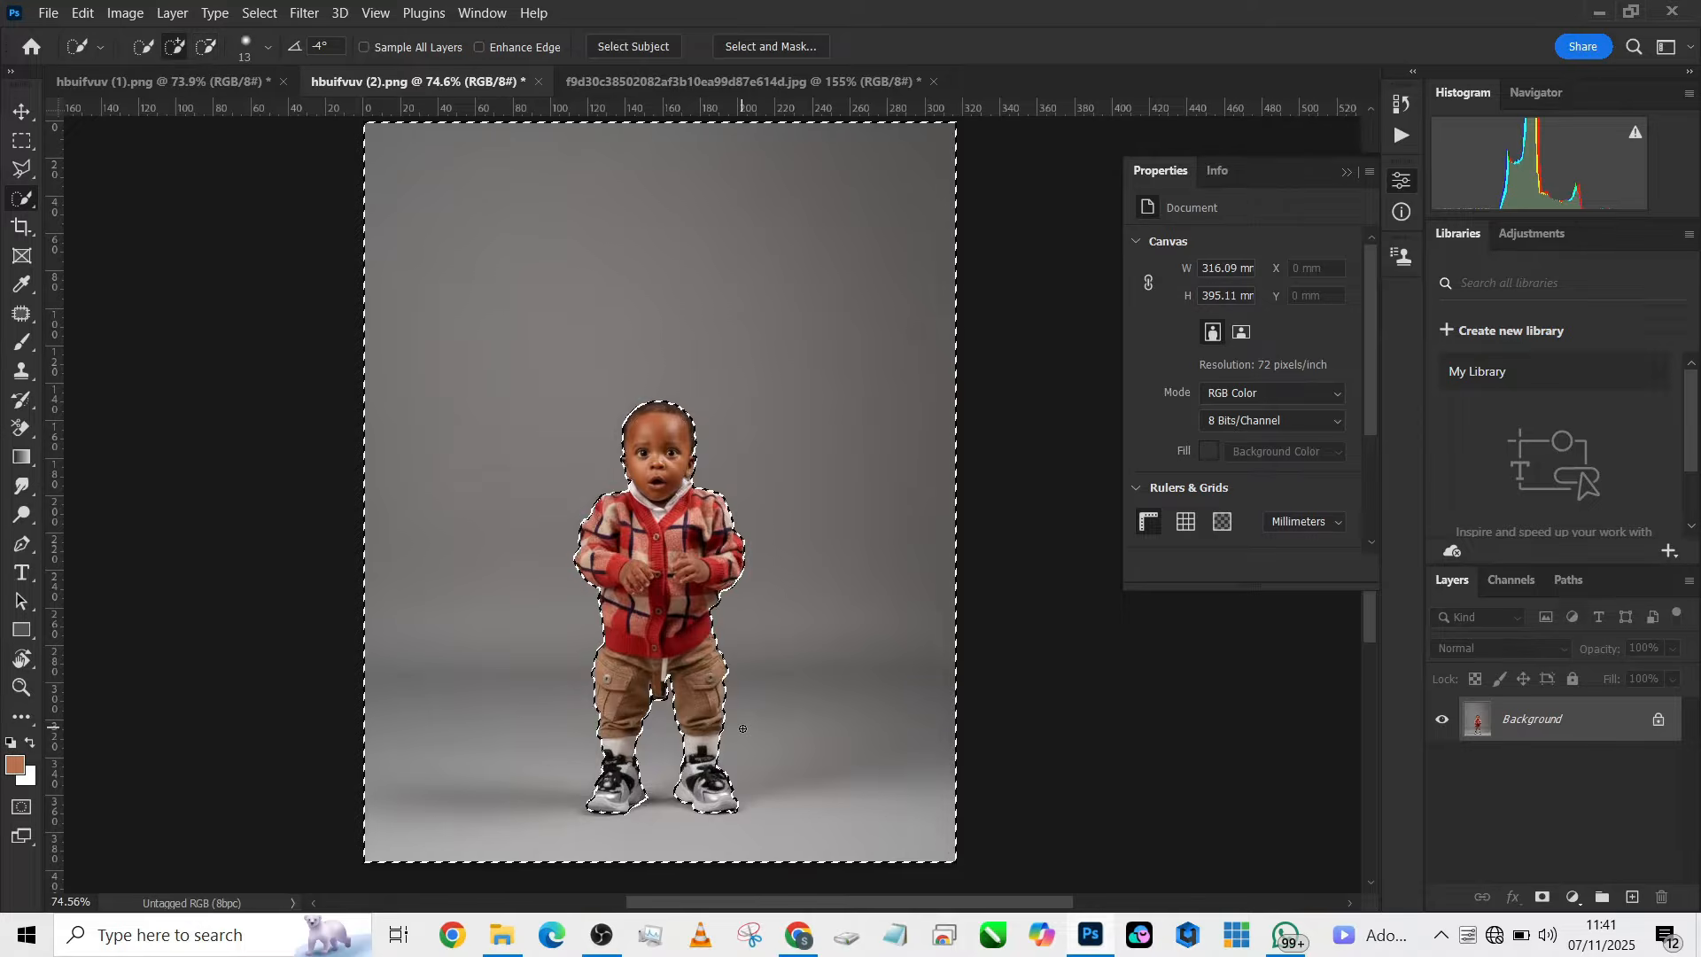
scroll(748, 727, down, 1)
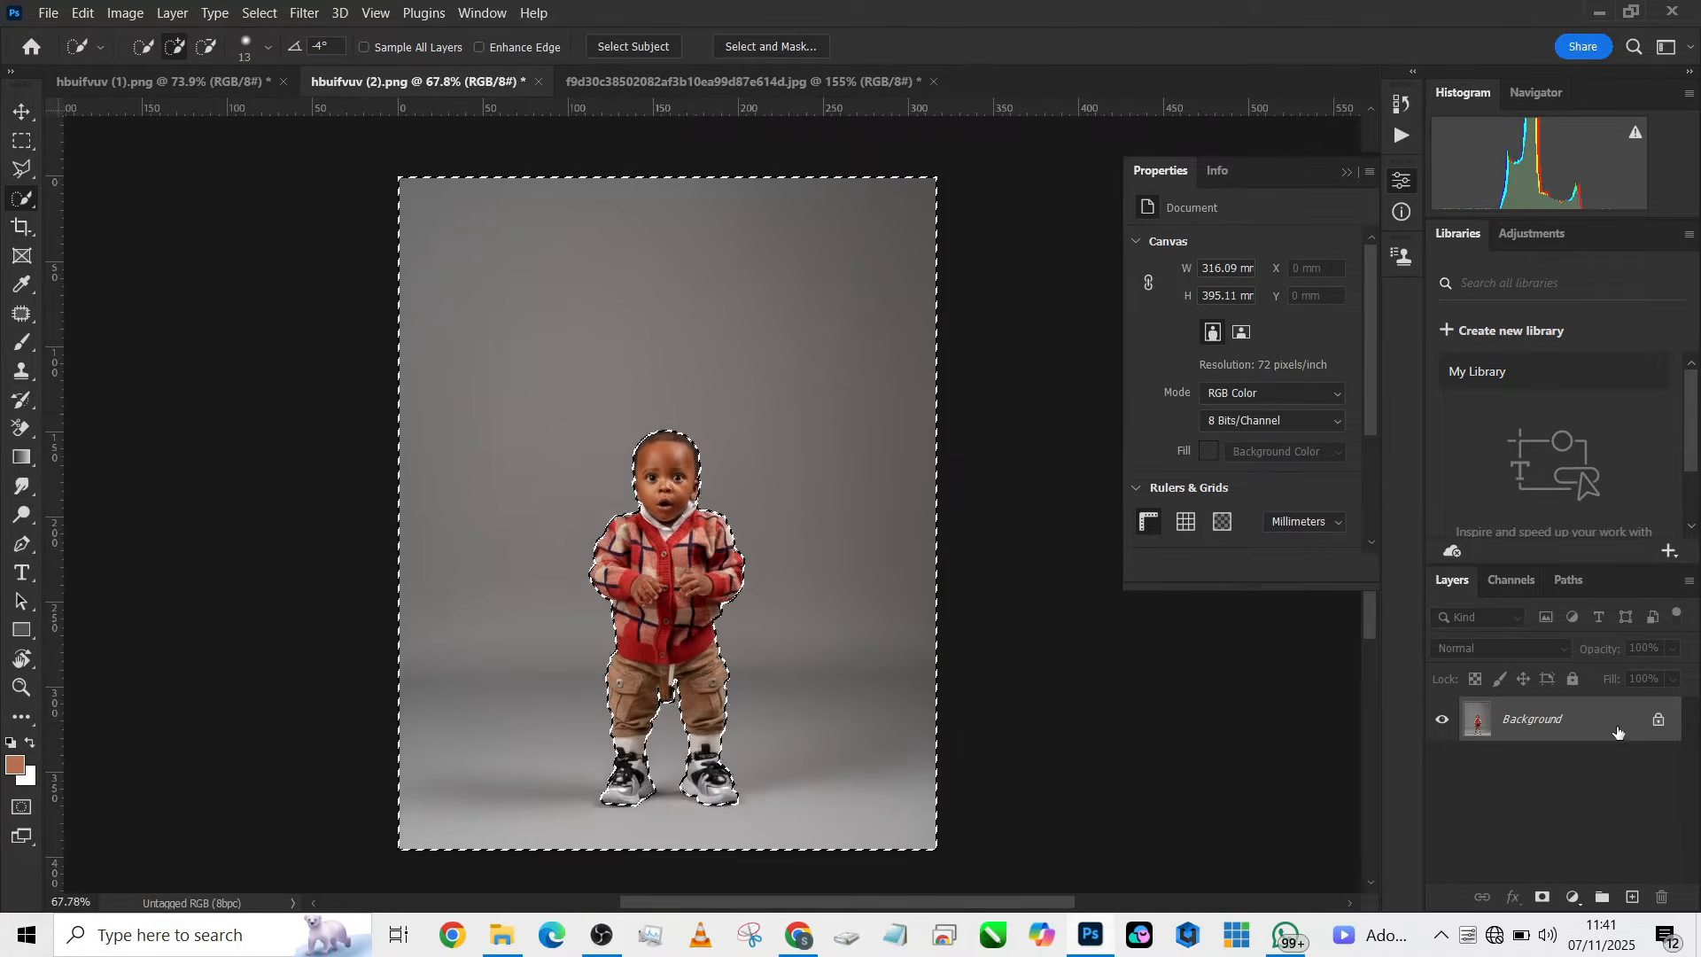
drag(1630, 890, 1630, 893)
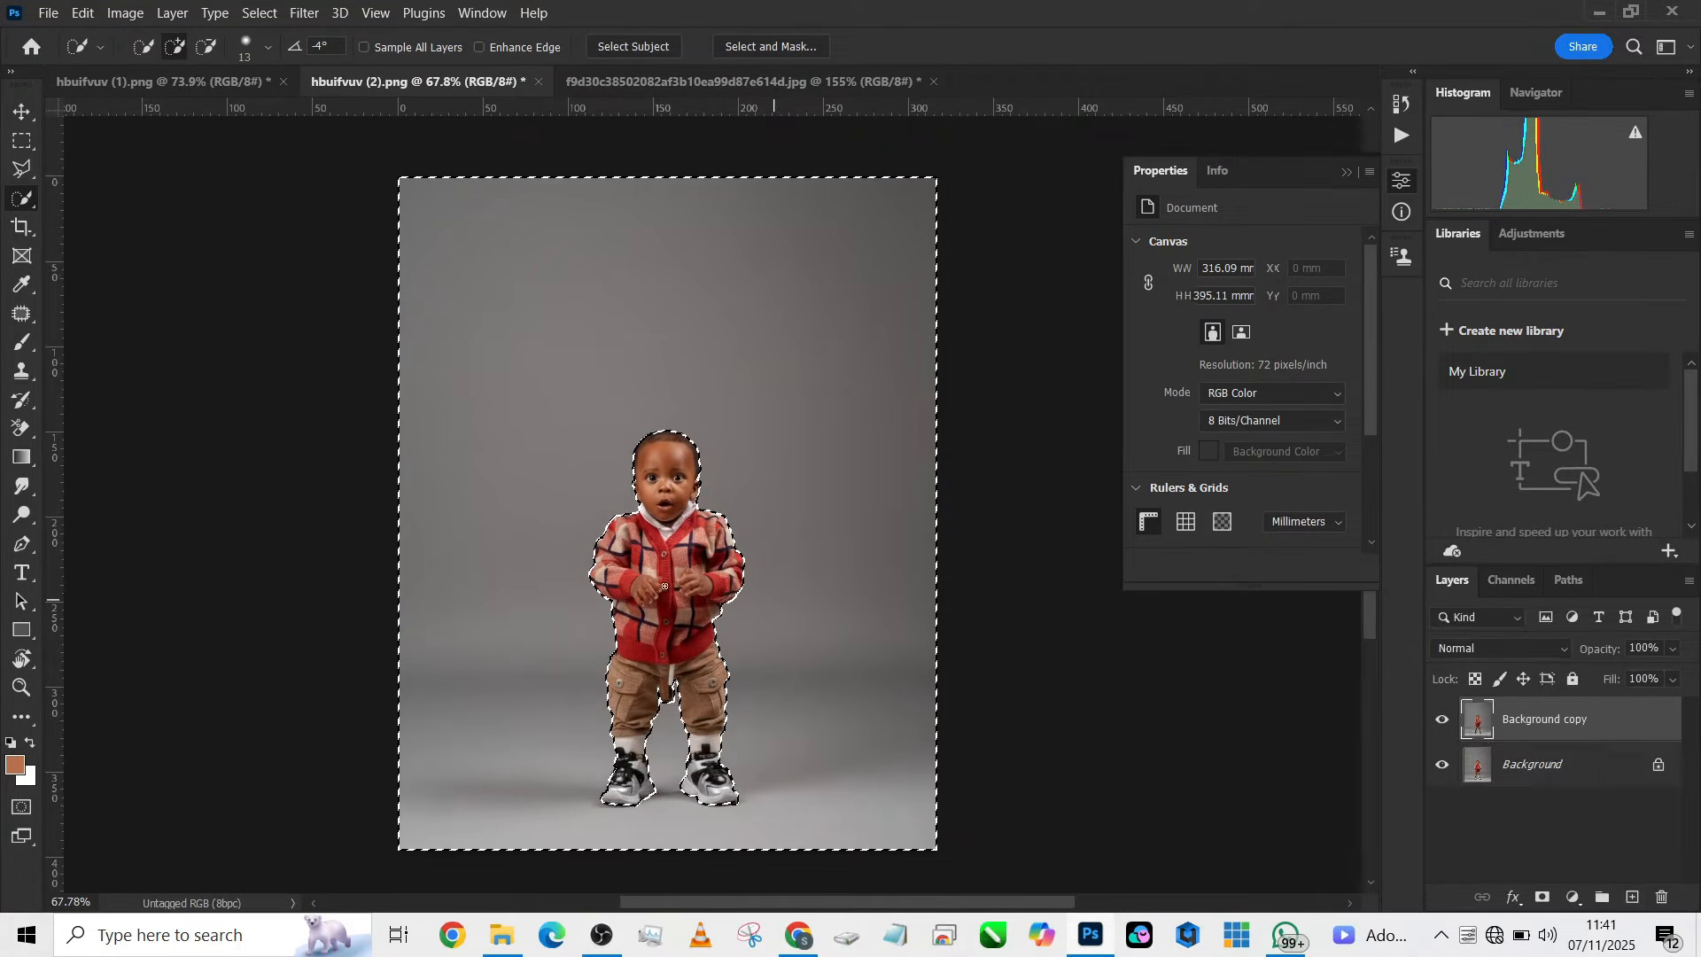
Cut the selected grey backdrop onto a new layer and move the child cutout layer above it
right_click(768, 535)
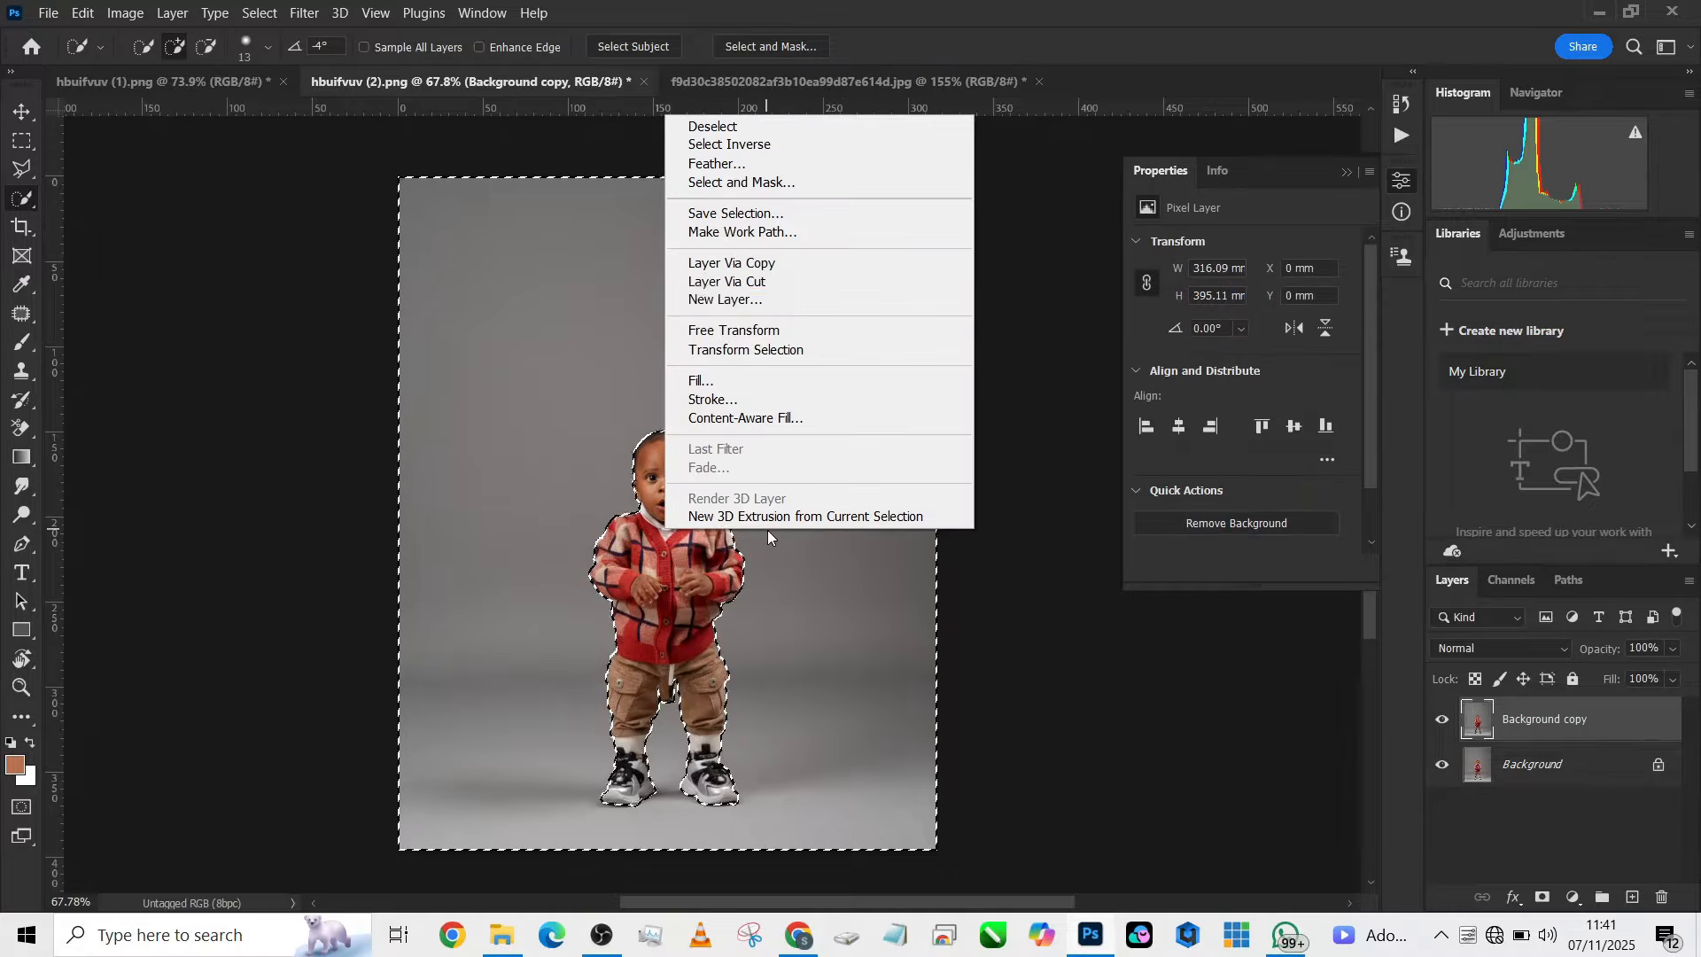
click(764, 281)
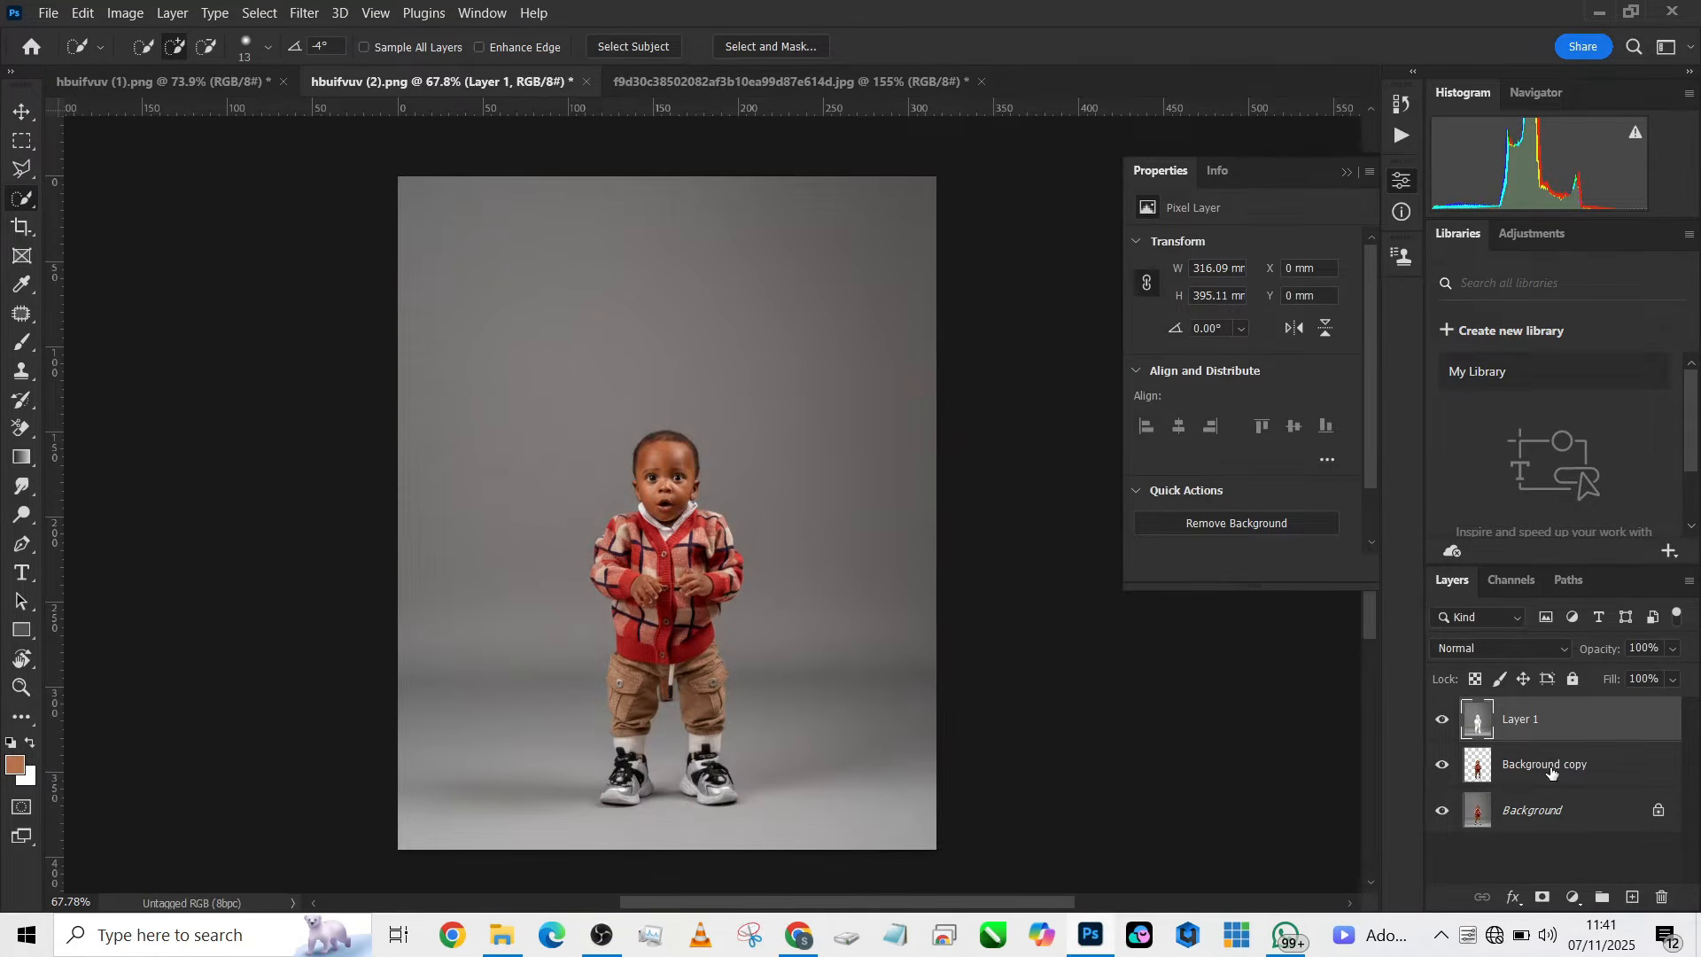
drag(1550, 768, 1566, 706)
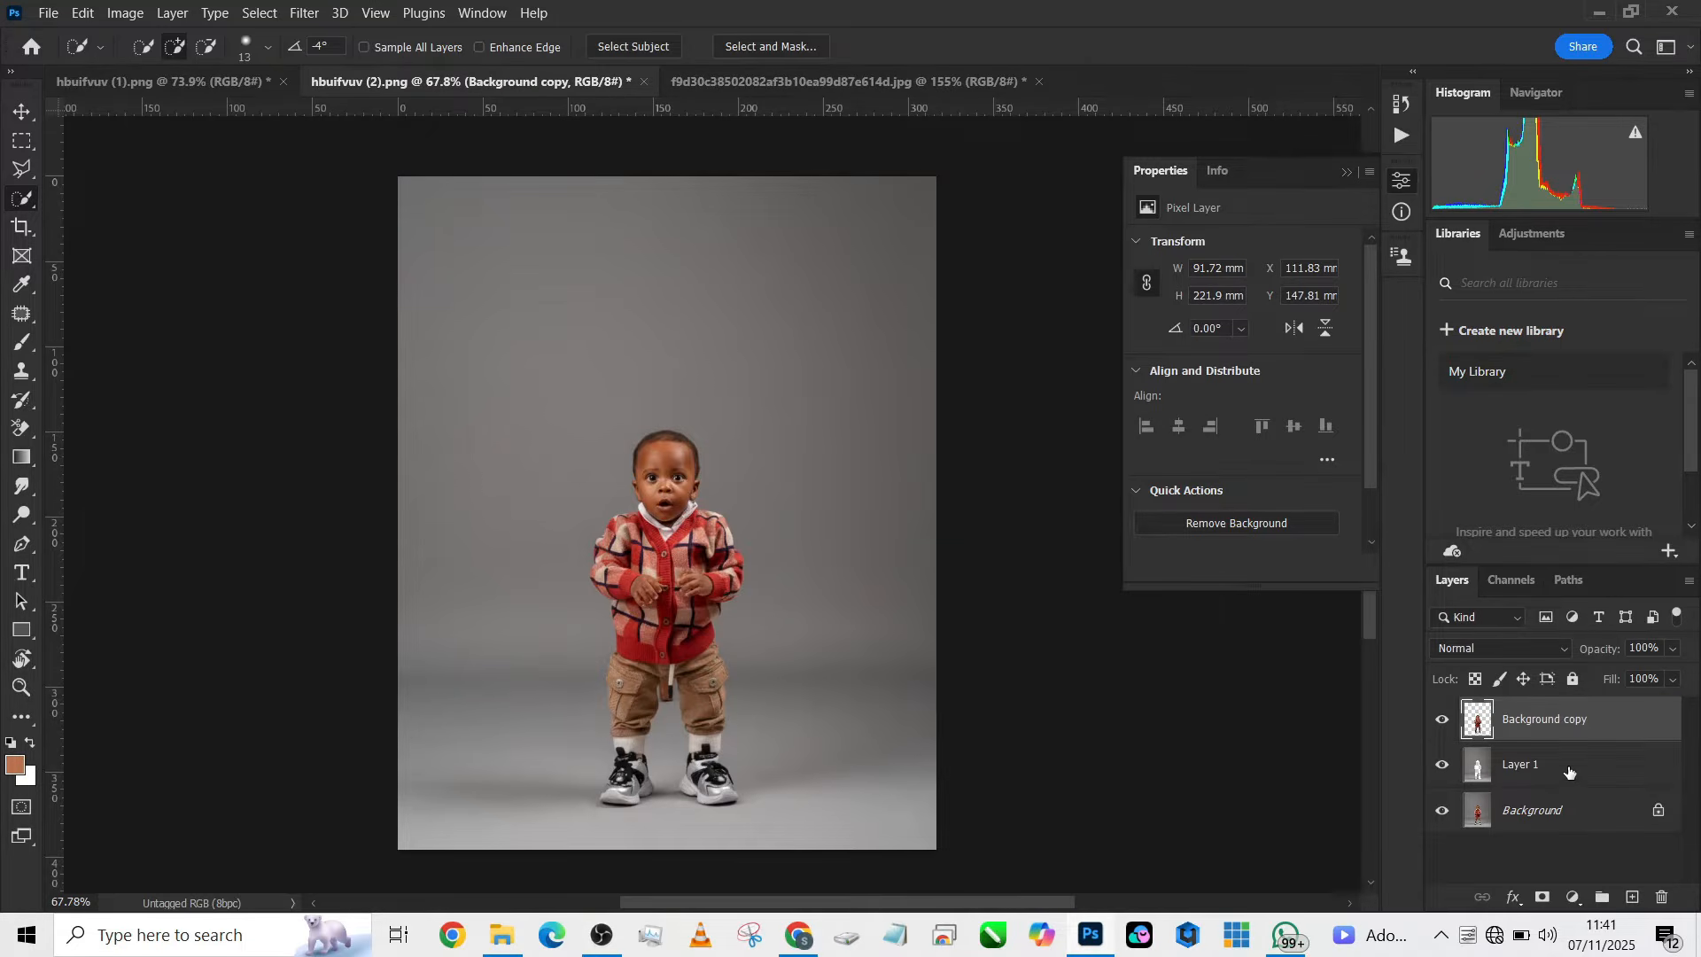
Apply a Gaussian Blur with a 78.4 pixel radius to the grey backdrop on Layer 1, limited to its own outline, and deselect
click(1570, 772)
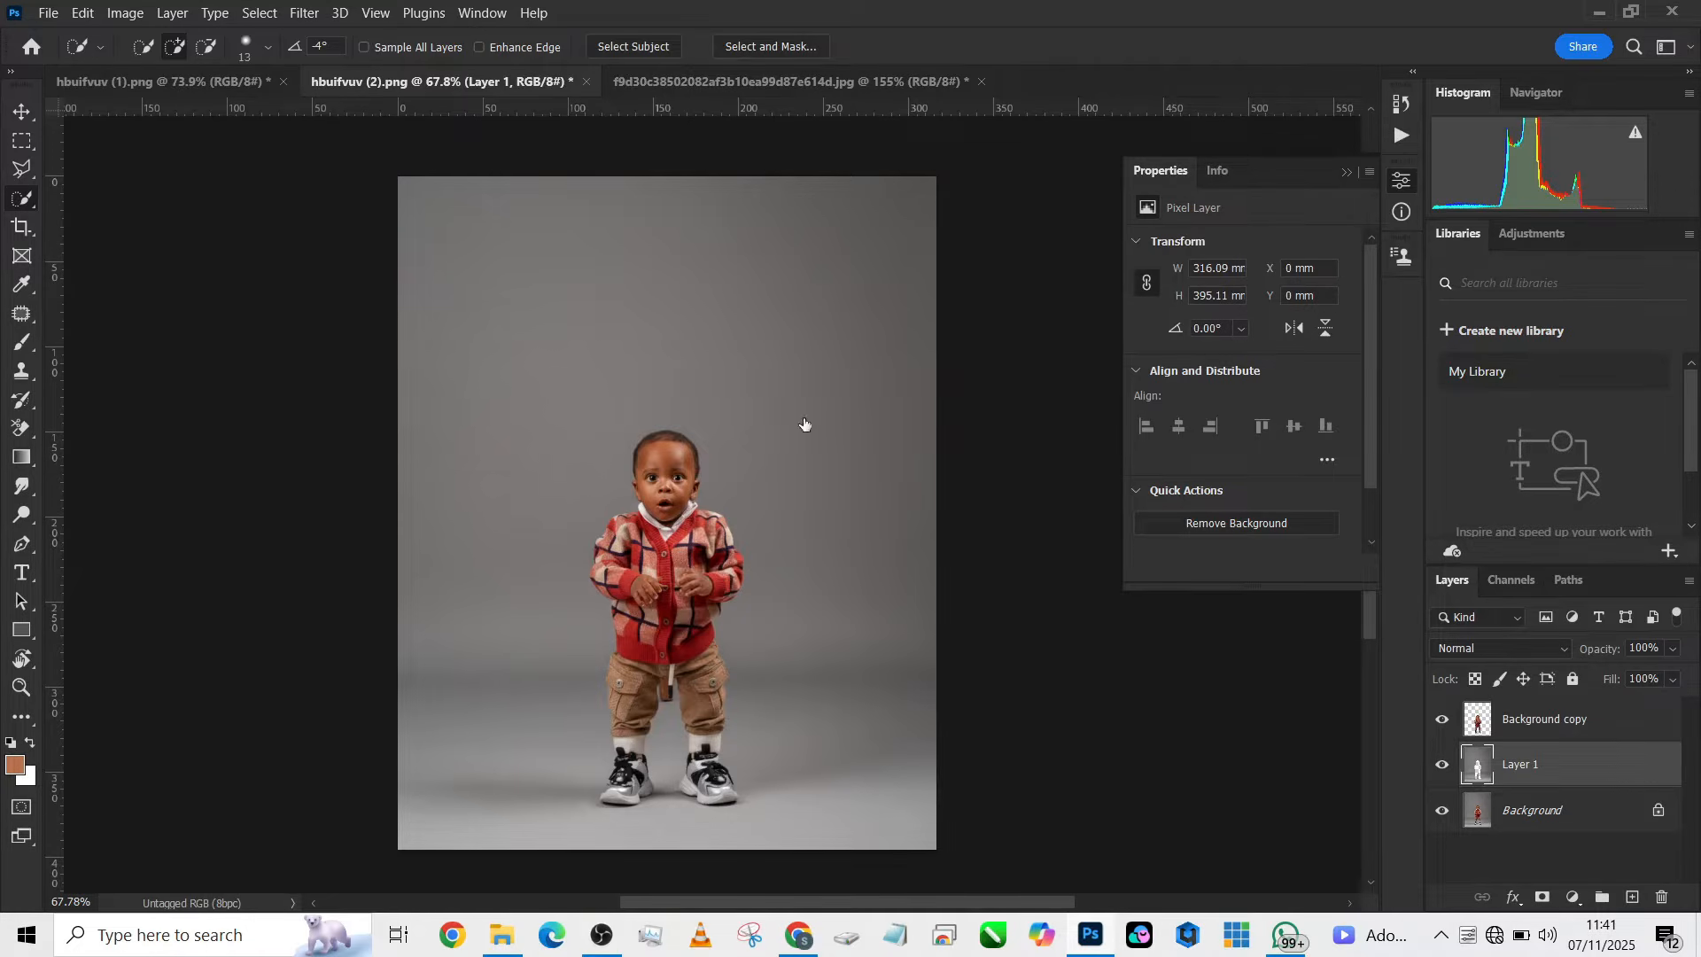
ctrl+click(1477, 767)
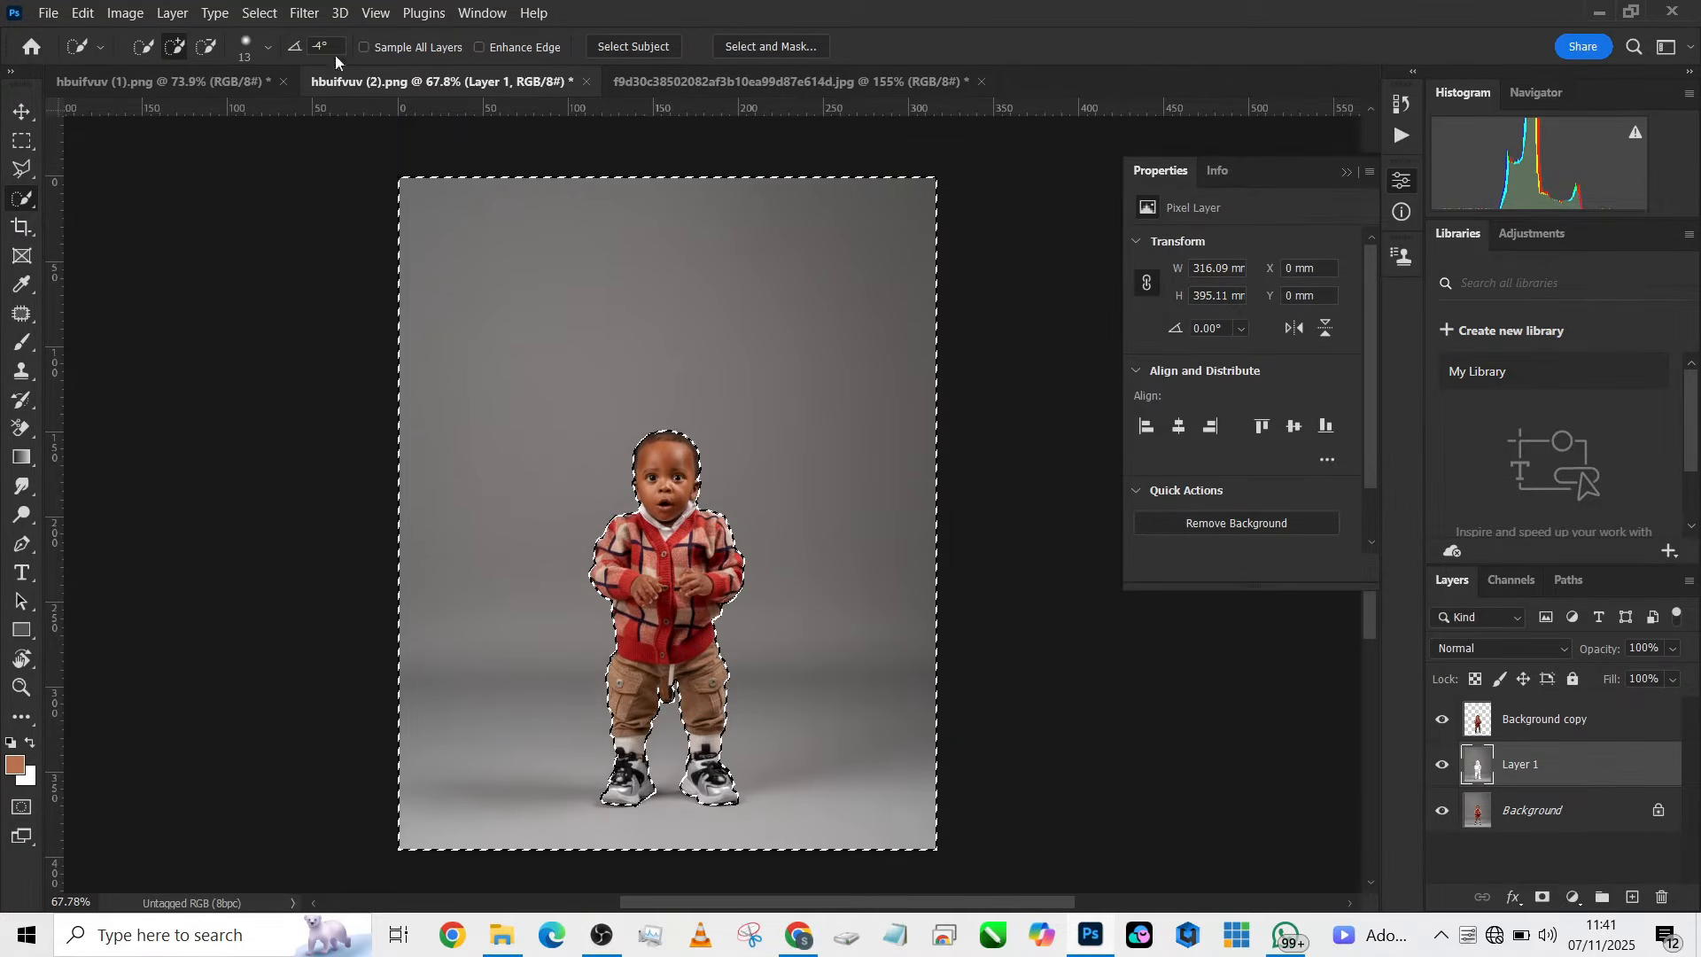
click(304, 13)
mouse_move(333, 274)
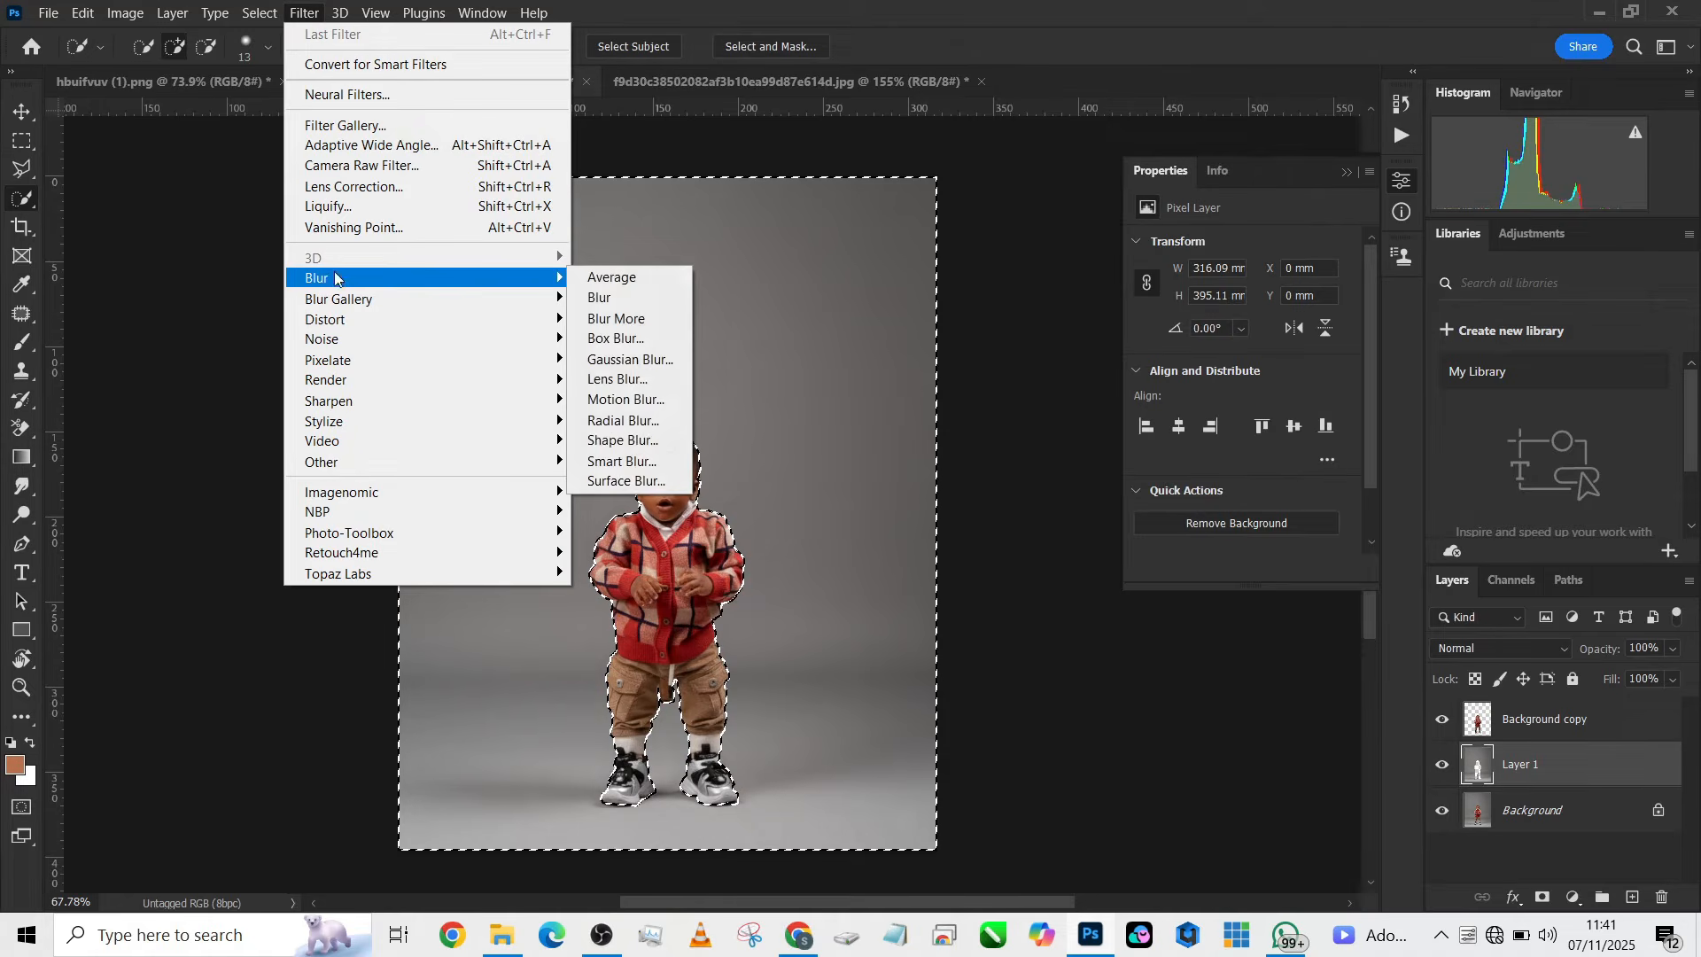
click(630, 359)
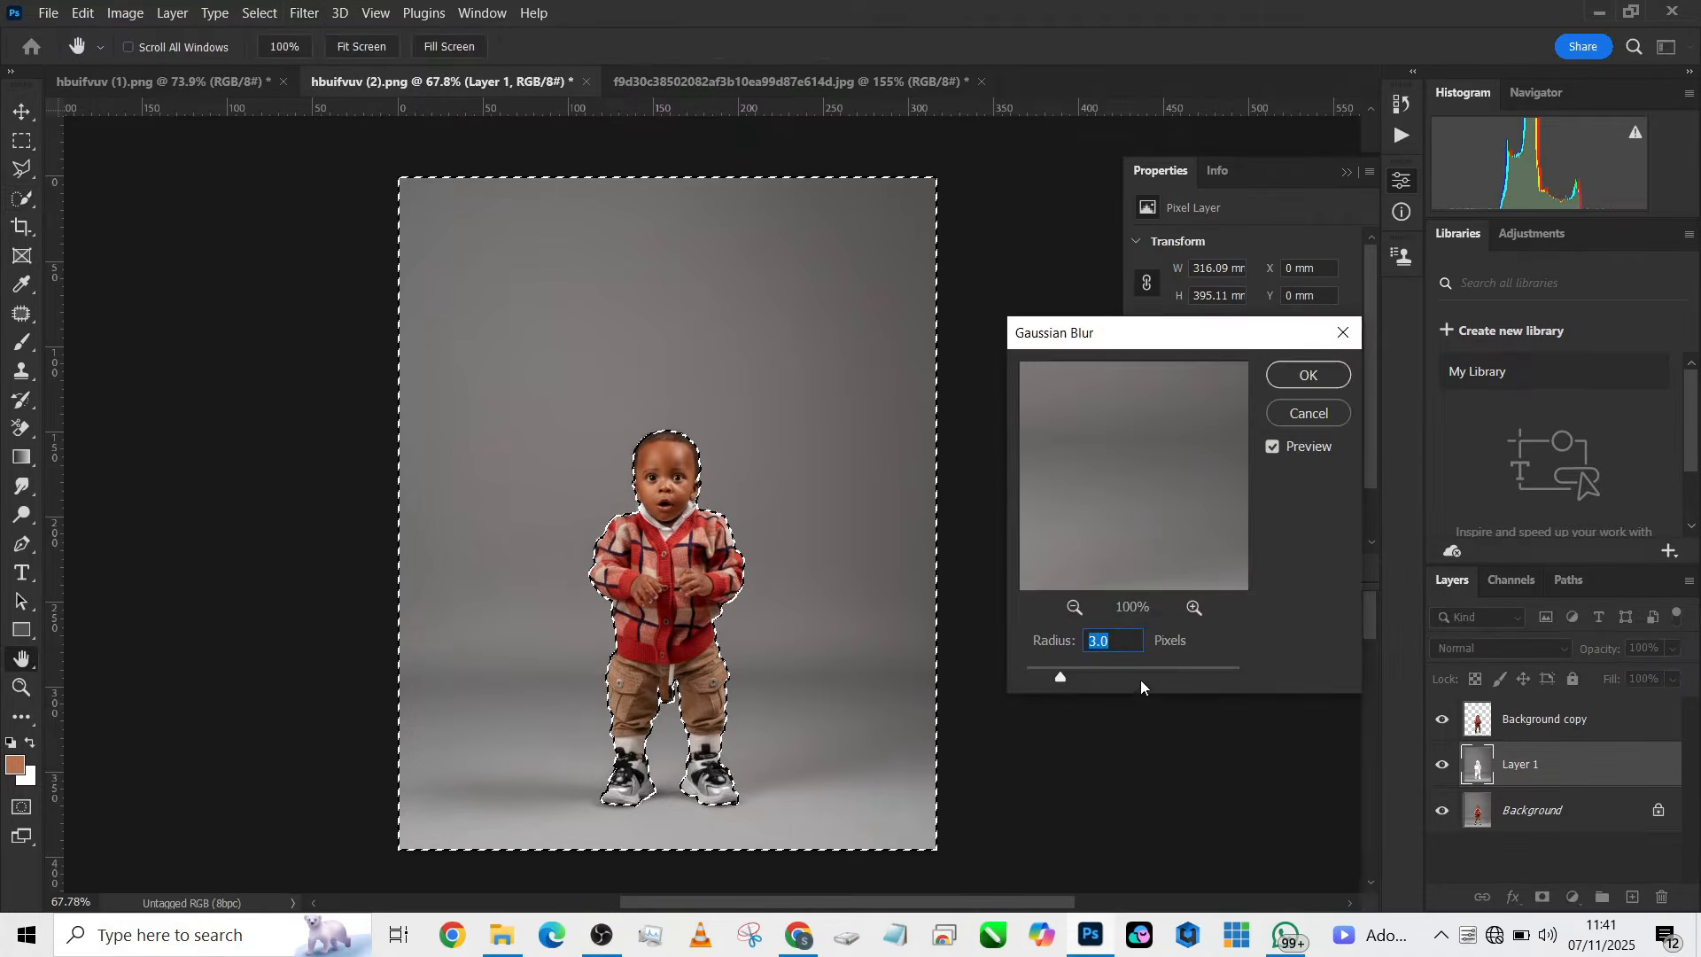
drag(1140, 679, 1155, 676)
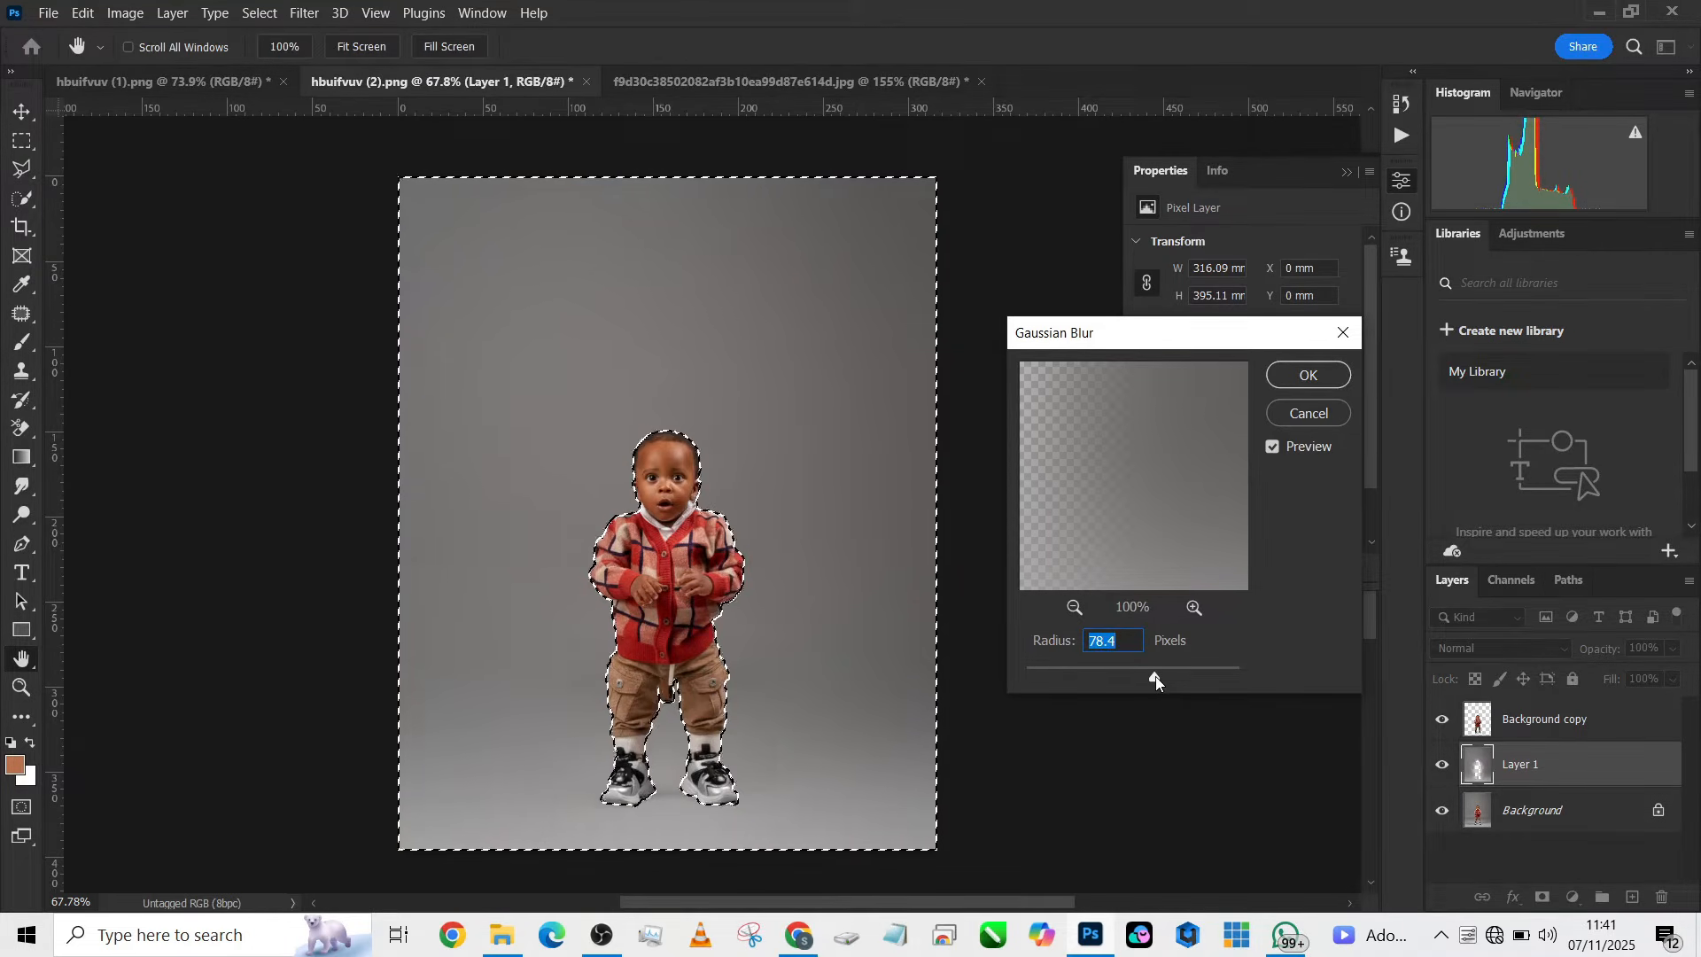
key(Return)
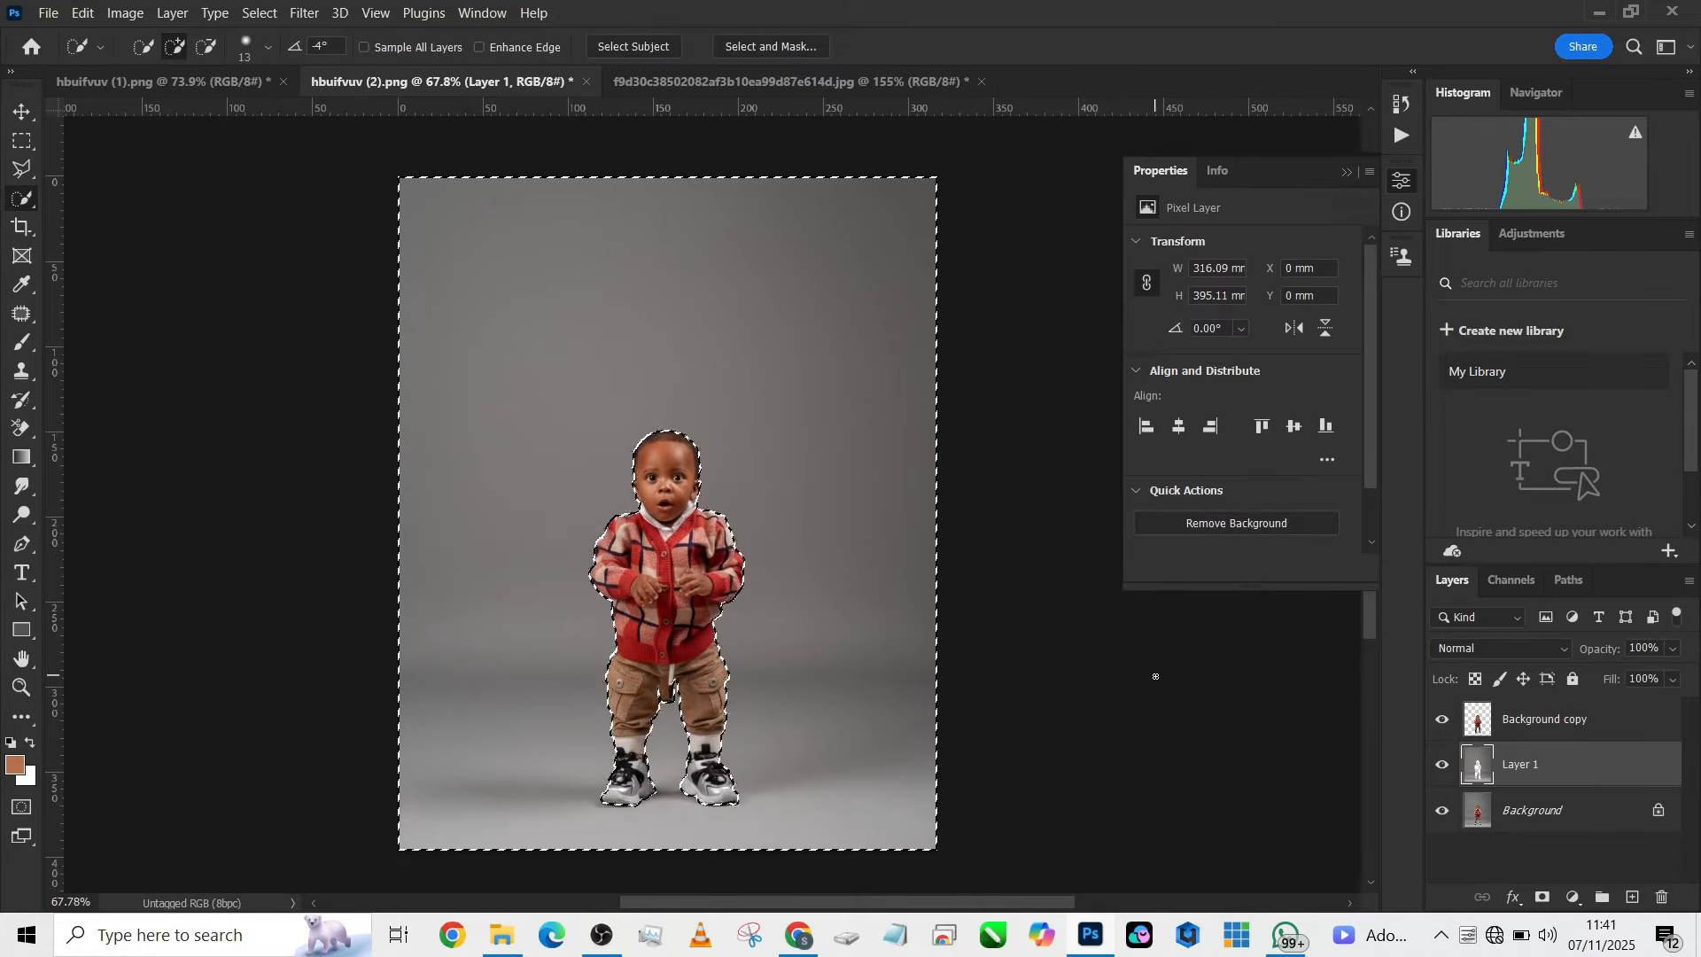
key(ctrl+d)
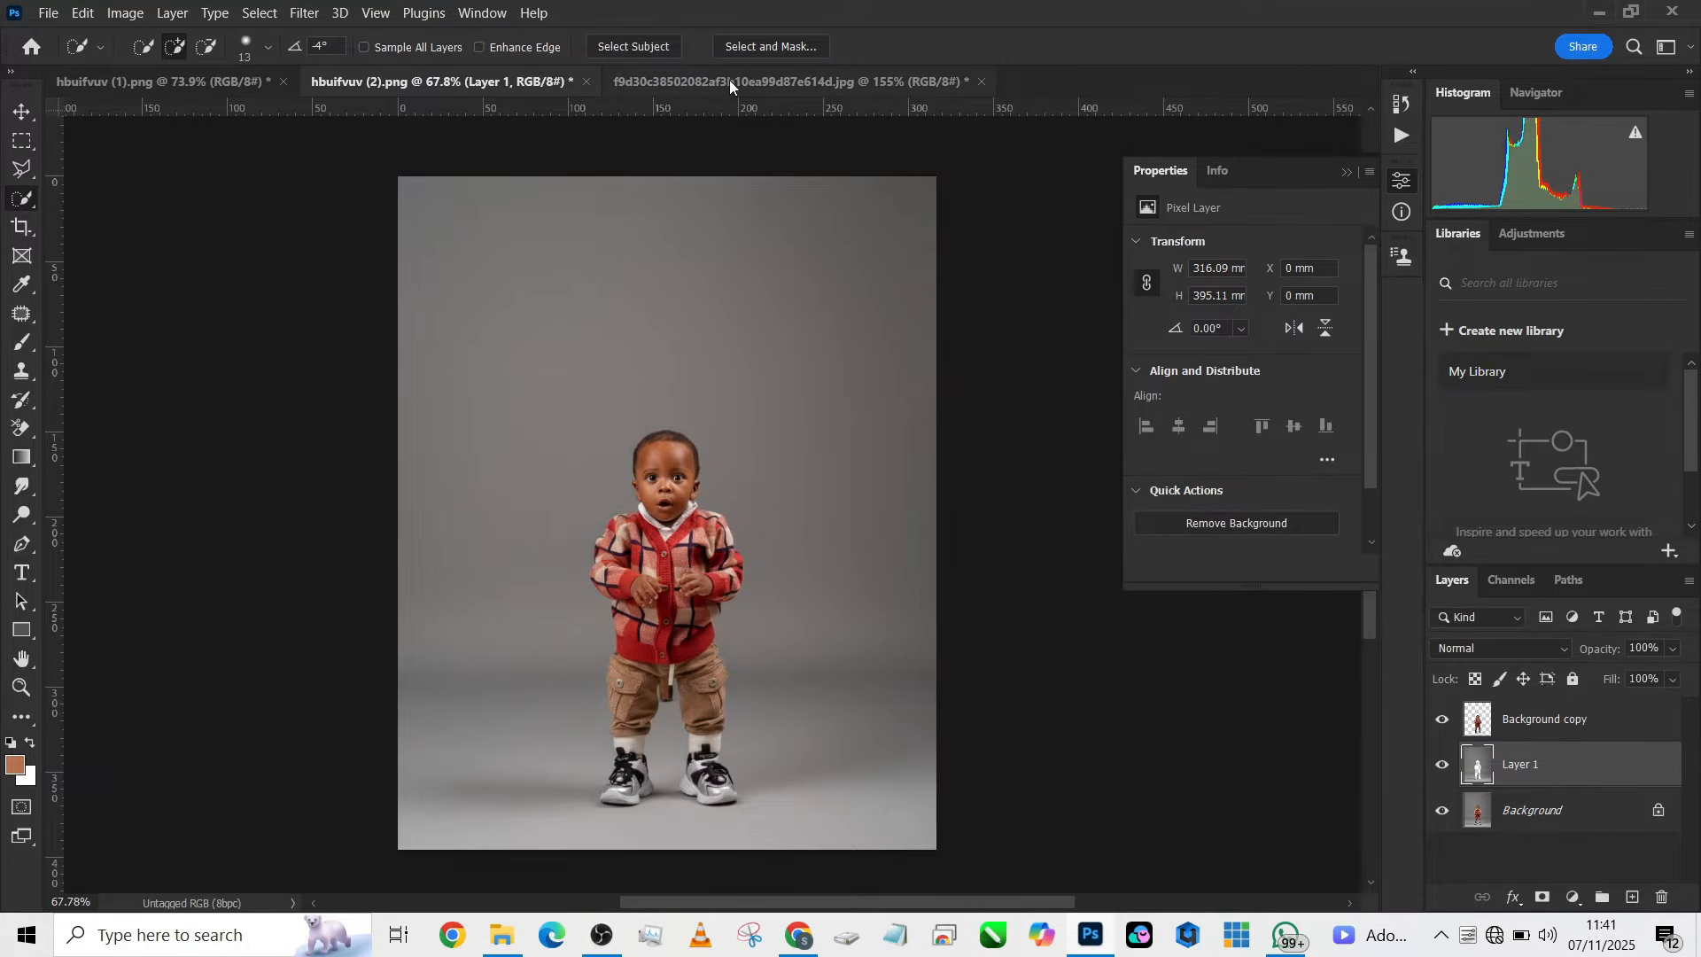
Unlock the ladder and balloon backdrop in hbuifuvv (1).png and bring it into the child portrait between the cutout and Layer 1
click(186, 83)
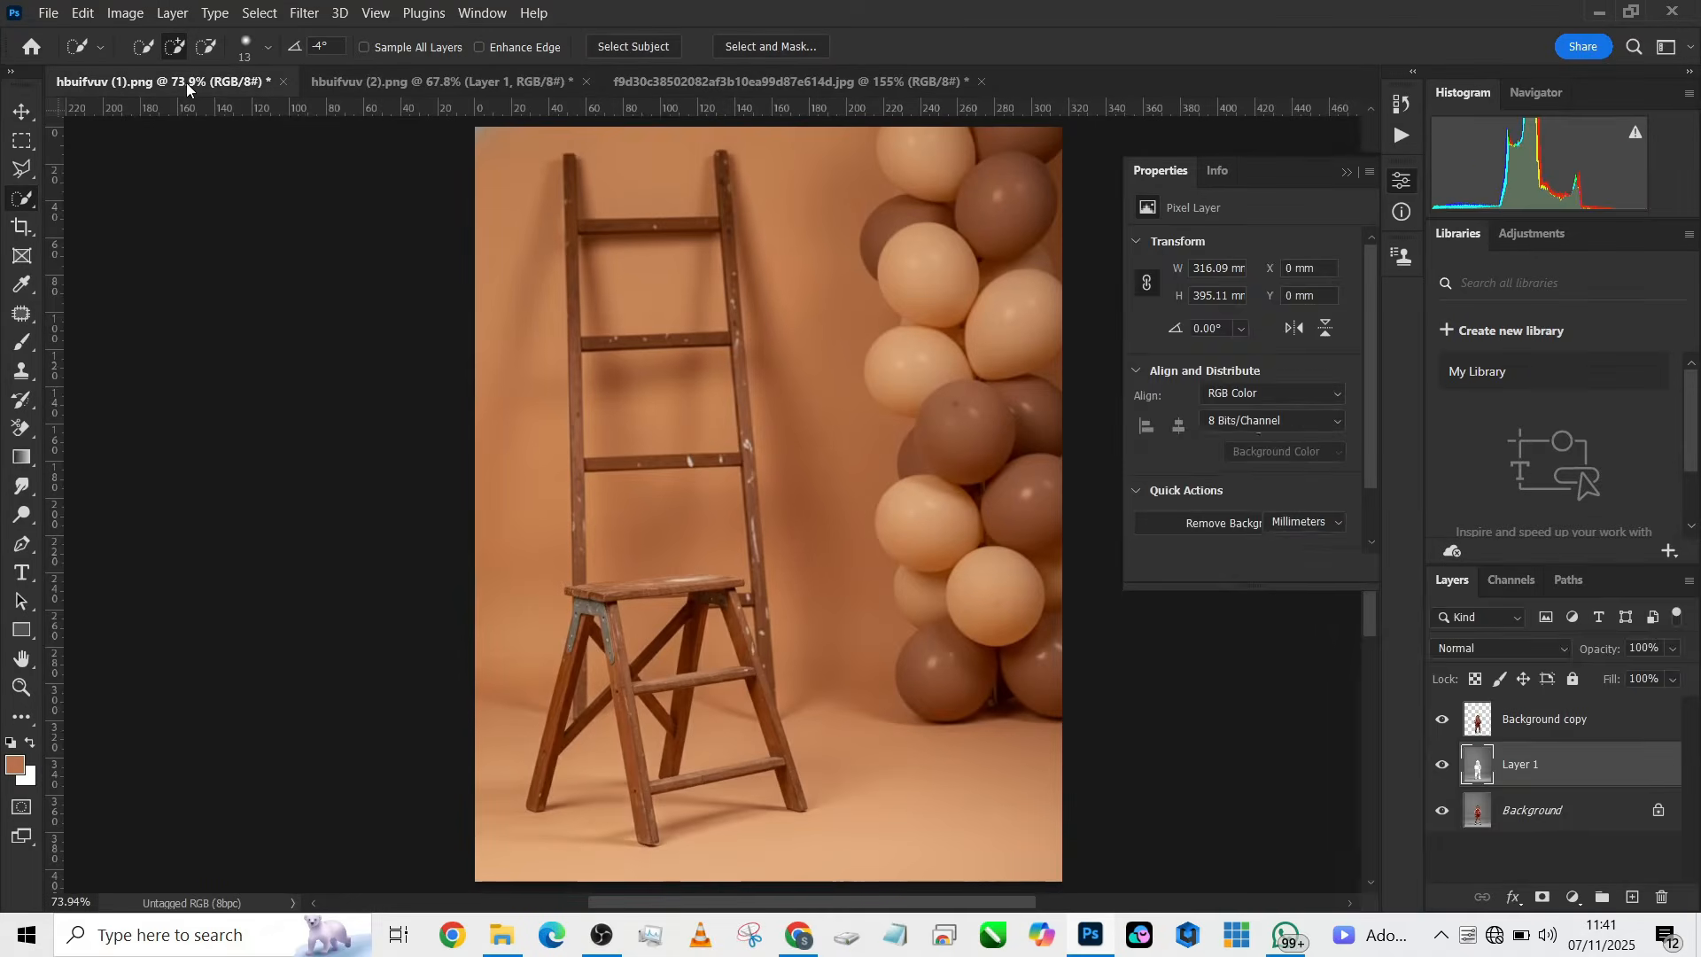
click(23, 113)
click(1657, 719)
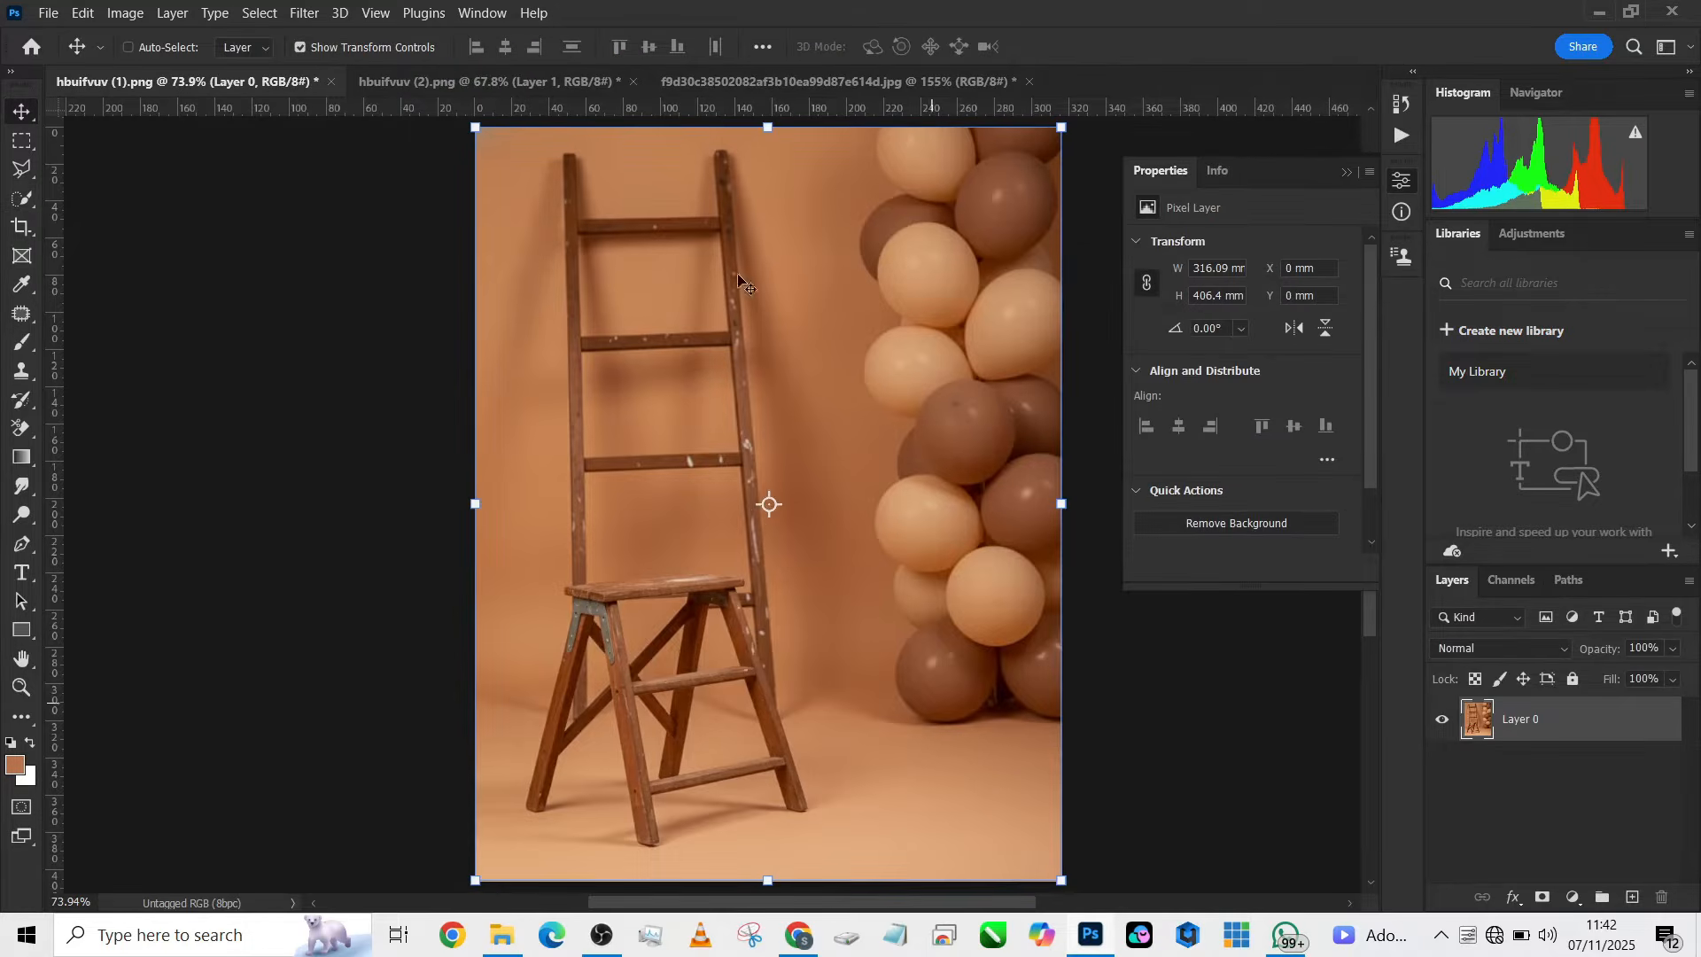
drag(896, 597, 651, 555)
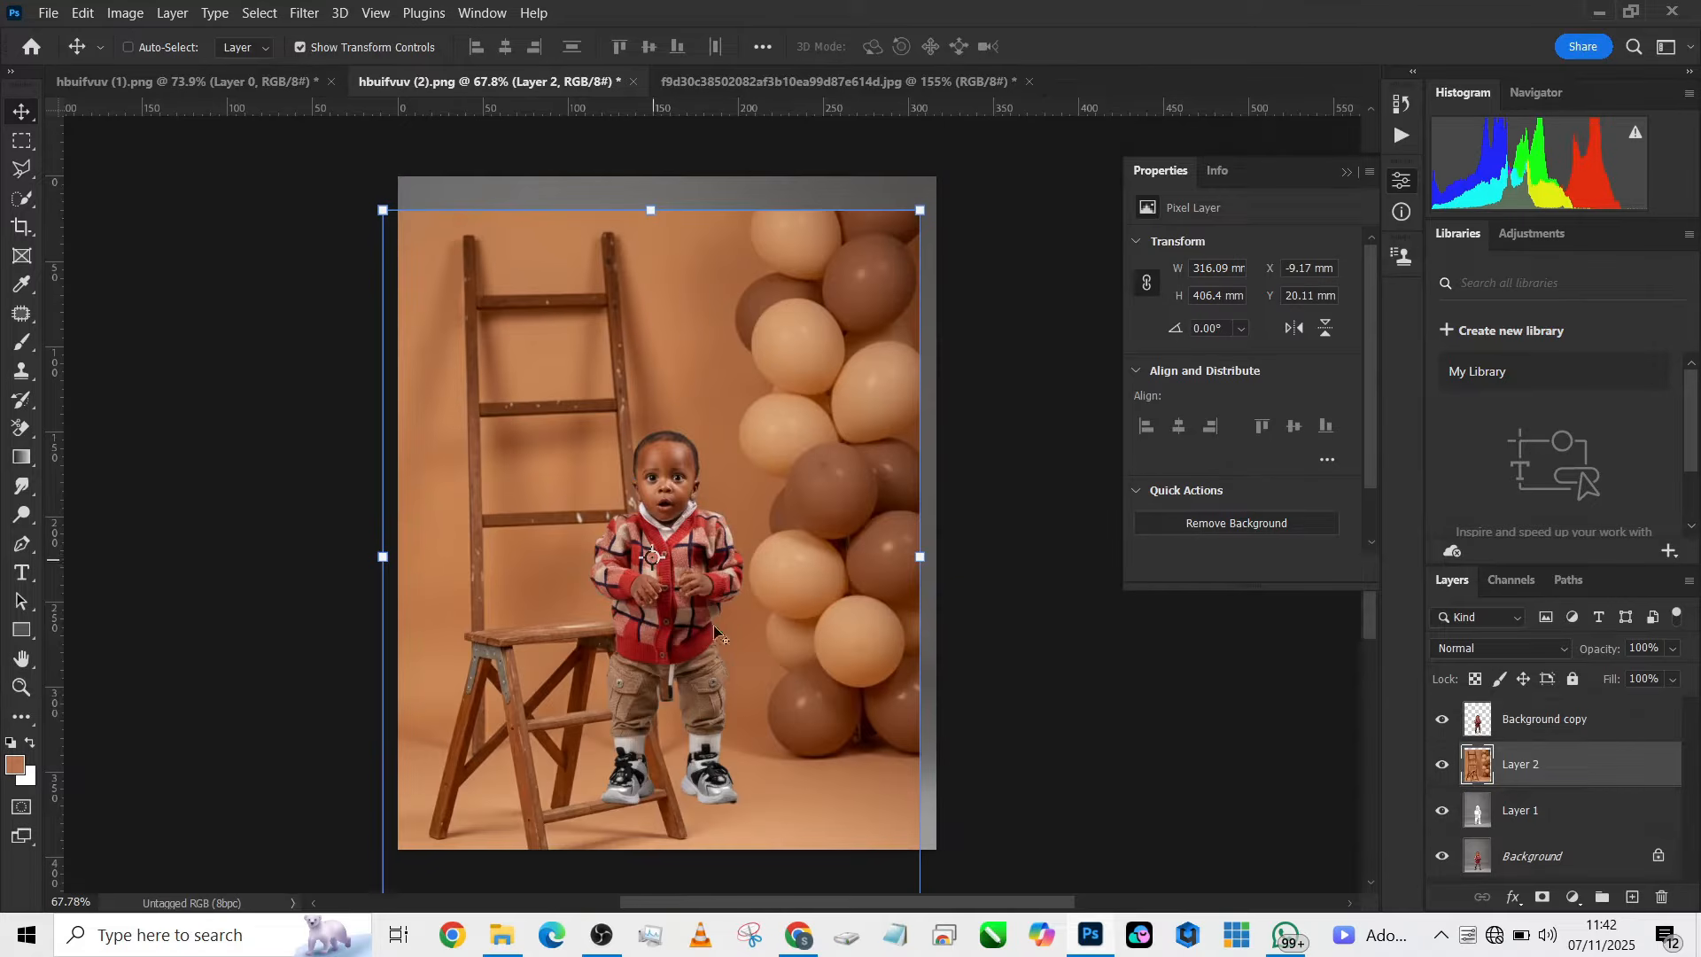
Reposition the ladder backdrop and scale it to about 112% so it covers the whole canvas behind the child
drag(773, 639, 774, 560)
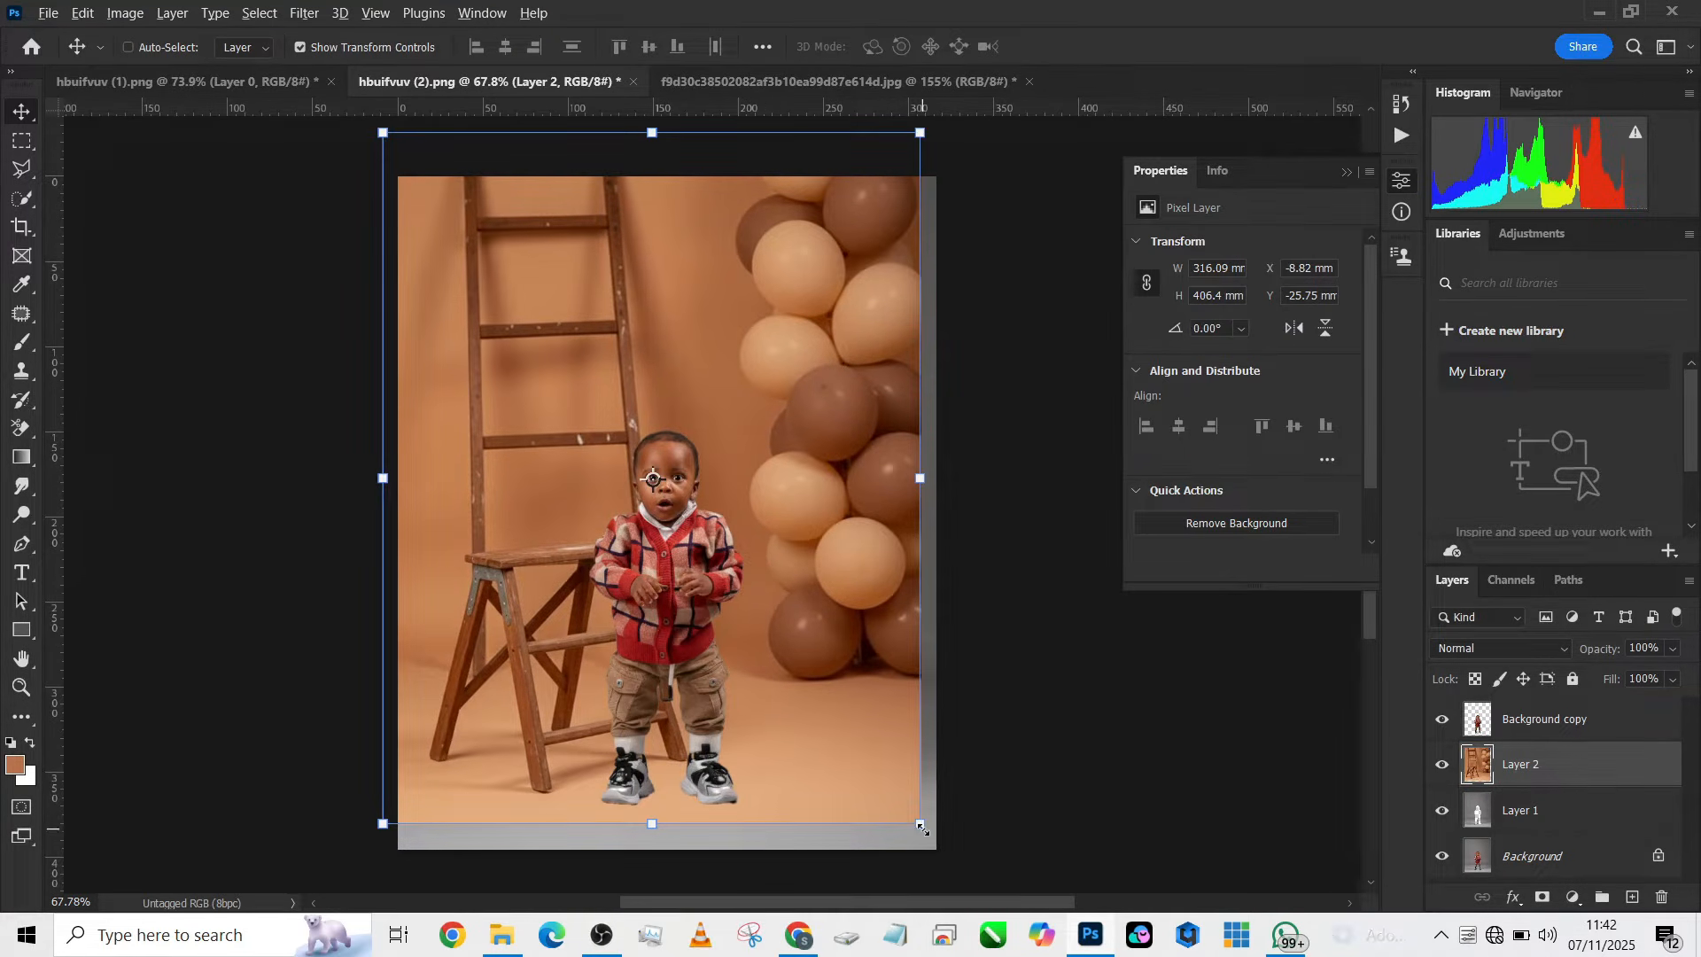
drag(920, 823, 945, 857)
drag(876, 754, 881, 741)
drag(946, 857, 849, 822)
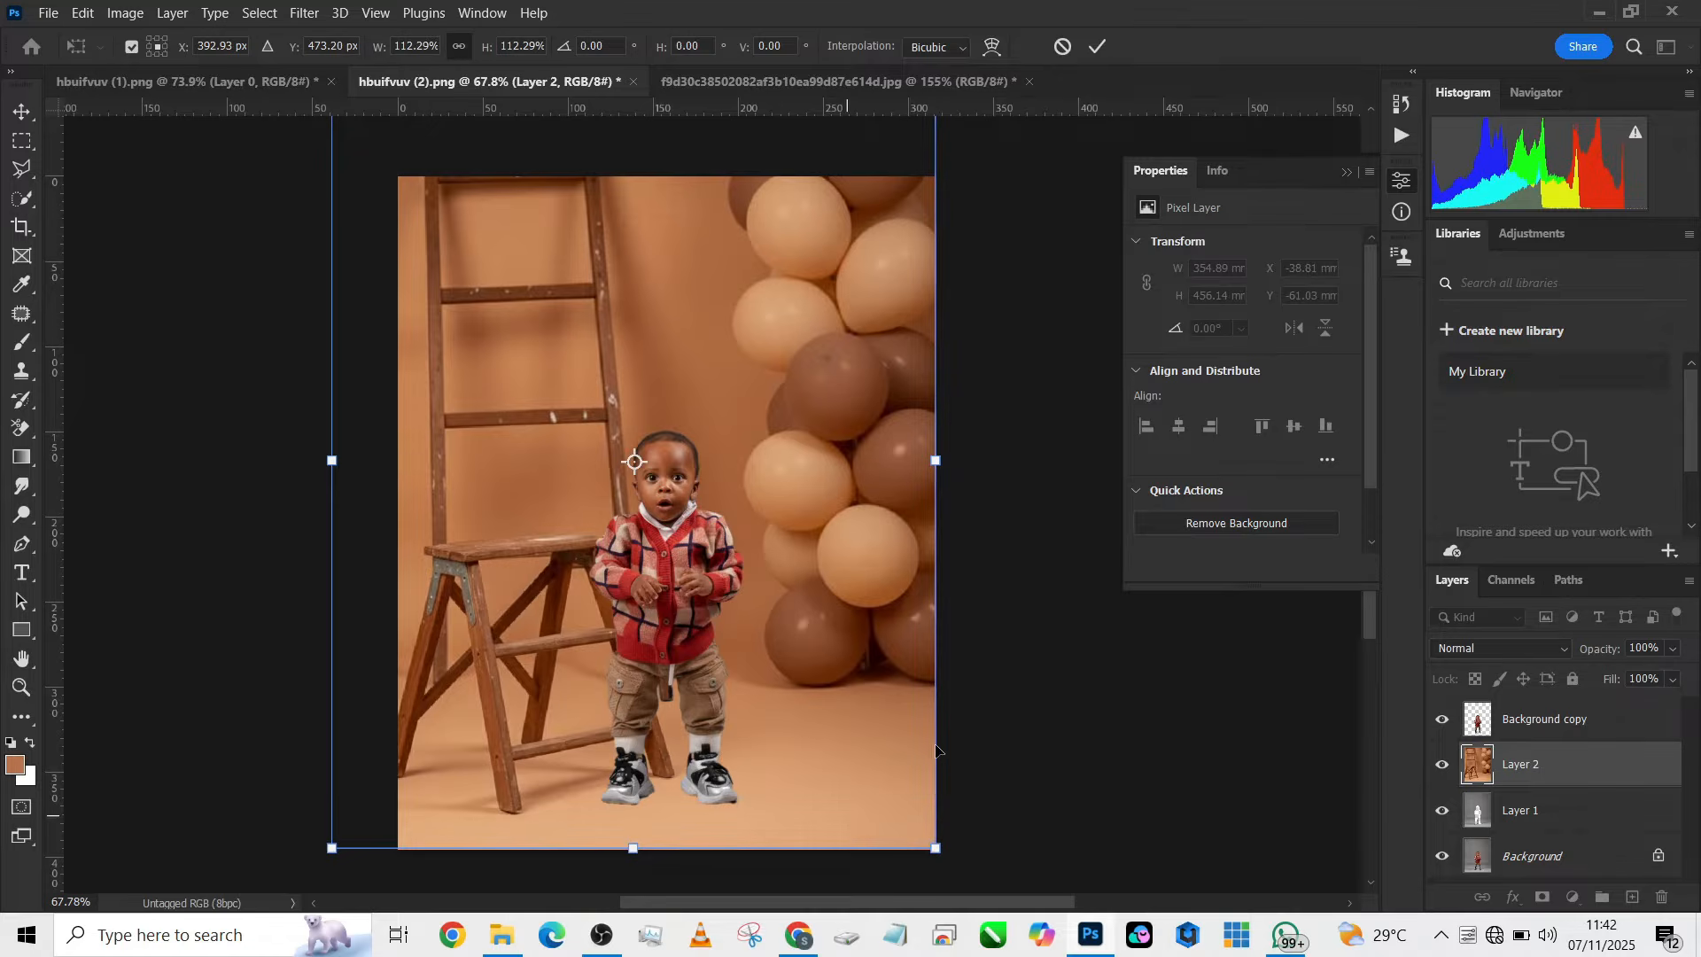
click(1098, 48)
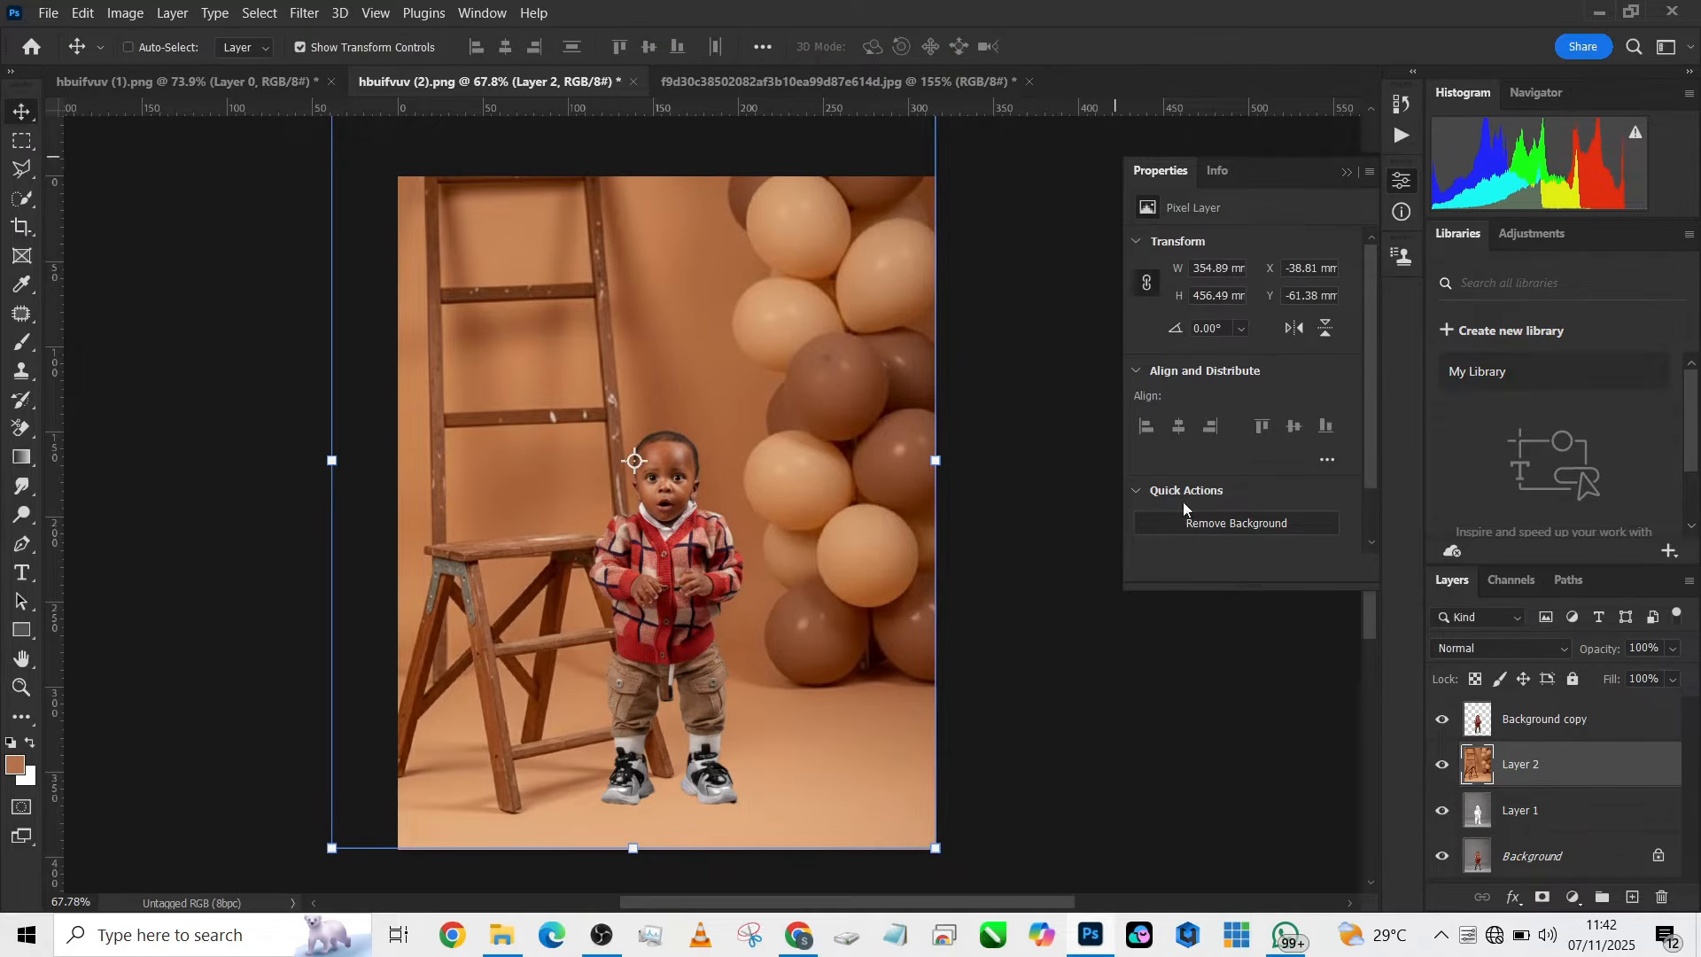
Set the blend mode of the ladder backdrop layer to Overlay
click(1532, 648)
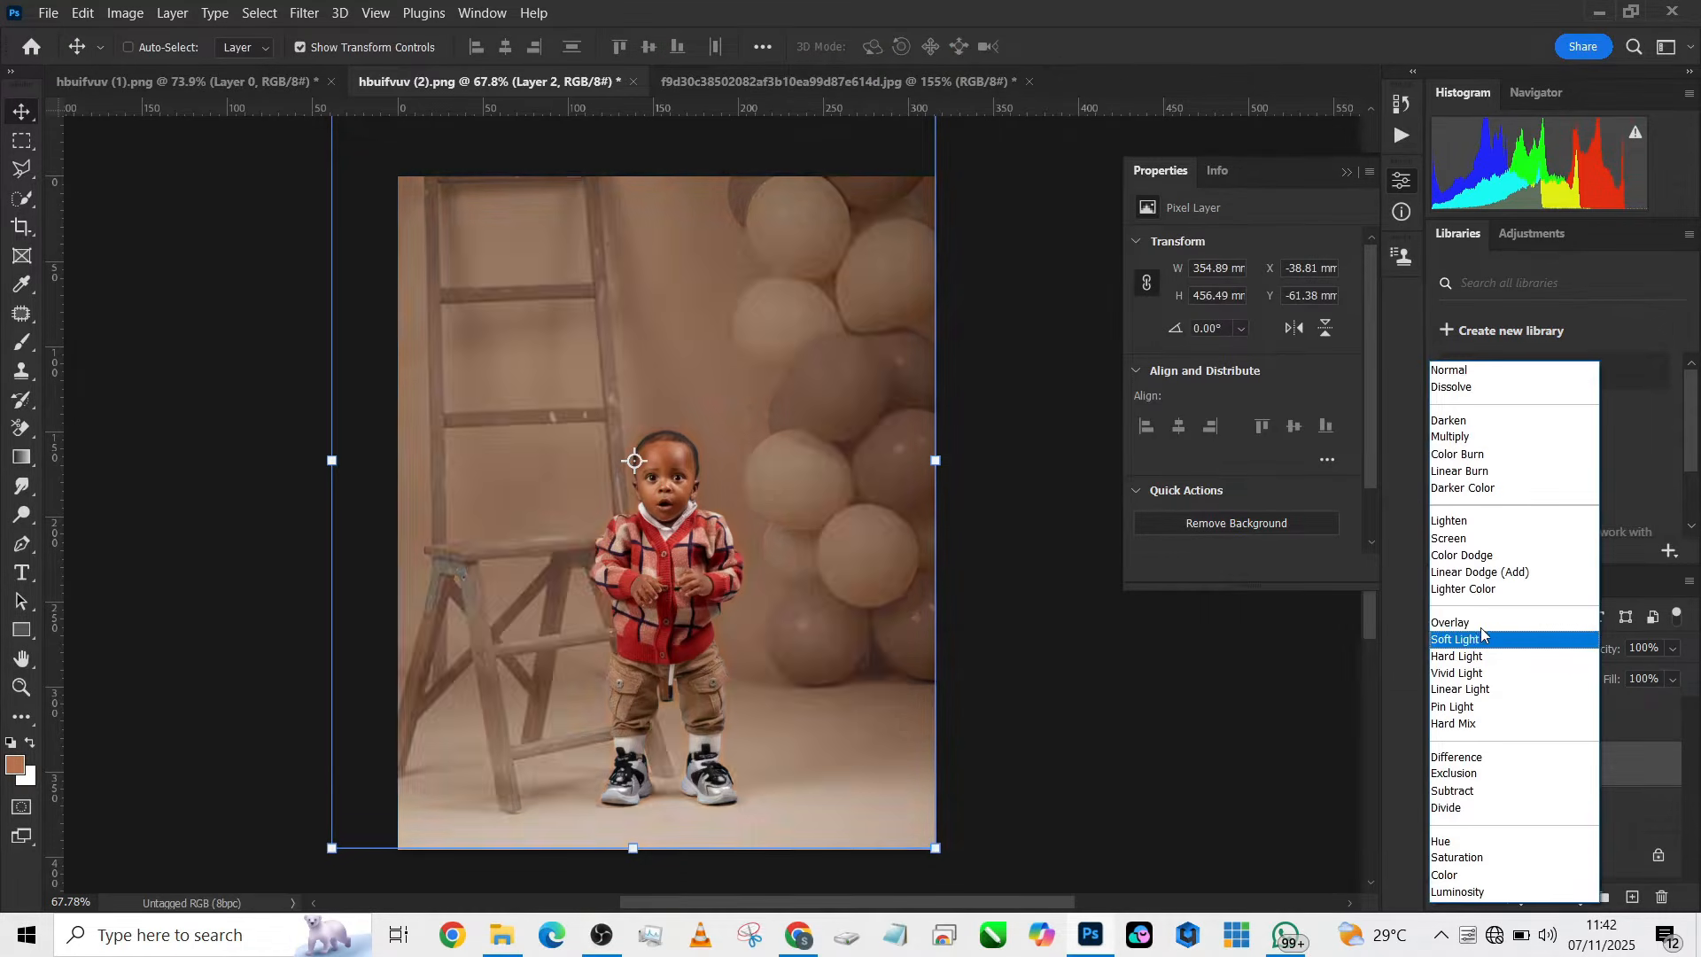
click(1484, 638)
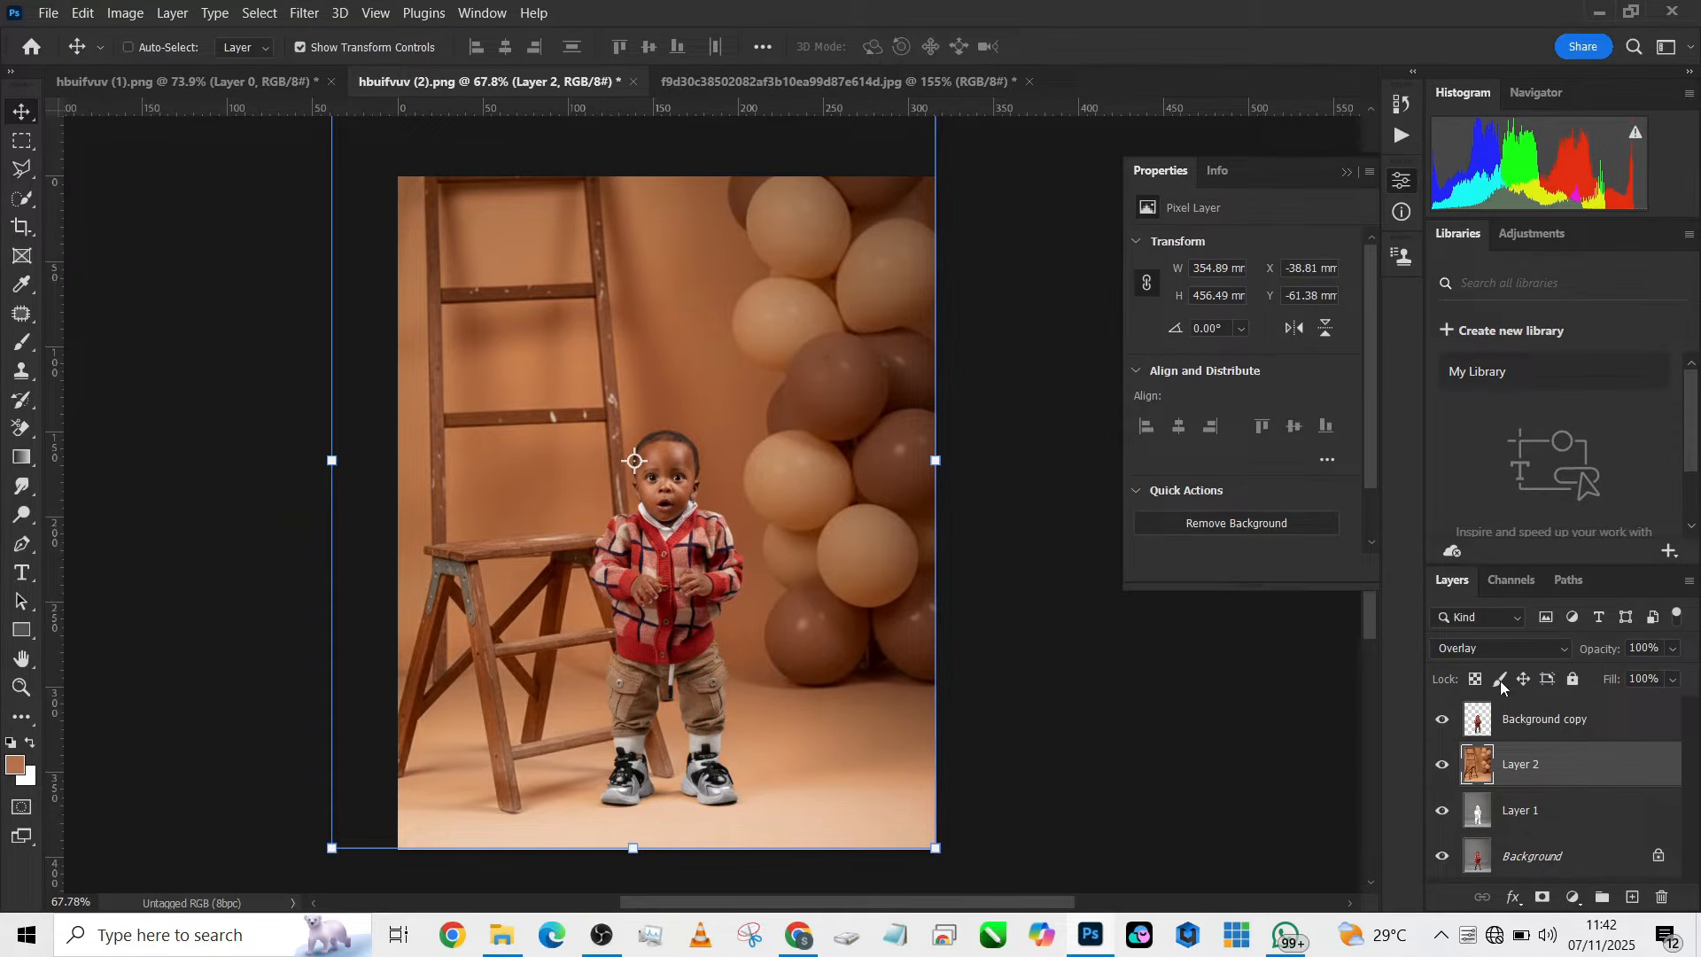
click(1503, 654)
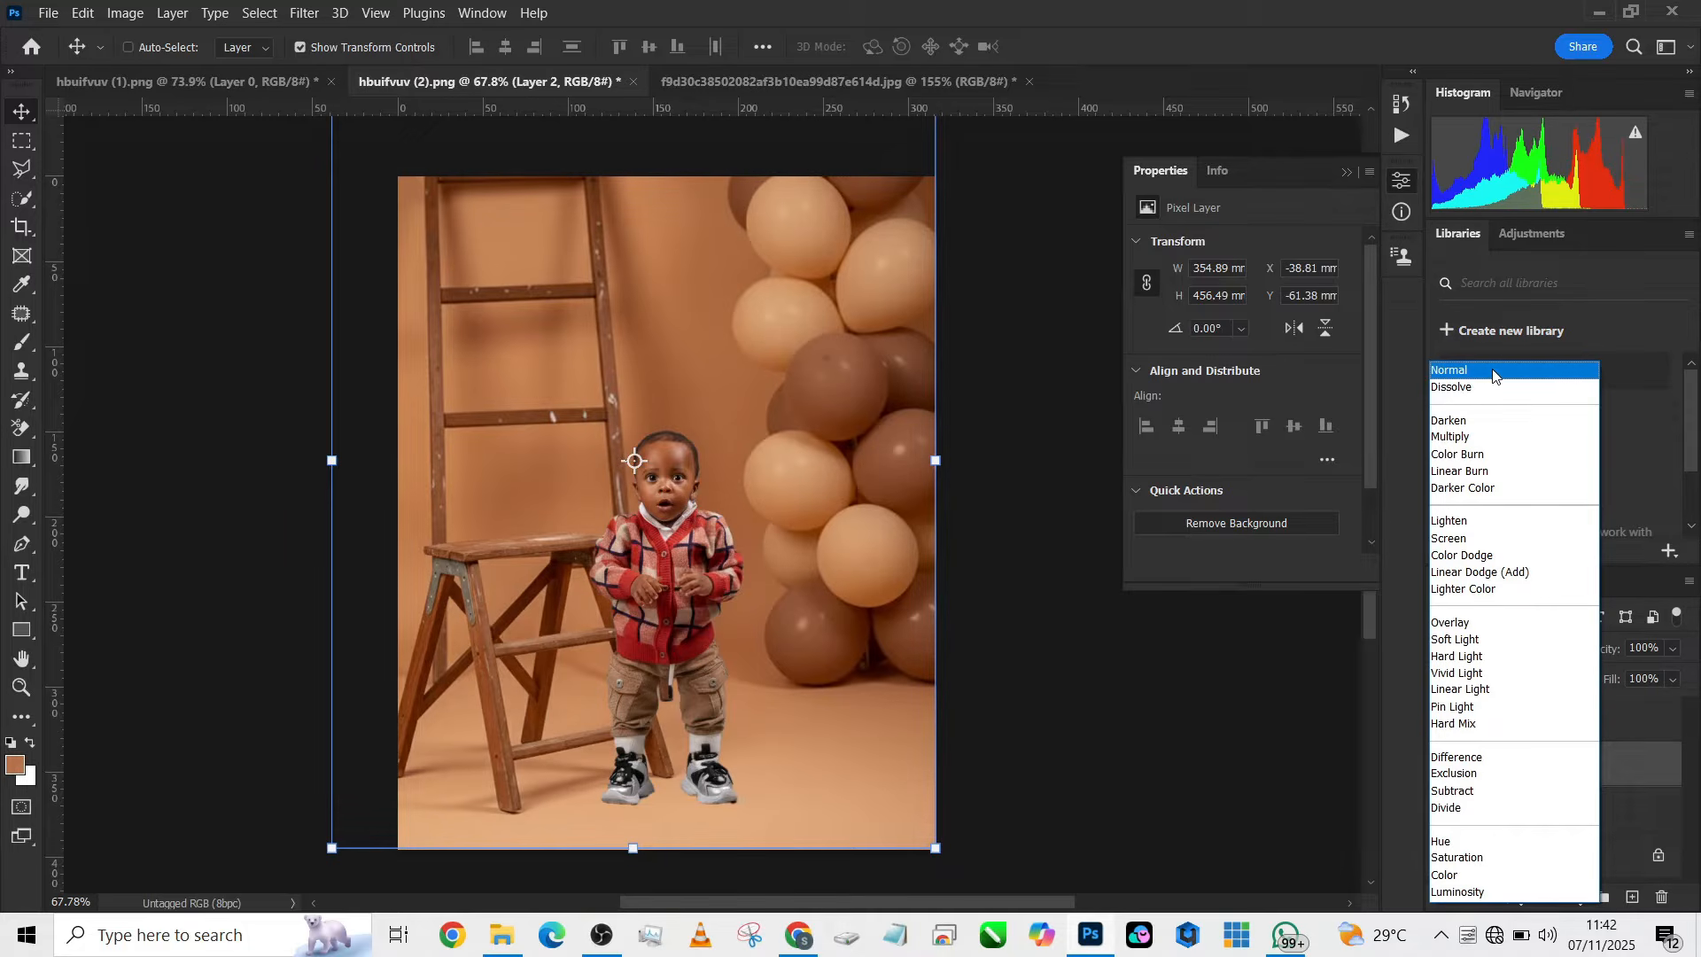
click(1452, 623)
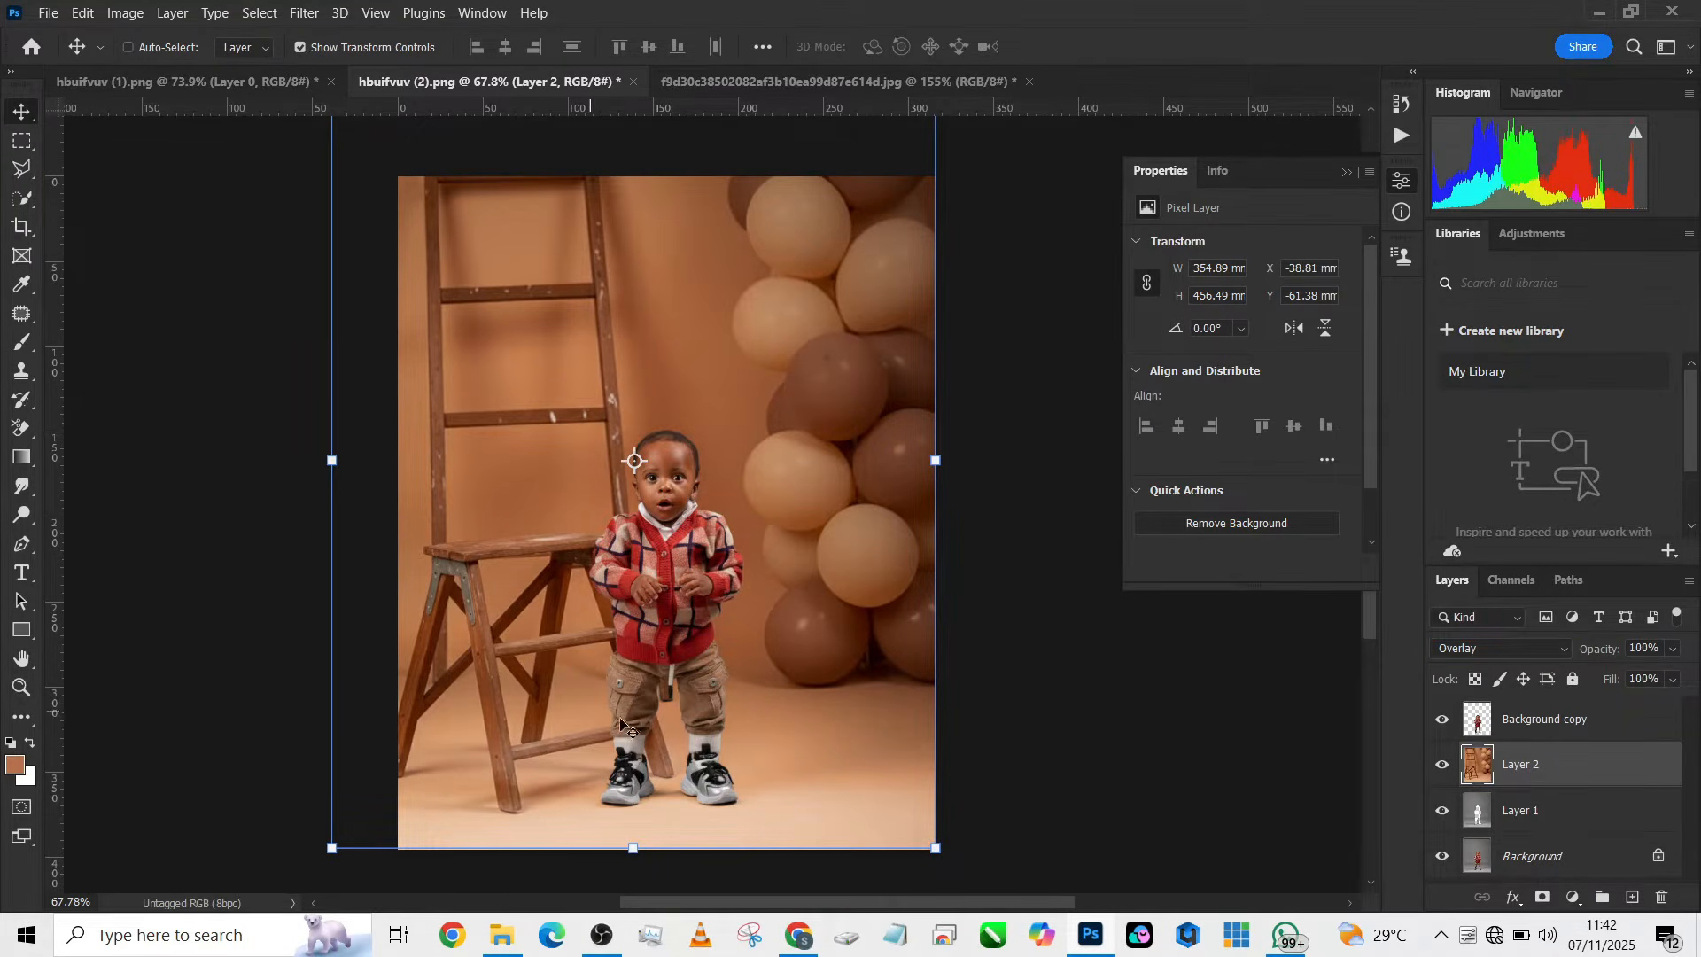
Darken Layer 1 with a Curves adjustment that maps input 141 to output 120, keeping its blend mode at Normal
click(1478, 828)
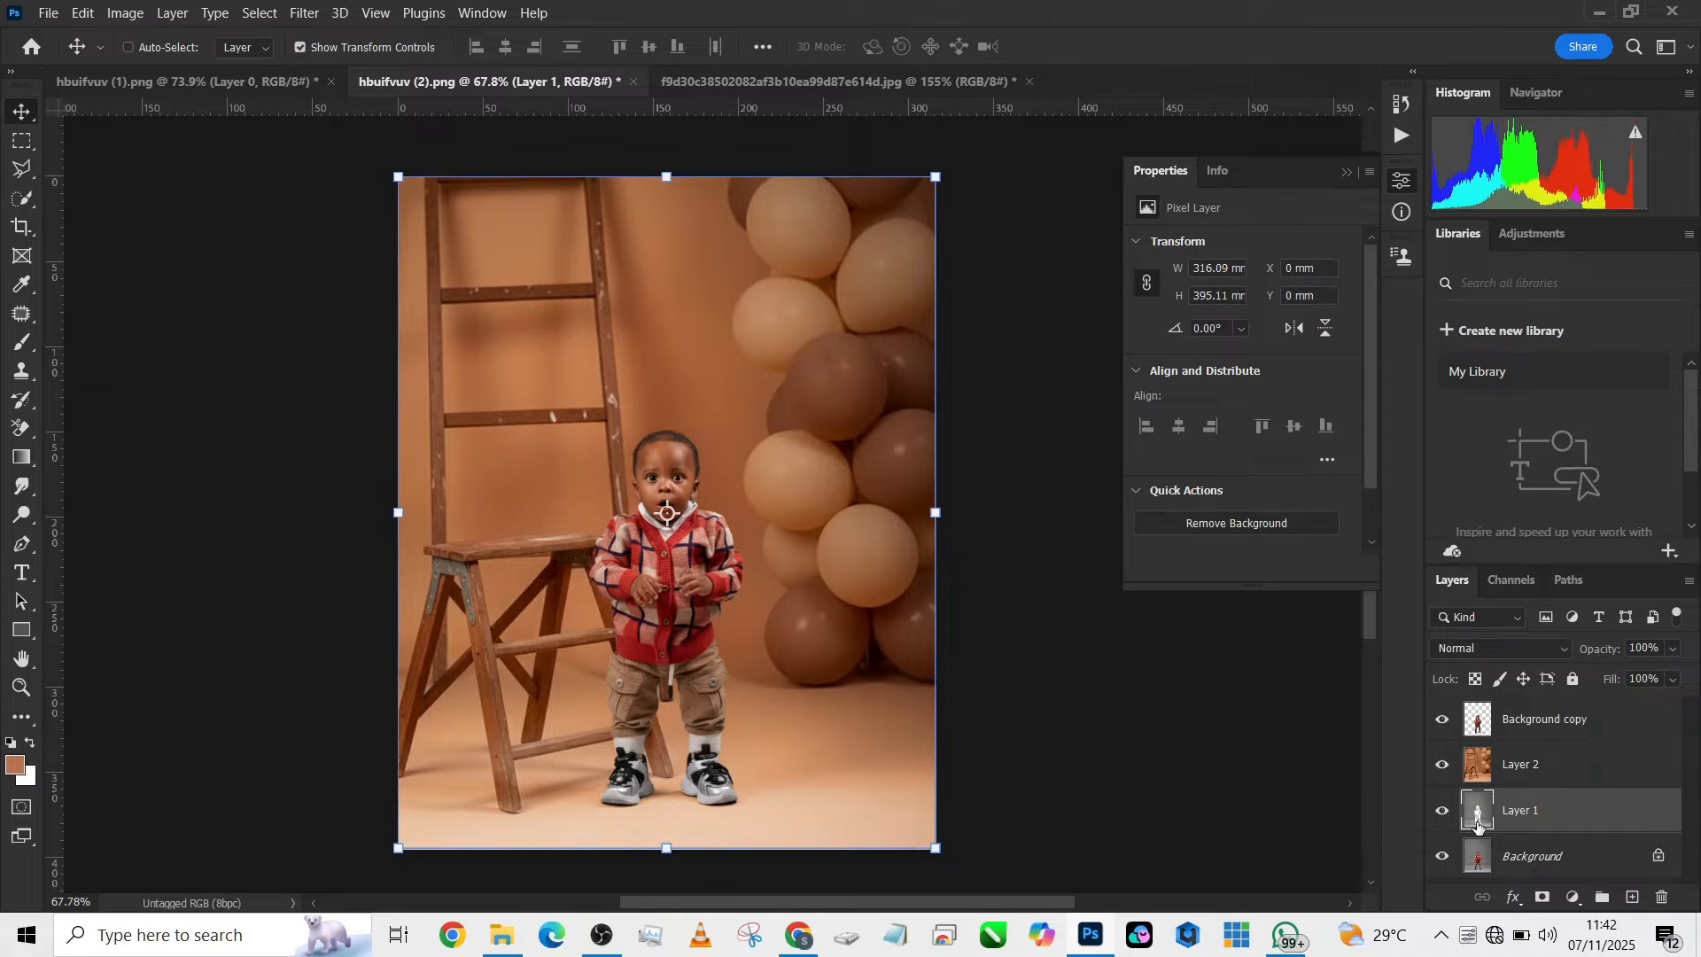
key(ctrl+m)
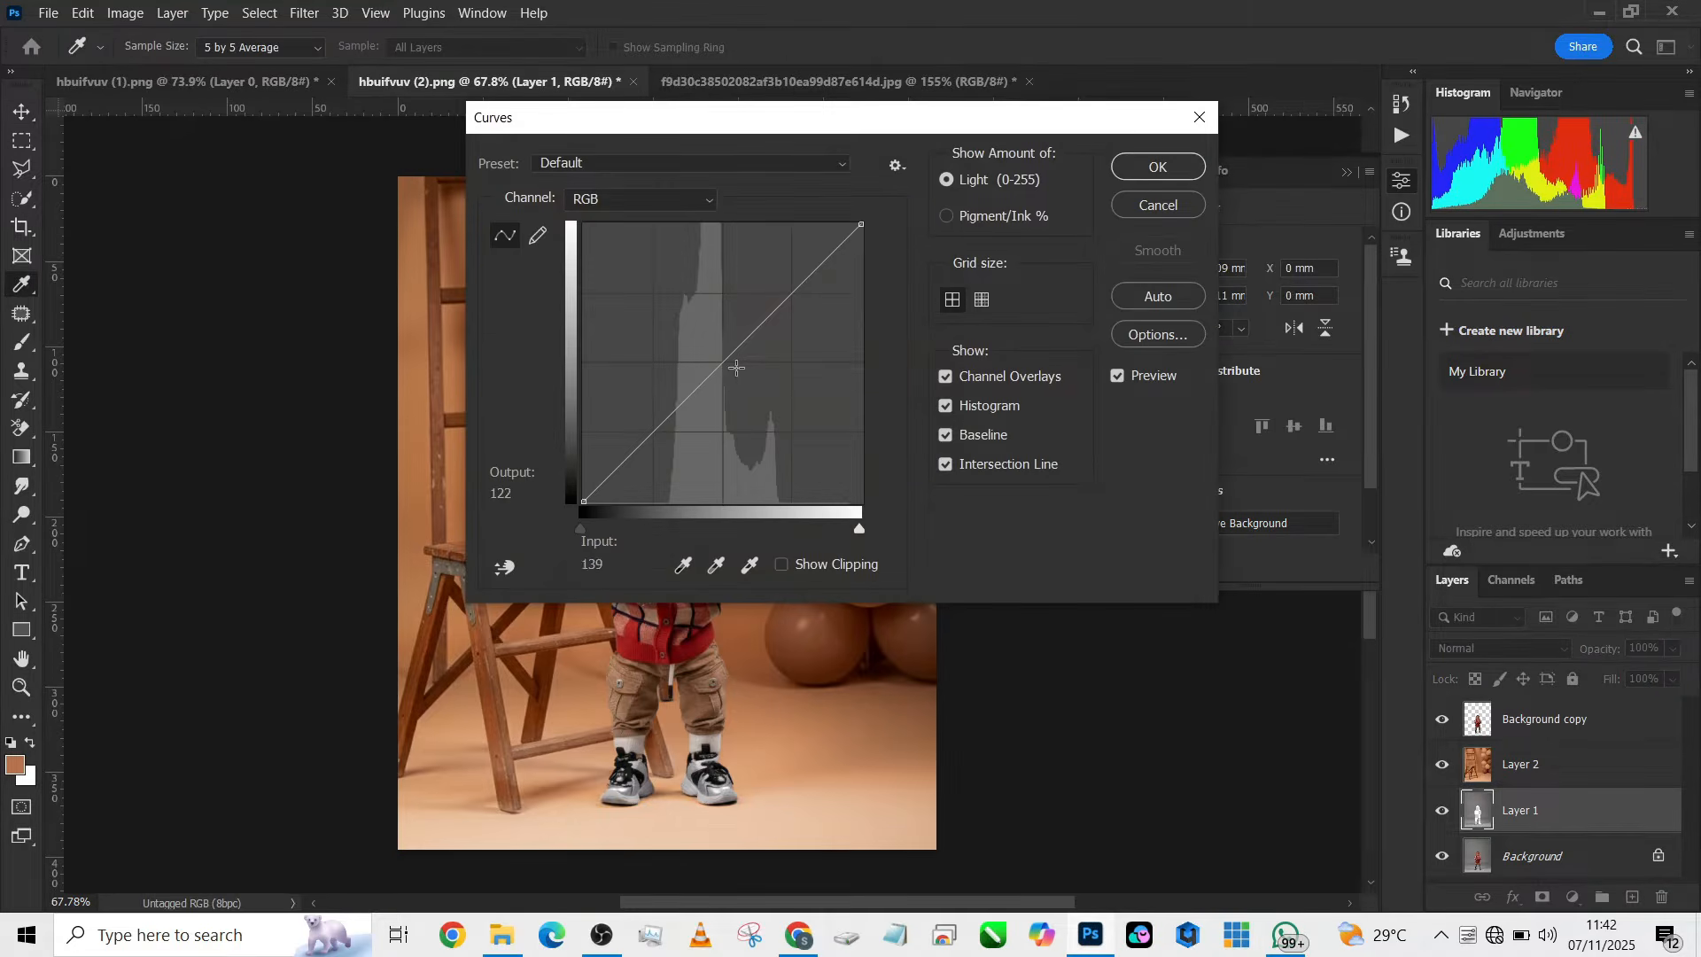
drag(733, 368, 739, 372)
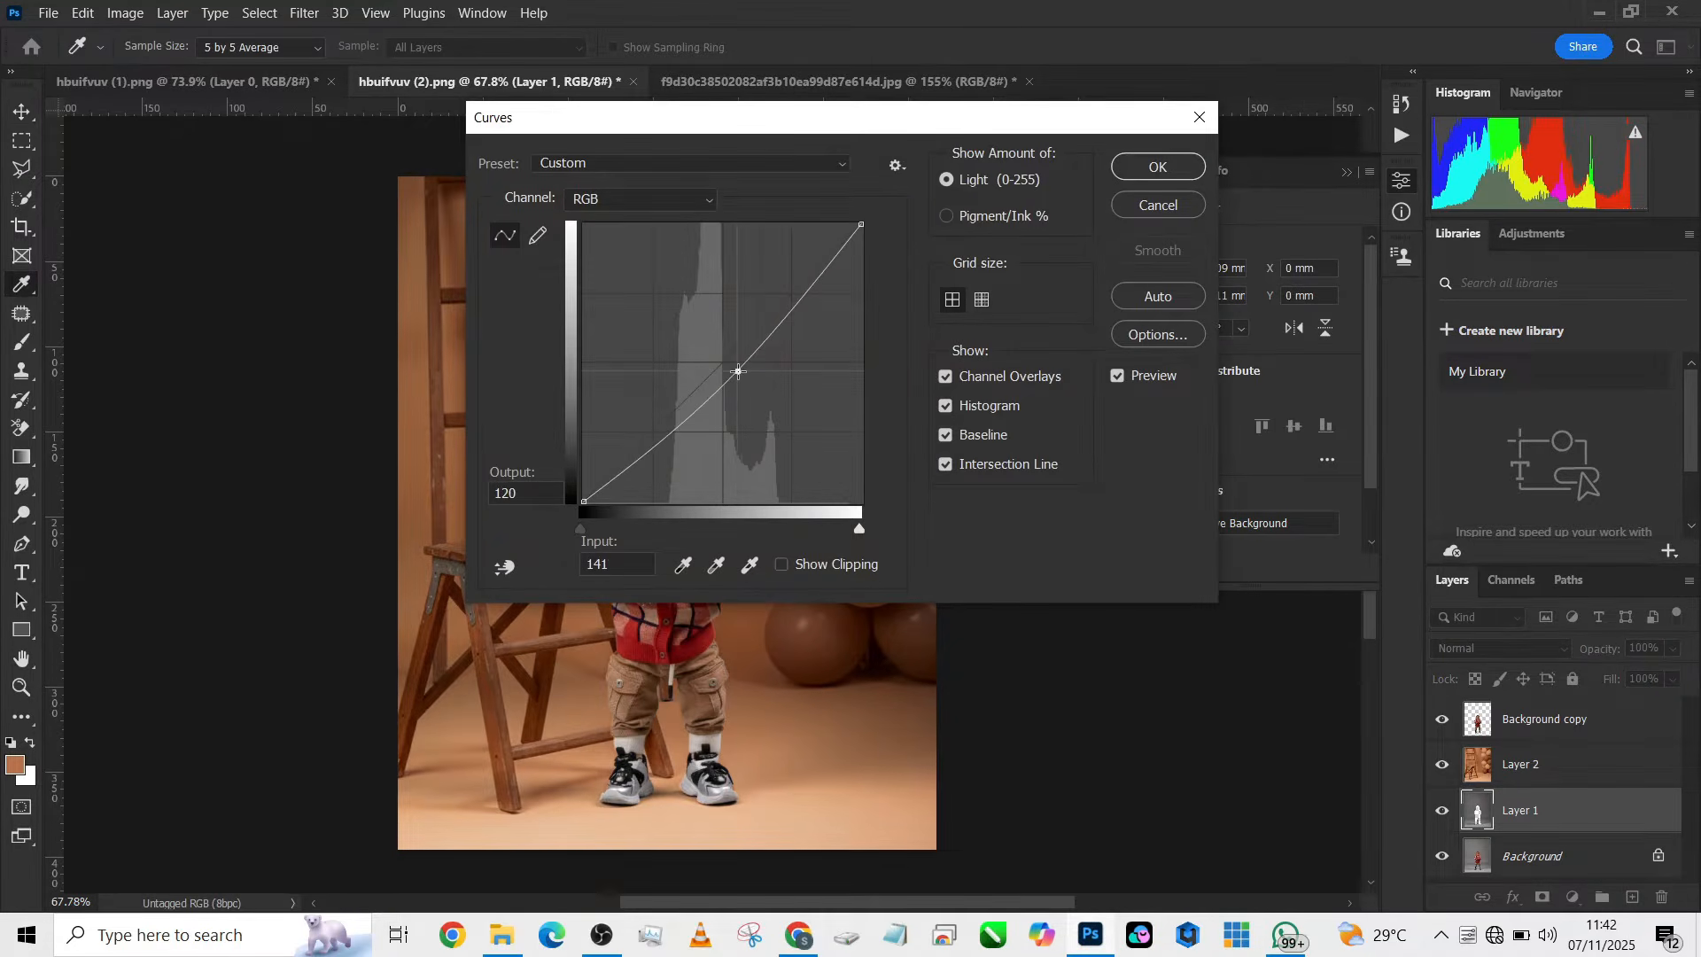
click(1151, 163)
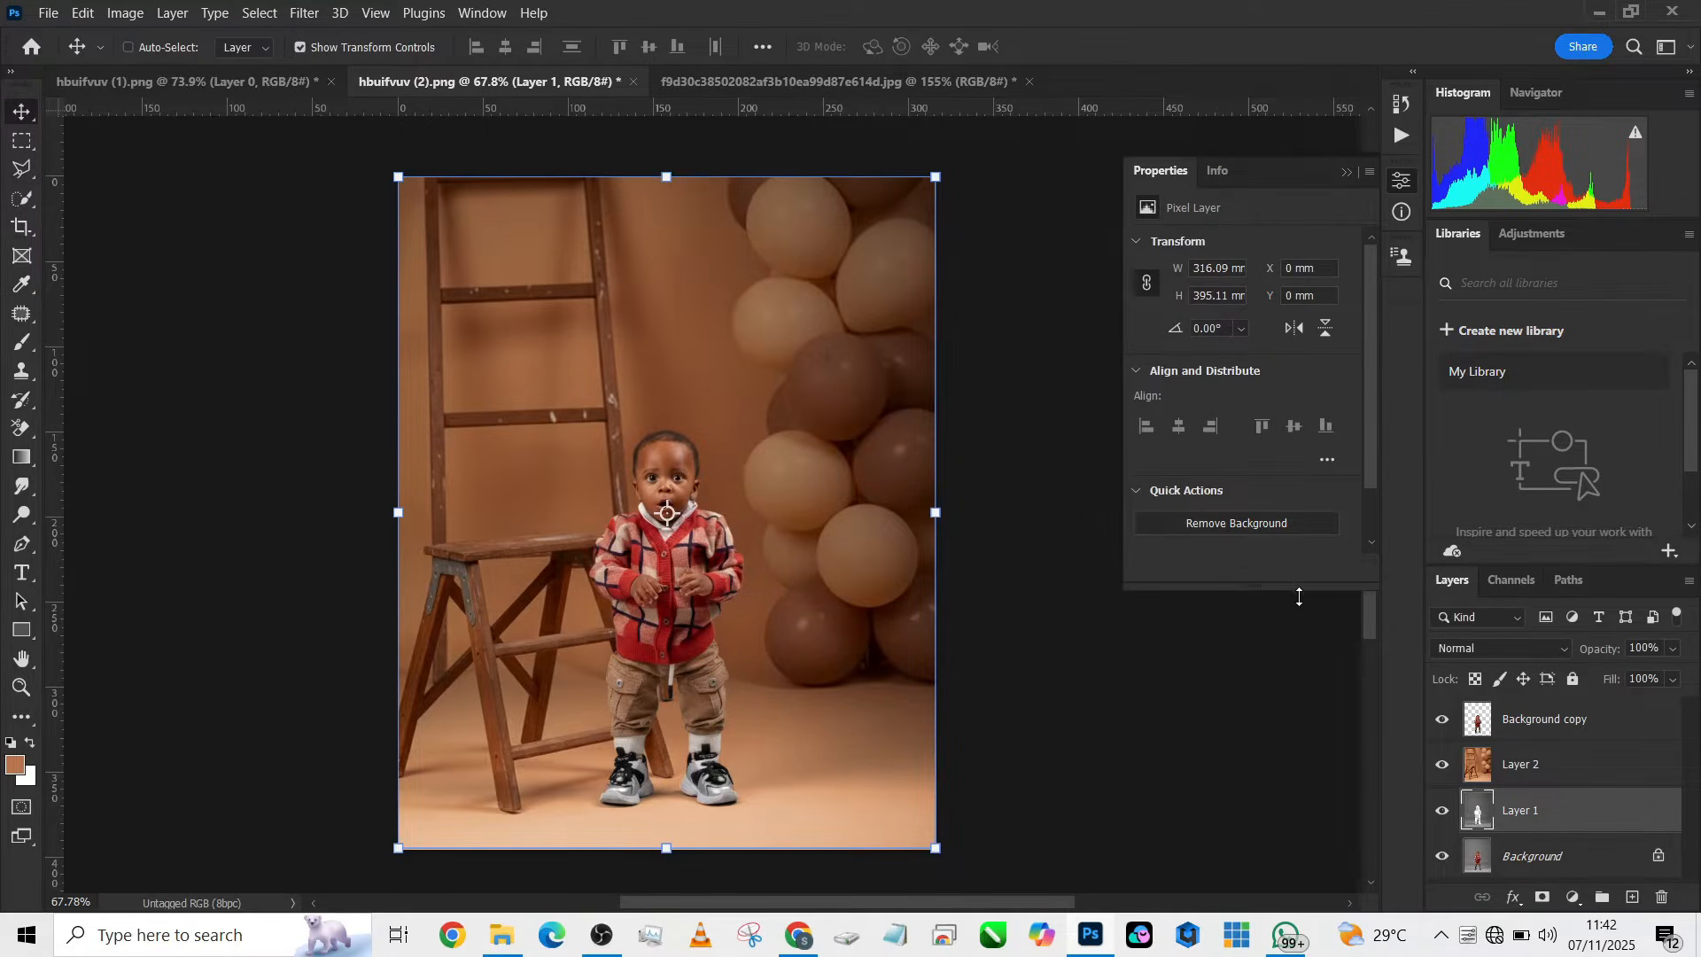
click(1459, 650)
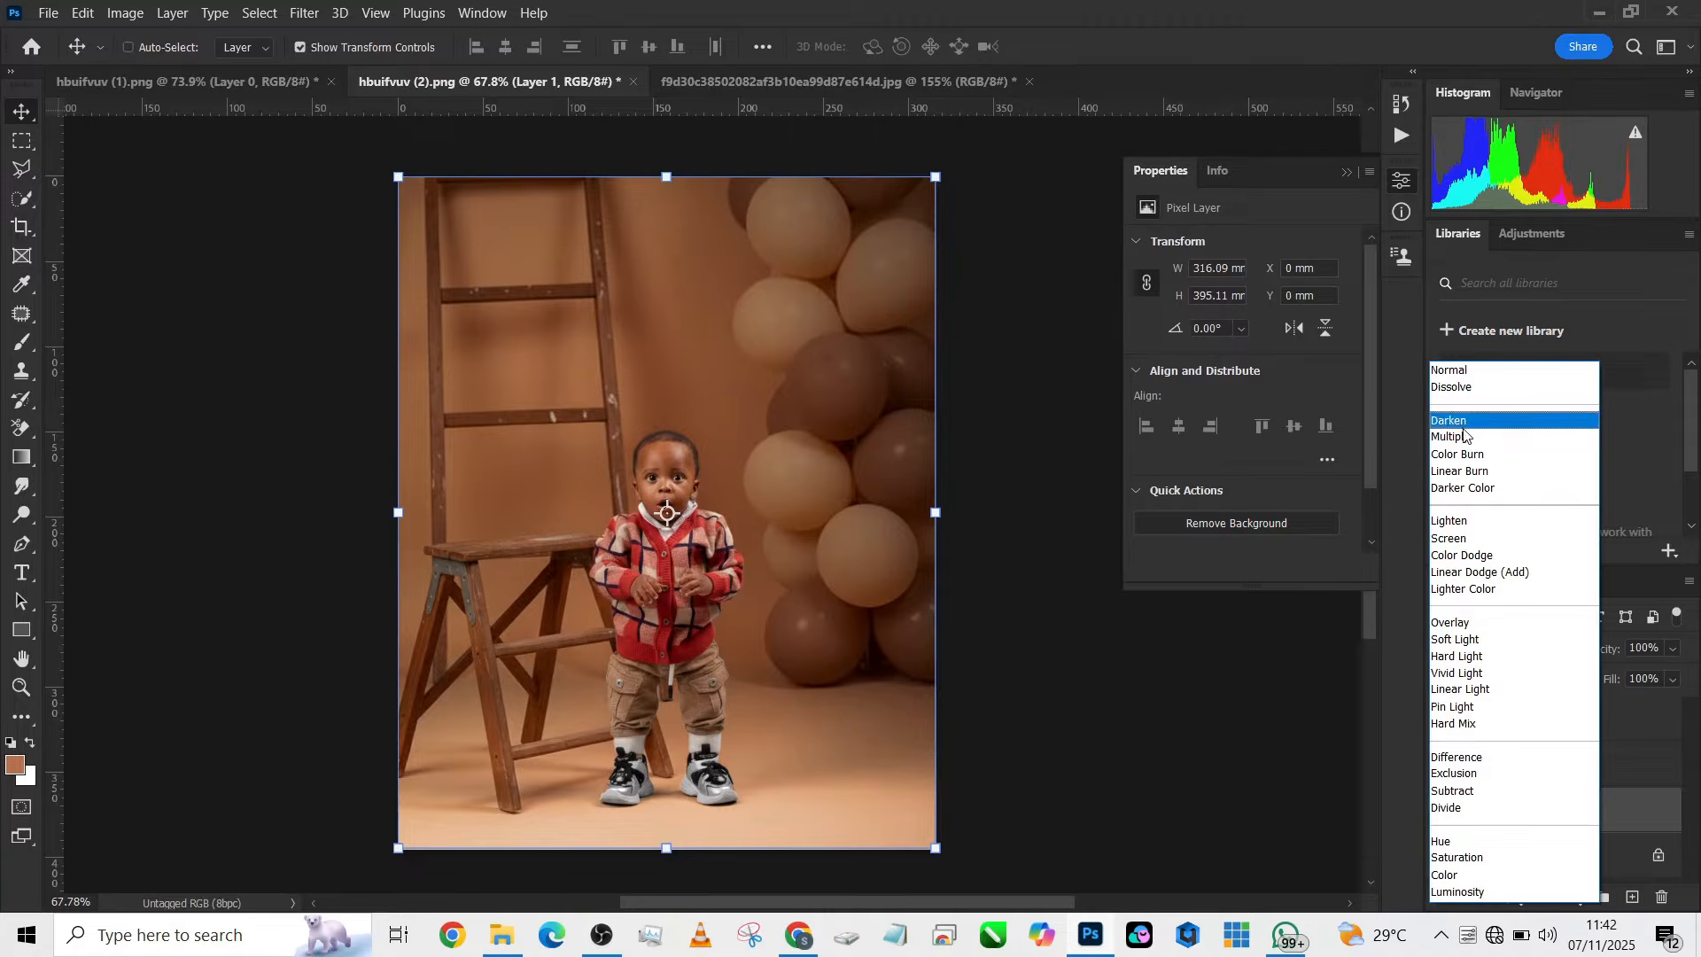
click(1188, 660)
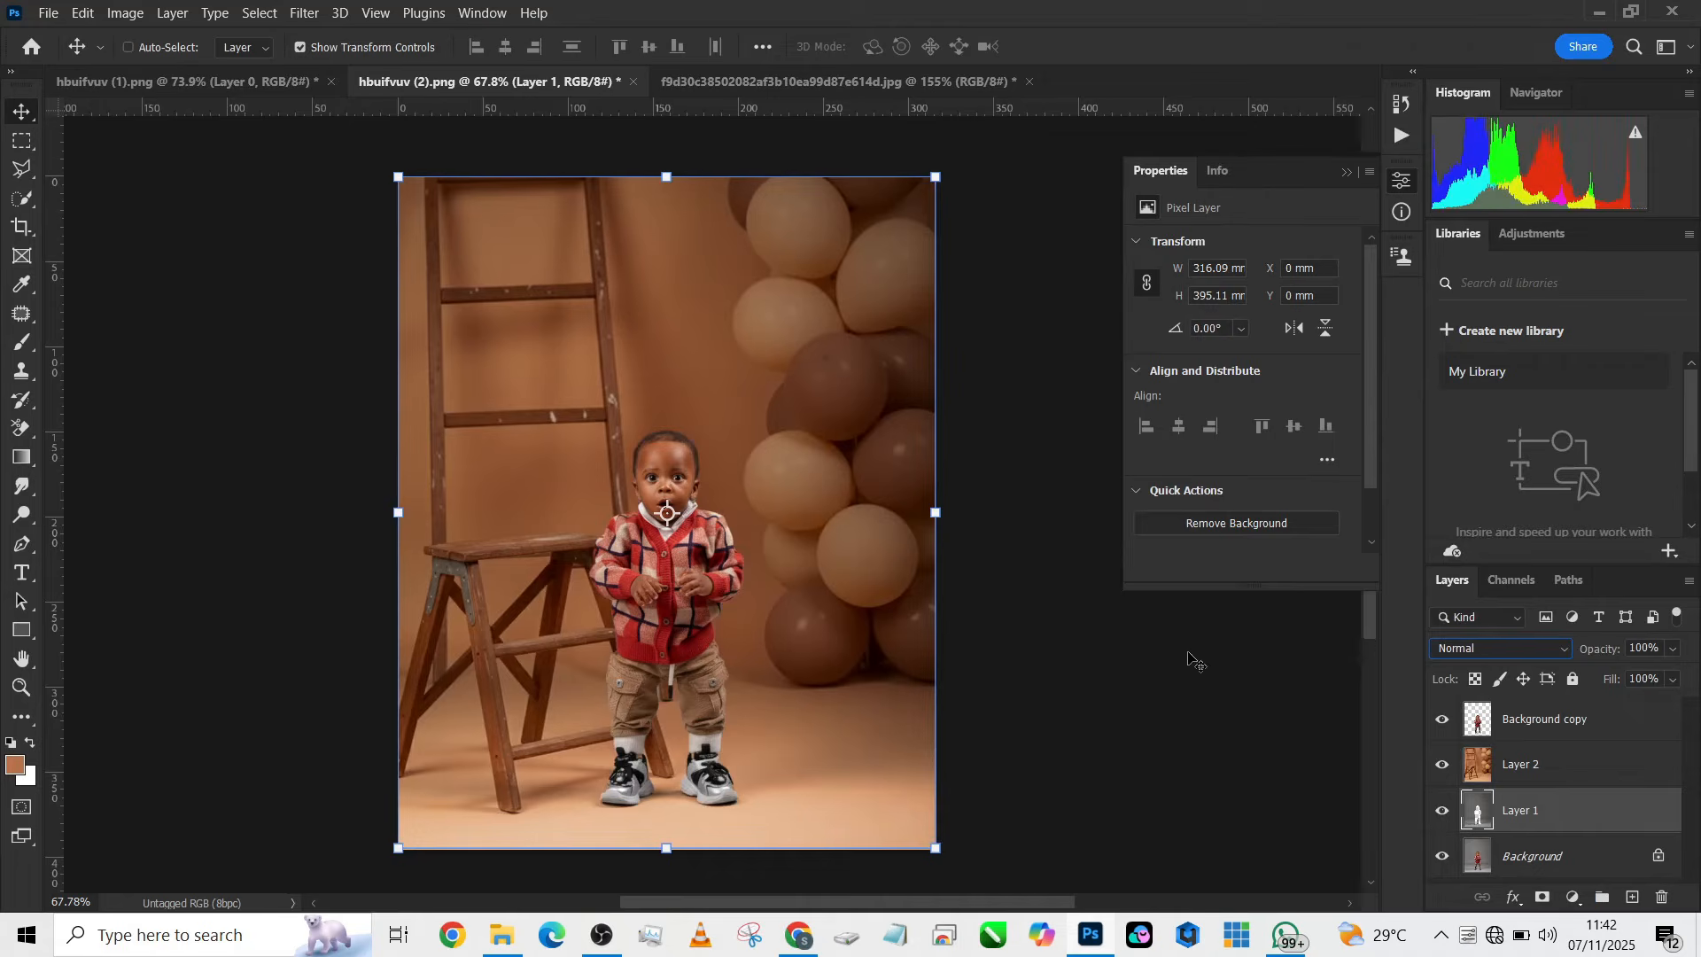
Marquee-select a full-width strip of floor along the image's lower edge on Layer 1, about 43 mm high
click(22, 141)
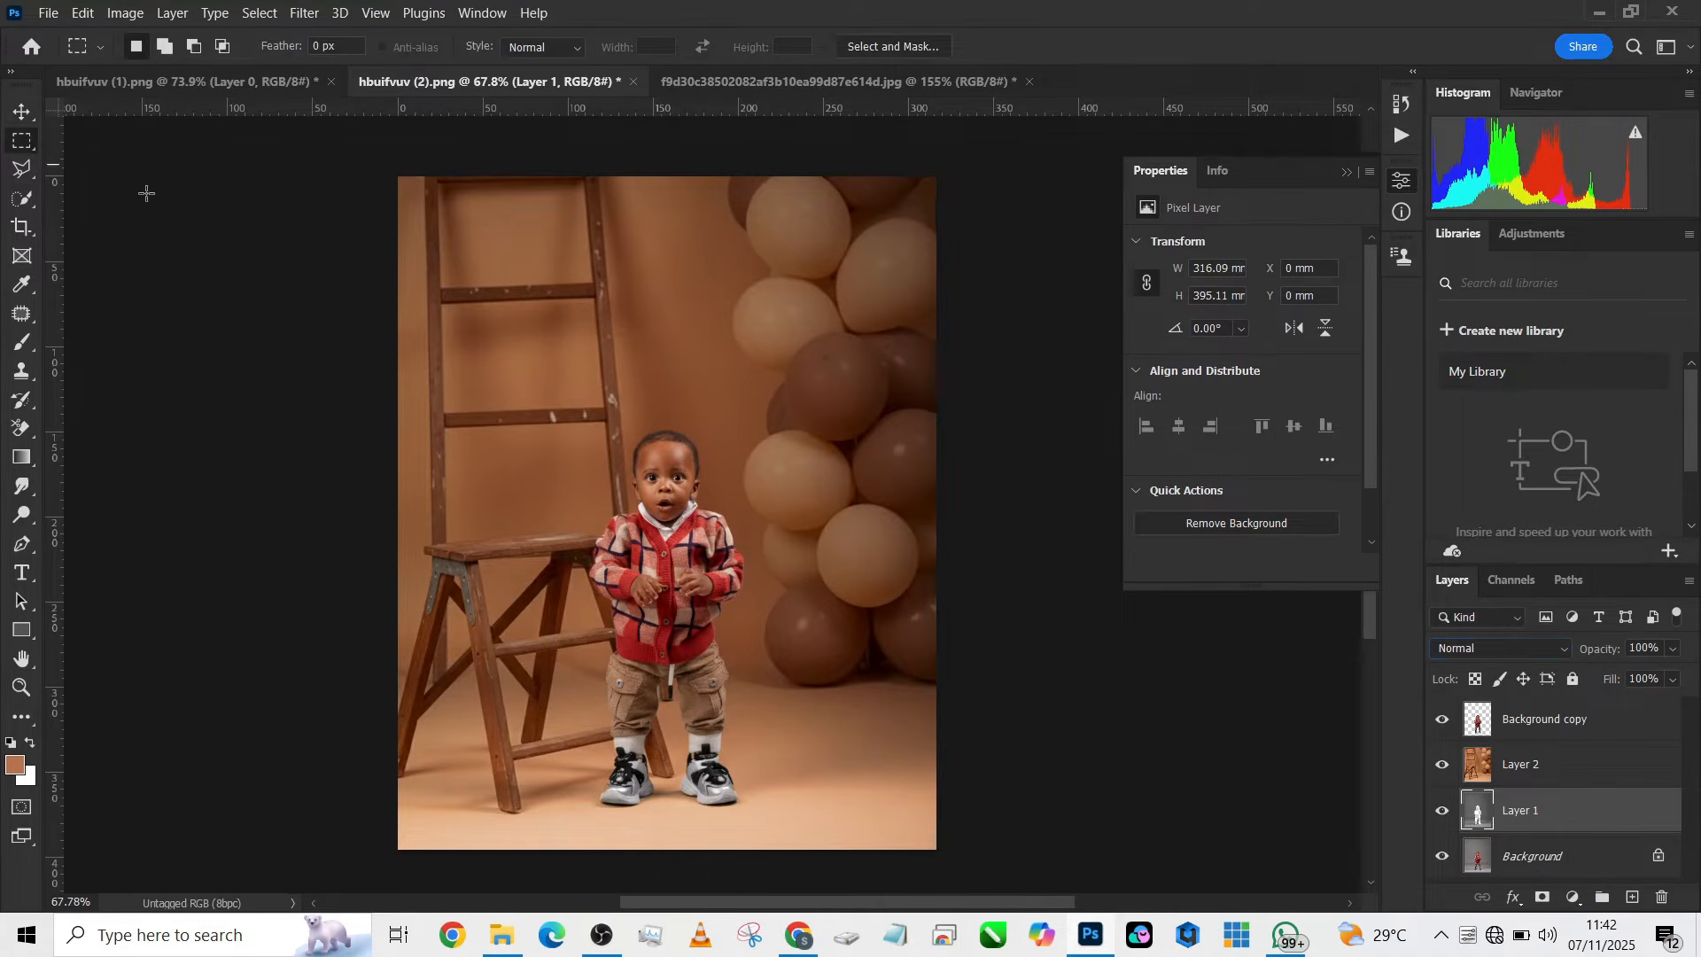
drag(946, 877, 277, 778)
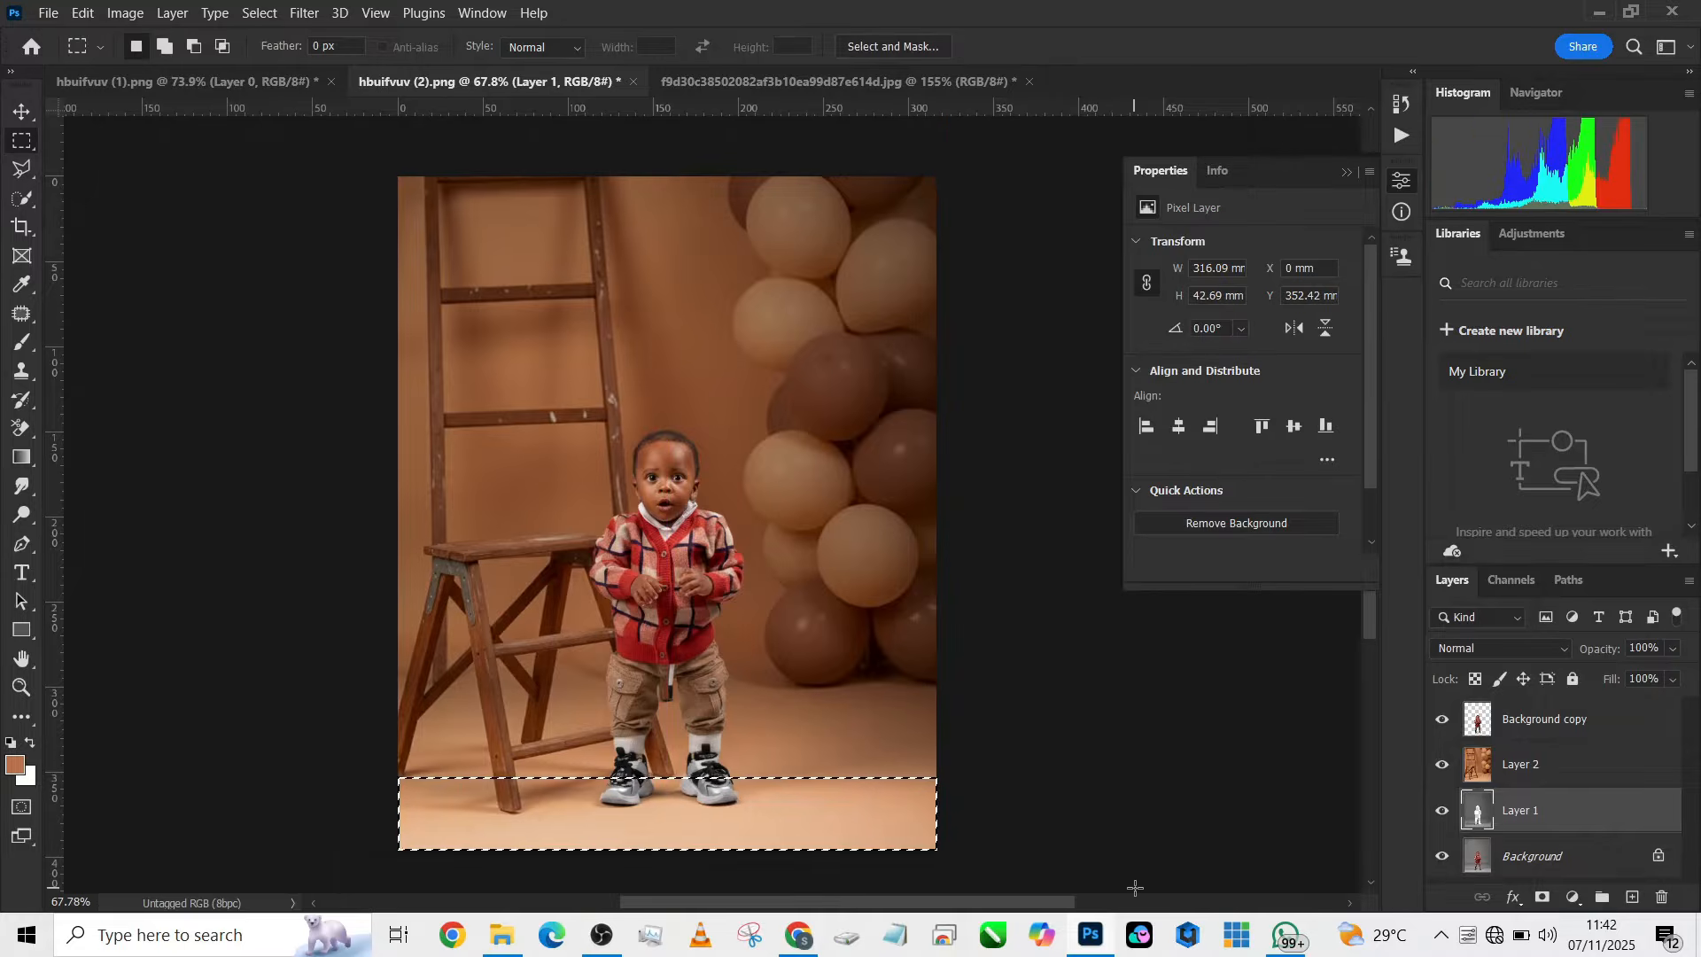
Copy the selected floor strip to a new layer and try the Multiply blend mode on it
key(ctrl+j)
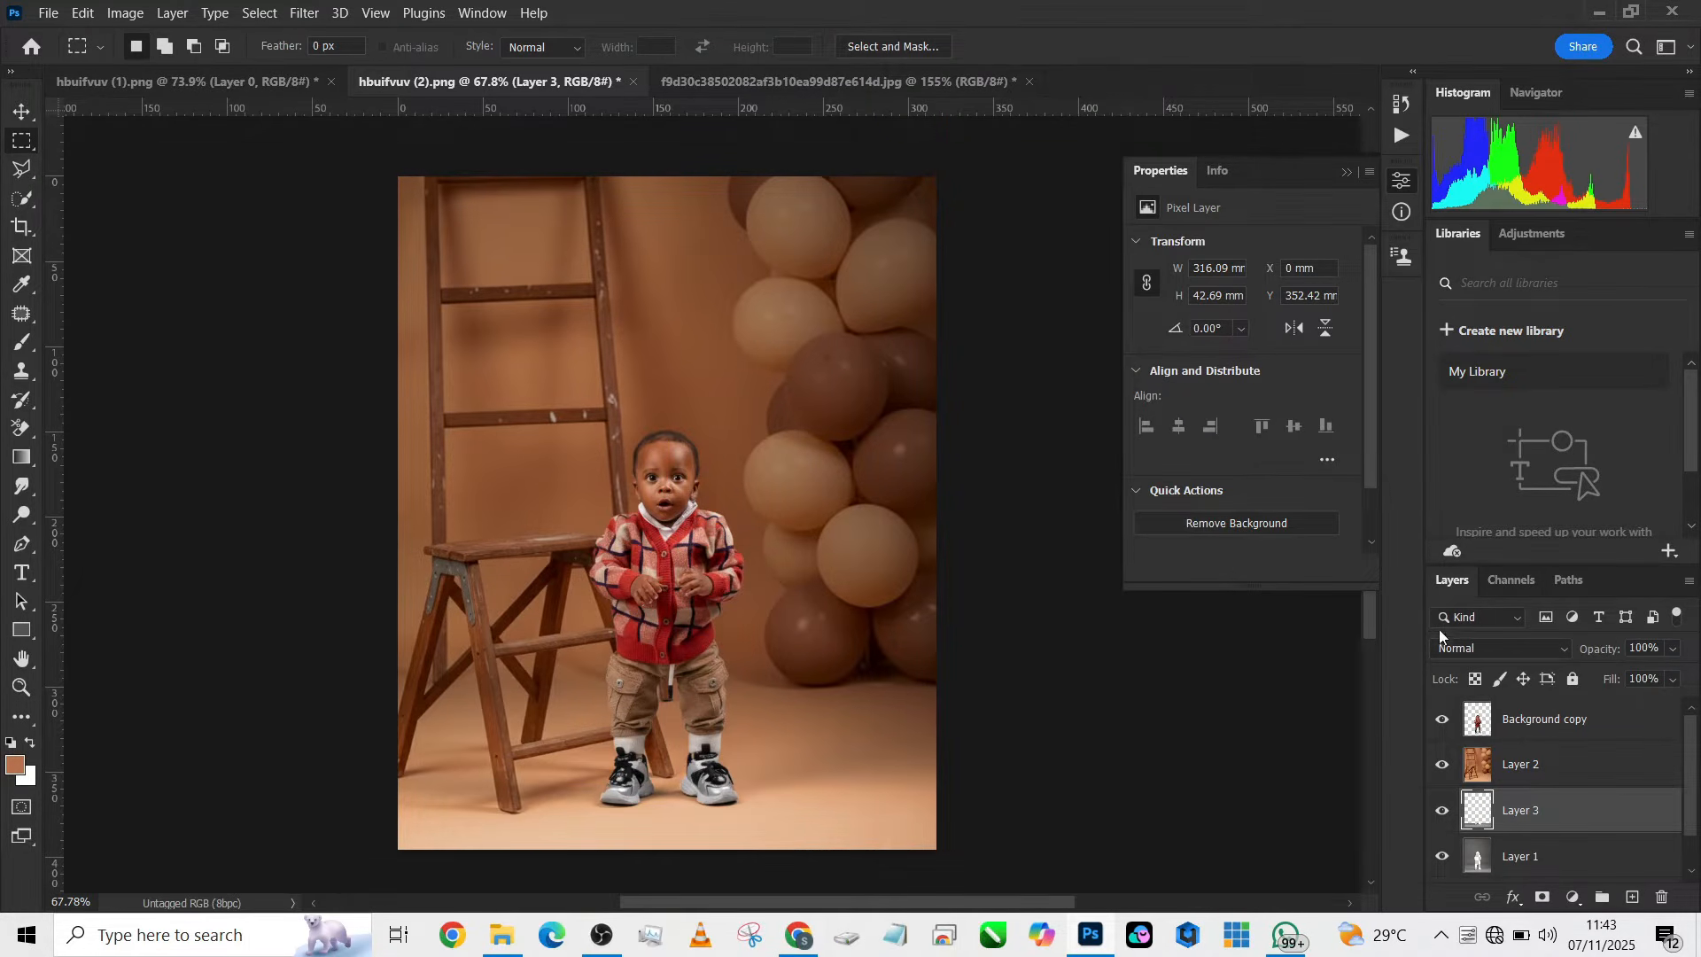
click(1436, 648)
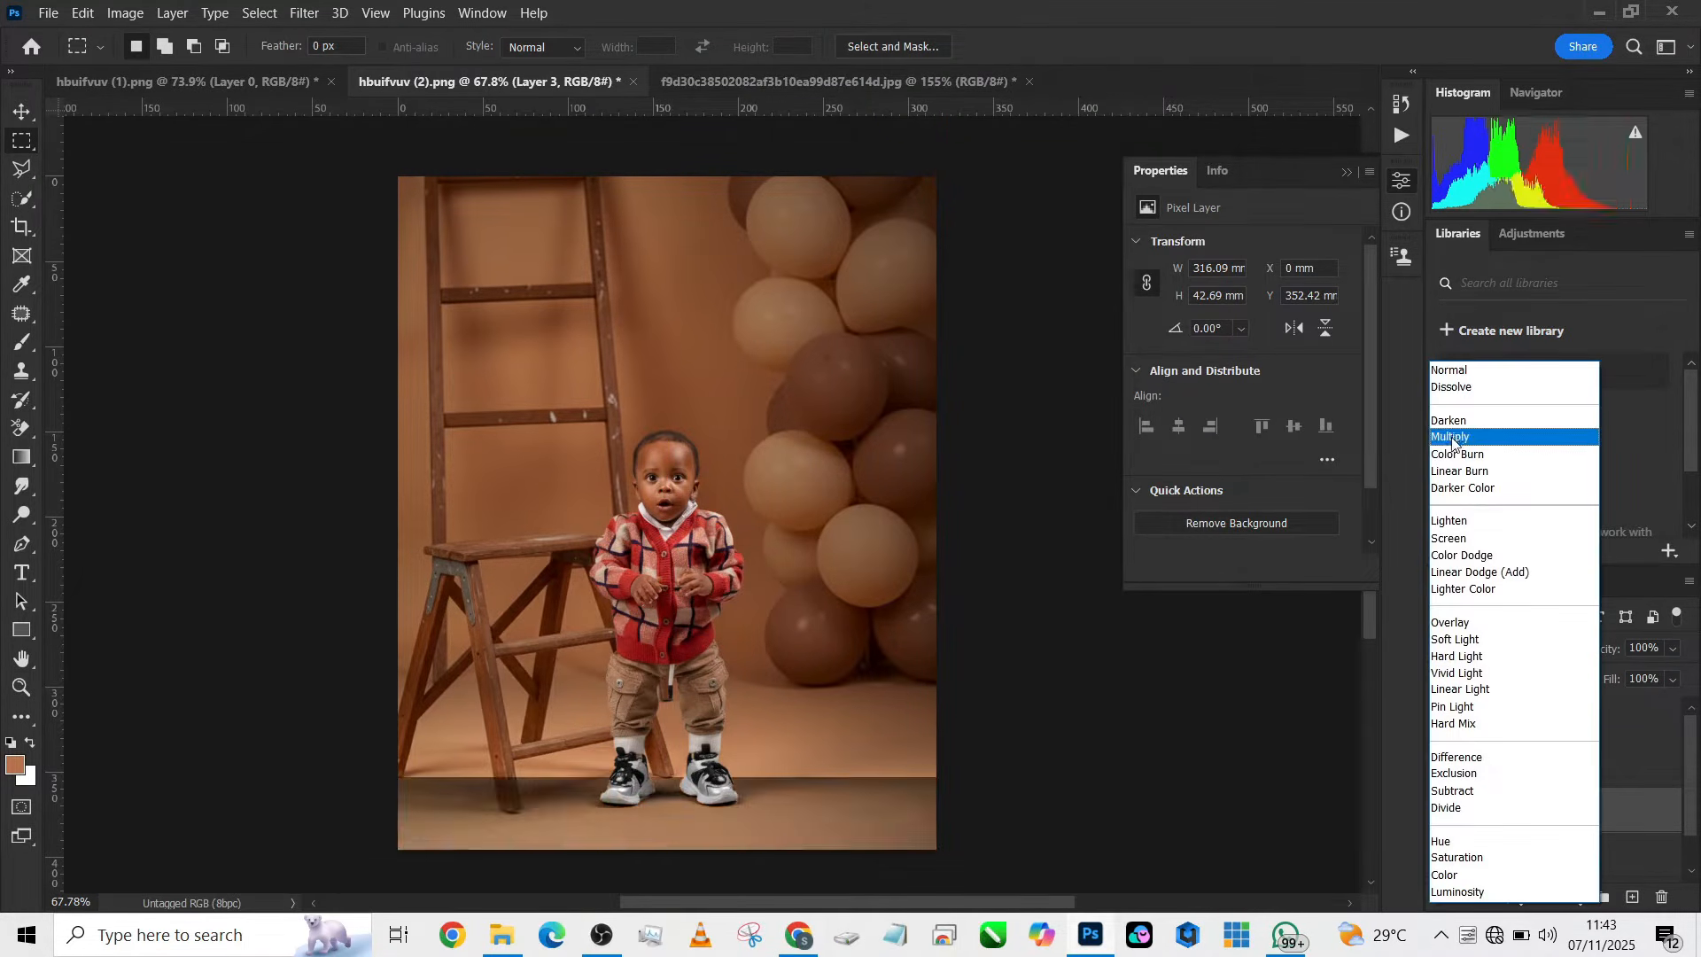
click(1453, 440)
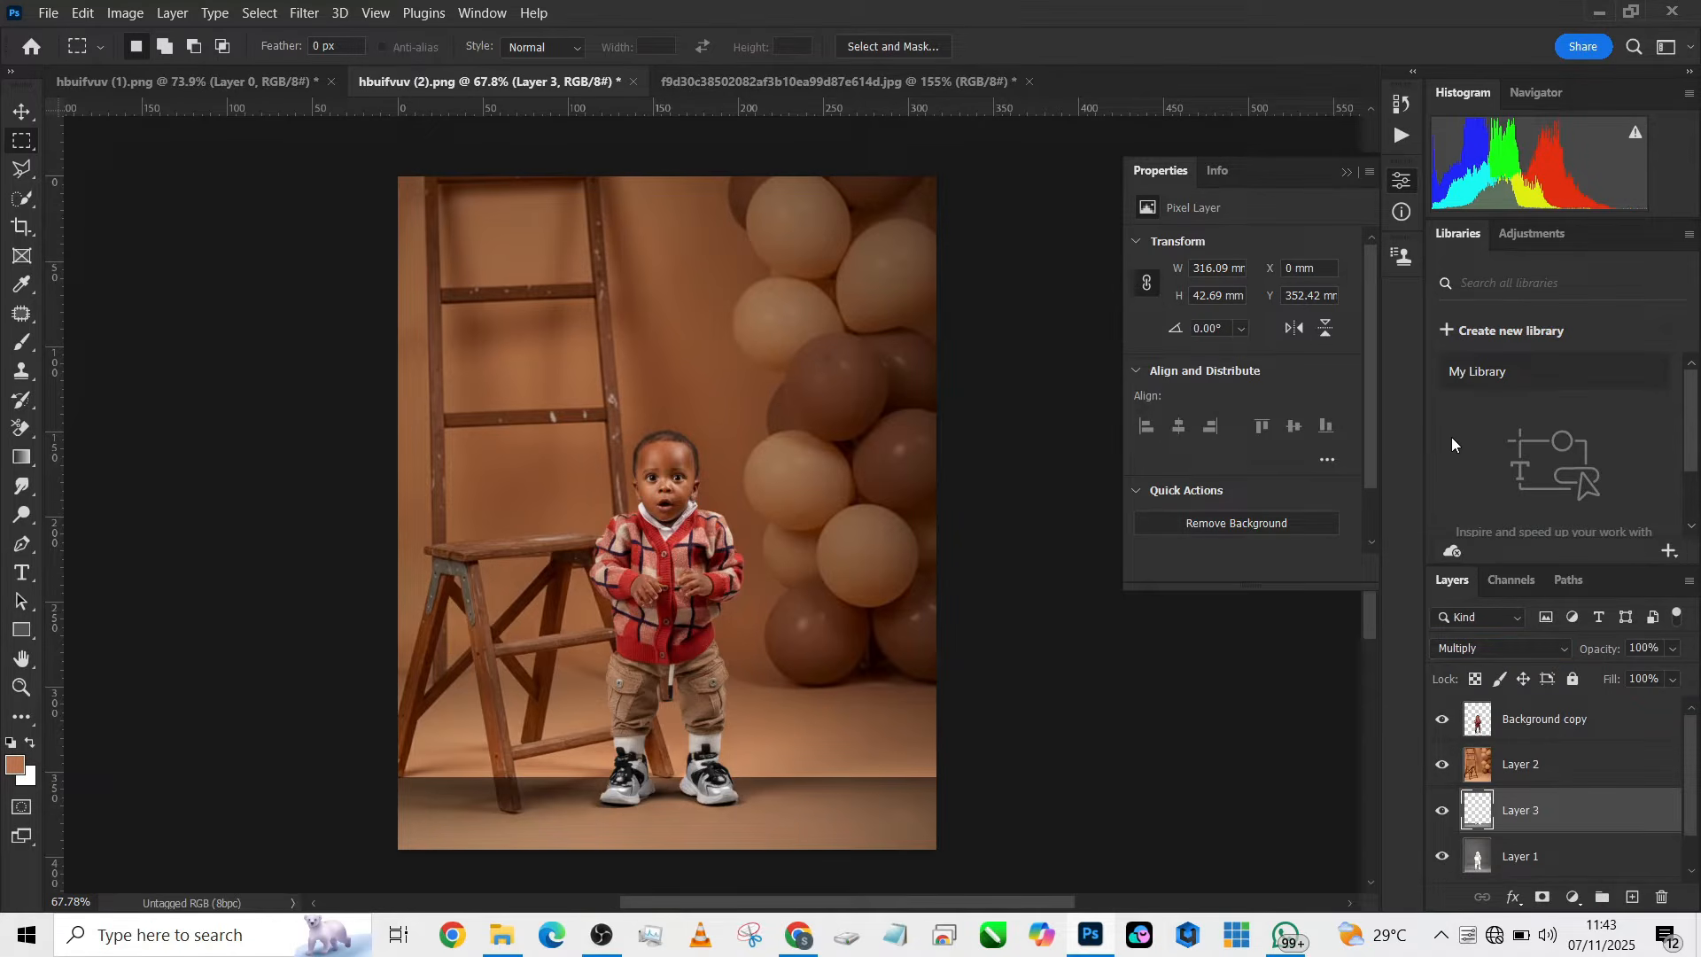
key(ctrl+z)
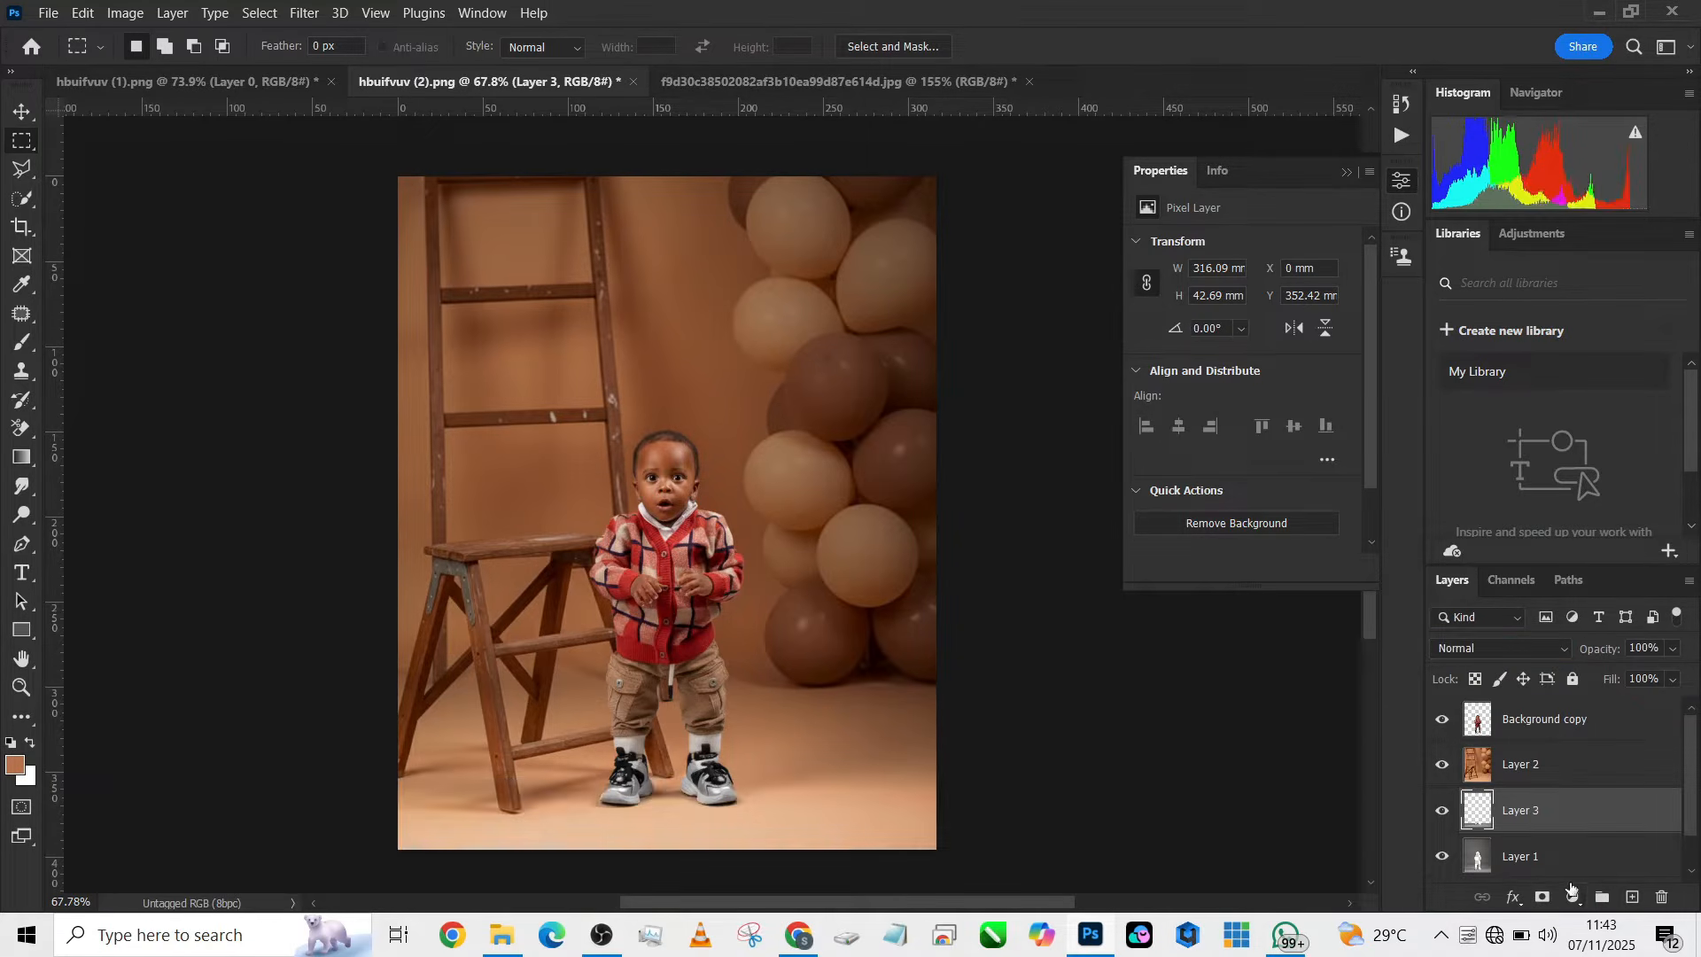
Add a Curves adjustment clipped to the floor strip copy and darken it by mapping input 137 to output 106
click(1573, 899)
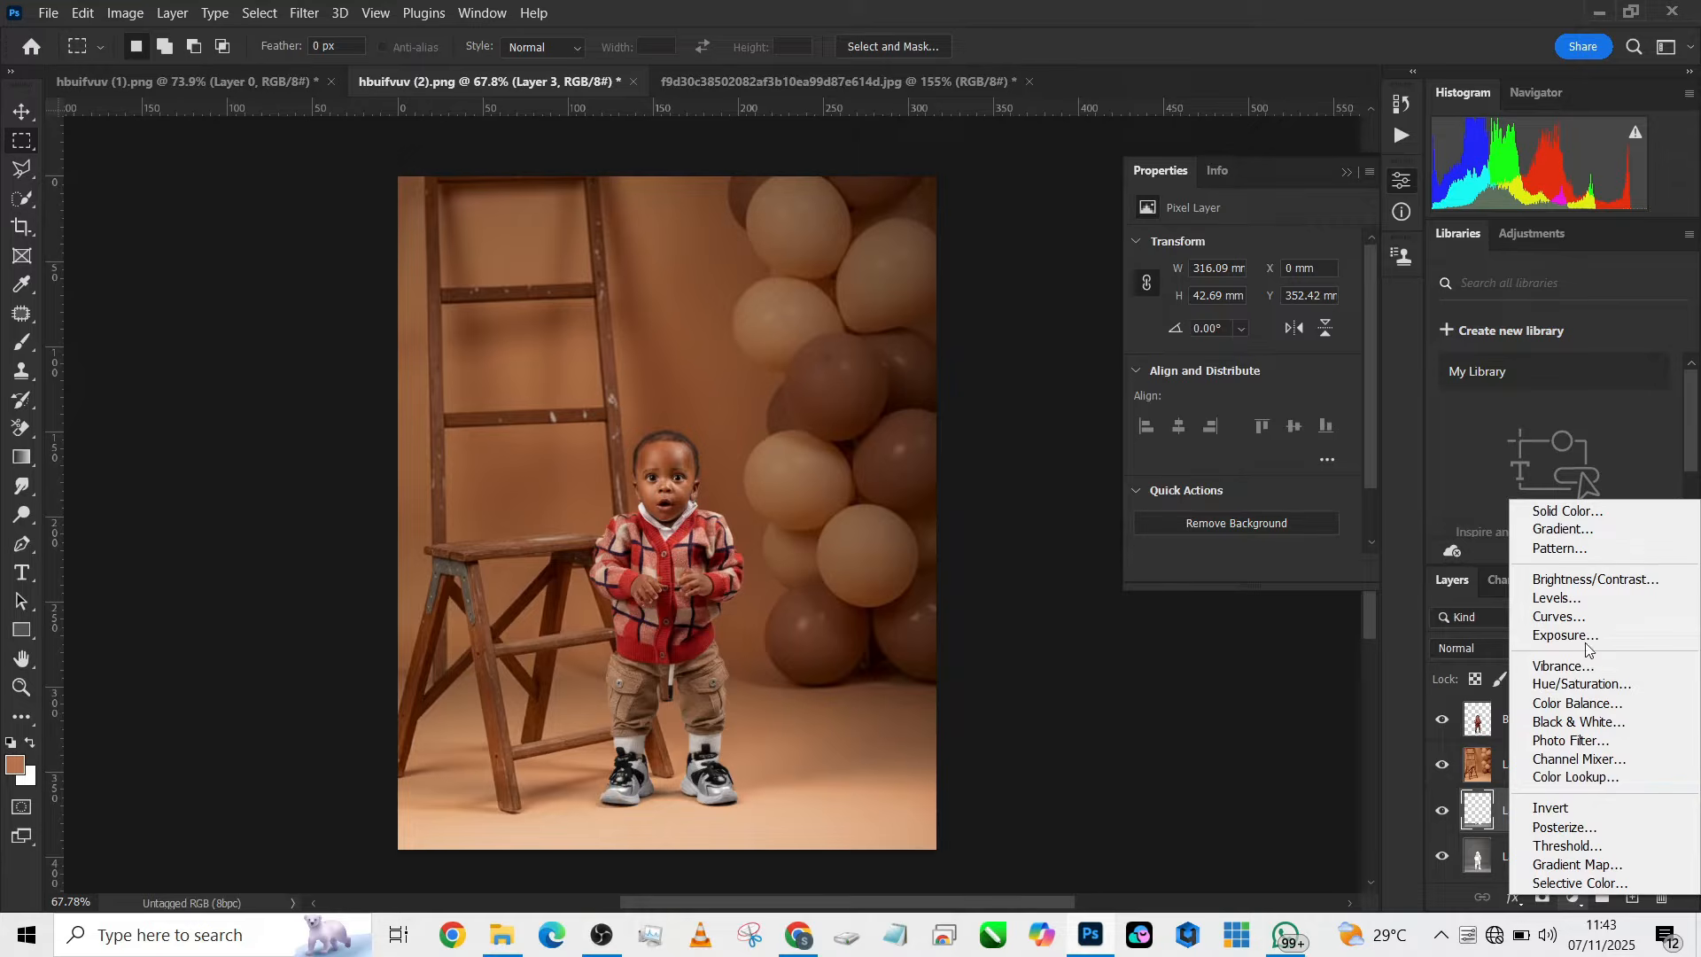
click(1574, 617)
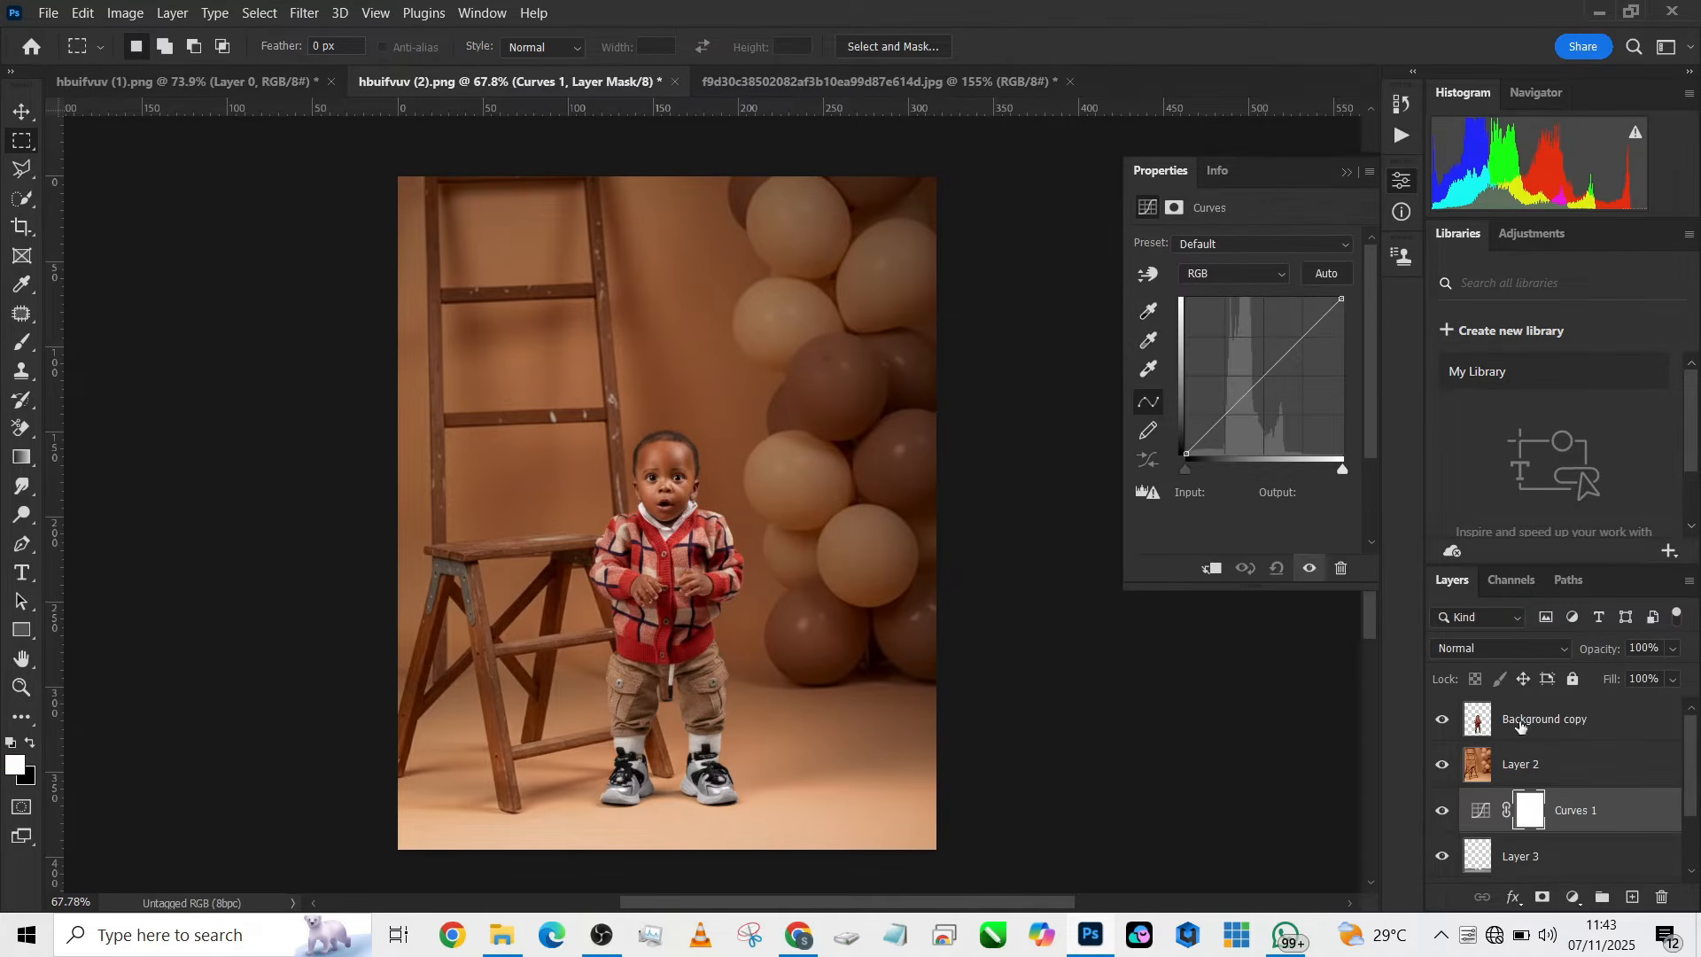
click(1214, 570)
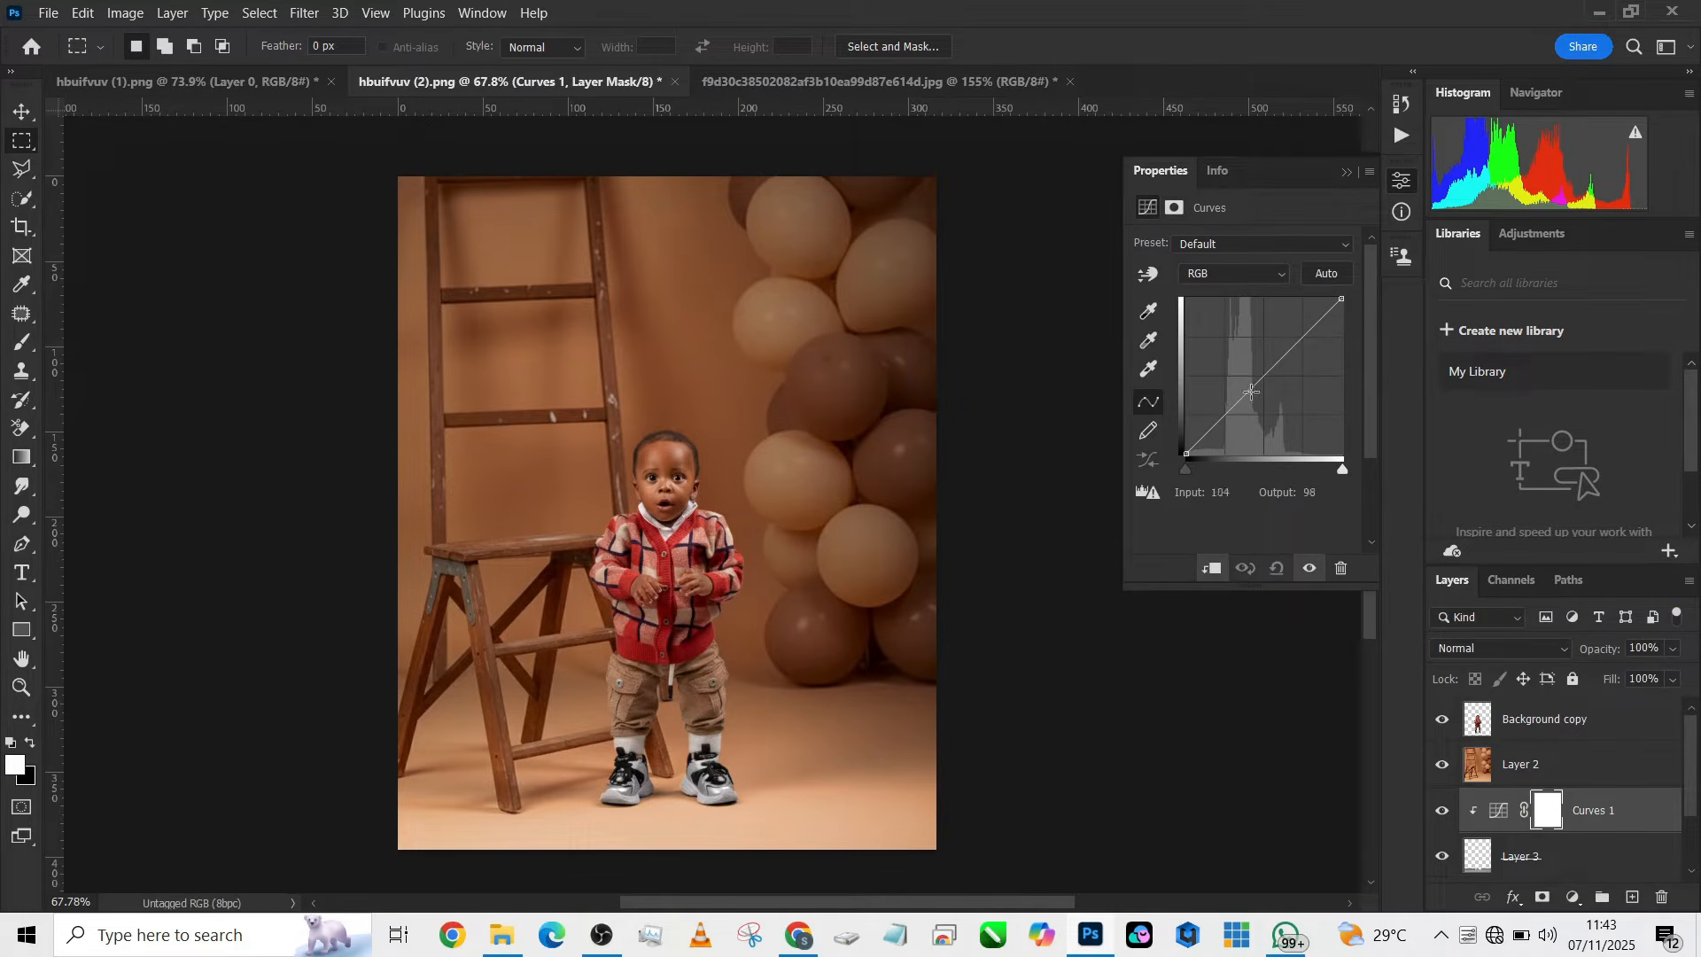
drag(1268, 385, 1270, 390)
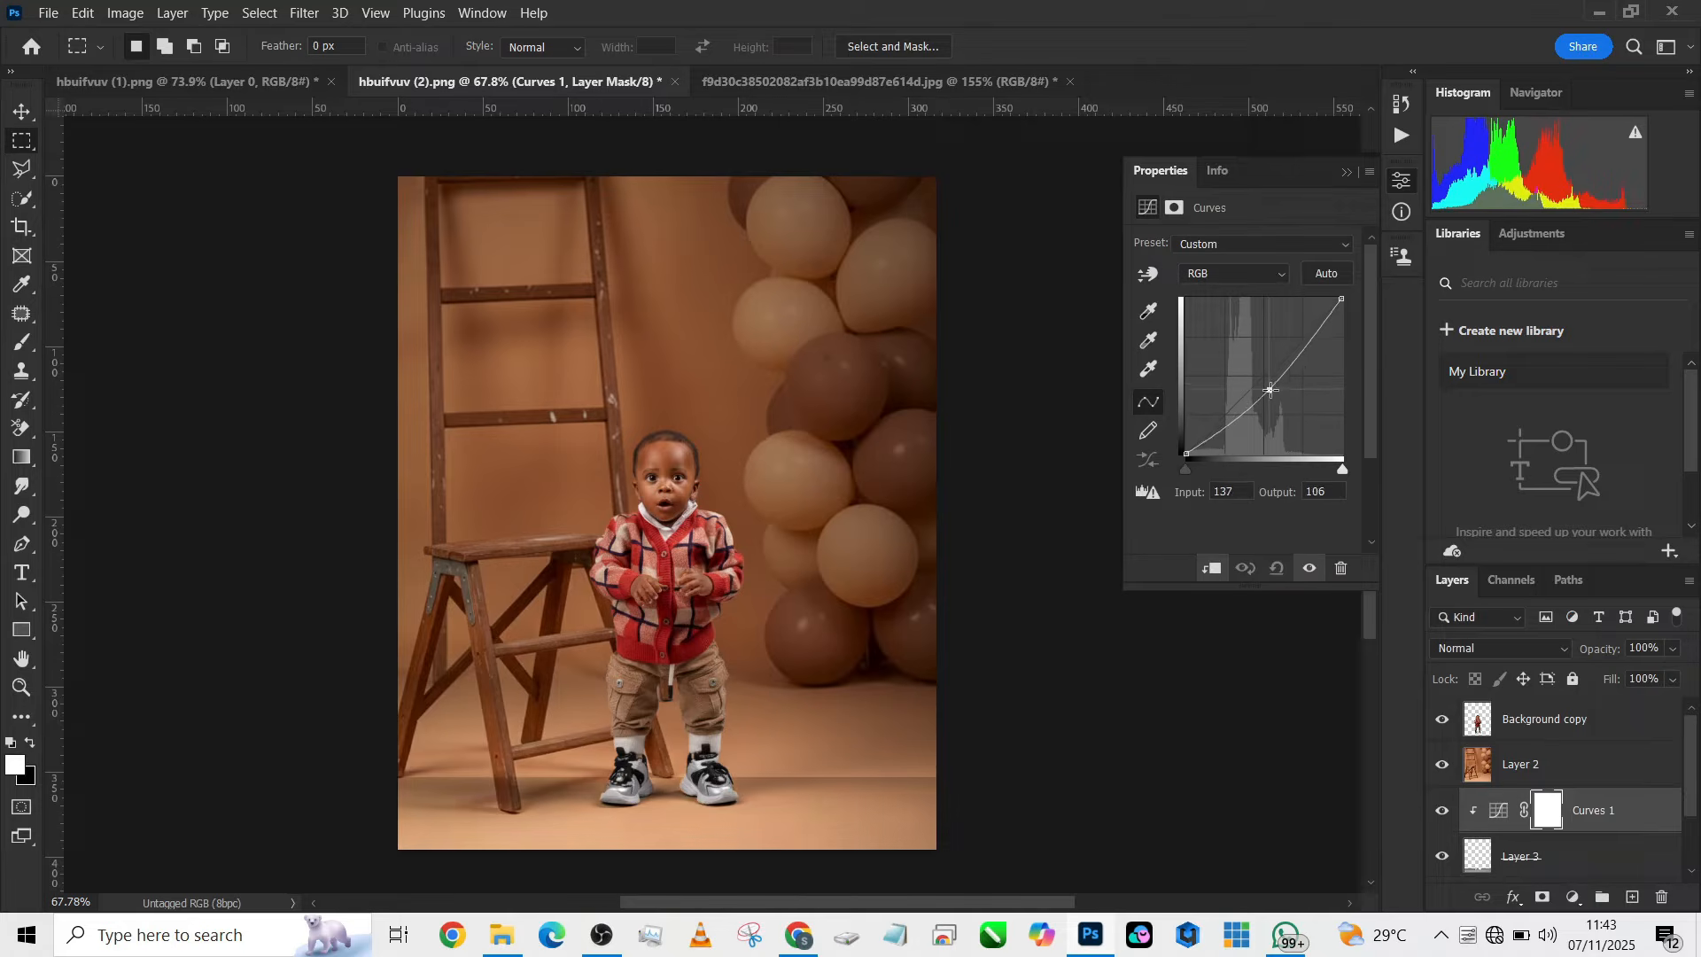
Try feathering the Curves mask by 358.3 px, and undo back to the floor strip selection on Layer 1
click(1500, 809)
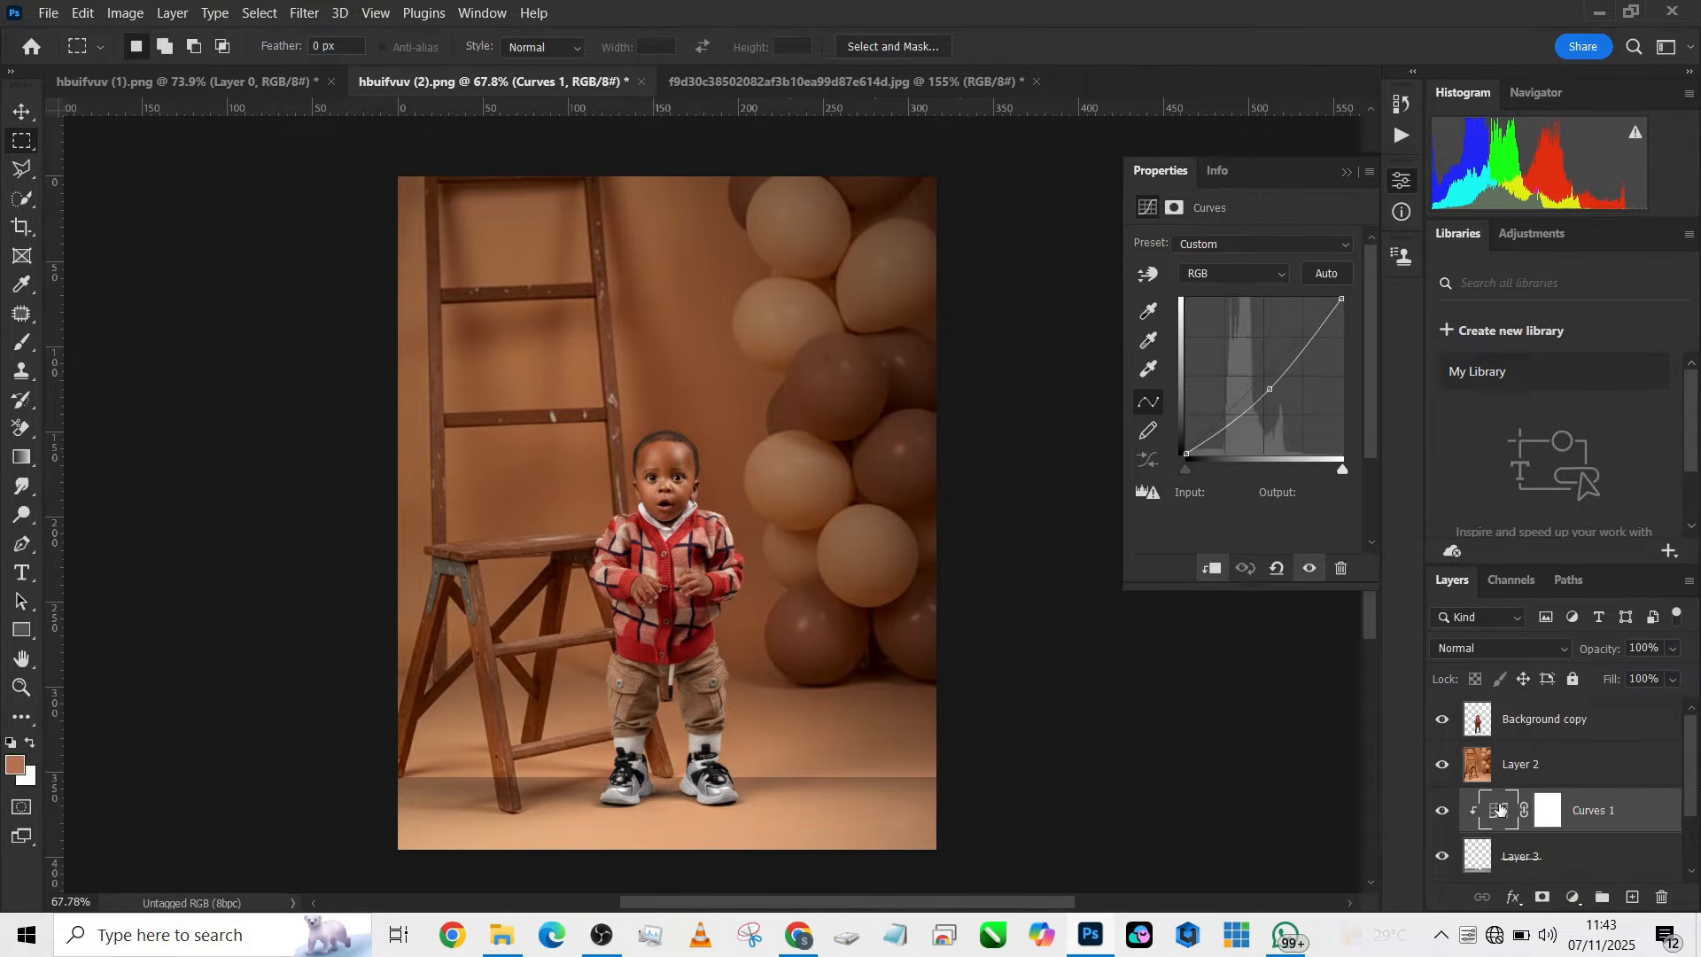
click(1546, 812)
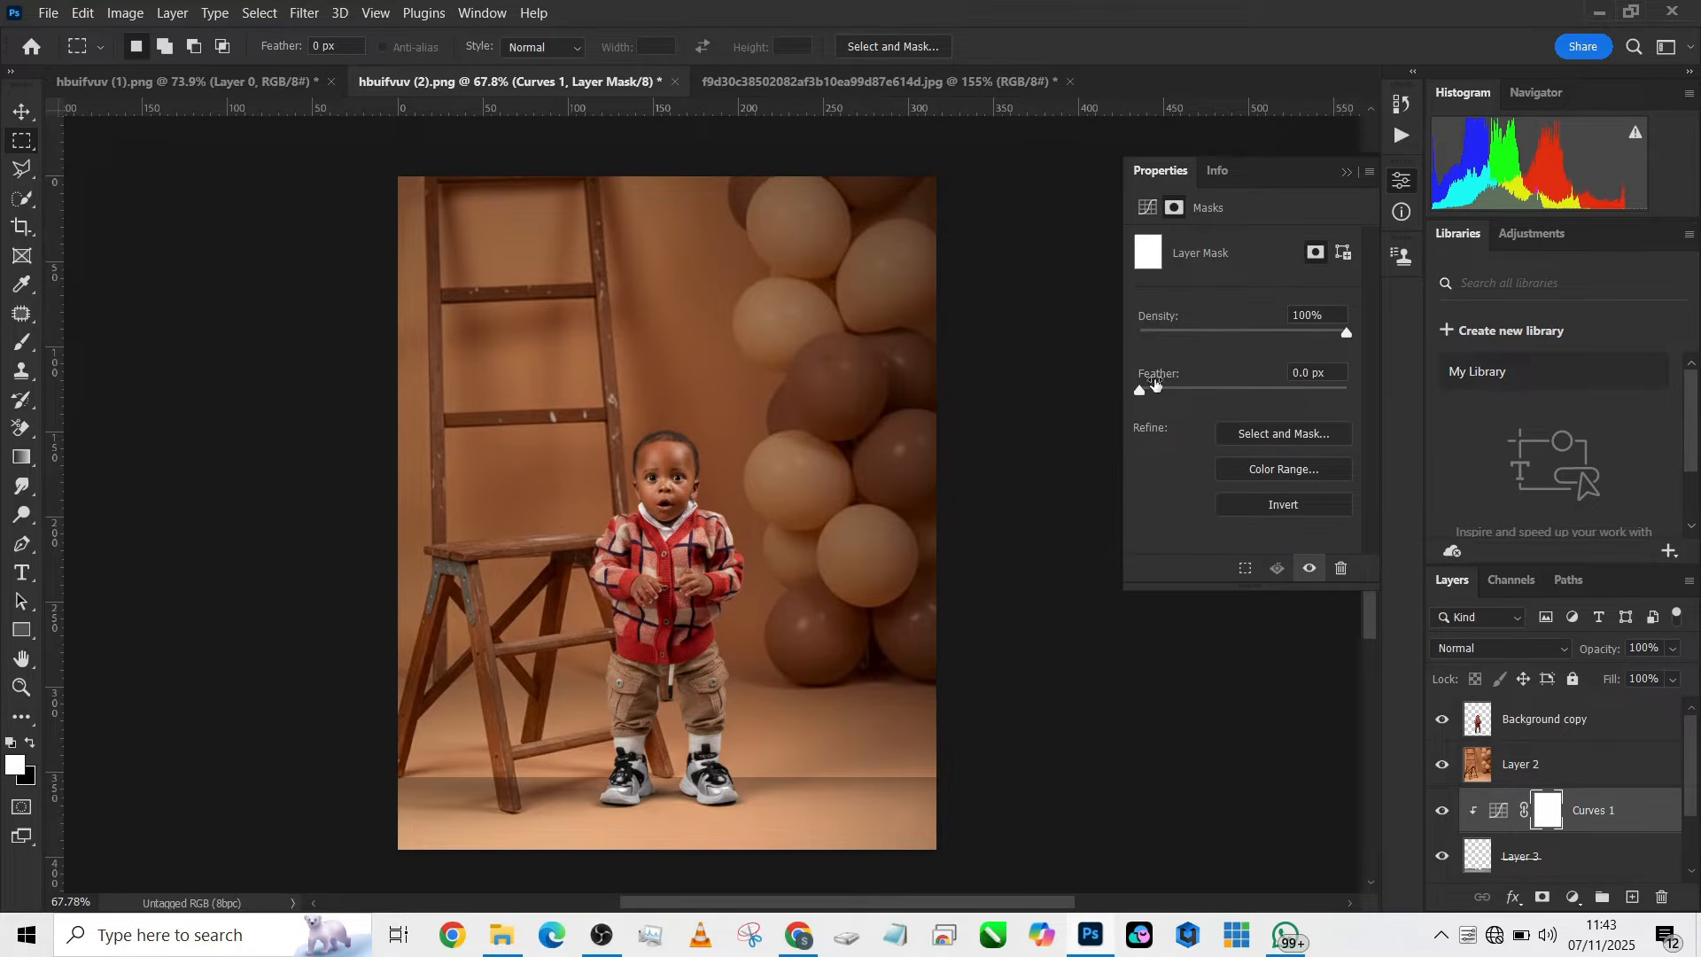
drag(1141, 391, 1318, 396)
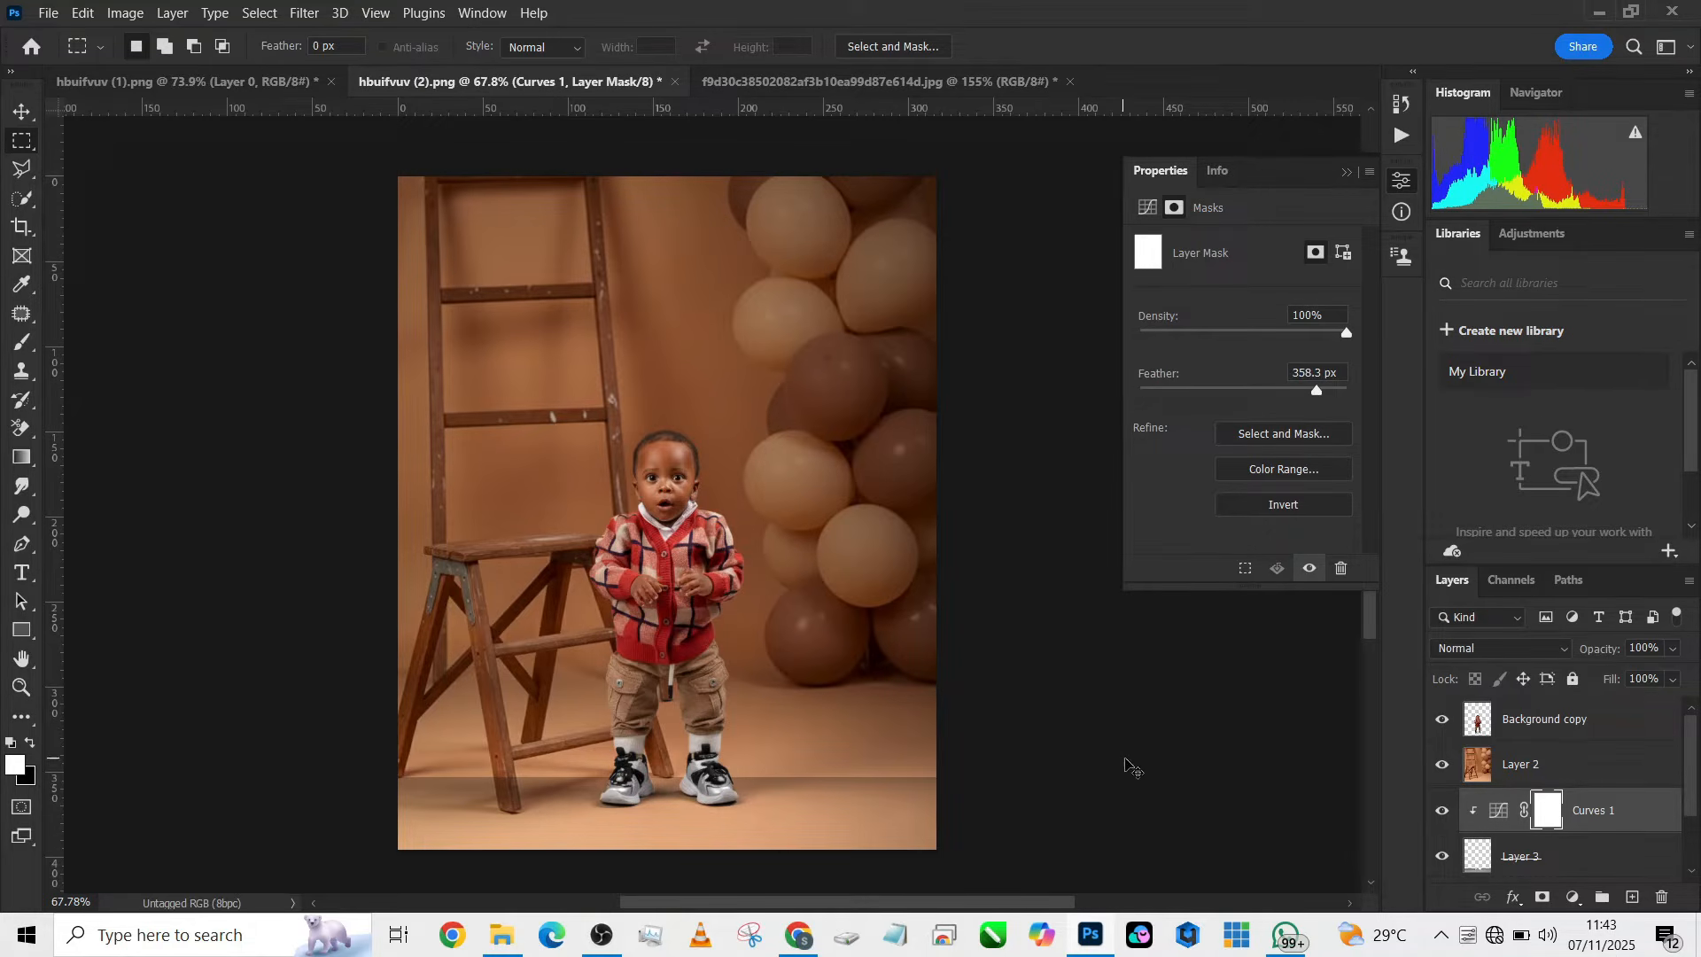
key(ctrl+z)
key(ctrl+z)
key(ctrl+z)
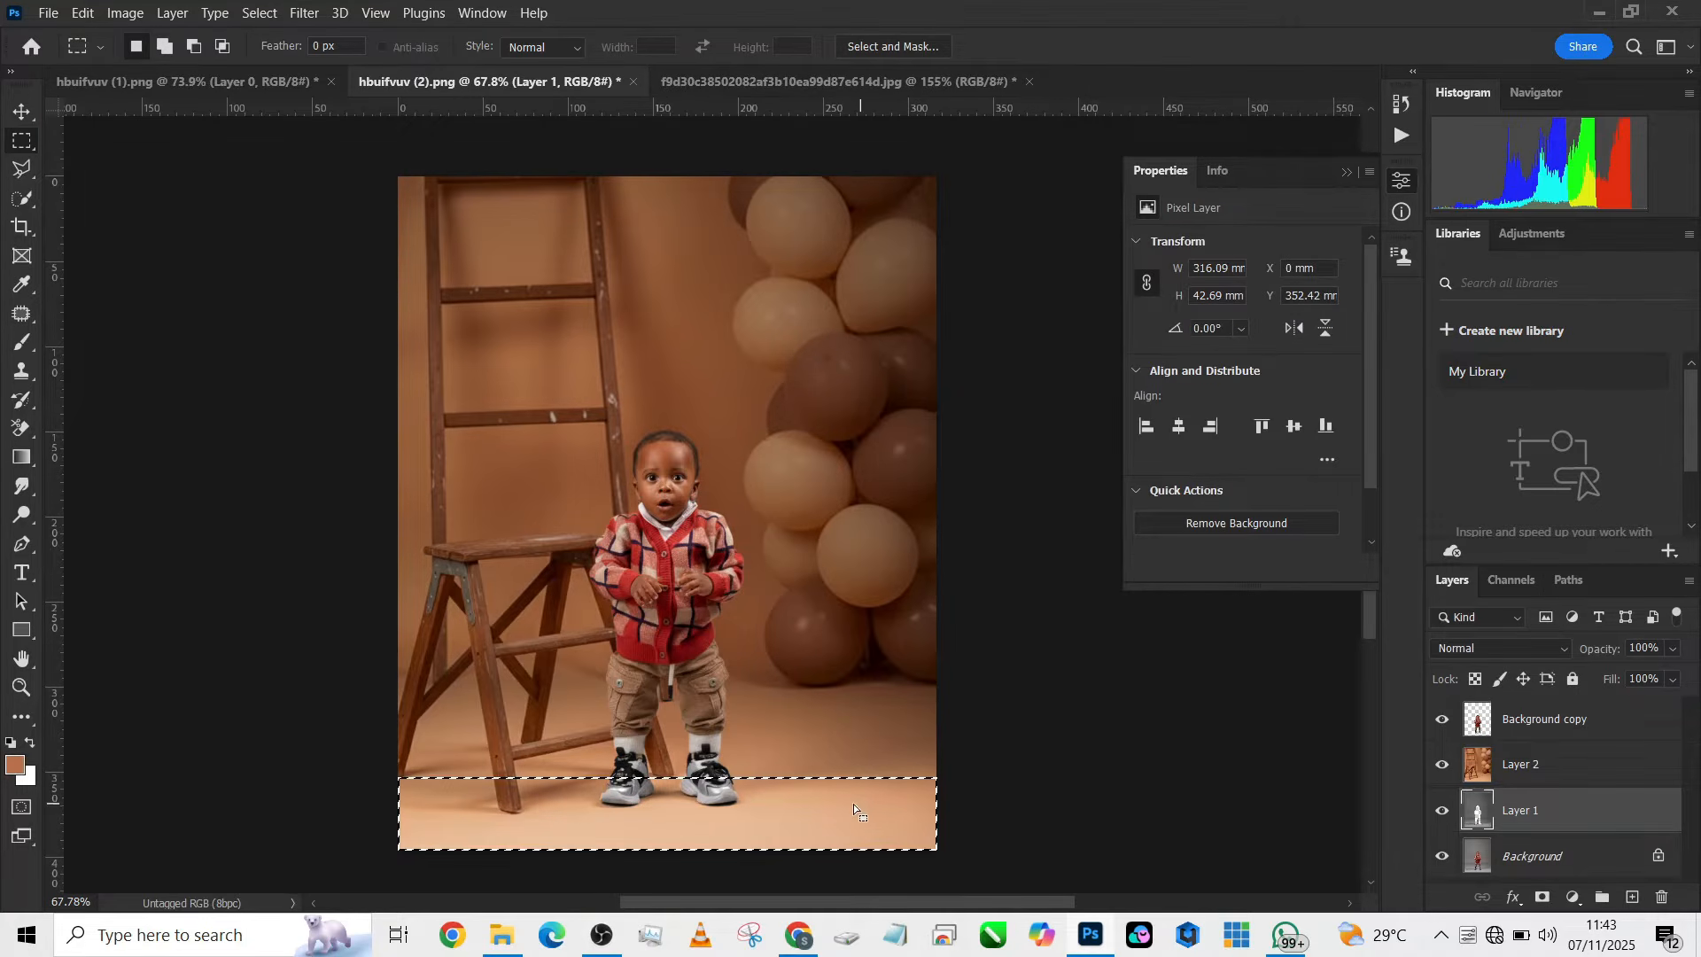
Feather the floor strip selection by 44 pixels and copy it from Layer 1 to a new layer
right_click(877, 812)
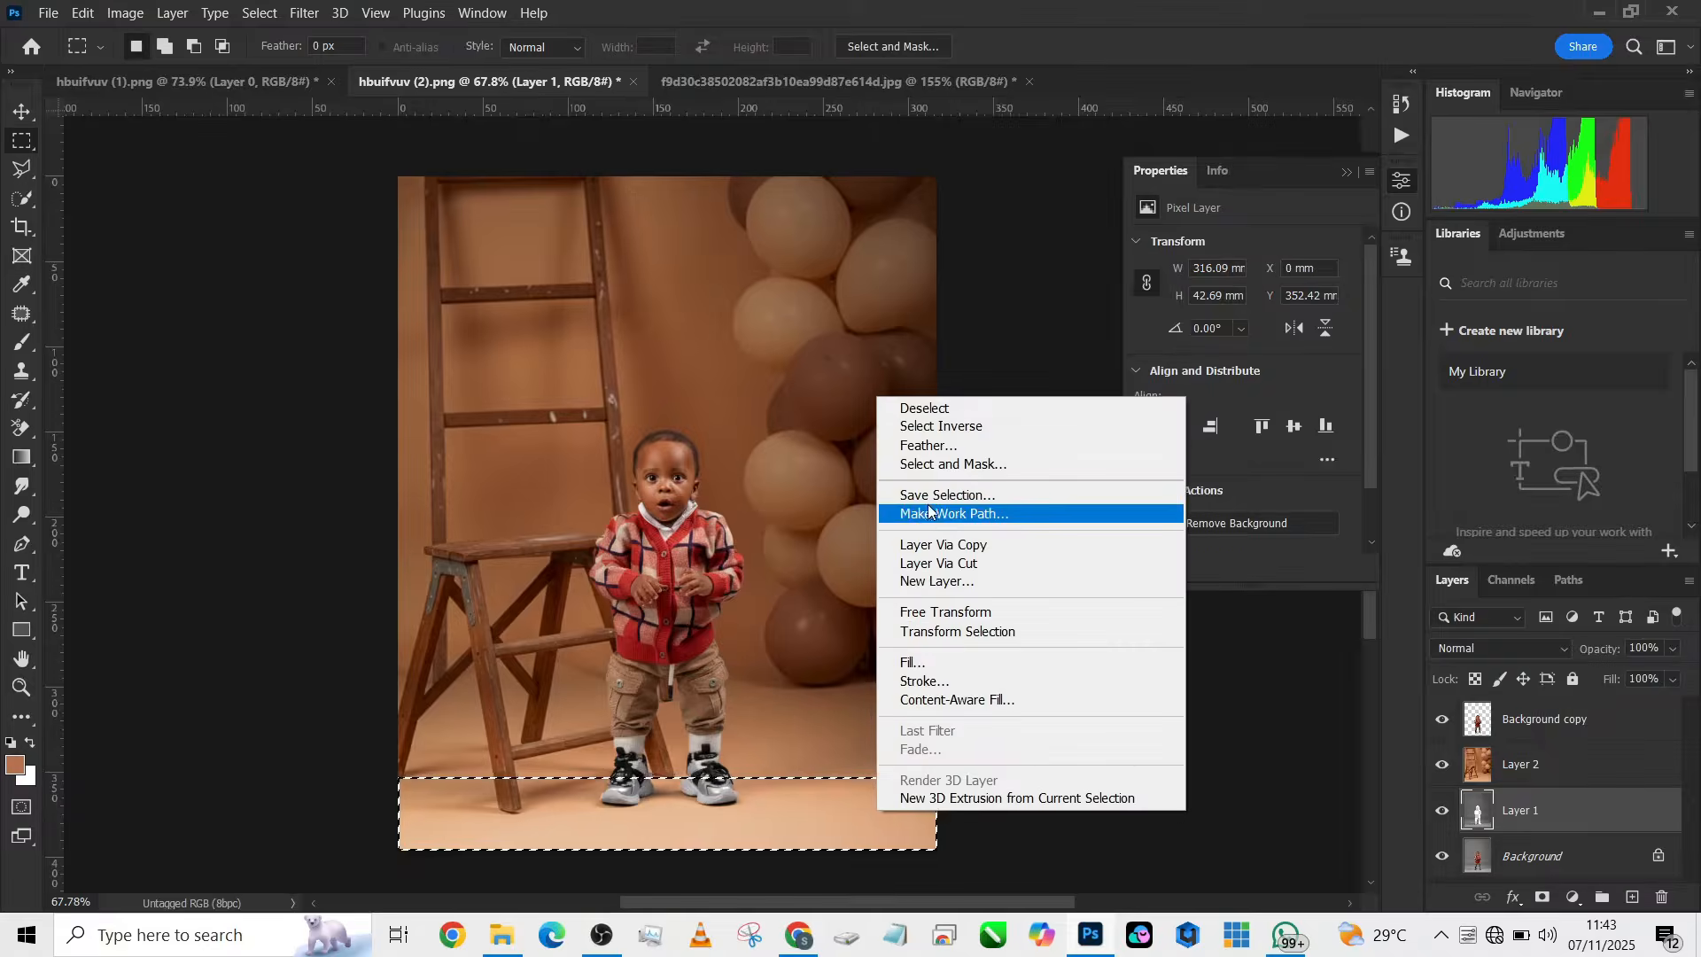
click(941, 448)
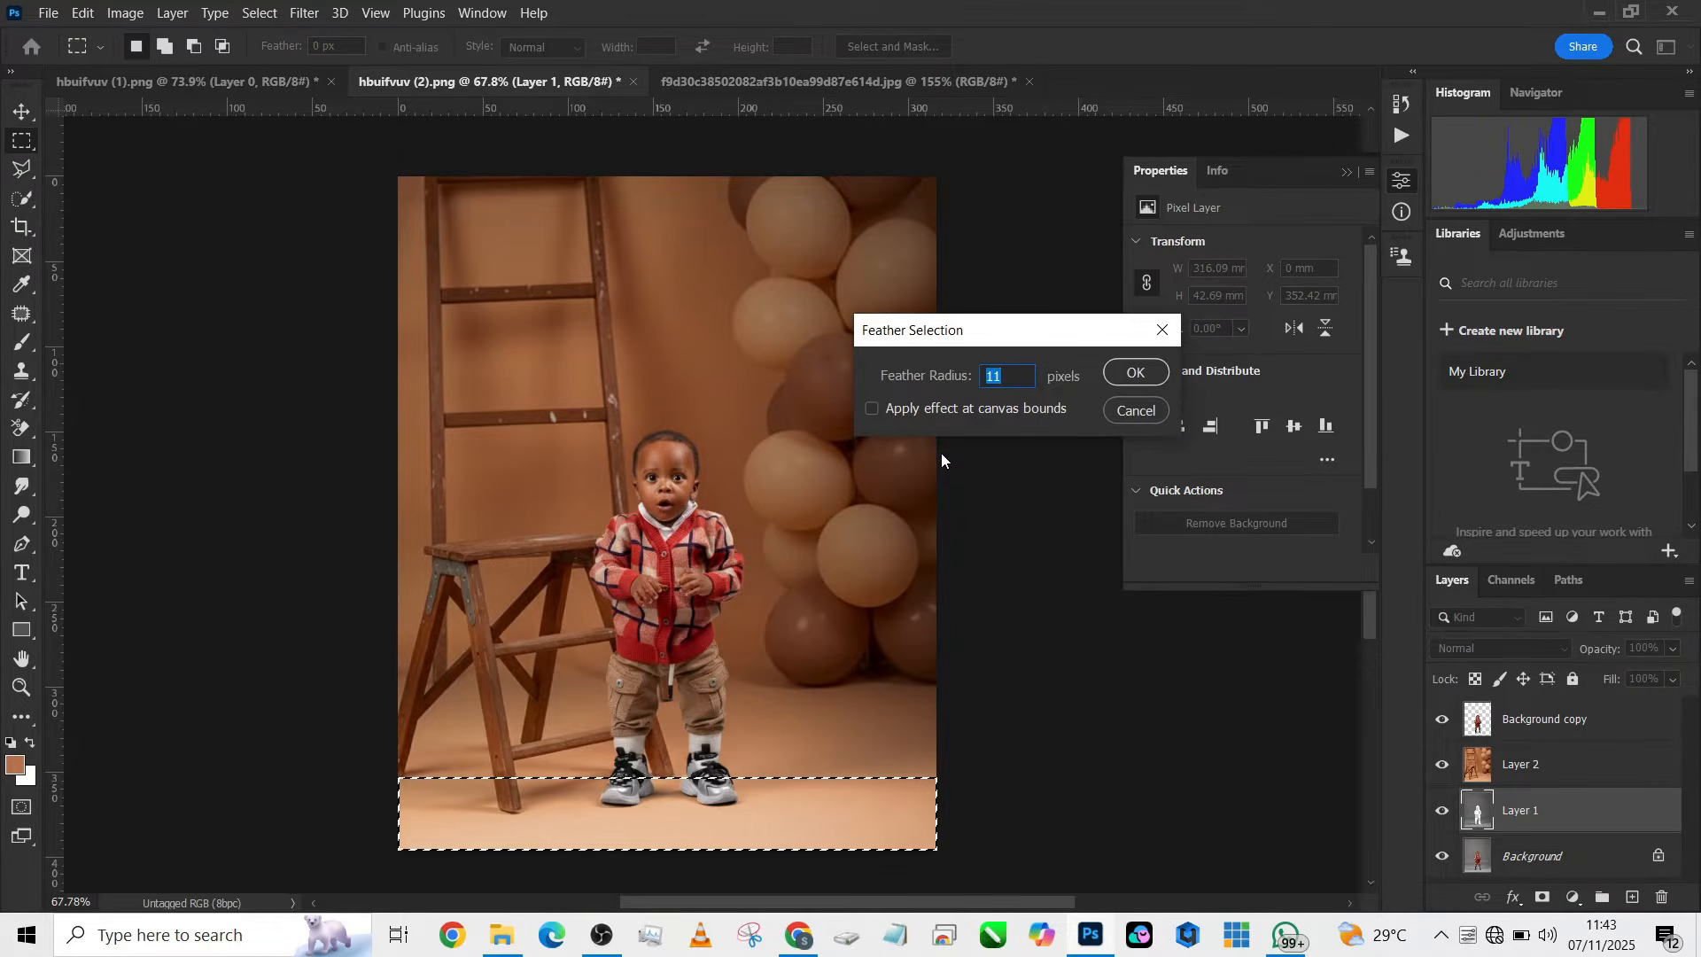
text(44)
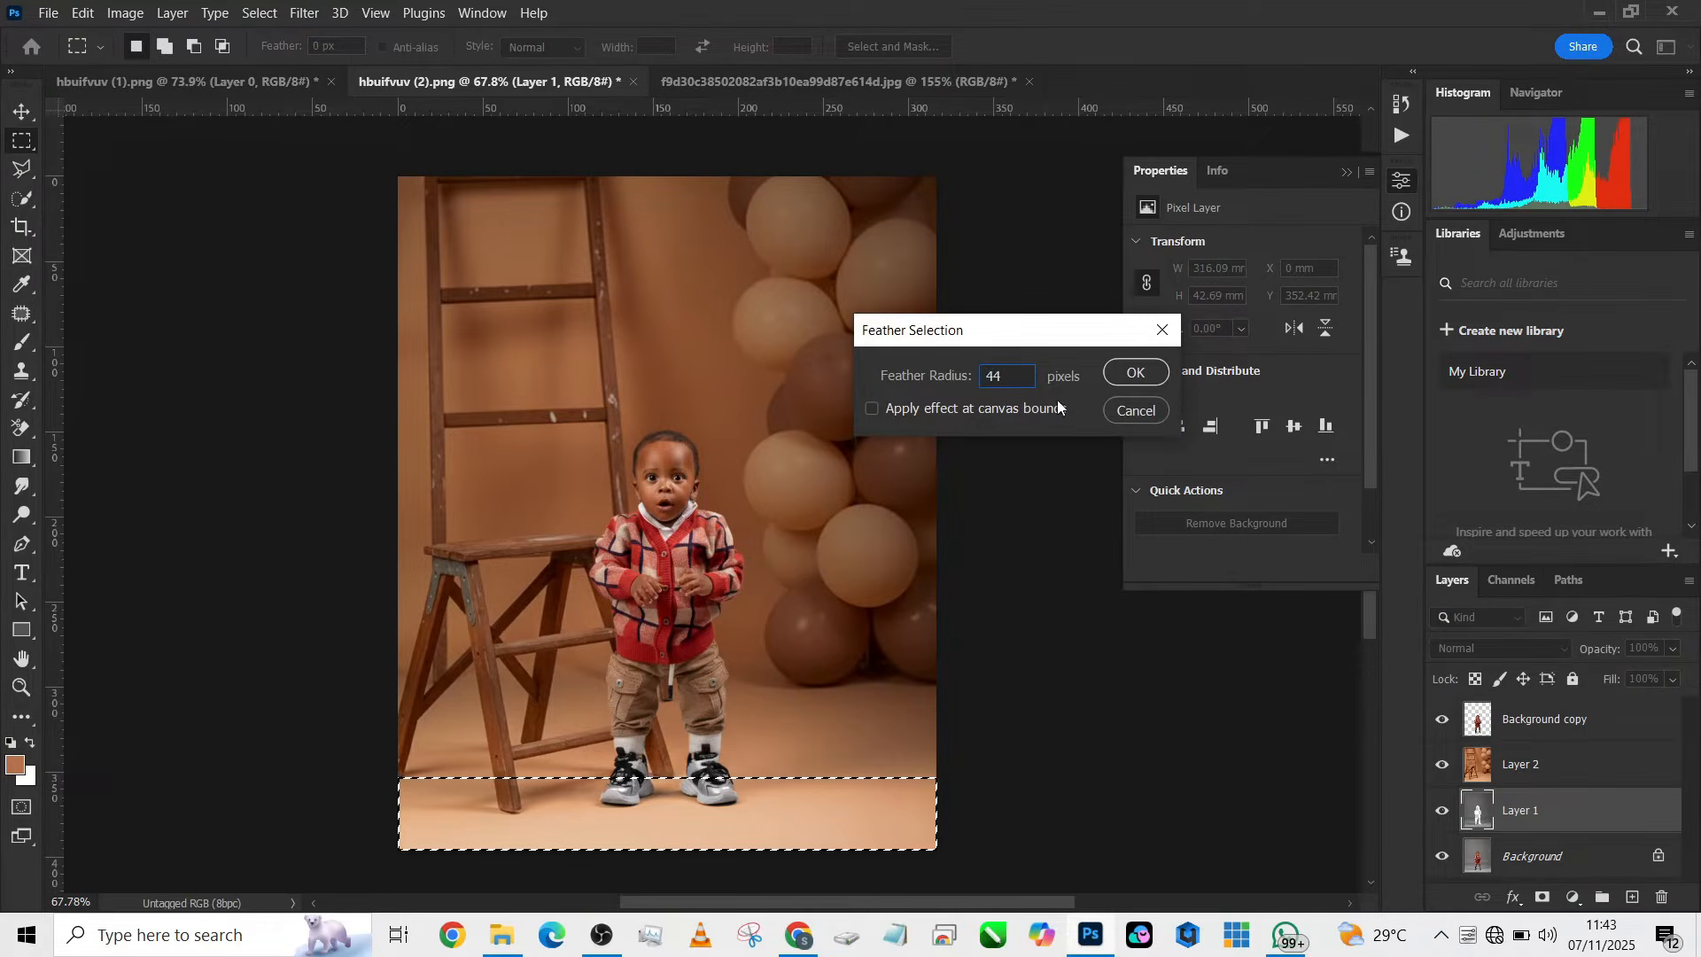
click(1134, 374)
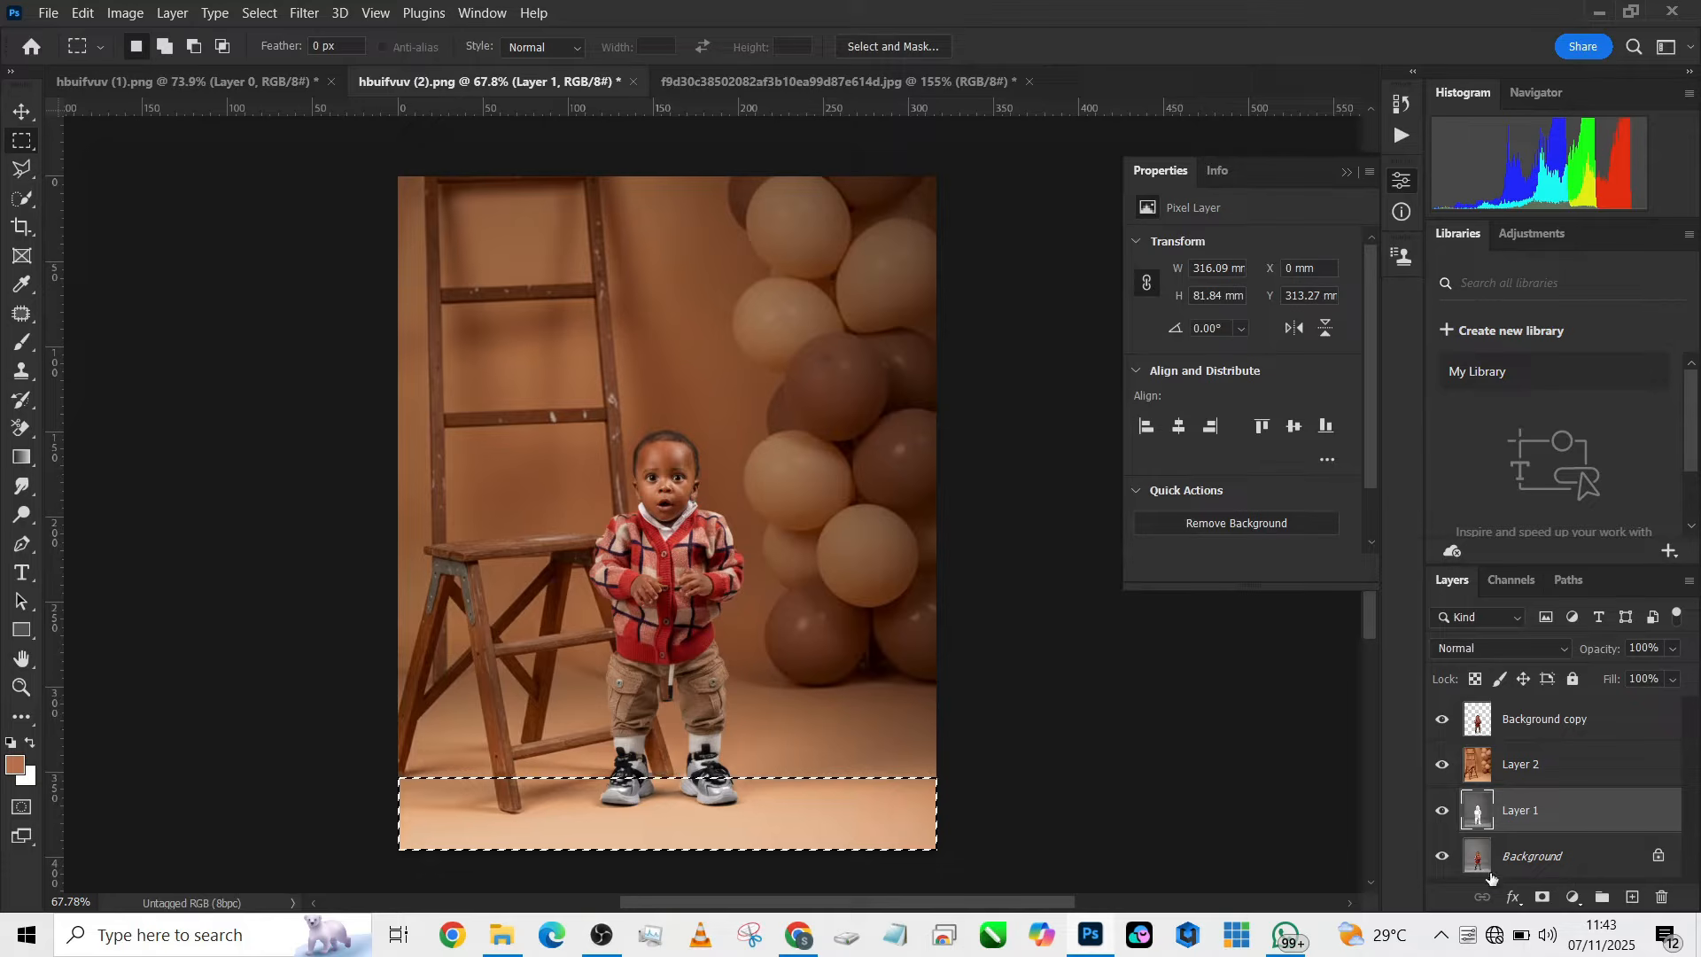
key(ctrl+j)
Darken the feathered floor copy with a clipped Curves adjustment layer that maps input 149 to output 111
click(1572, 897)
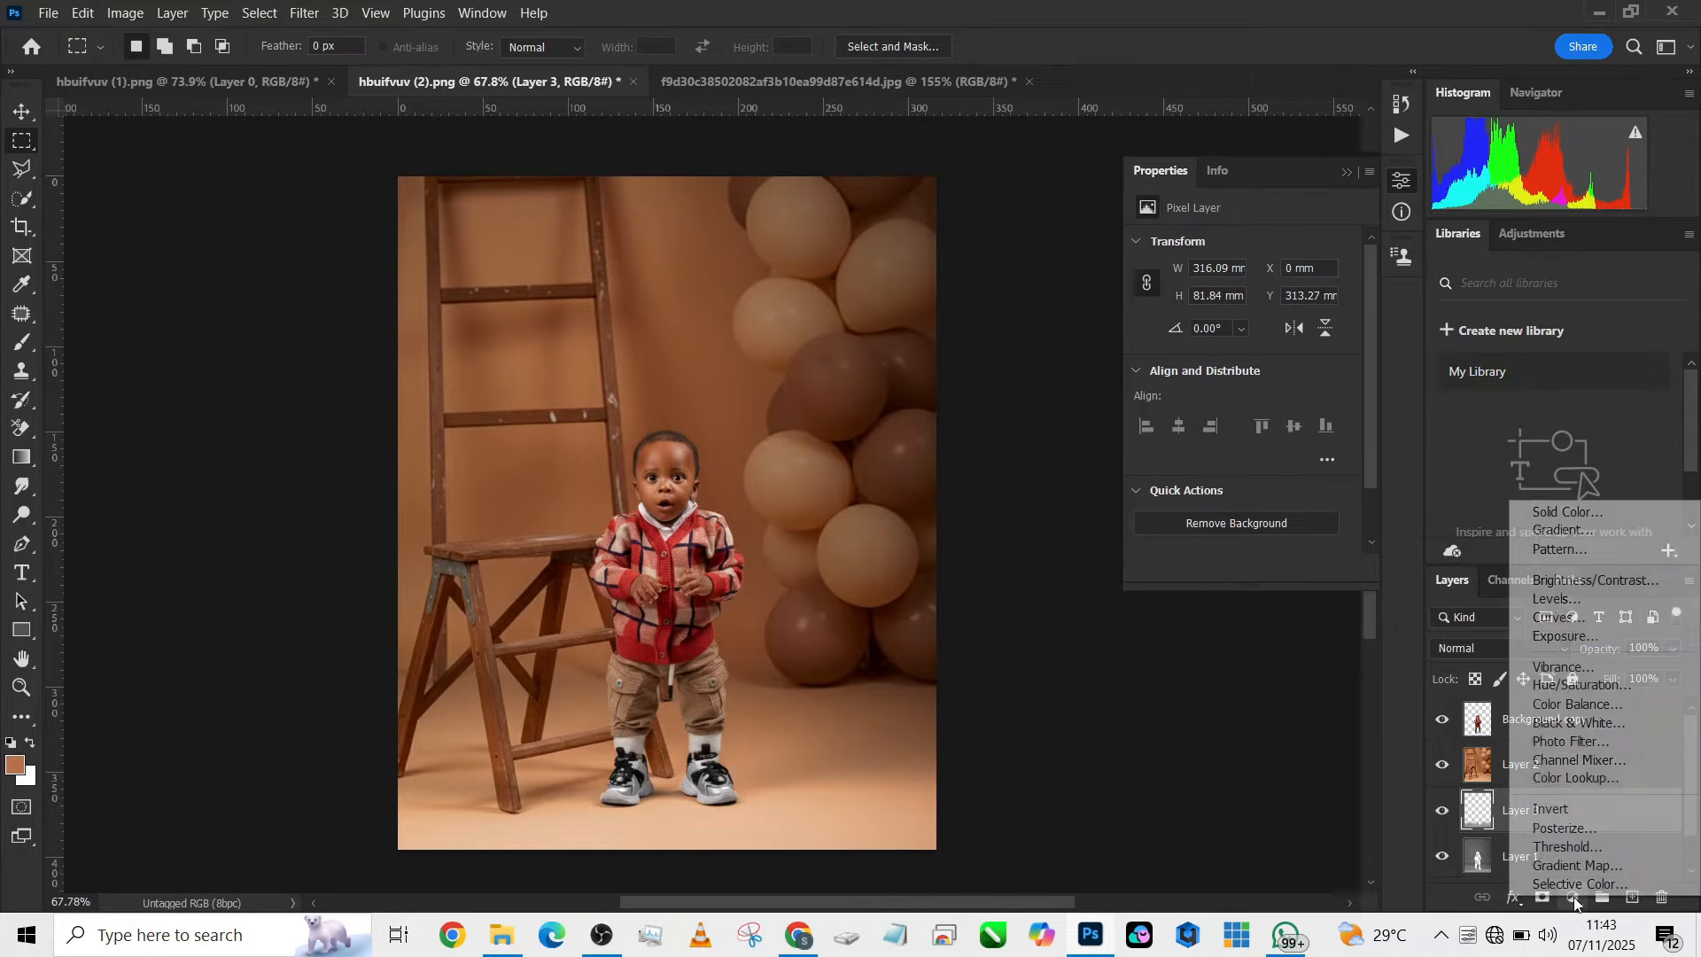
click(1559, 620)
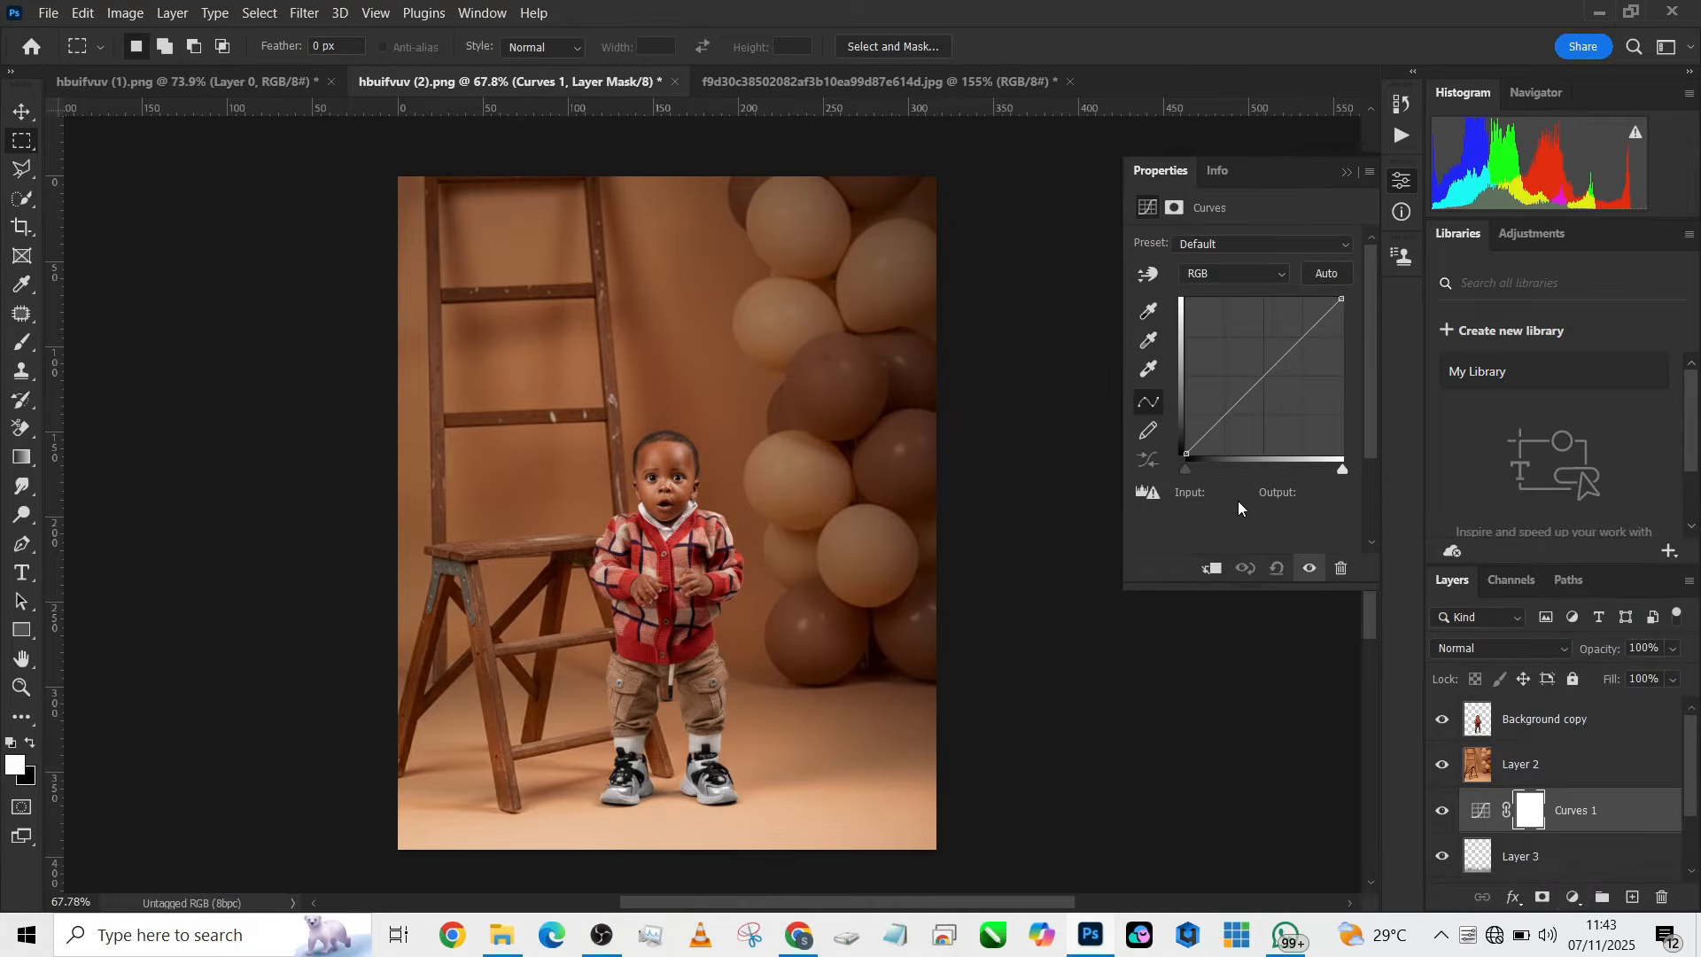
click(1213, 568)
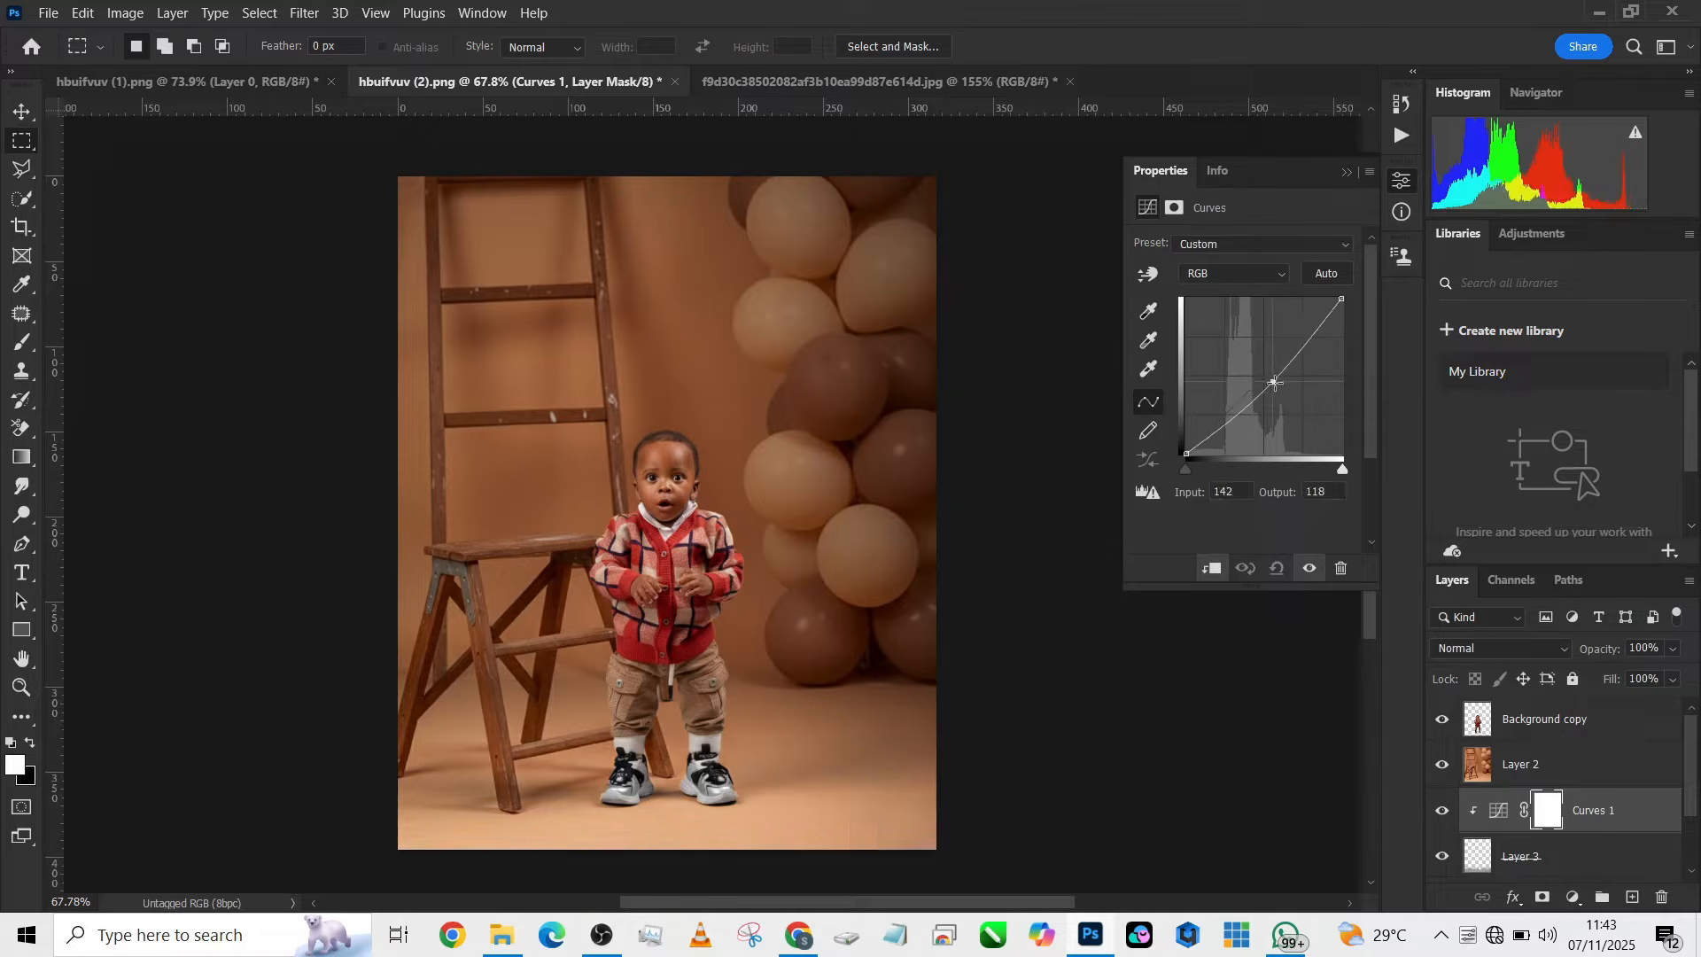
drag(1272, 380, 1279, 387)
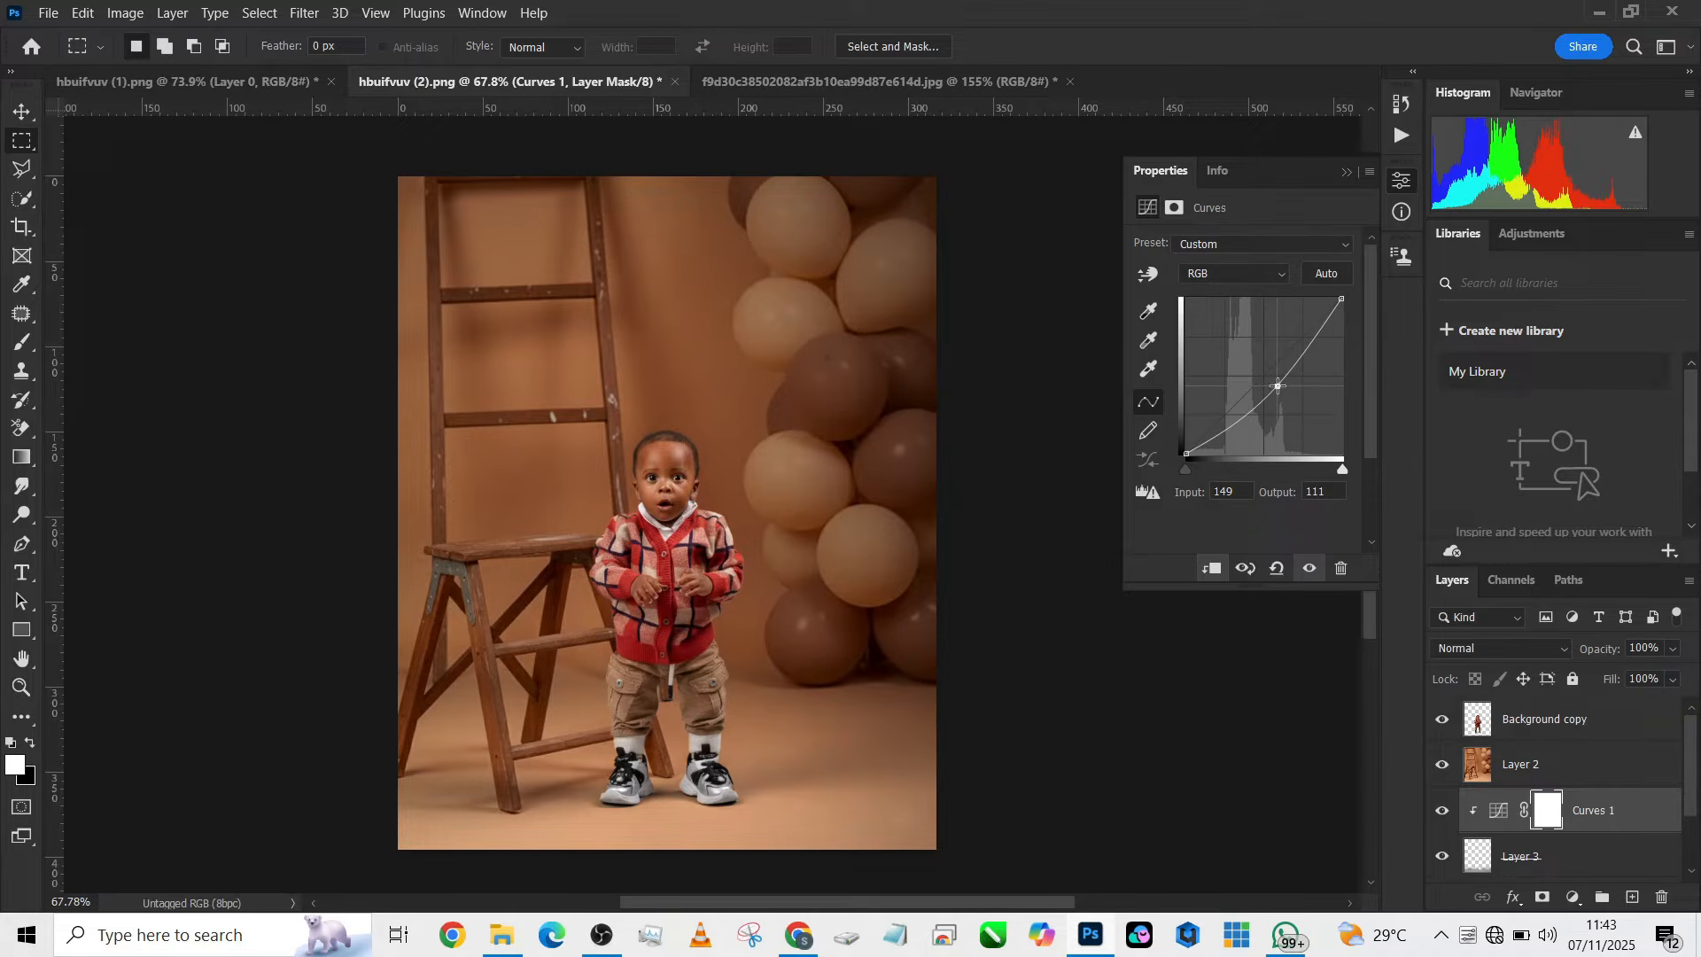
drag(1278, 386, 1278, 389)
key(ctrl+z)
Compare the image with Layer 1 hidden and shown, and add a layer mask to Layer 1
scroll(1510, 835, down, 1)
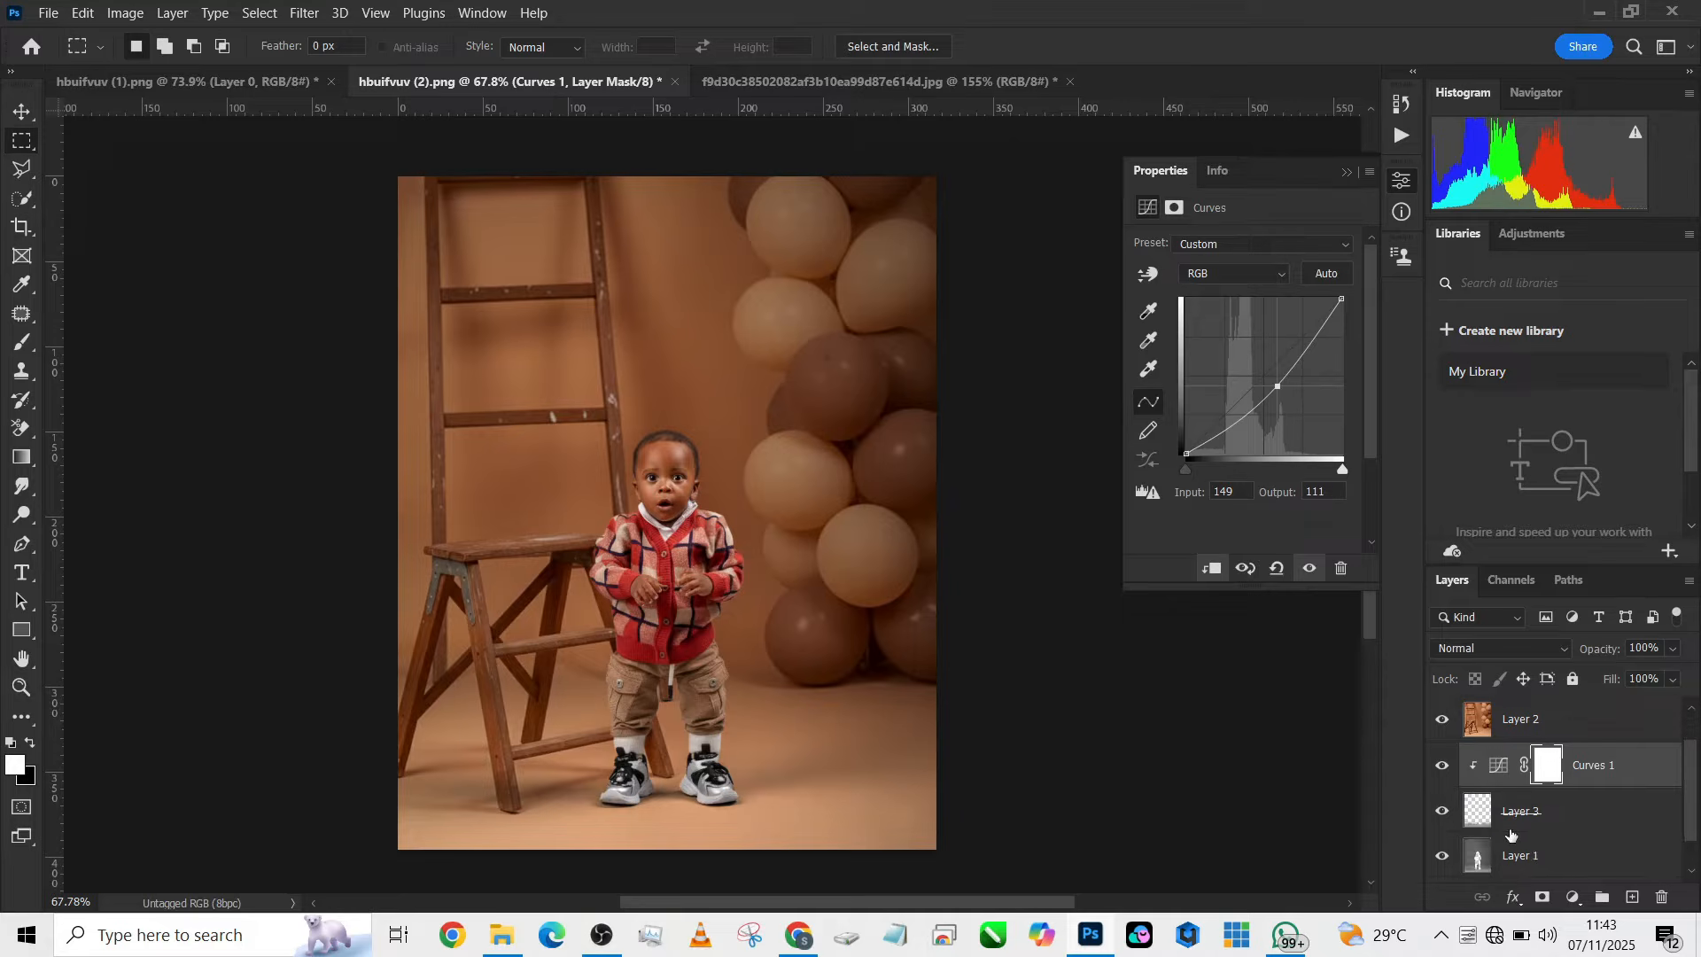
scroll(1511, 835, down, 1)
click(1552, 819)
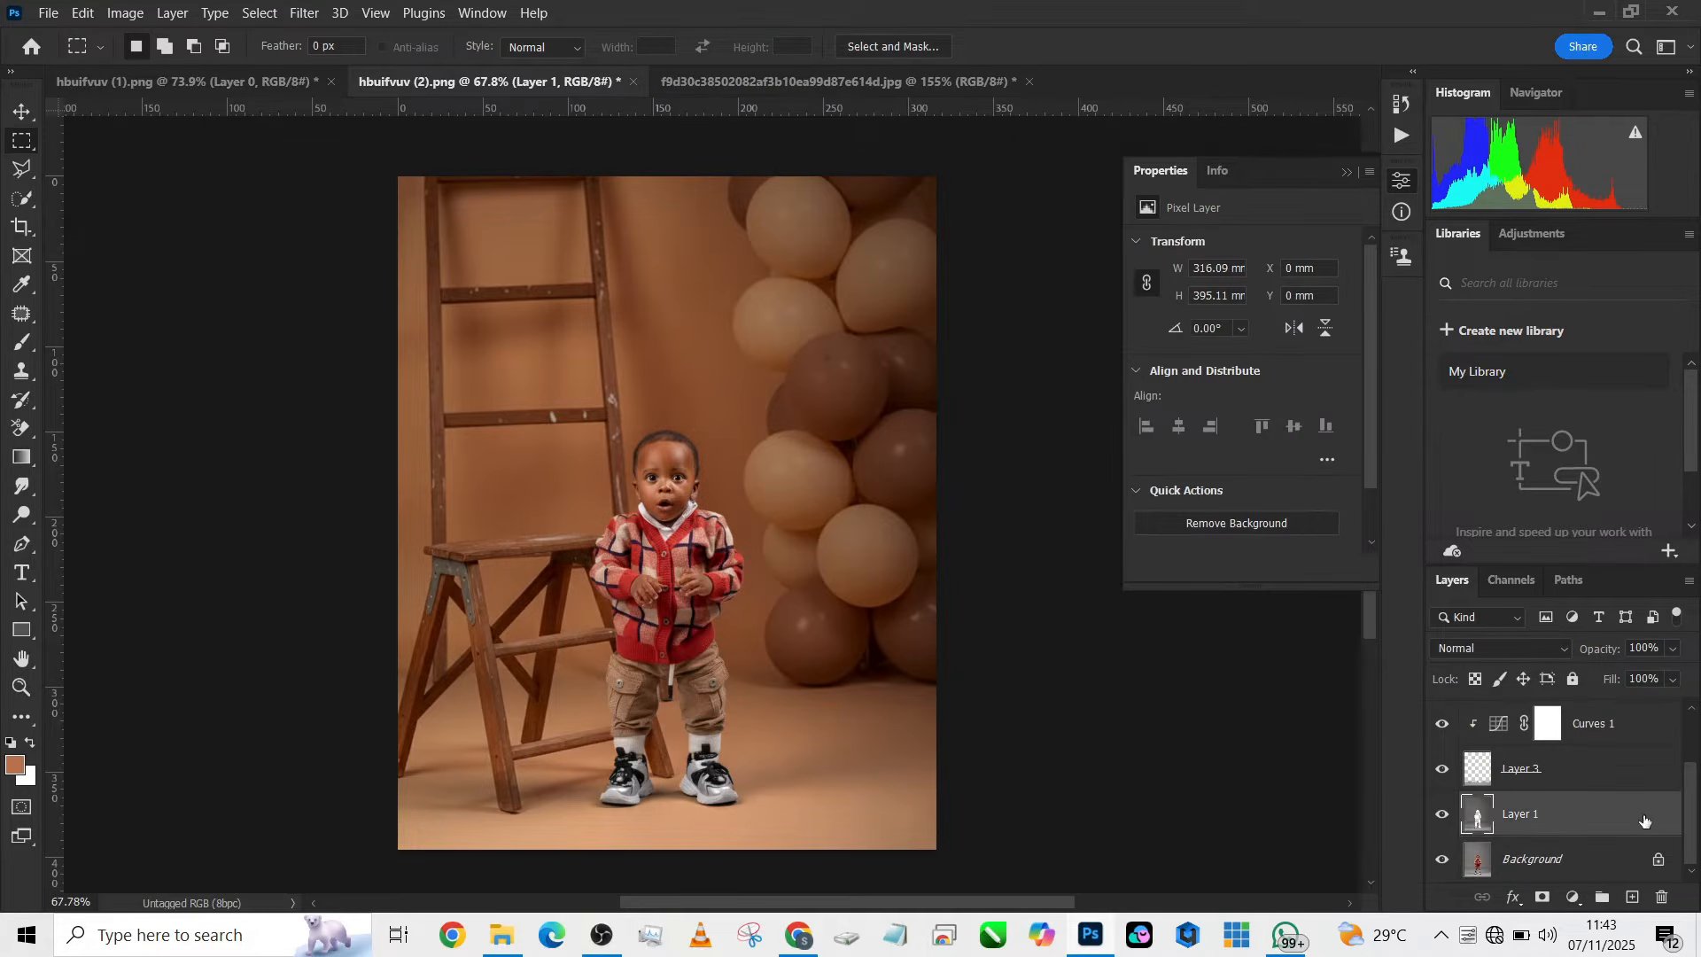
click(1441, 816)
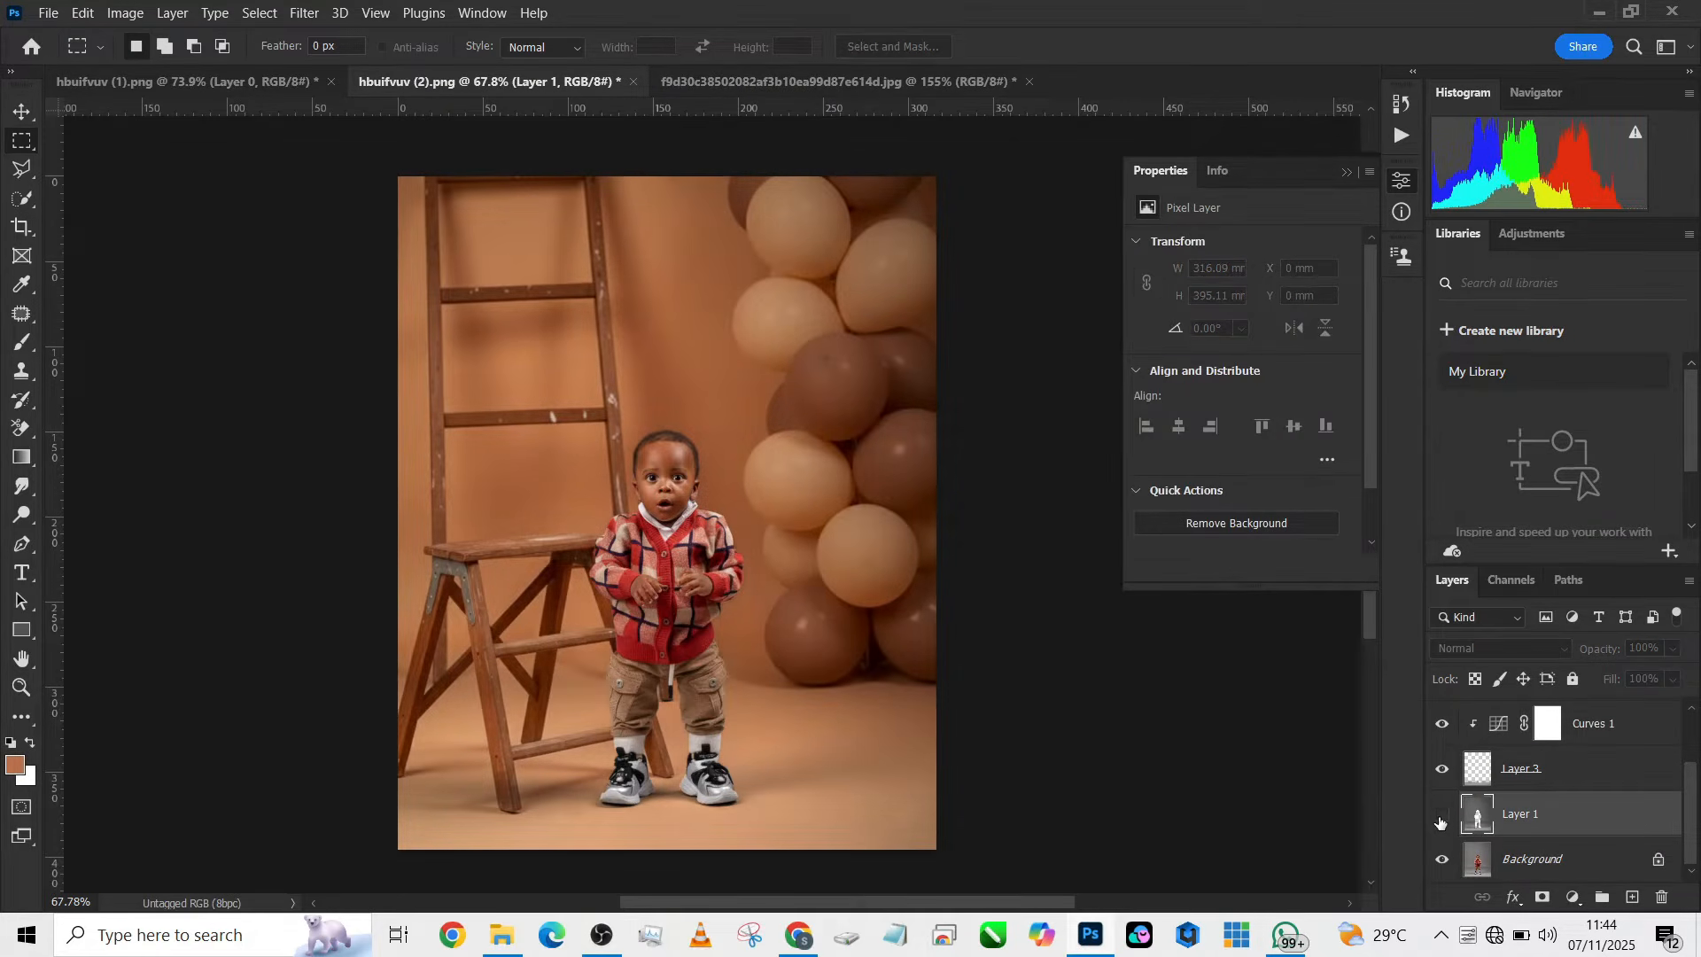
click(1441, 816)
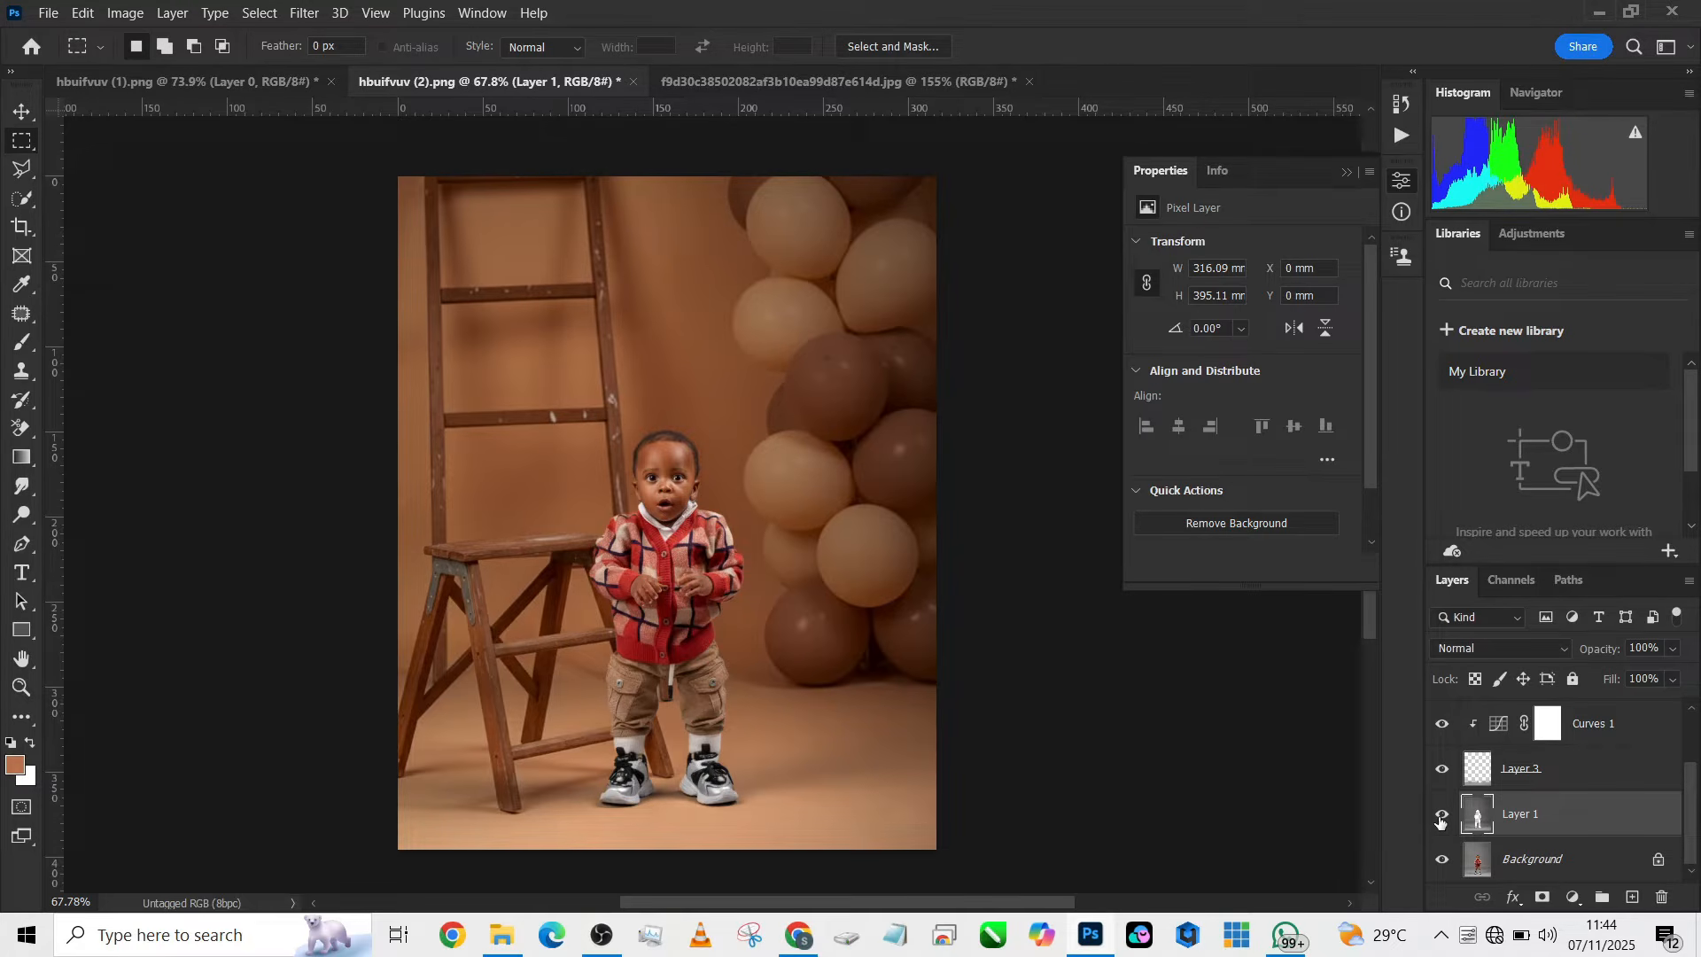
click(1542, 896)
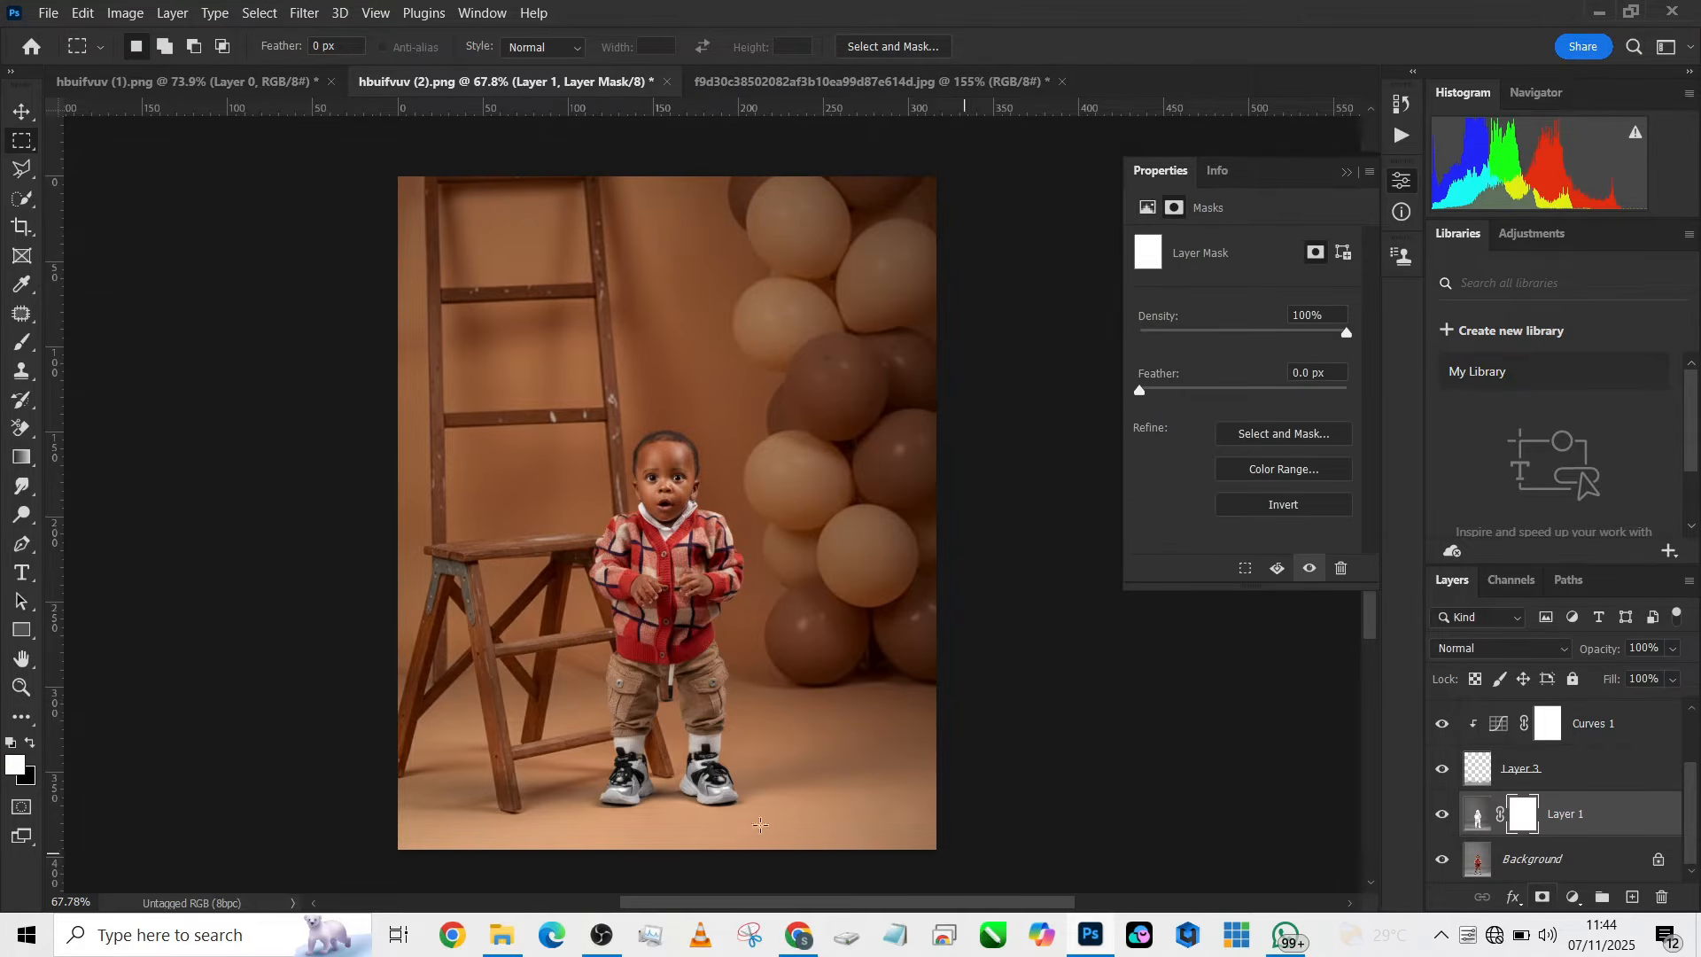
Paint black on the Layer 1 mask around the child's shoes with a soft 140 px brush to reveal the original floor shadow
key(b)
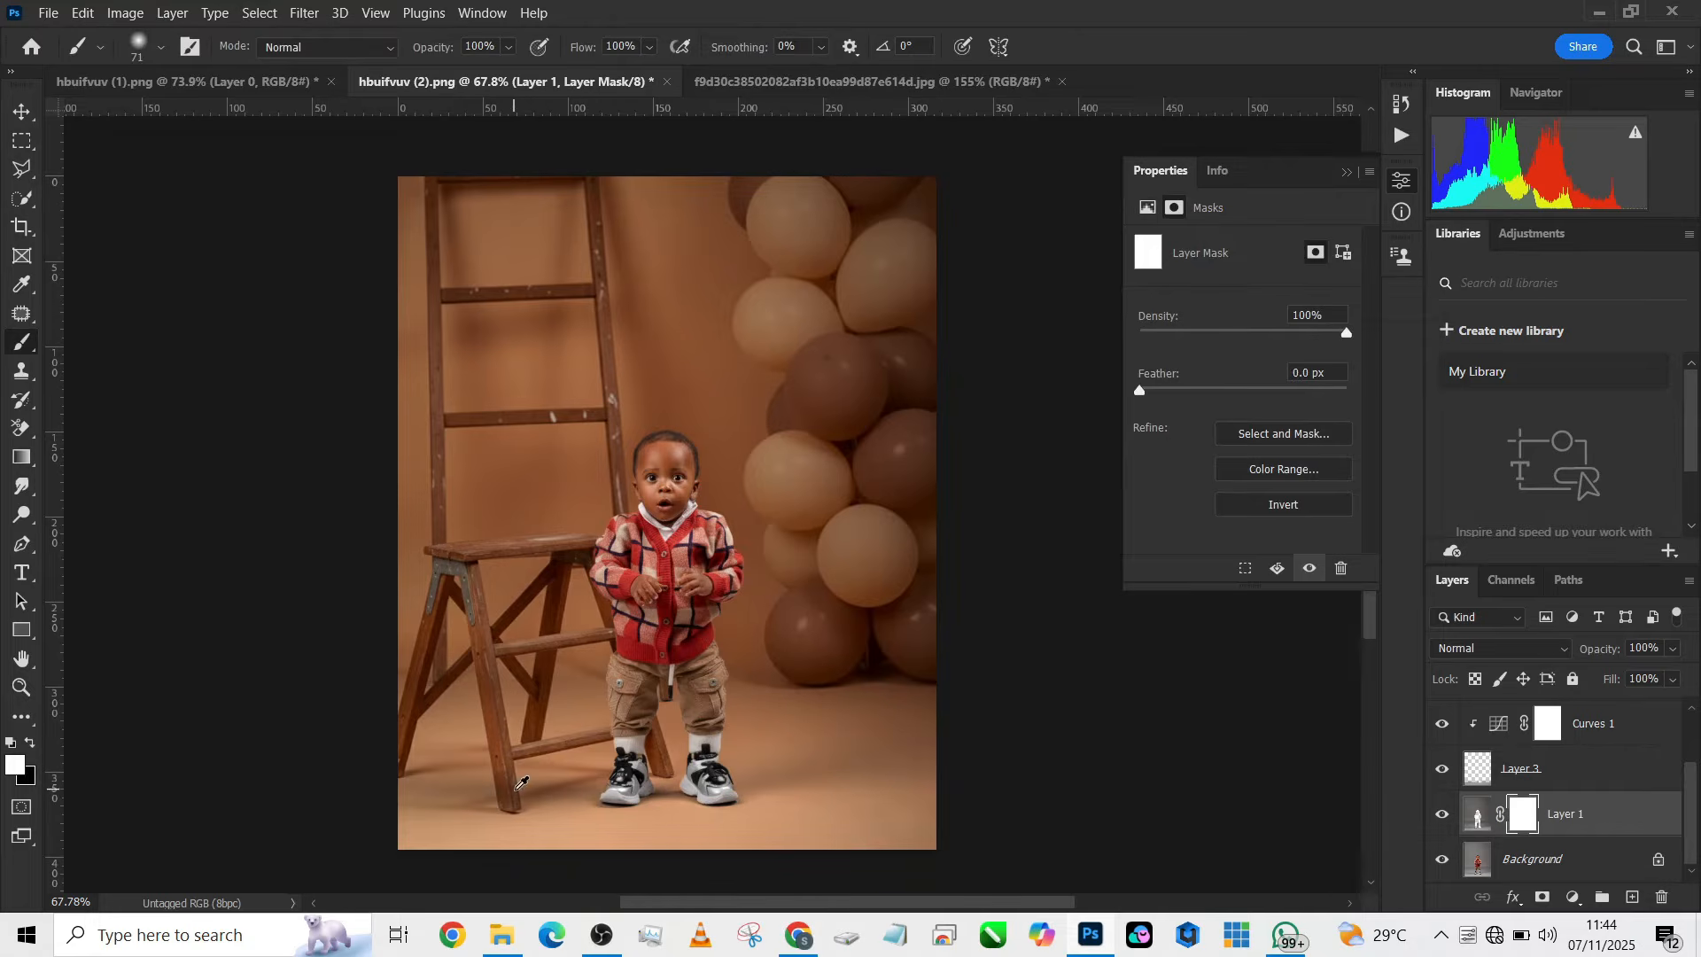
alt+right_click(702, 770)
key(x)
click(1444, 815)
click(1443, 815)
drag(618, 777, 789, 769)
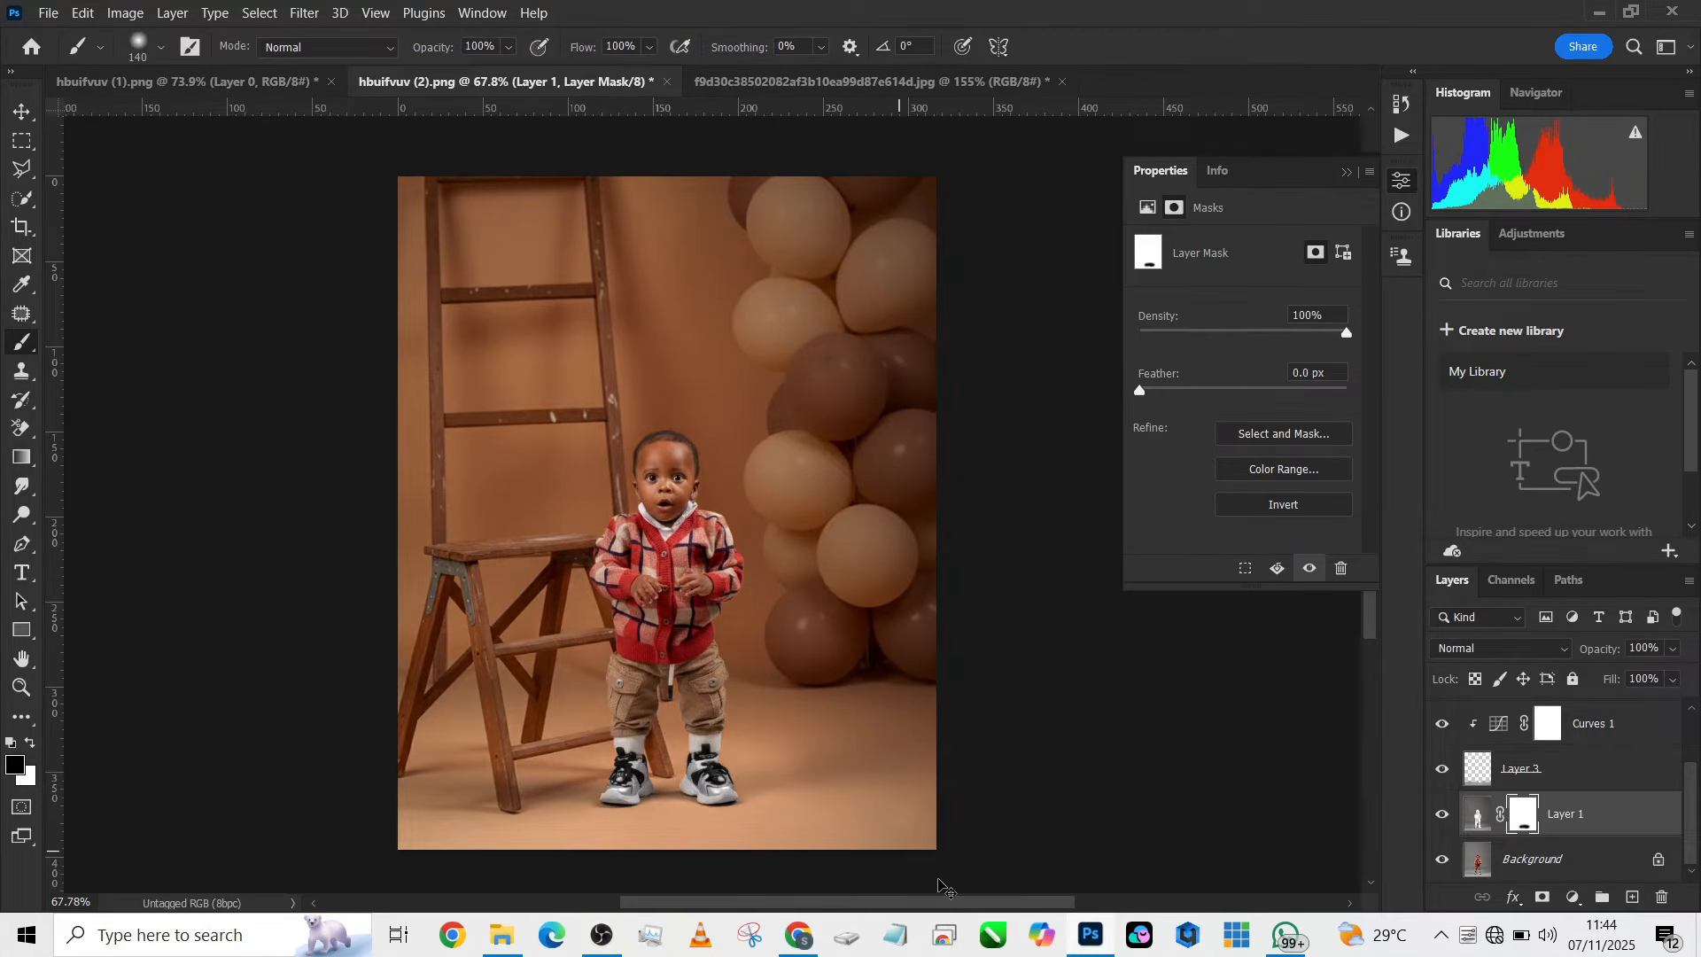
Undo the last brush painting on the Layer 1 mask and select the Background copy layer
key(ctrl+z)
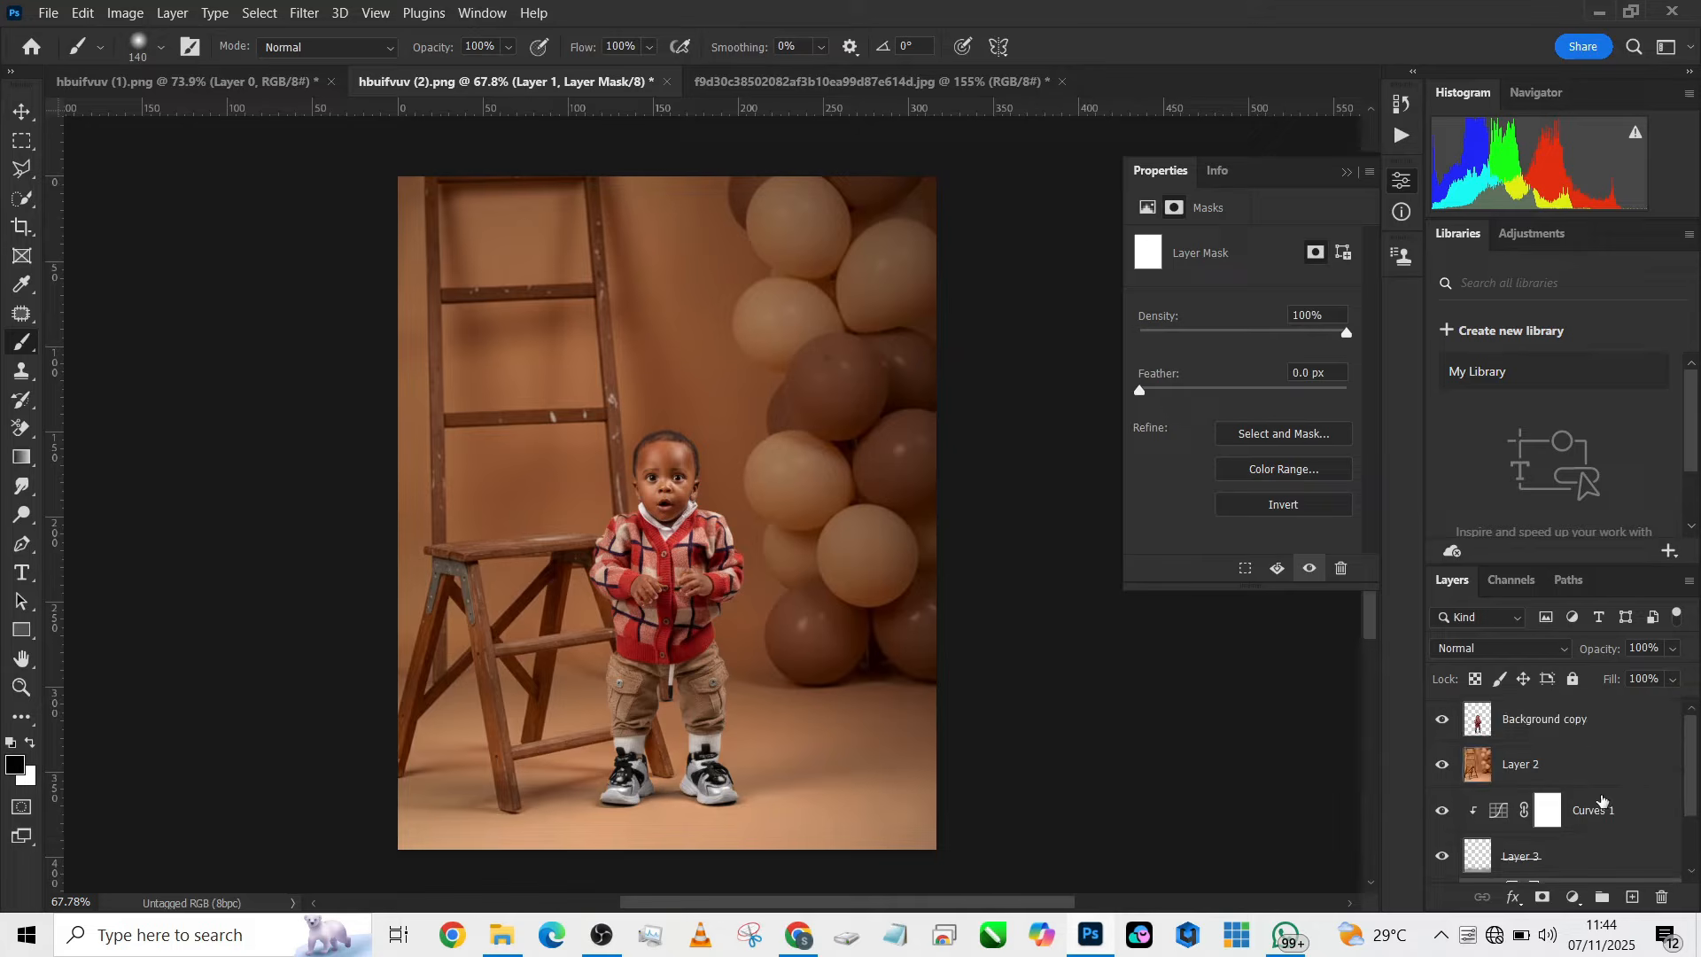
scroll(1581, 780, up, 2)
click(1575, 716)
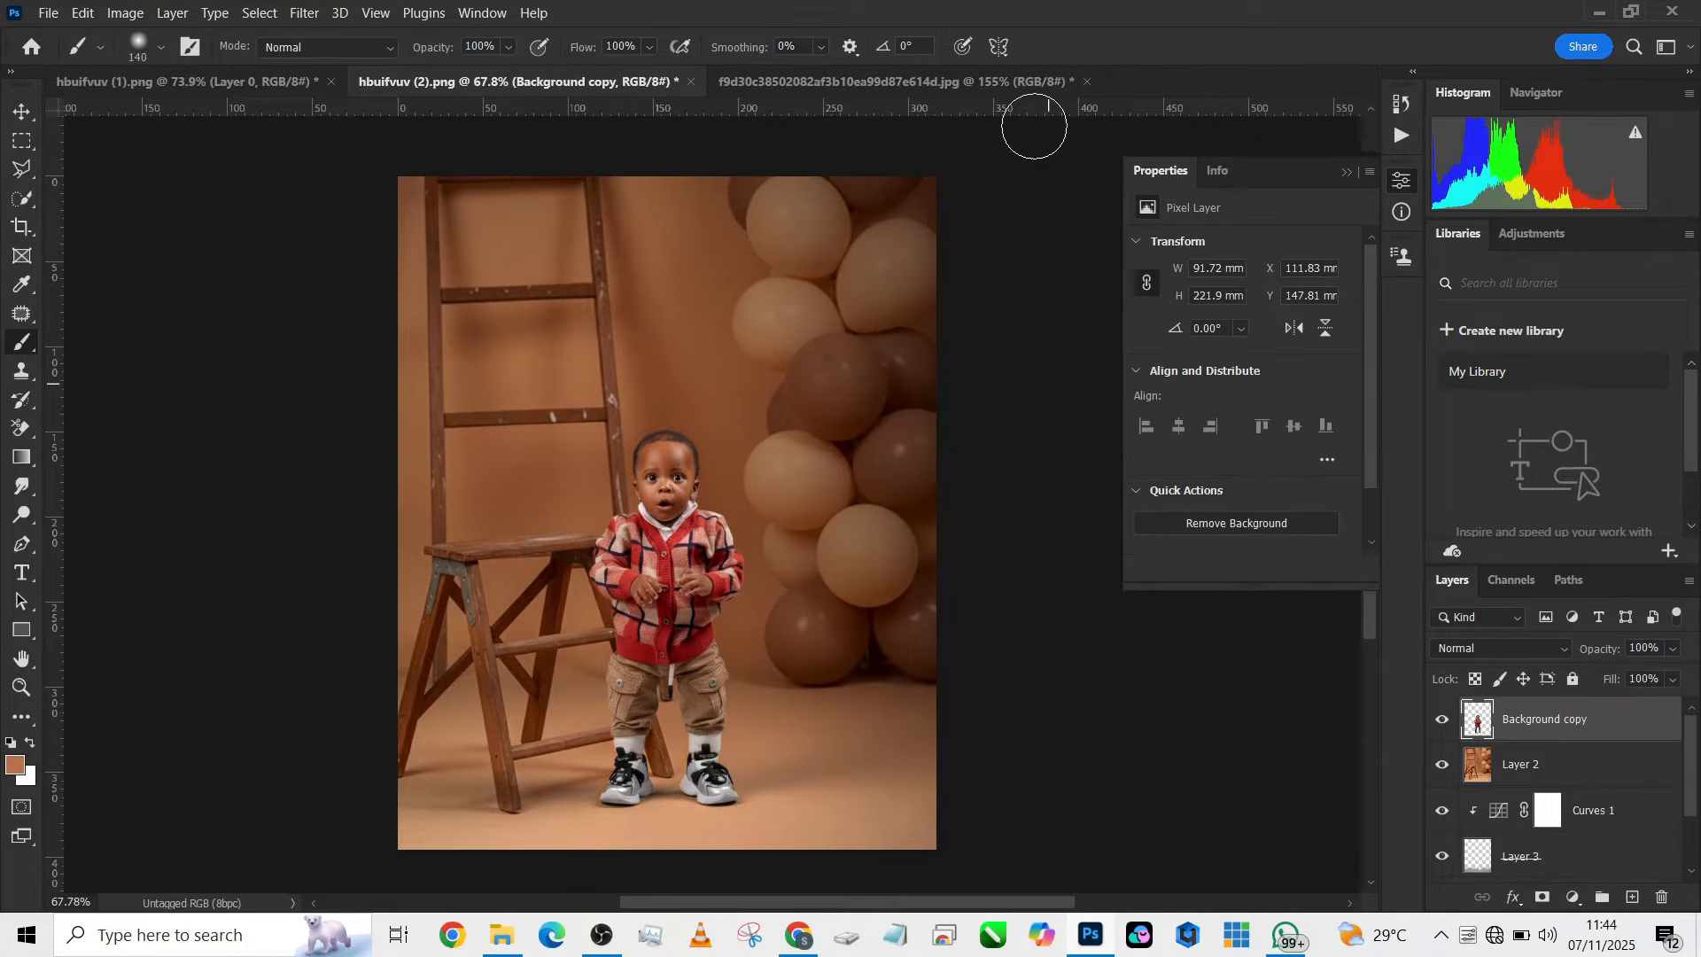
Switch to the colour palette document and add a Solid Color fill layer in the current foreground colour
click(948, 78)
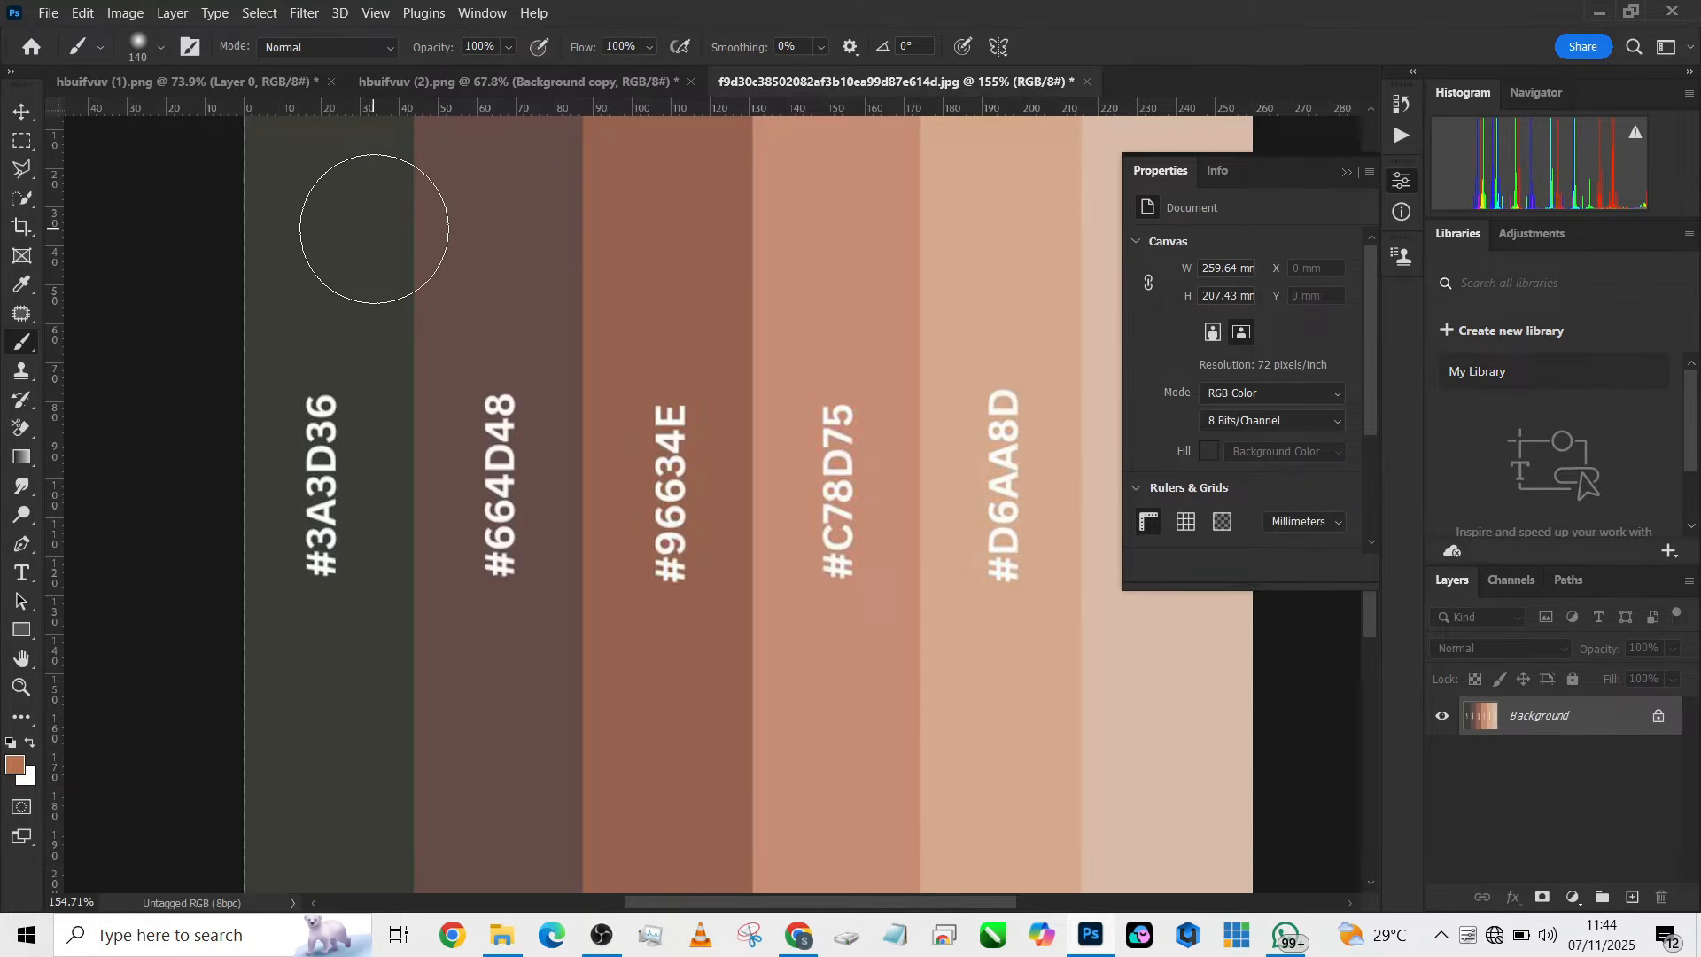
click(264, 88)
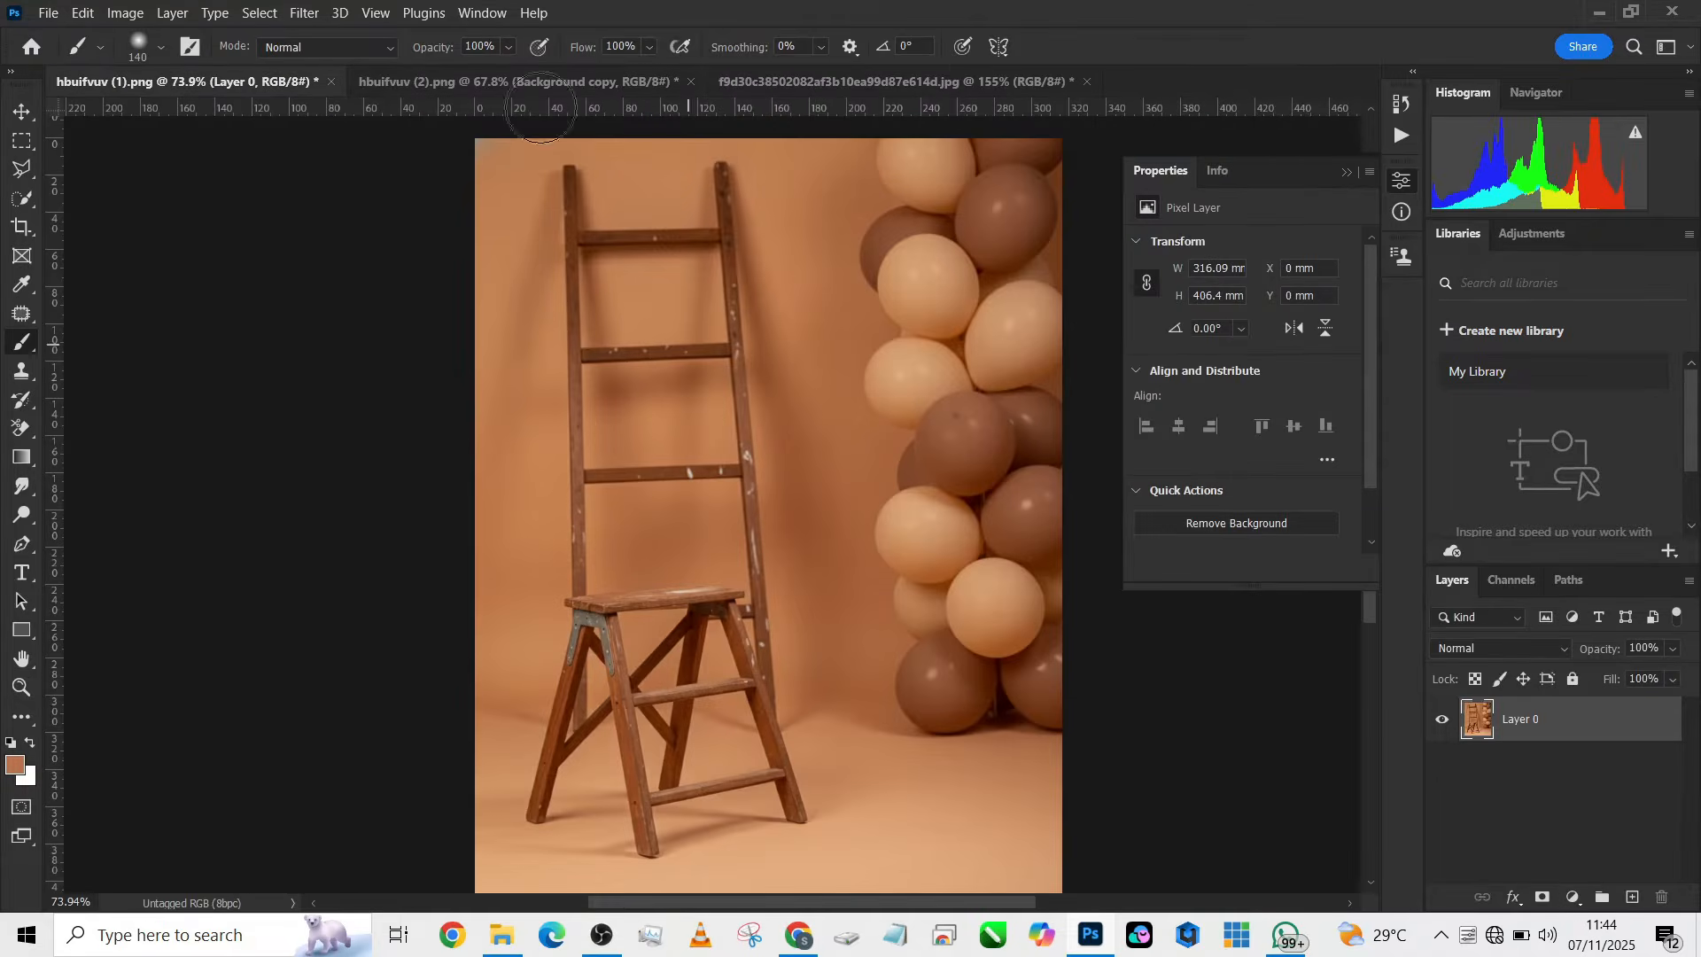
click(943, 76)
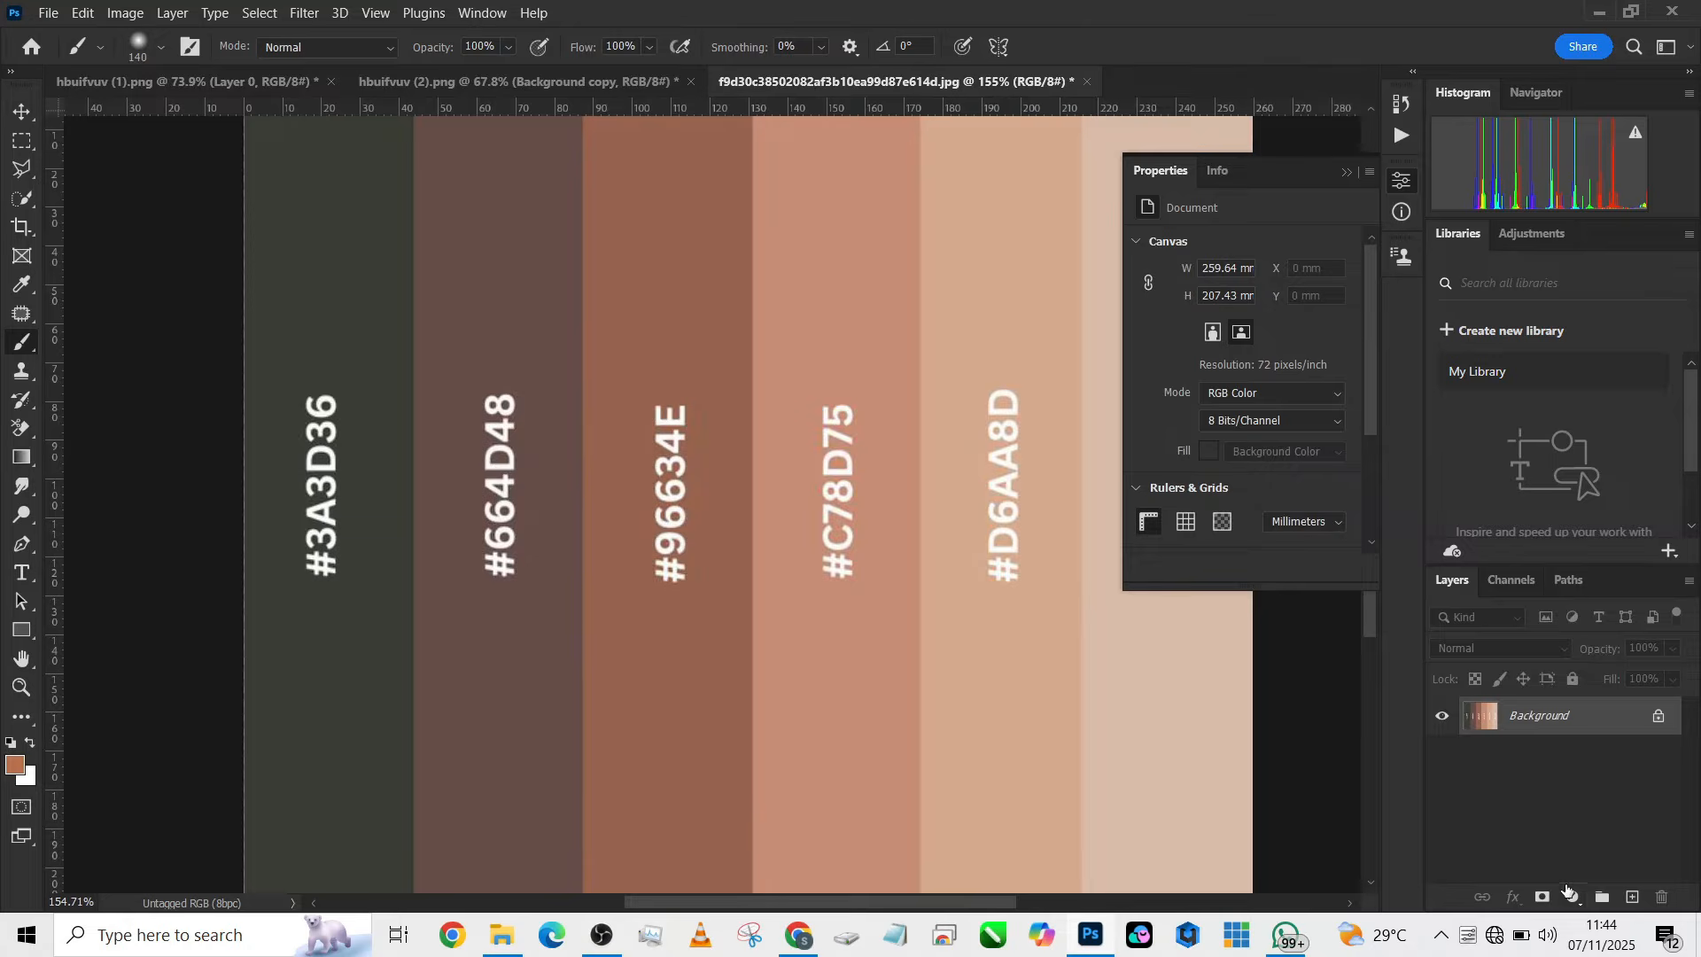
click(1568, 892)
click(1579, 497)
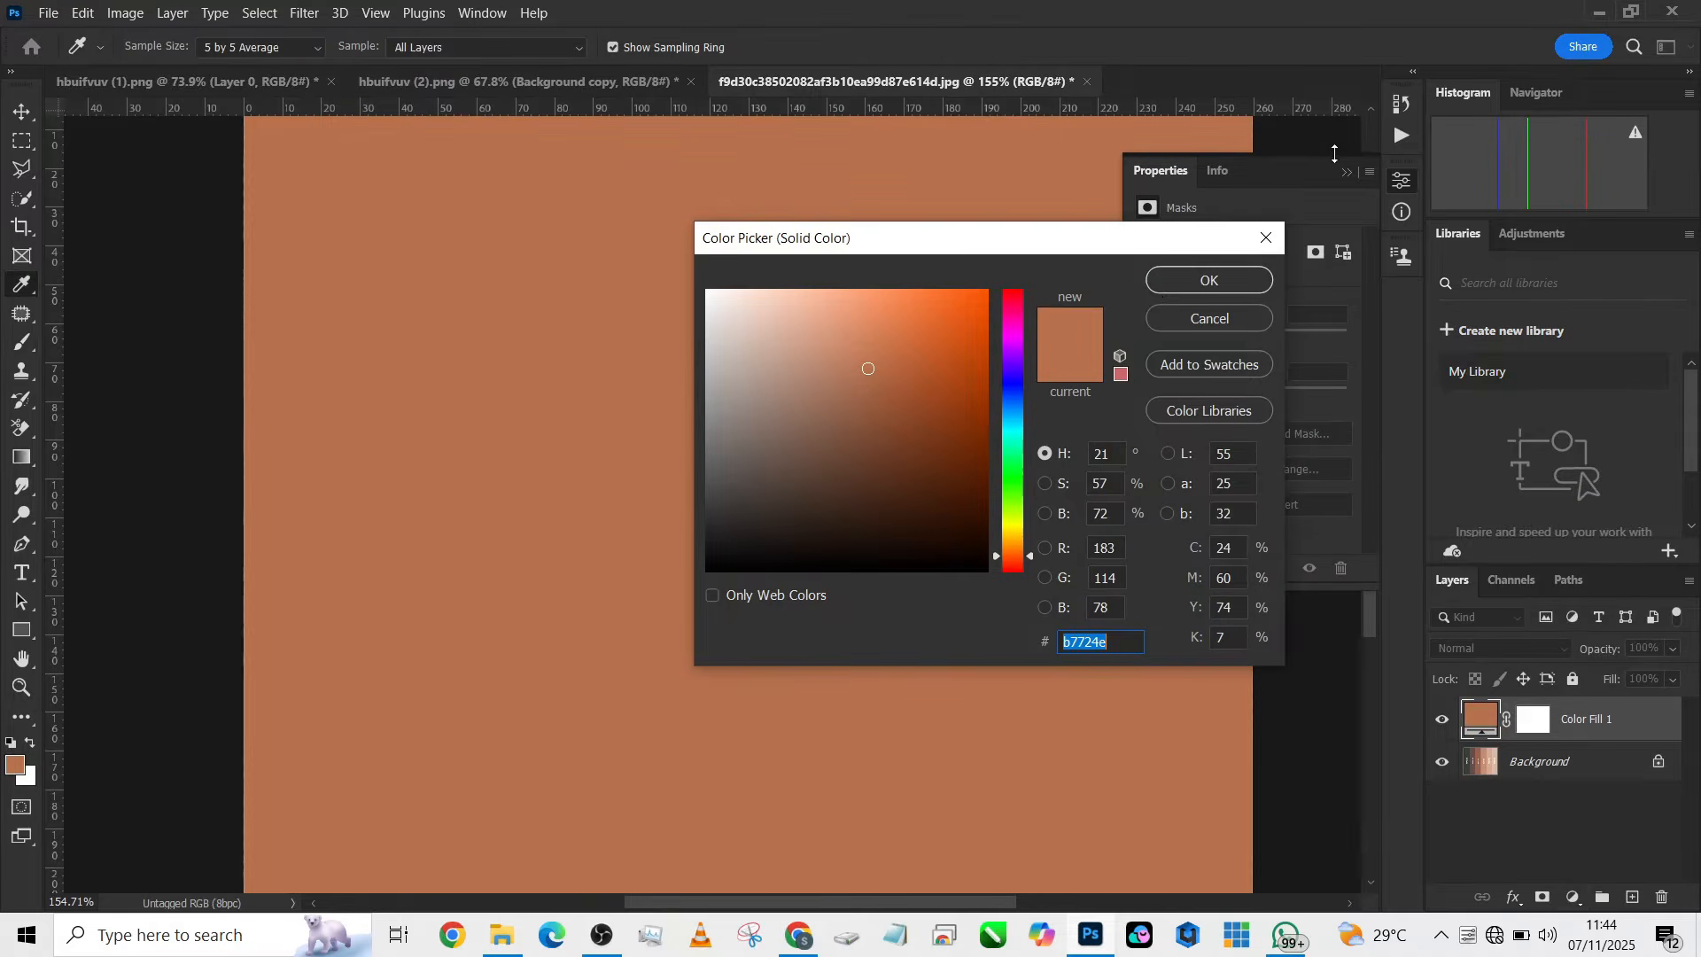
click(1193, 281)
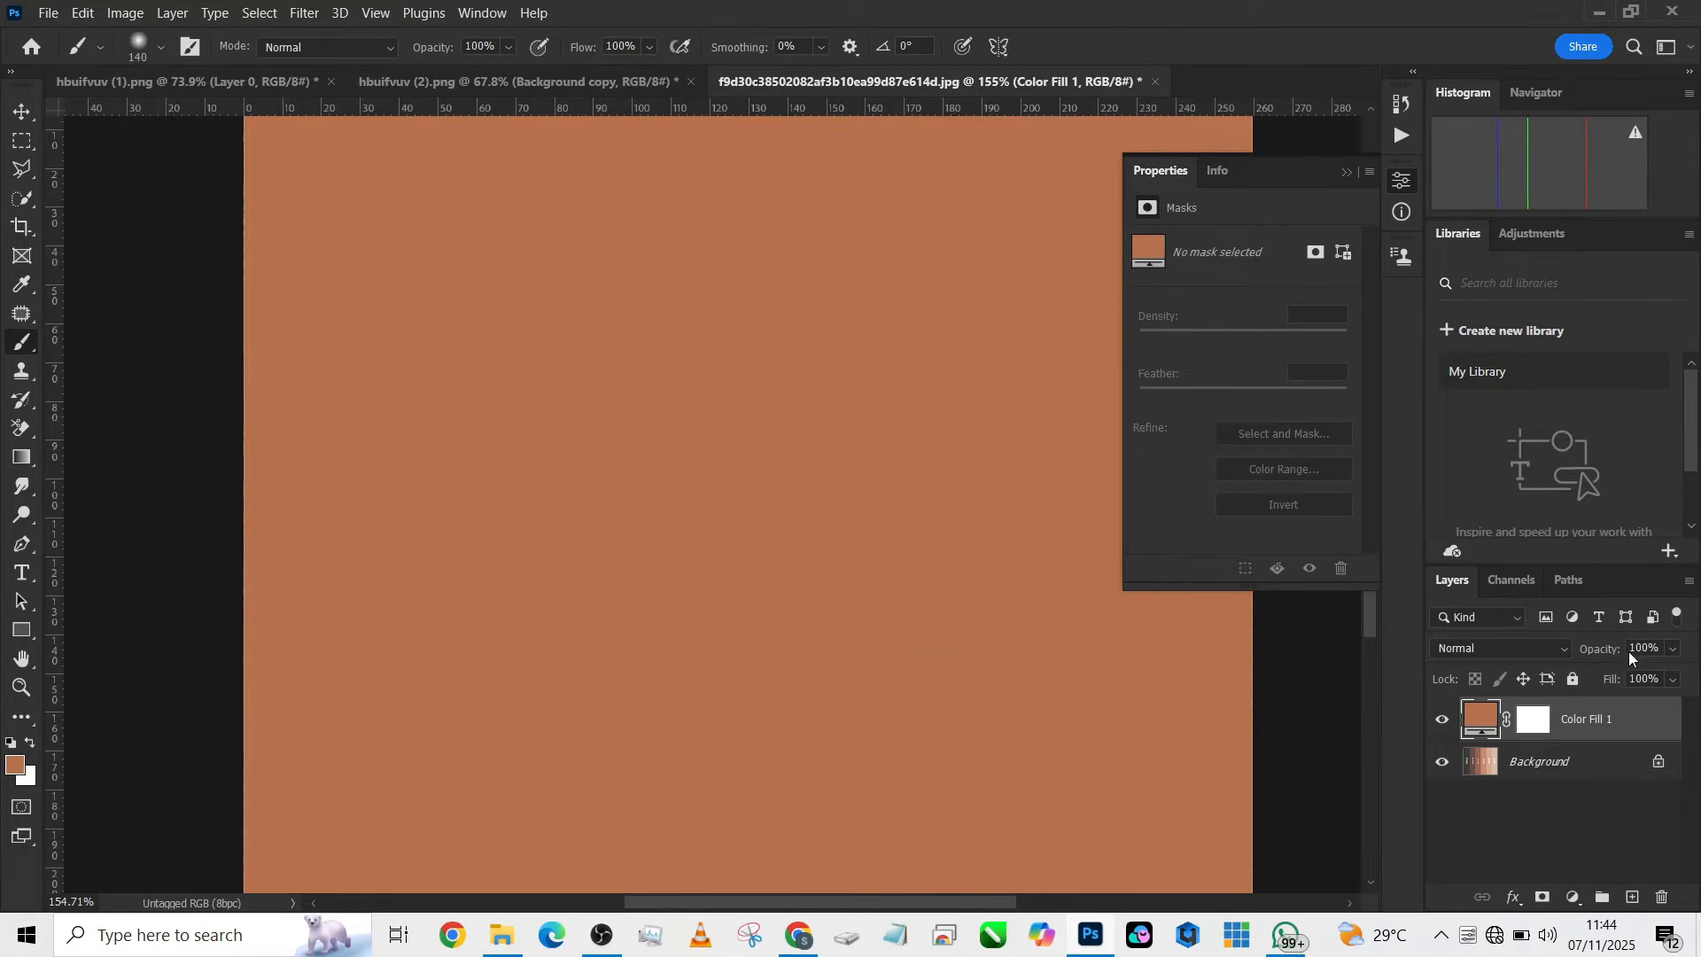
Hide the fill layer over the palette and set its colour to 96634e, sampled from the third colour stripe
click(1443, 721)
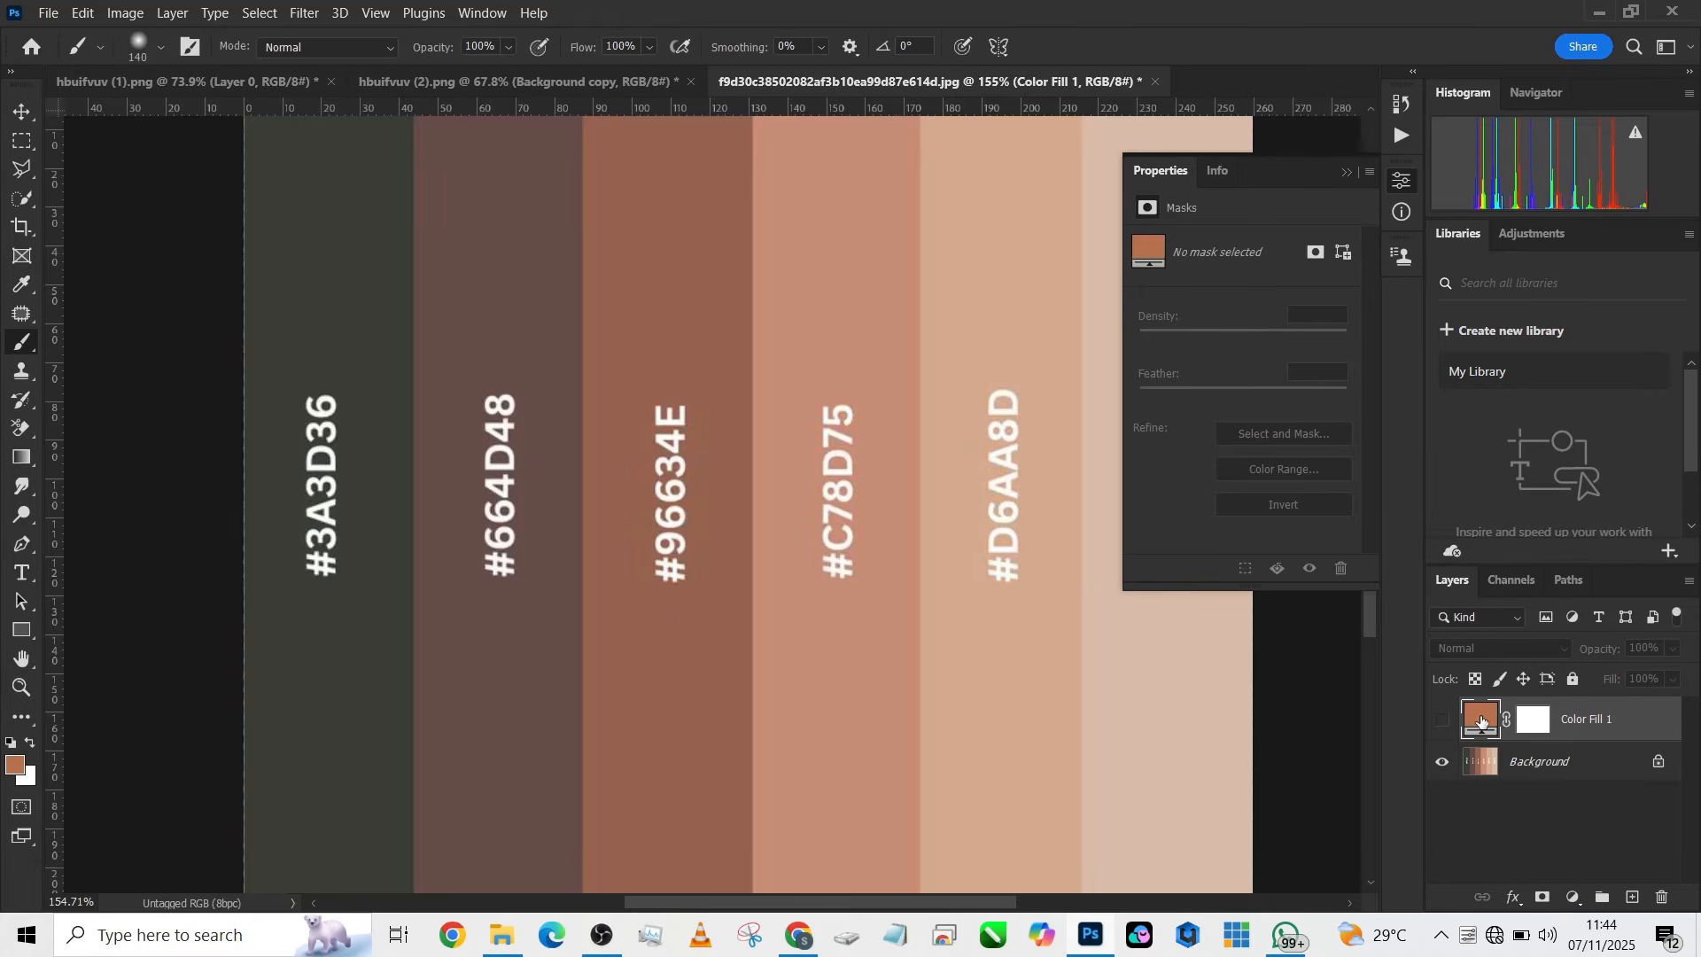
double_click(1481, 721)
click(657, 705)
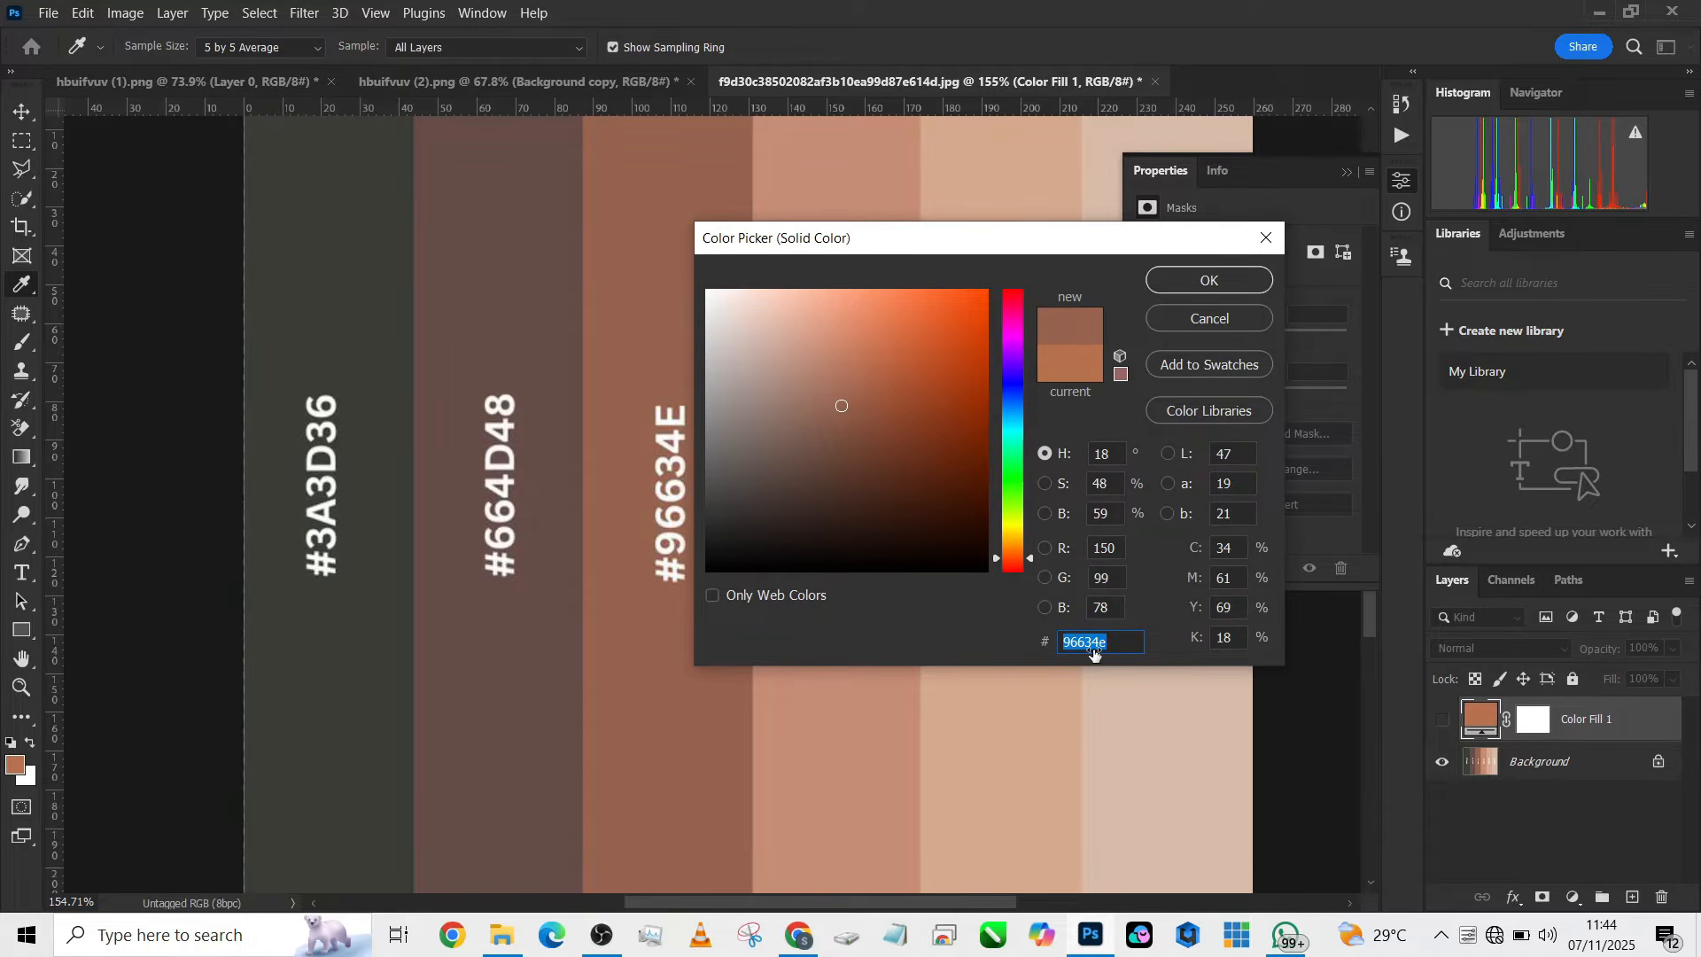
click(1210, 282)
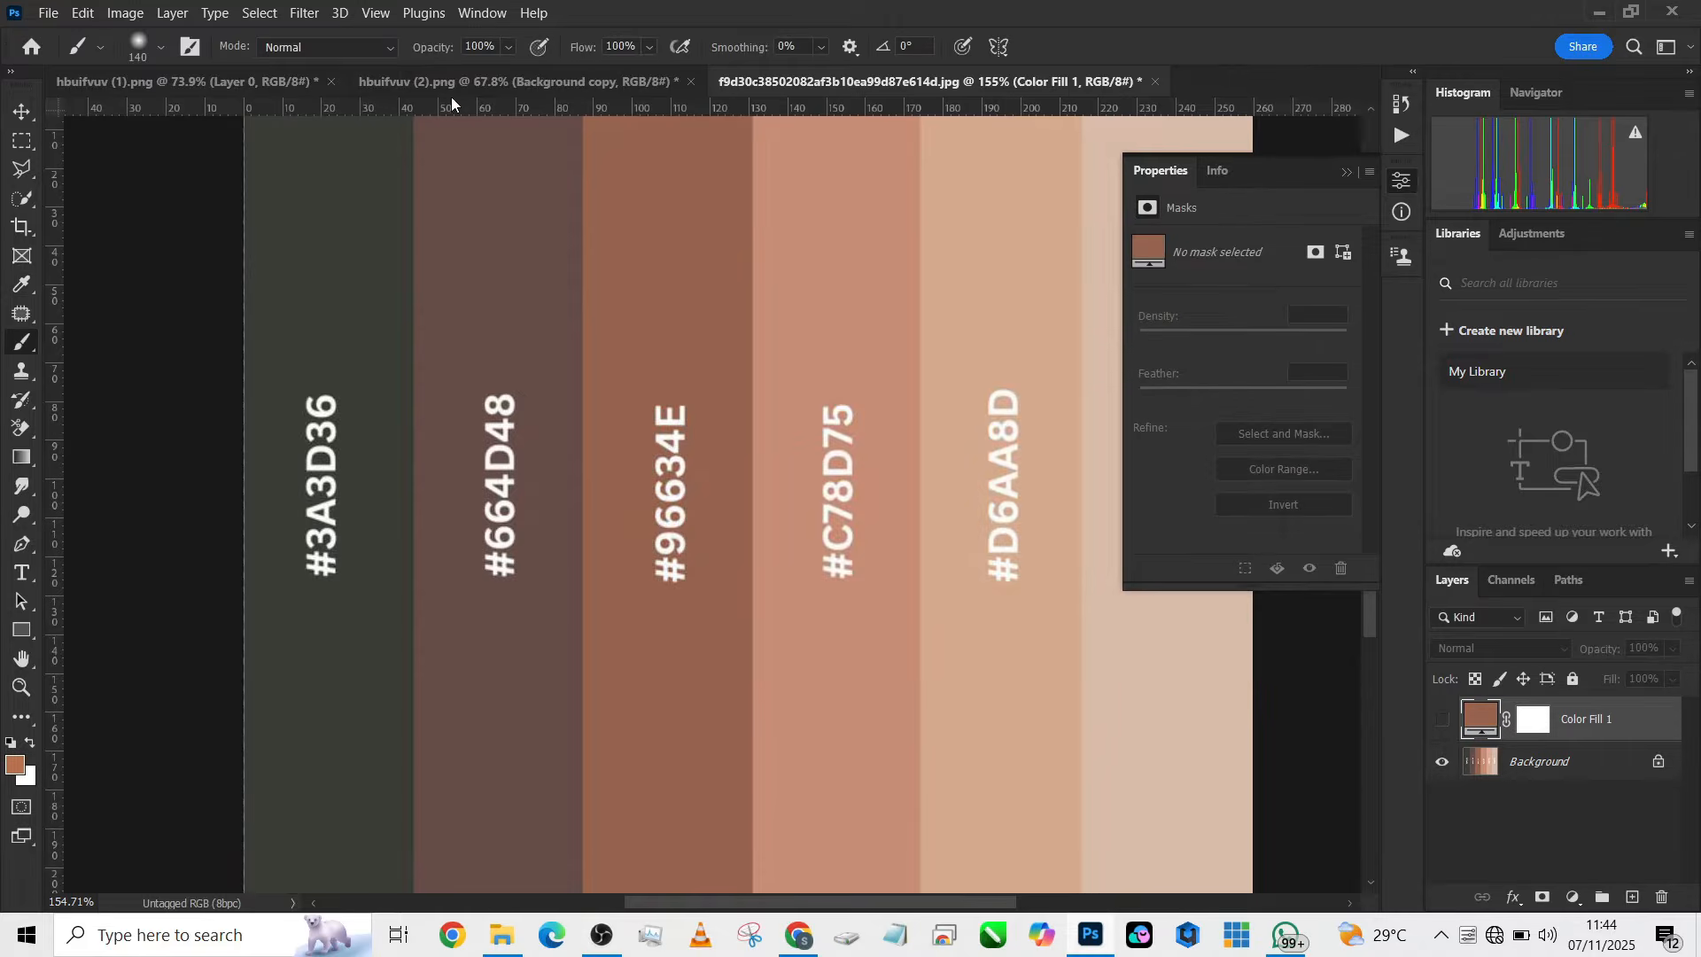
In the child portrait document, add a Solid Color fill layer above Background copy with the colour 96634e
click(454, 80)
key(b)
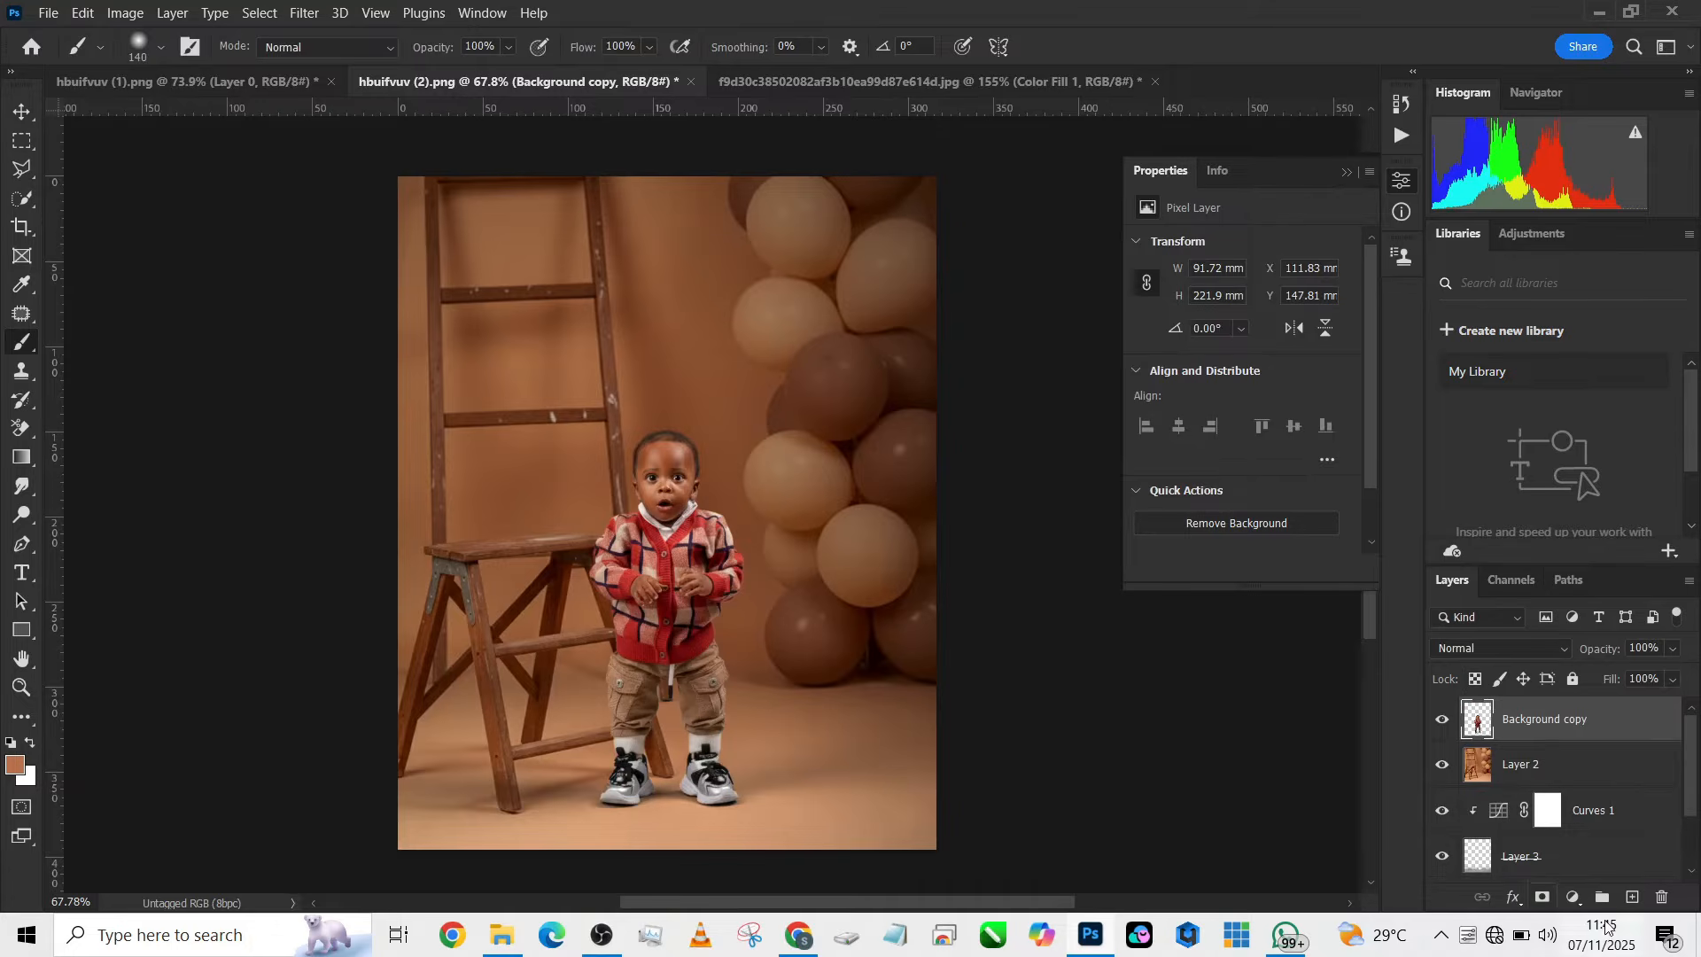
click(1573, 897)
click(1545, 514)
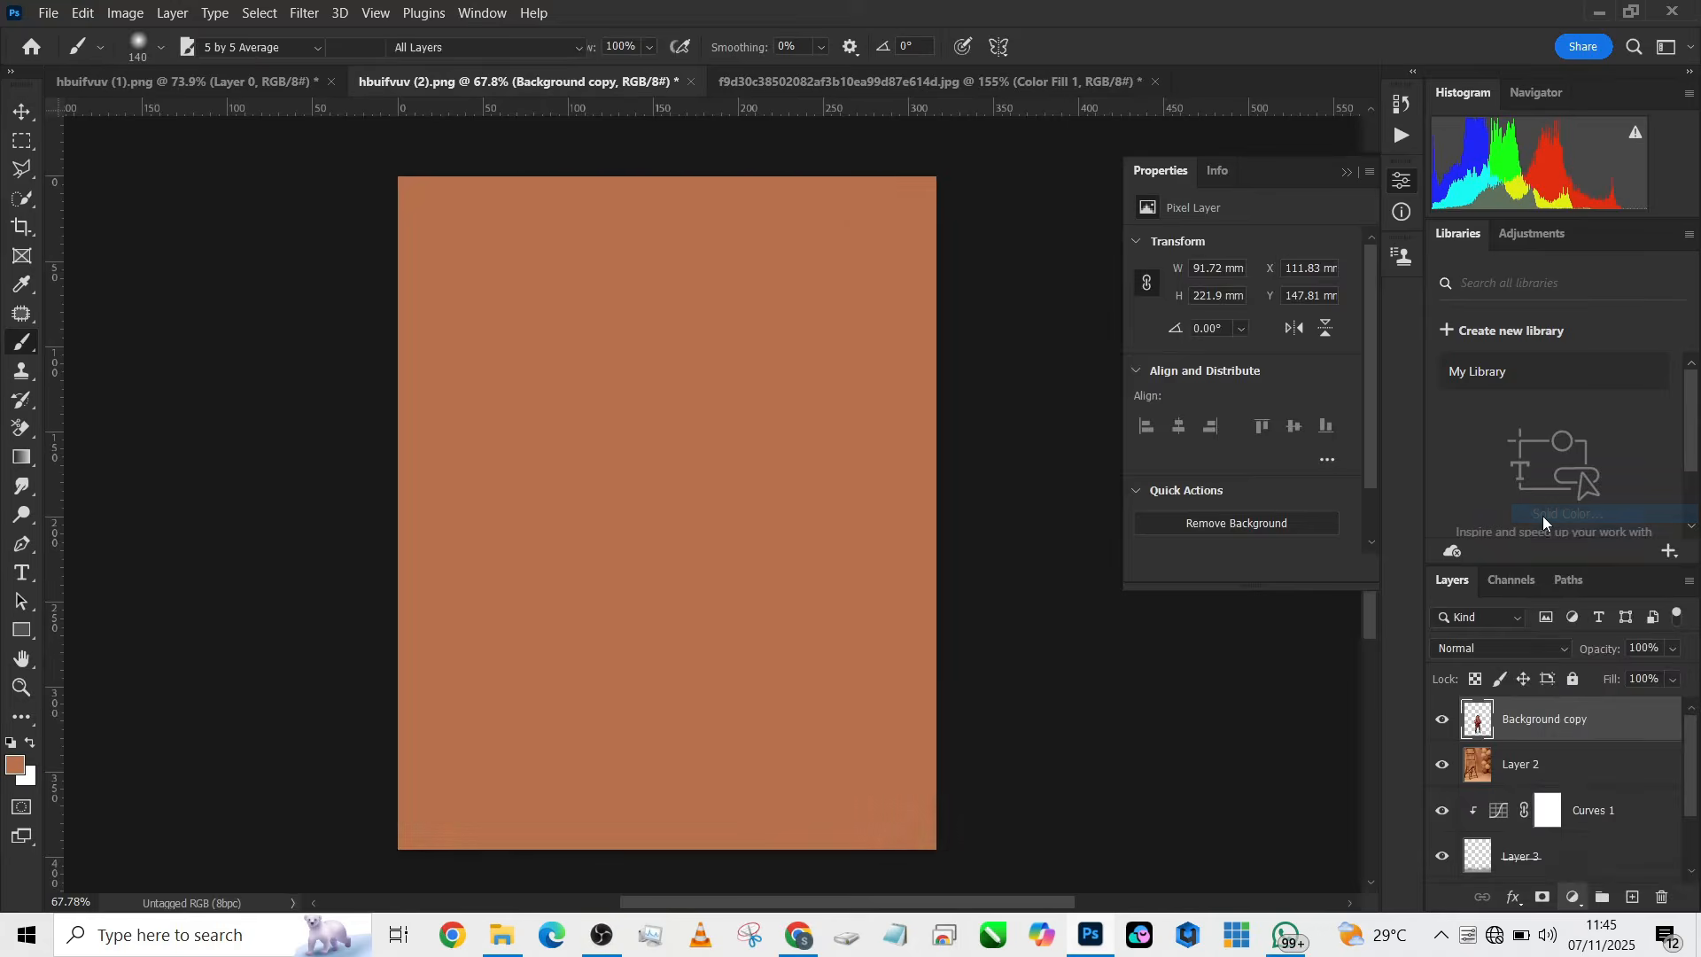
text(96634e)
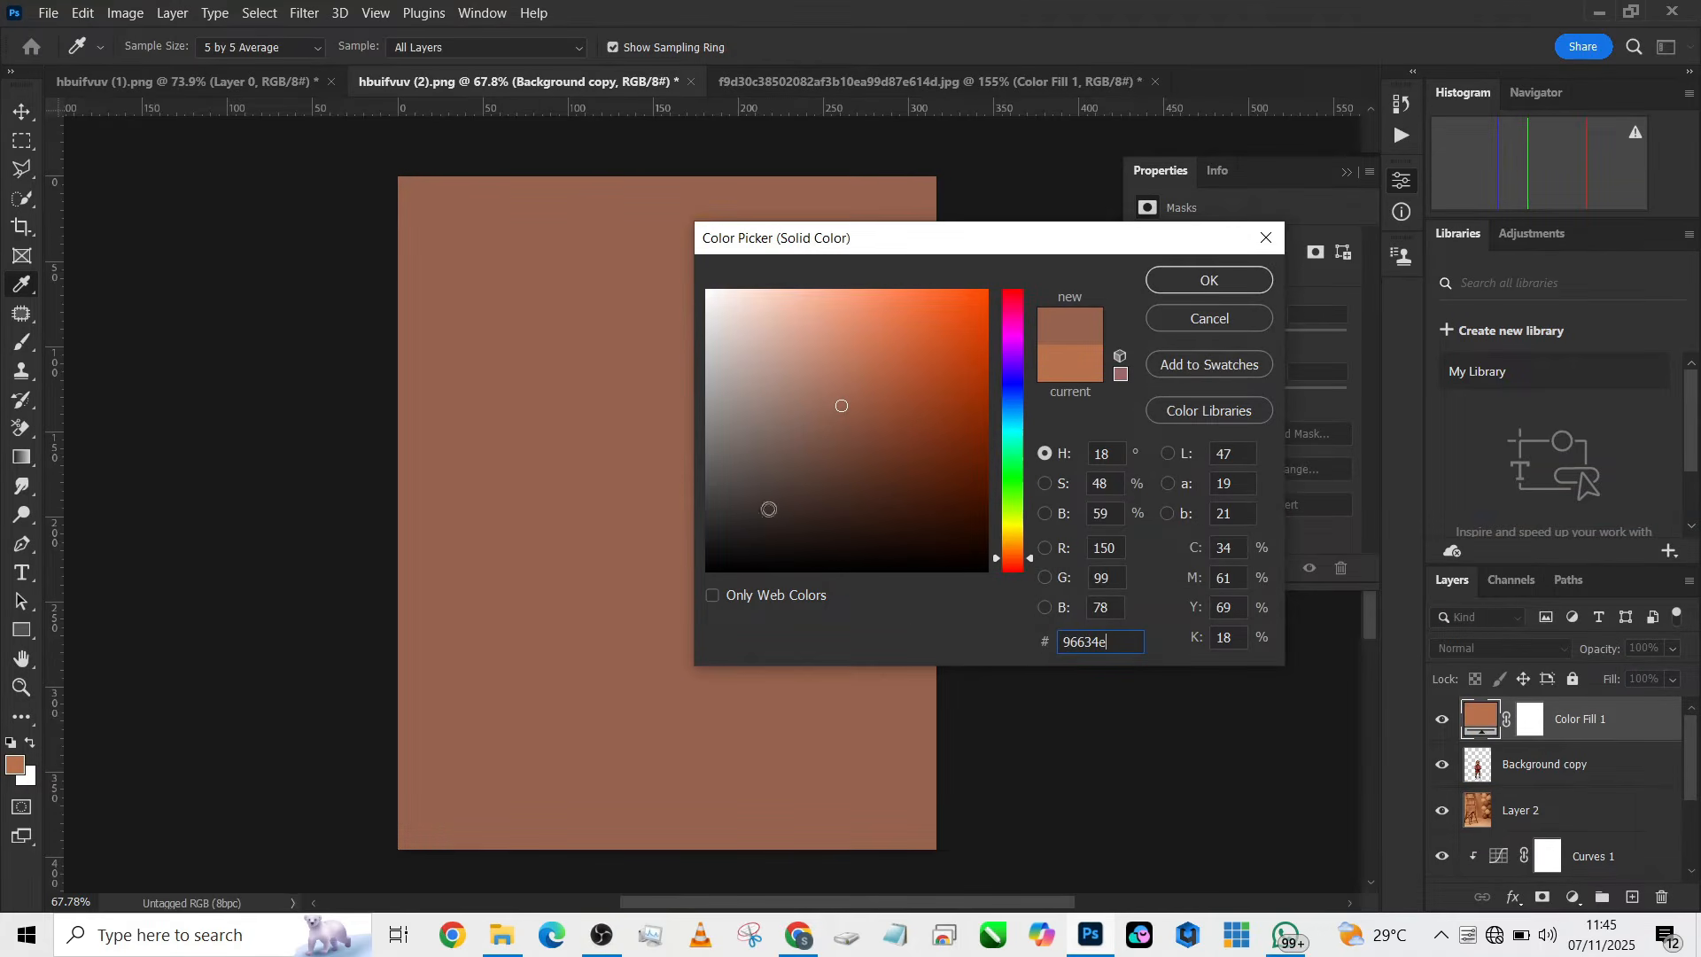
click(1183, 287)
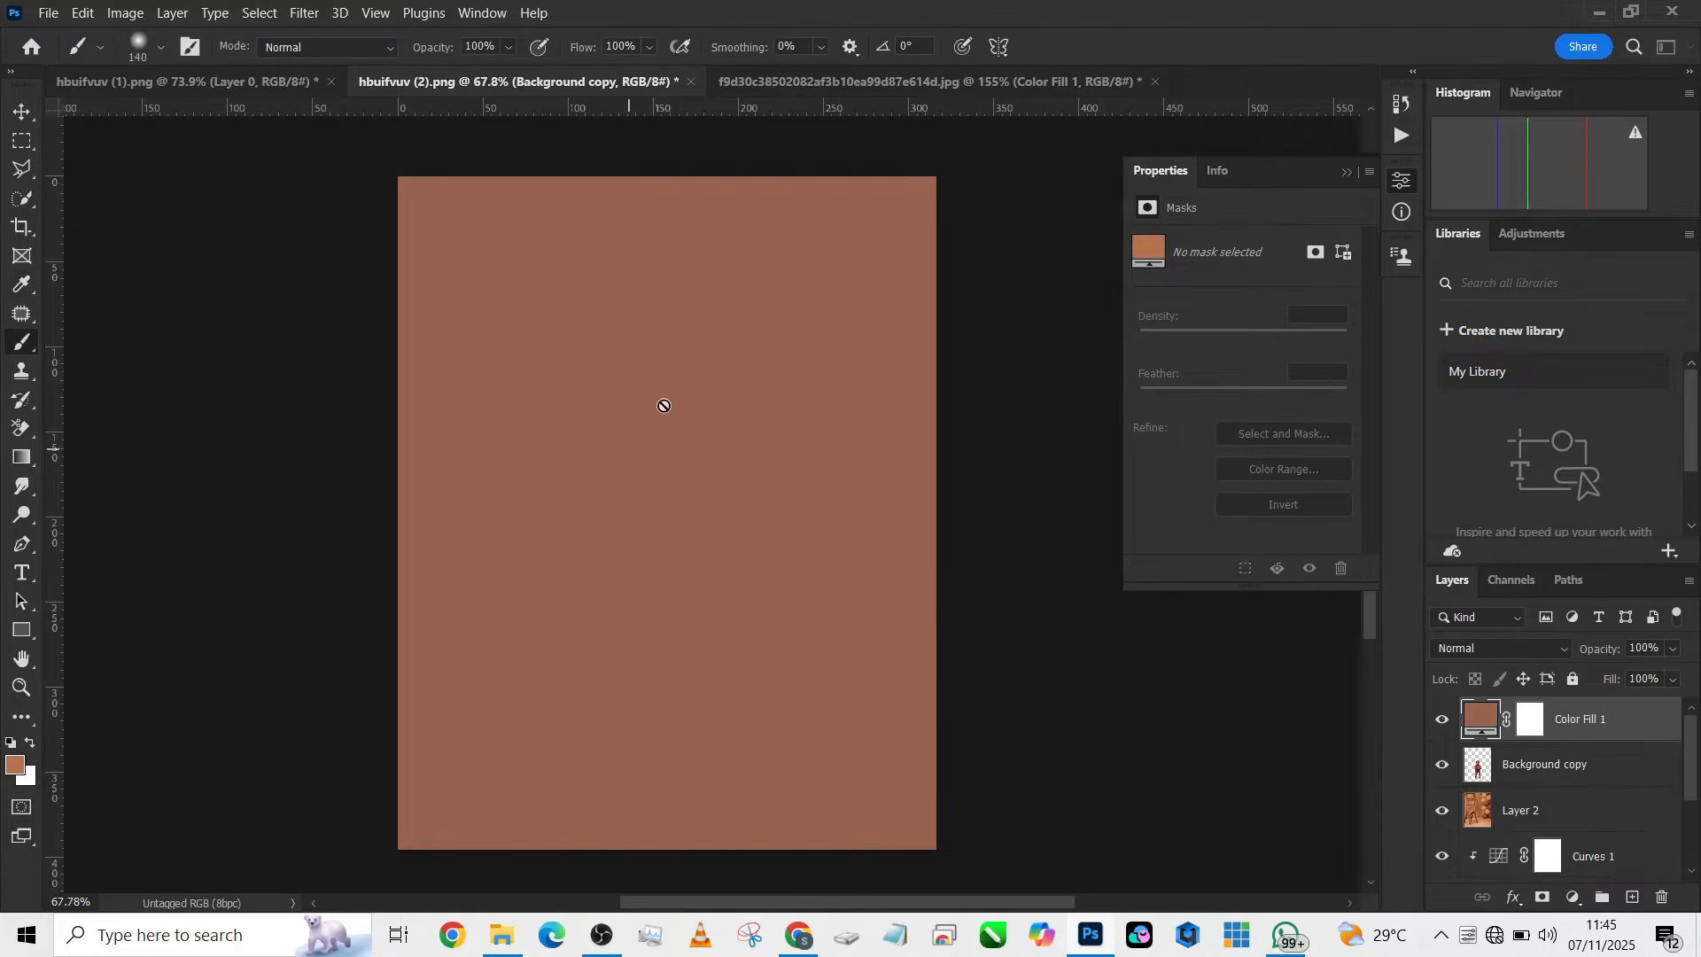
Hide the Color Fill 1 layer and duplicate the Background copy layer
click(1440, 726)
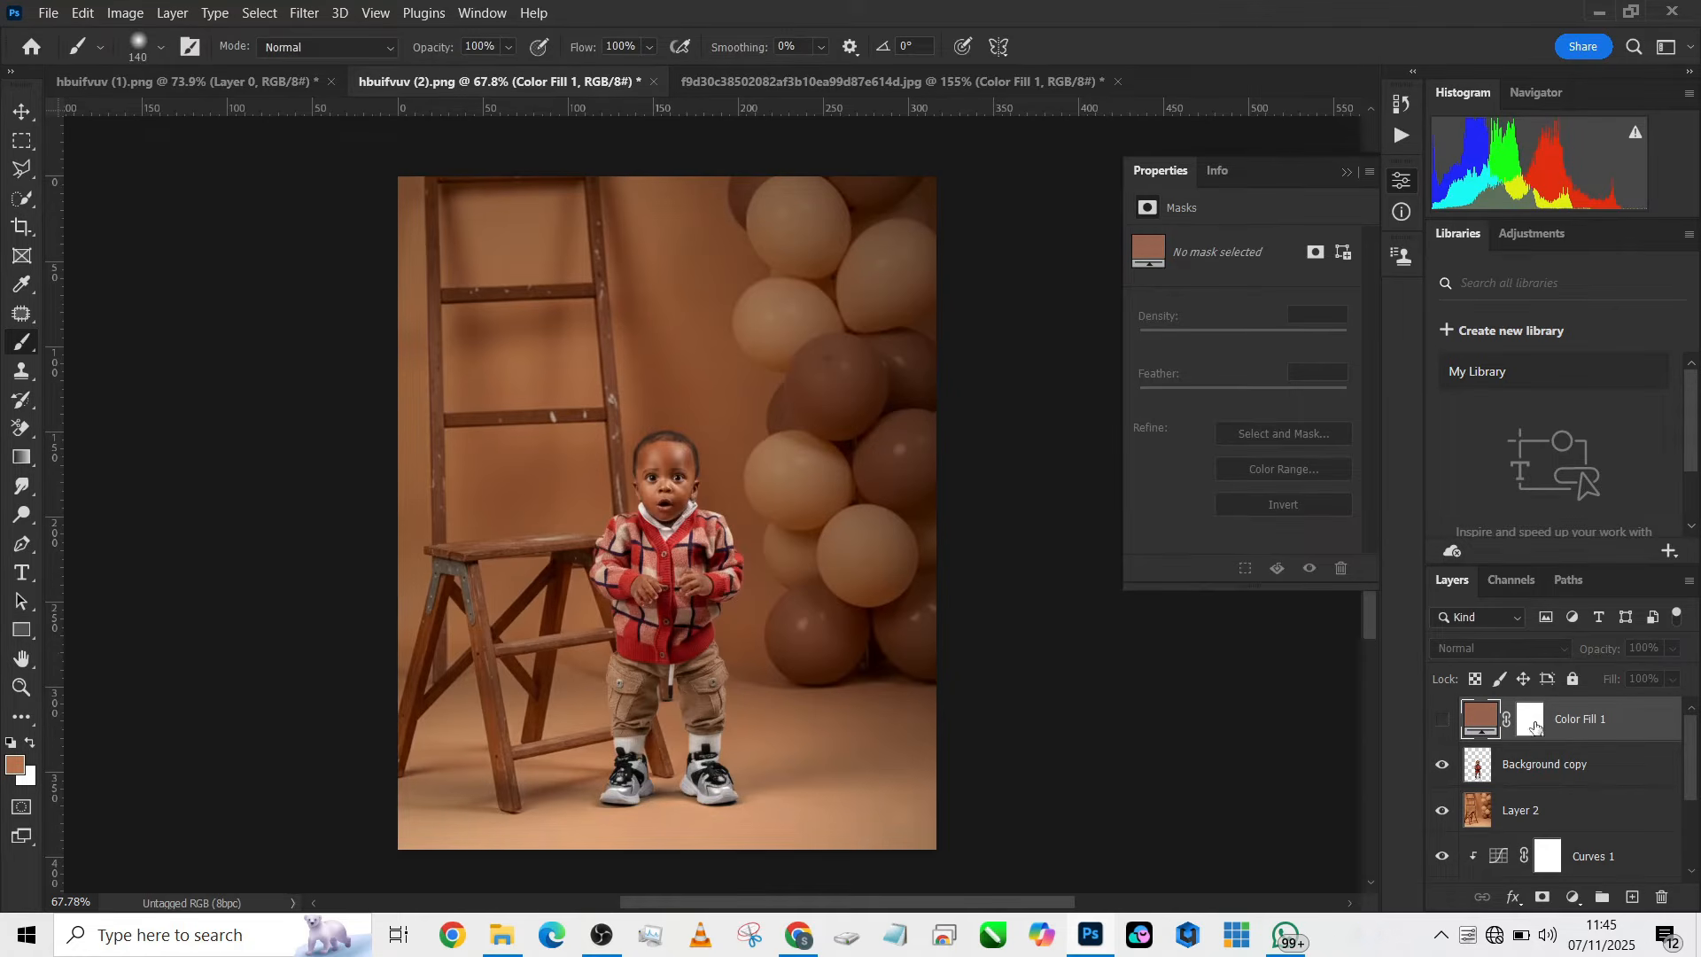
click(1564, 765)
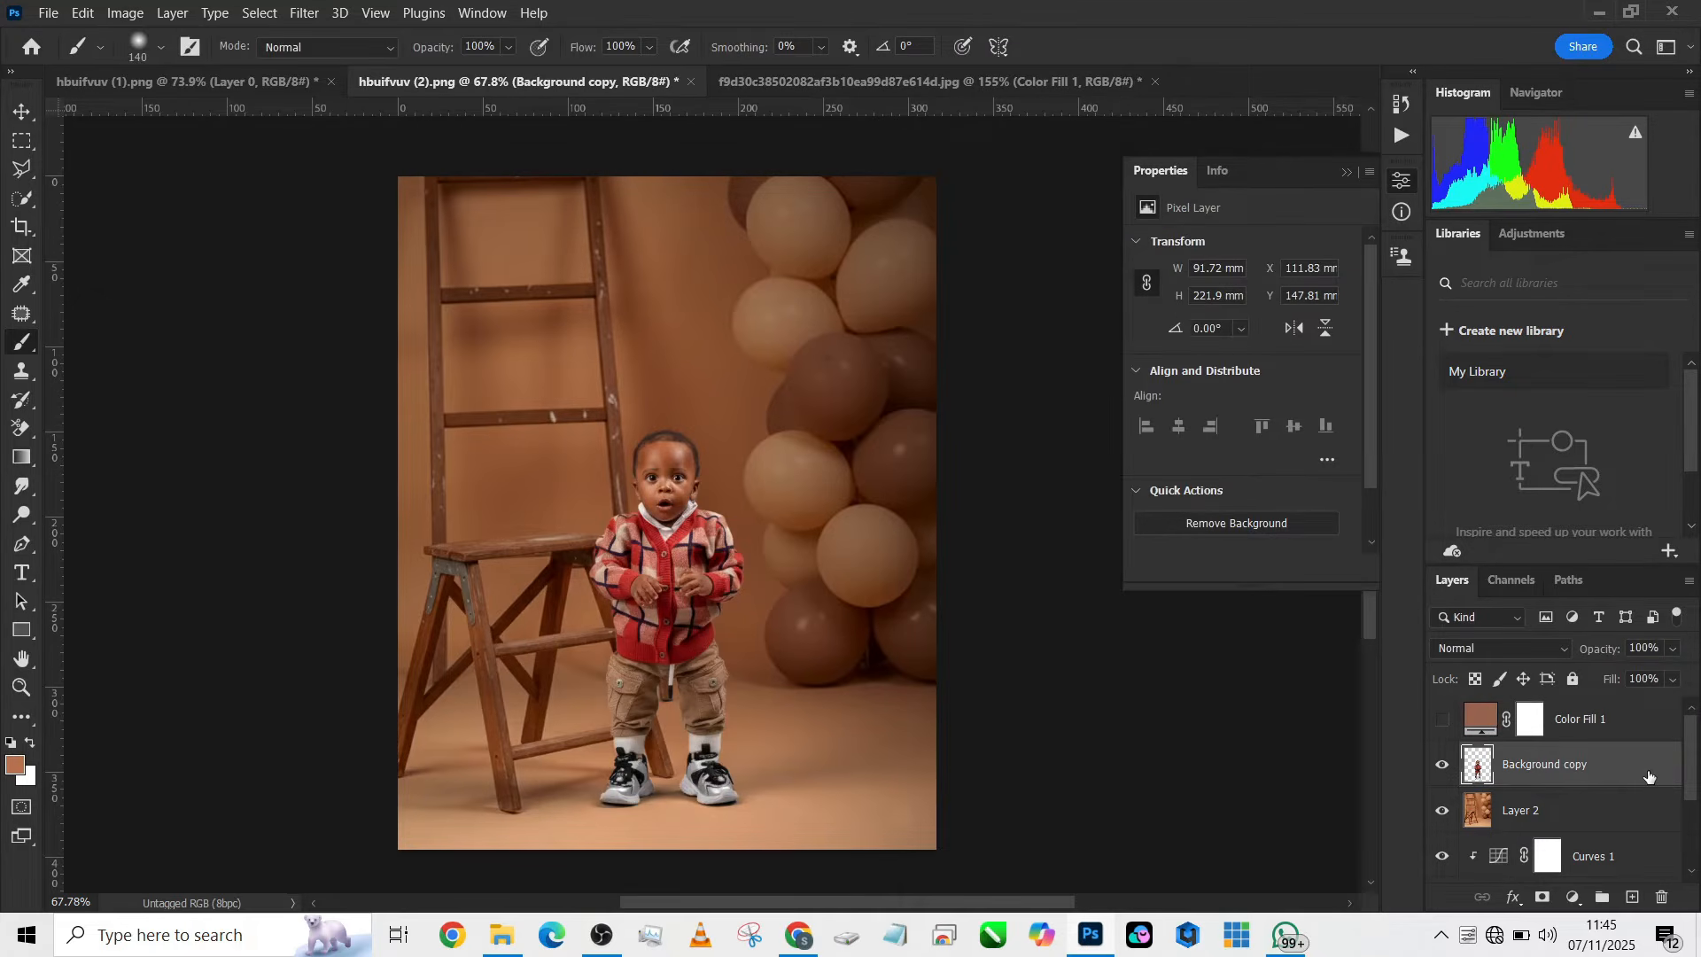
key(ctrl+j)
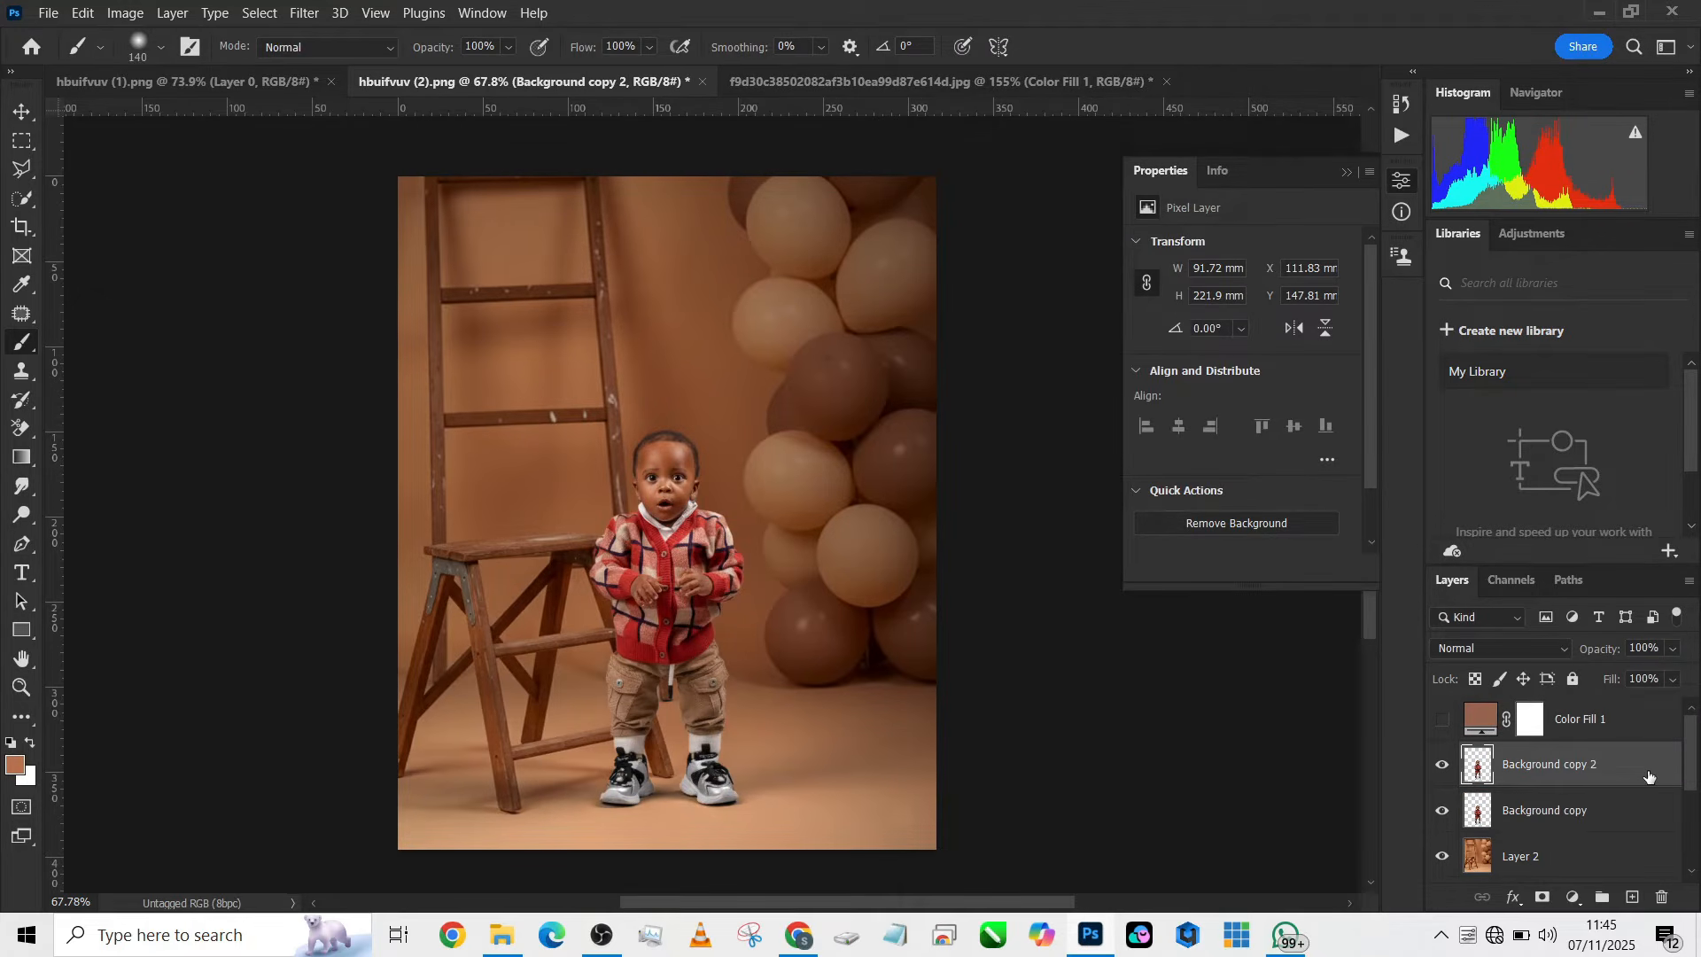
Mask the duplicated child layer by Color Range with Sampled Colors at fuzziness 10, and move that mask onto Color Fill 1
click(1543, 898)
click(259, 12)
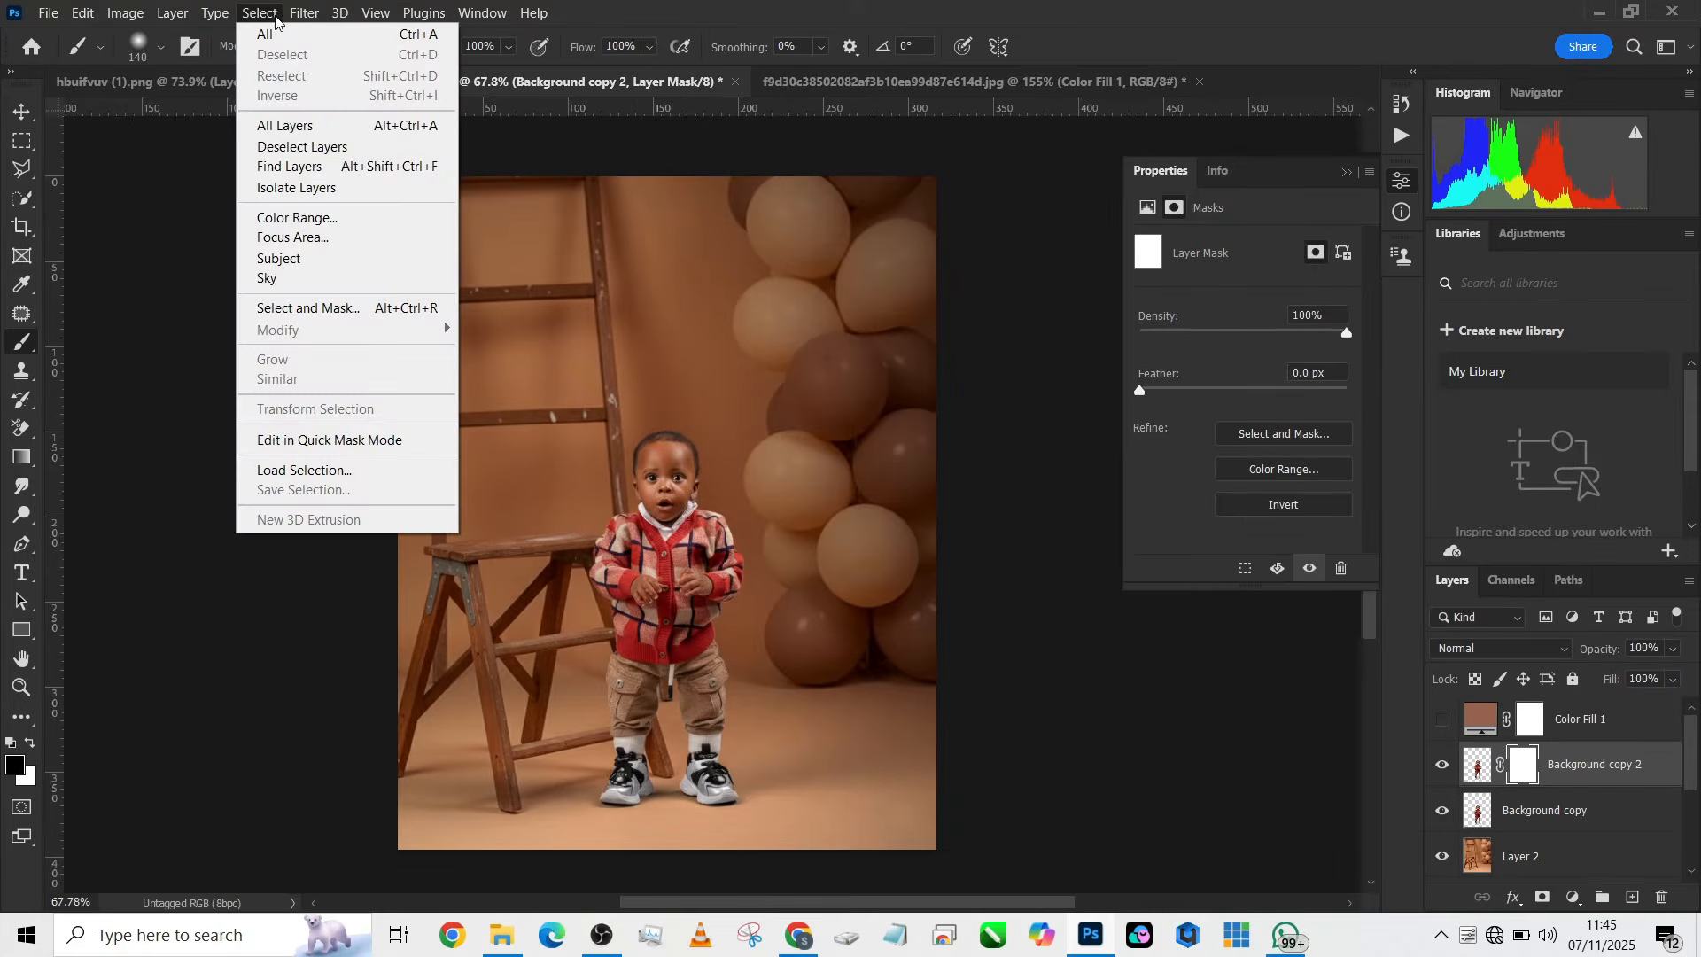
click(301, 217)
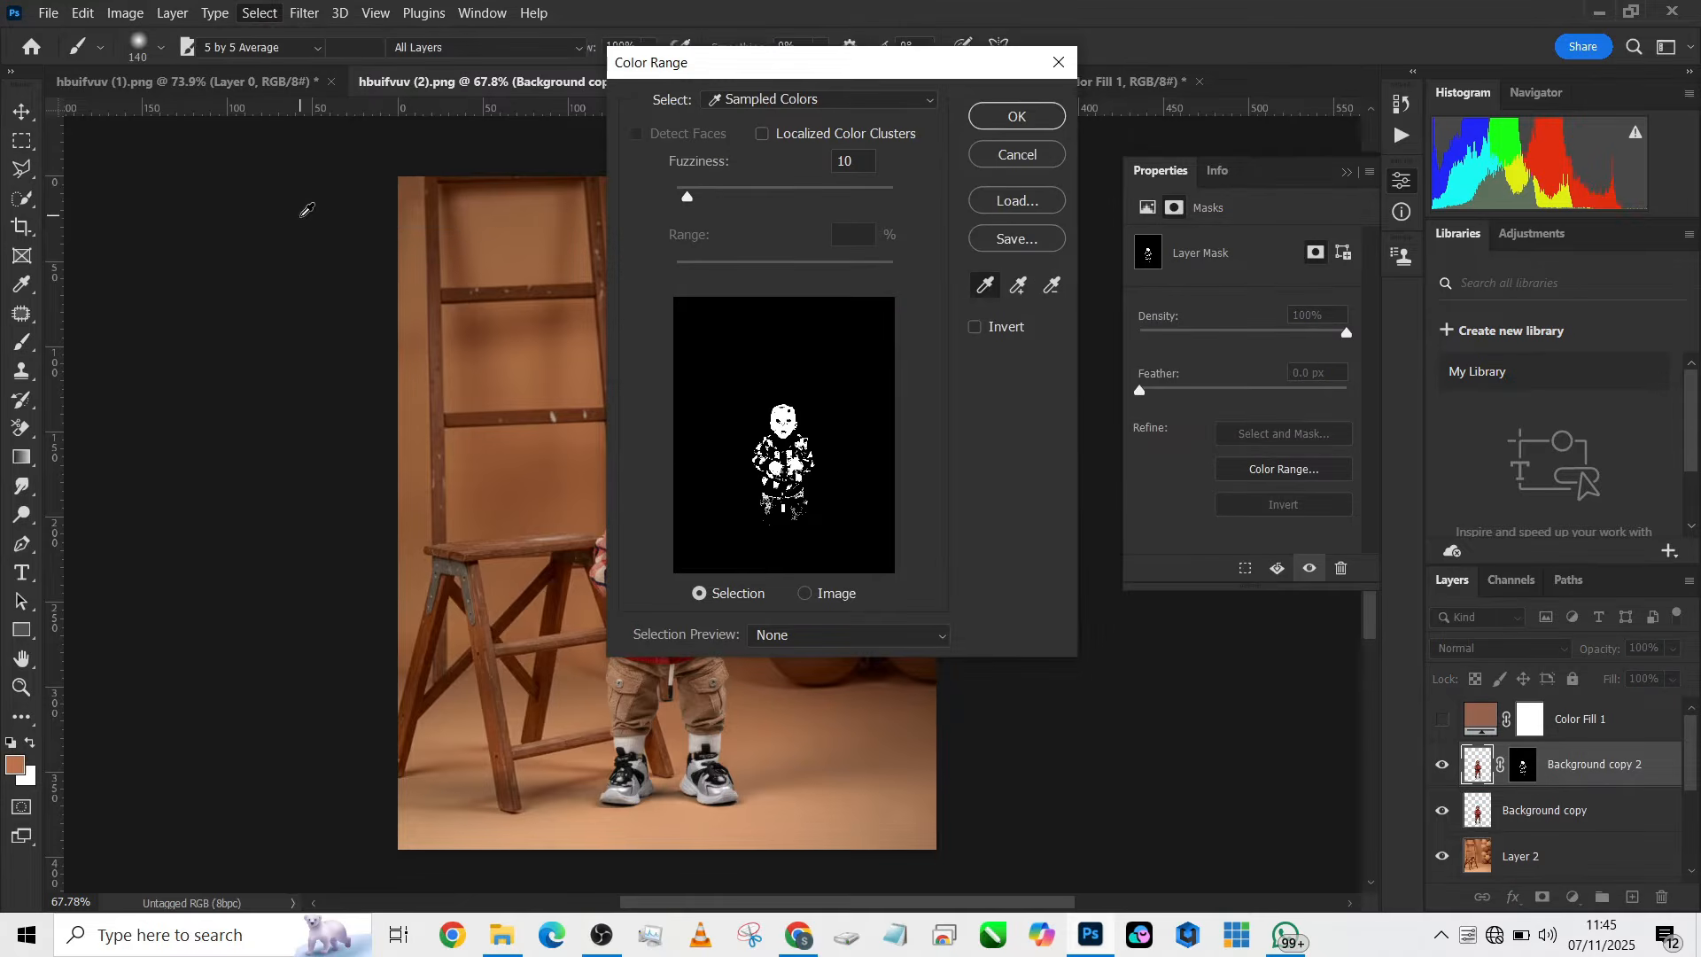
drag(784, 78, 1027, 130)
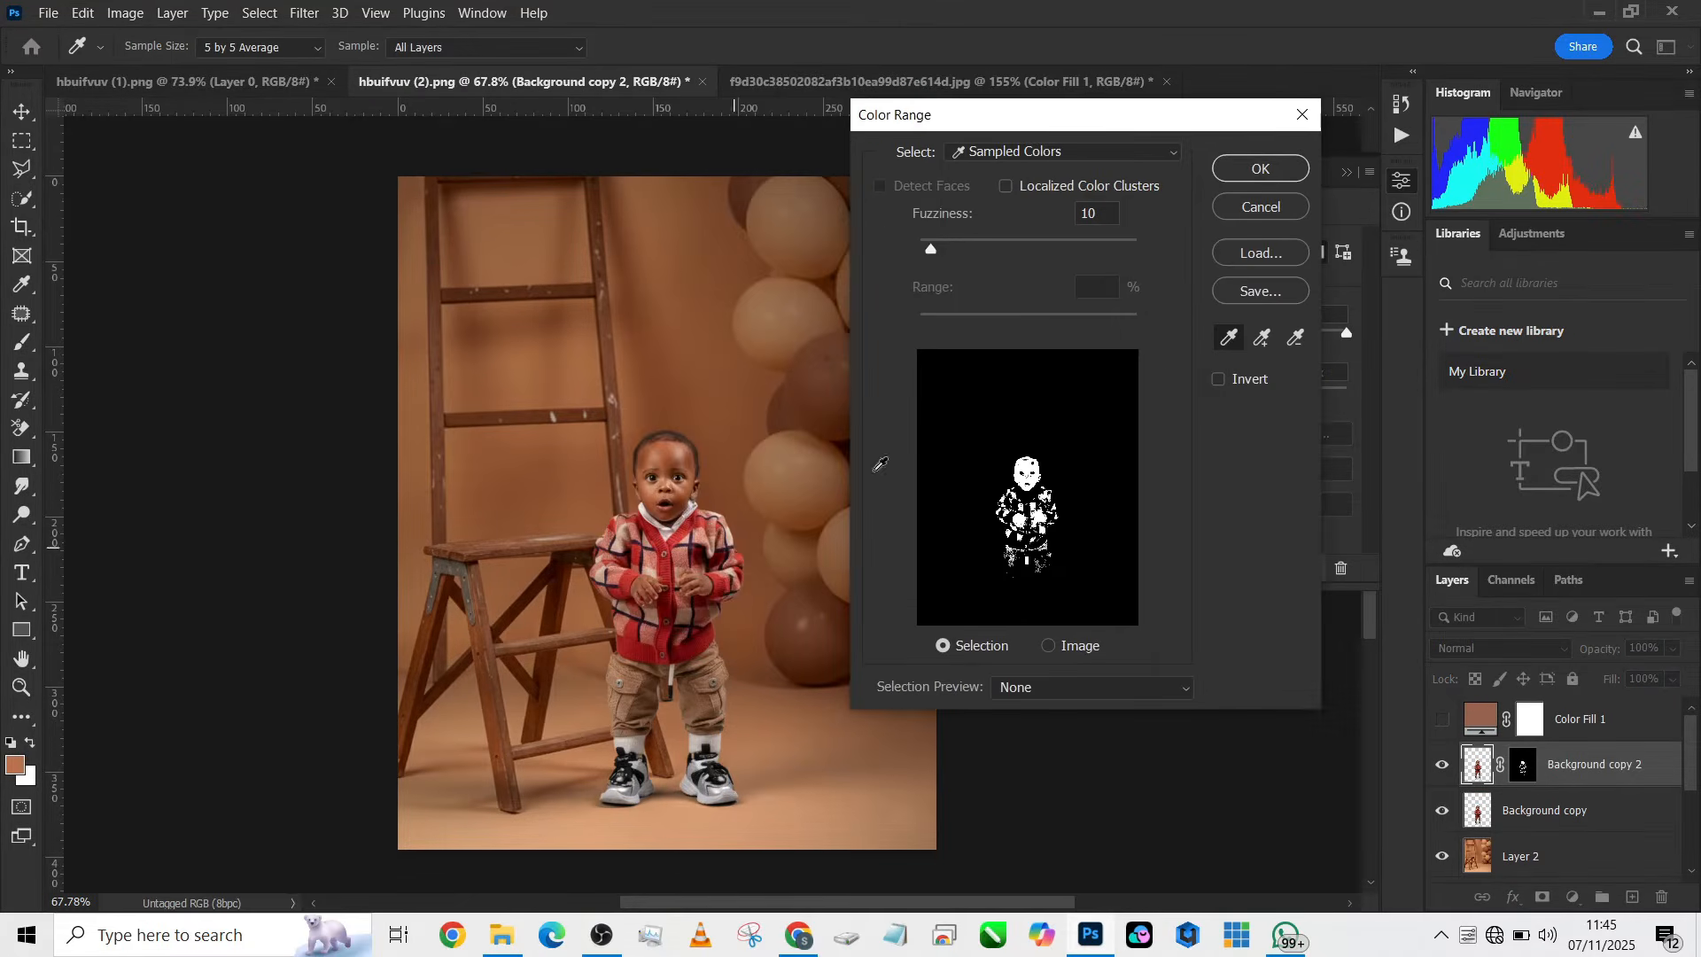
click(1262, 171)
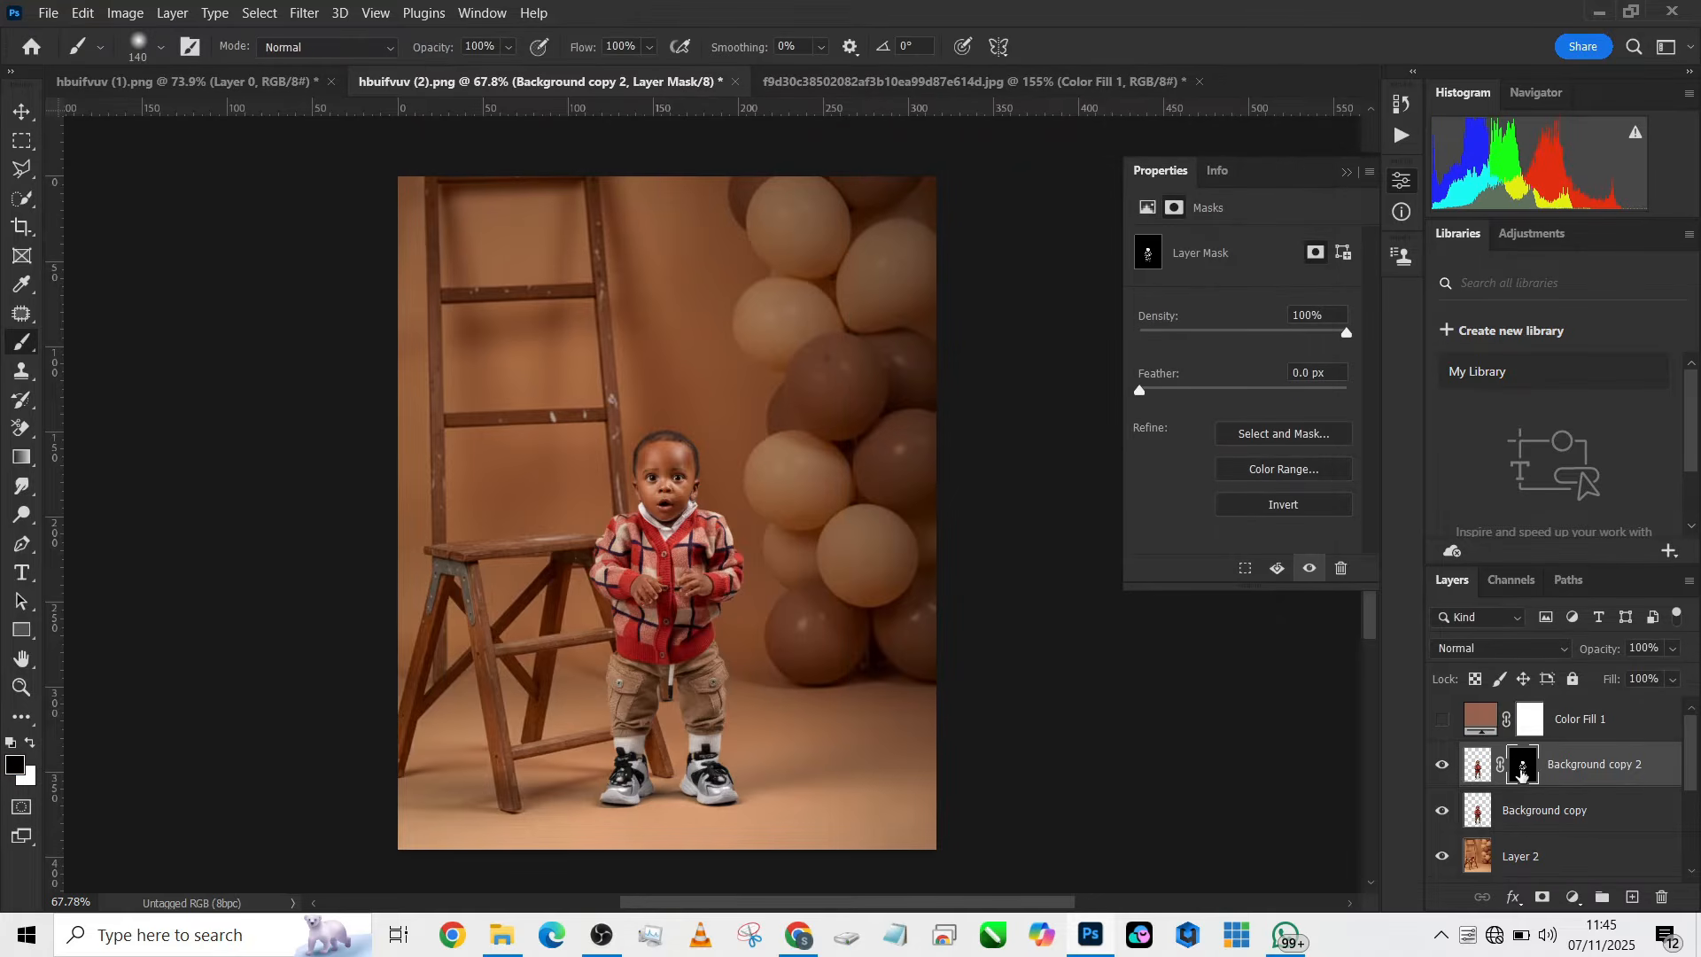
drag(1523, 767, 1528, 731)
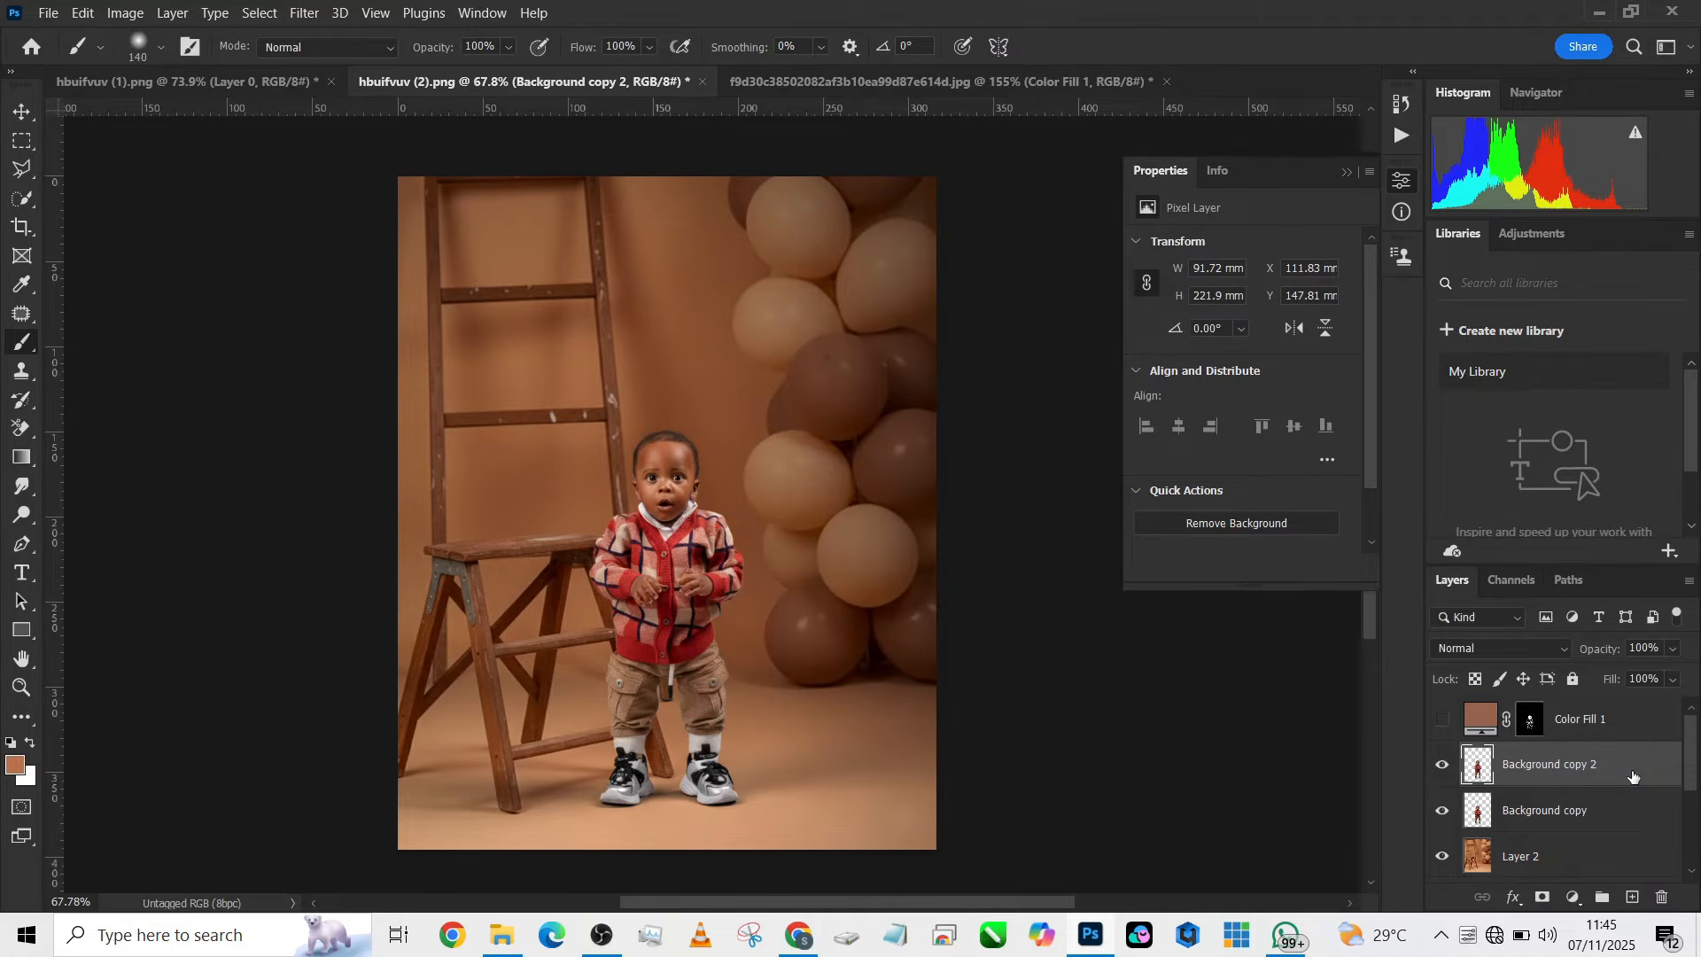
Try masking Background copy 2 by Color Range again, adding several sampled skin tones from the child's face
click(1543, 896)
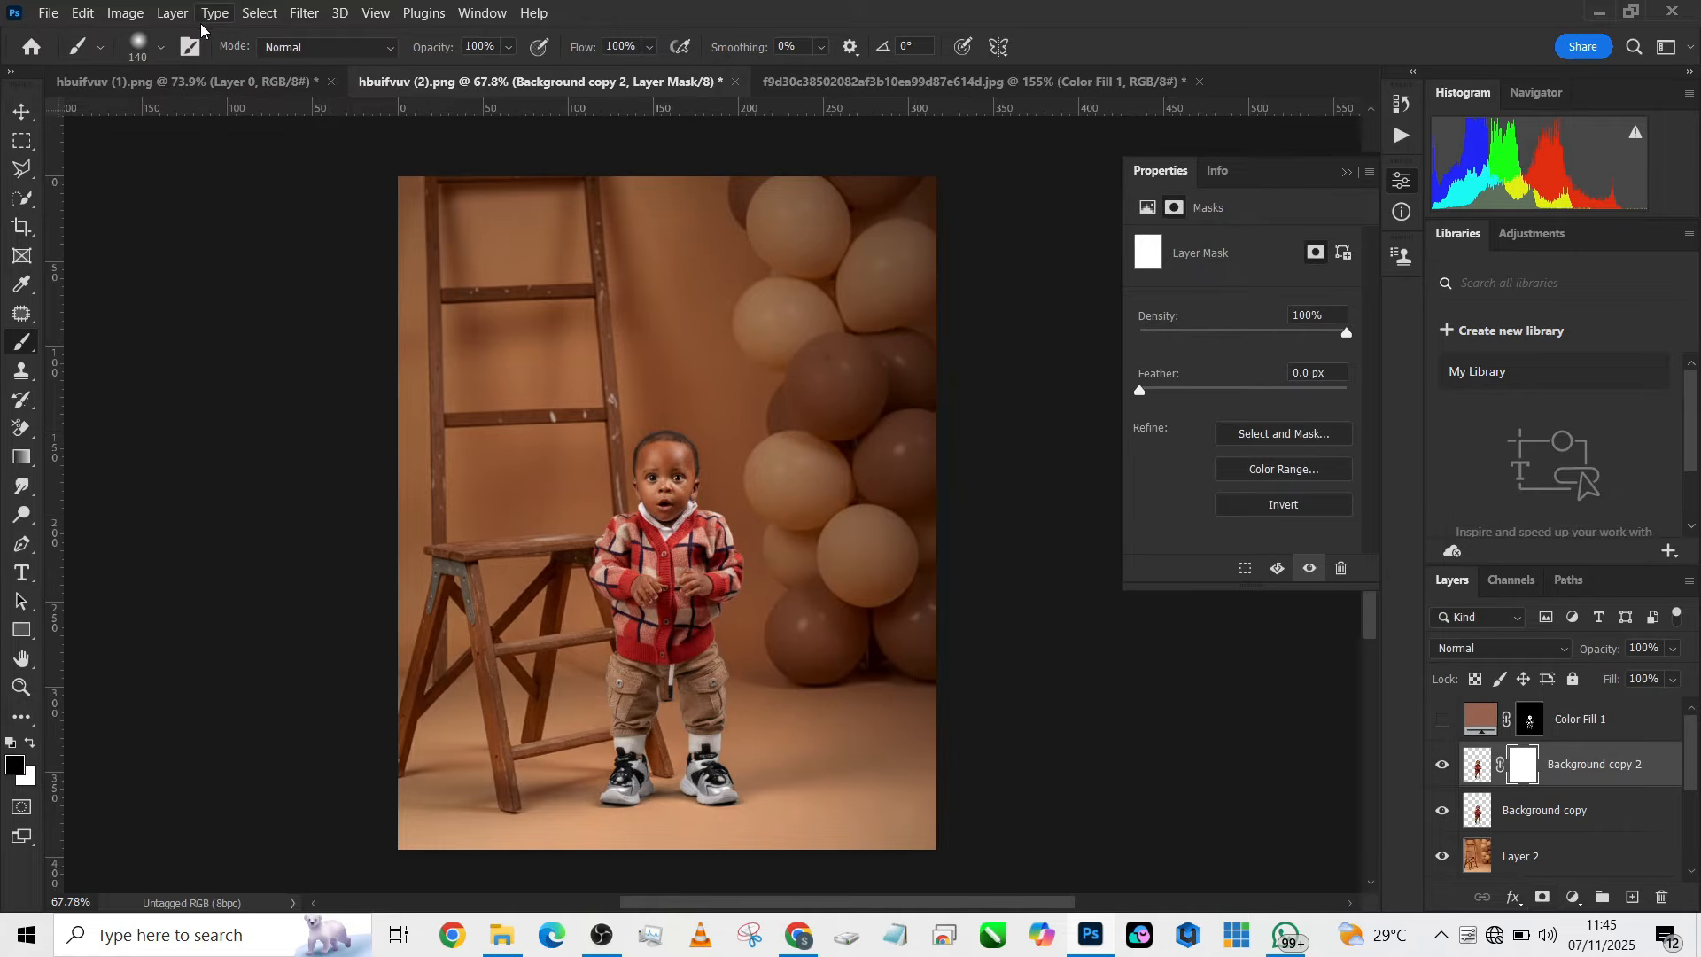
click(258, 13)
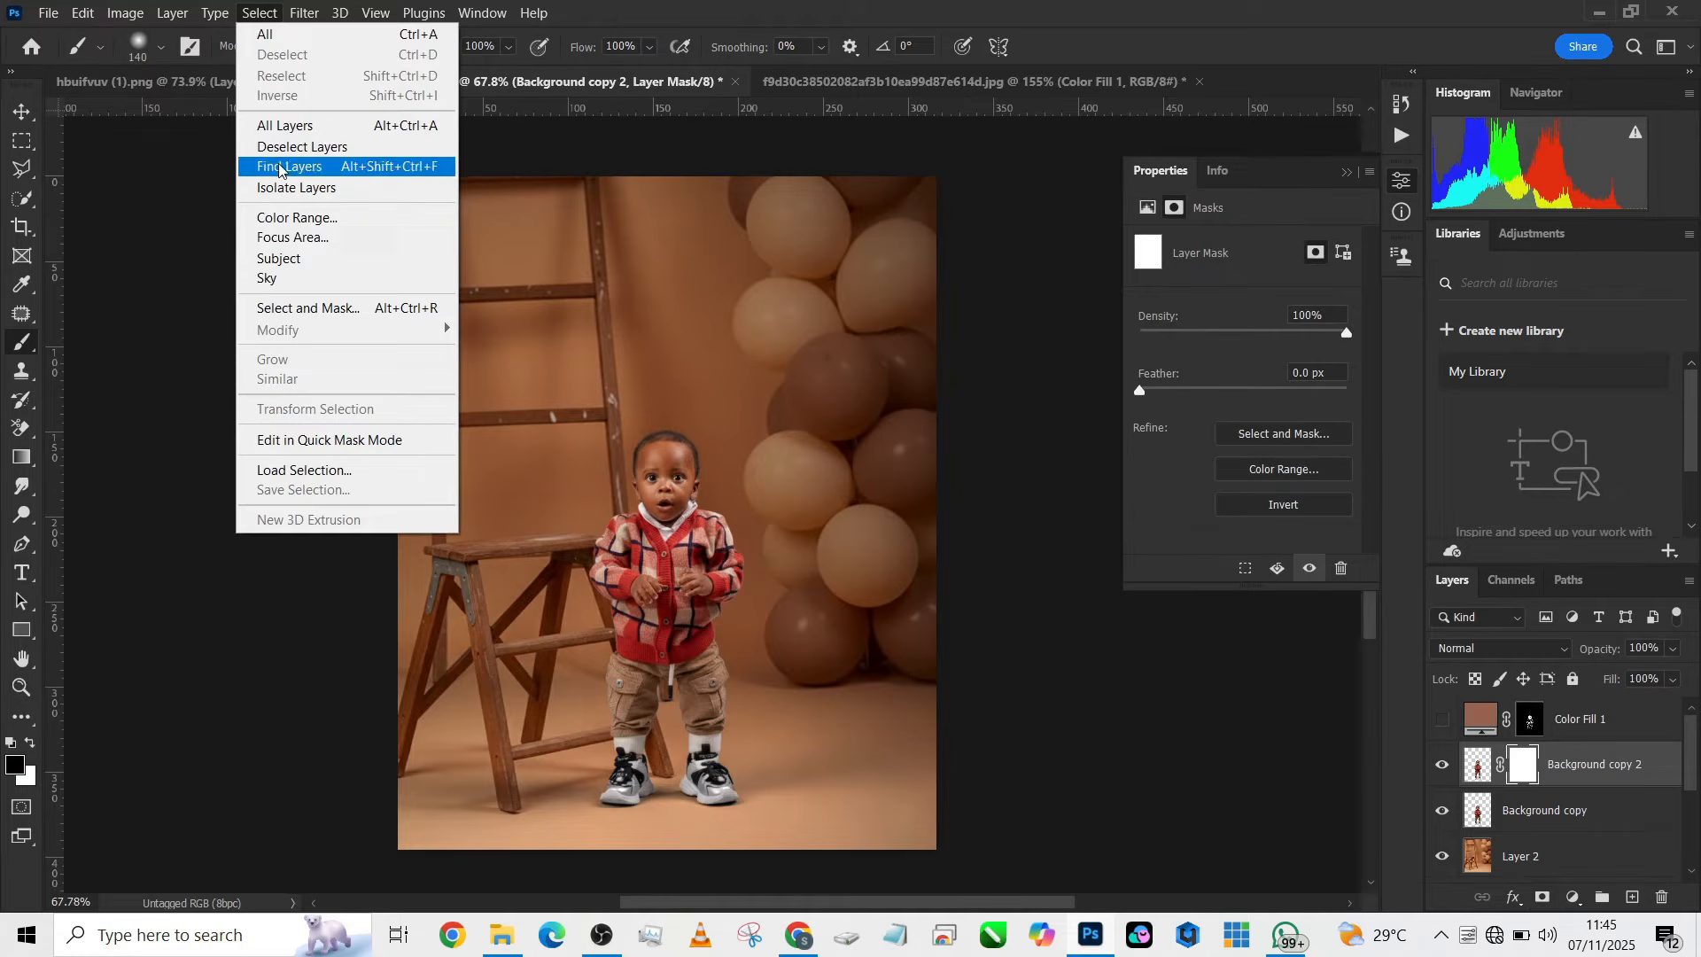
click(299, 218)
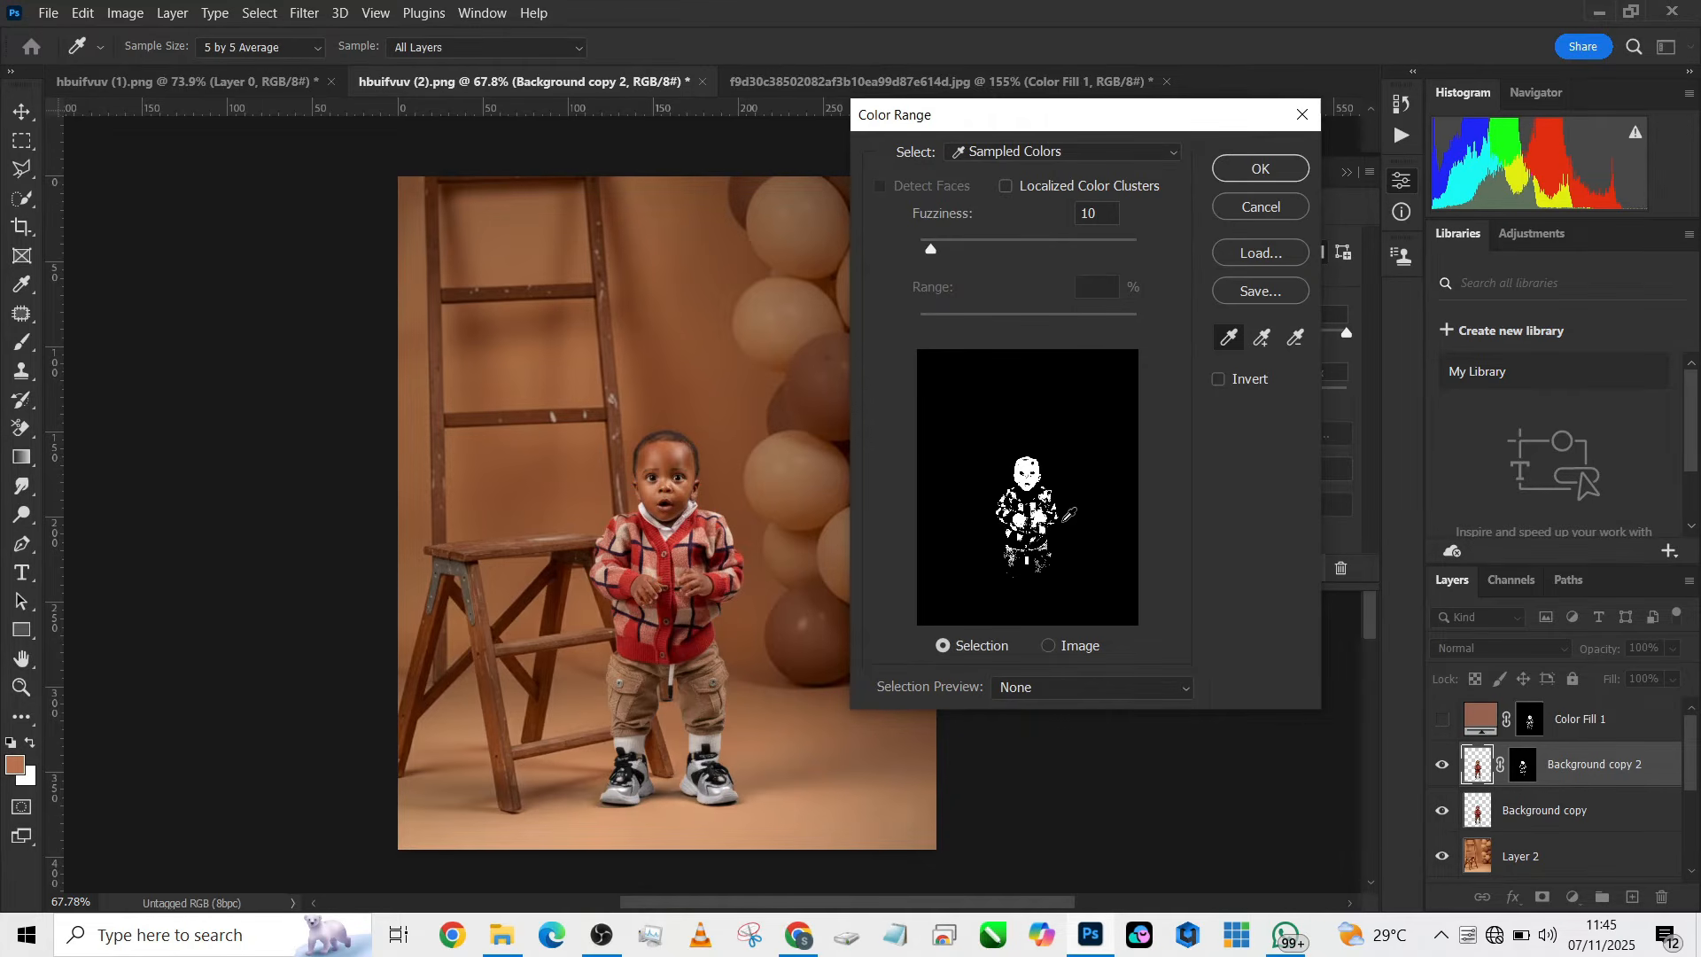
click(984, 400)
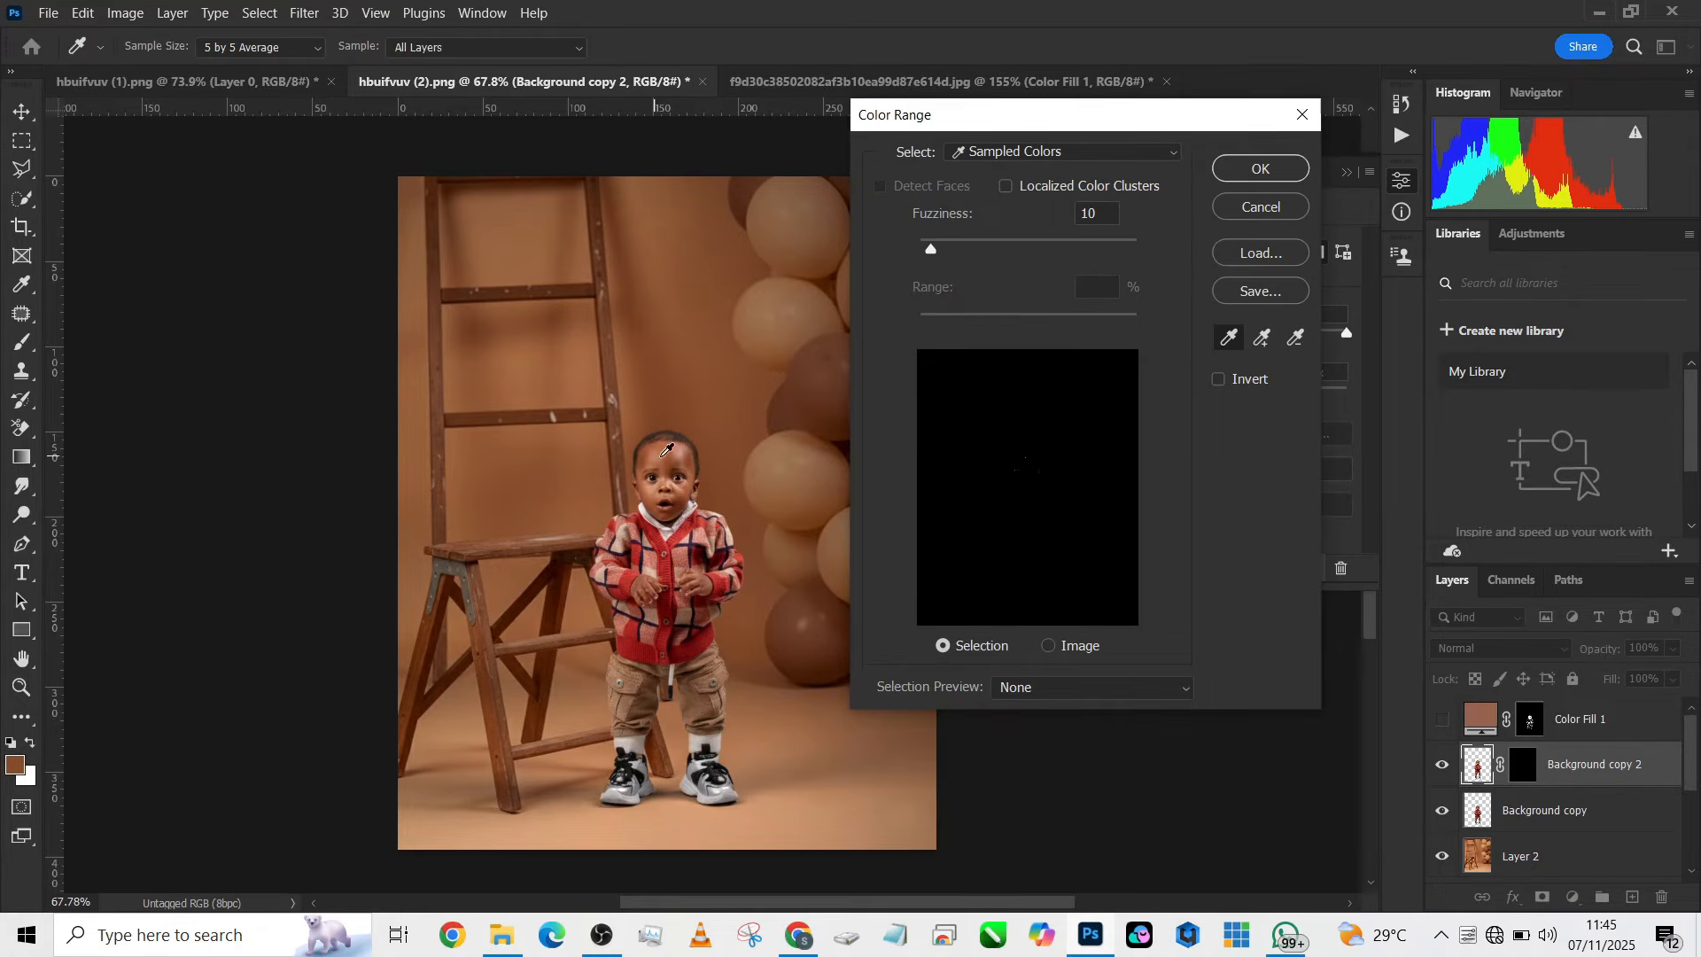
click(669, 448)
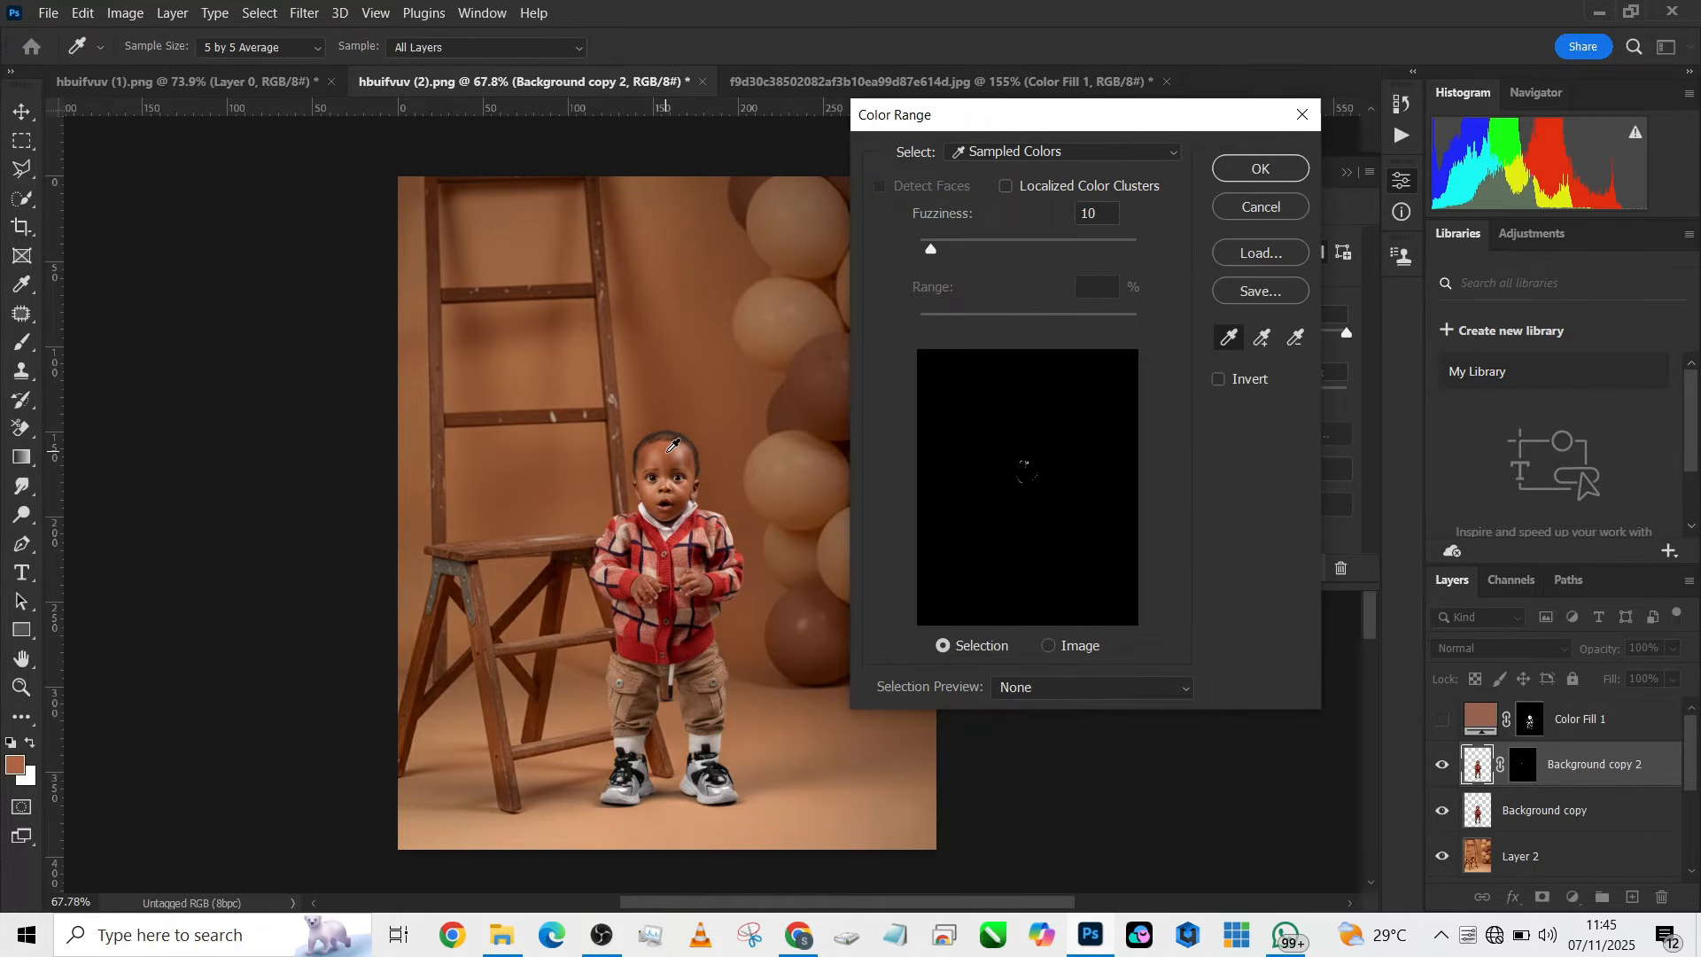
click(1259, 347)
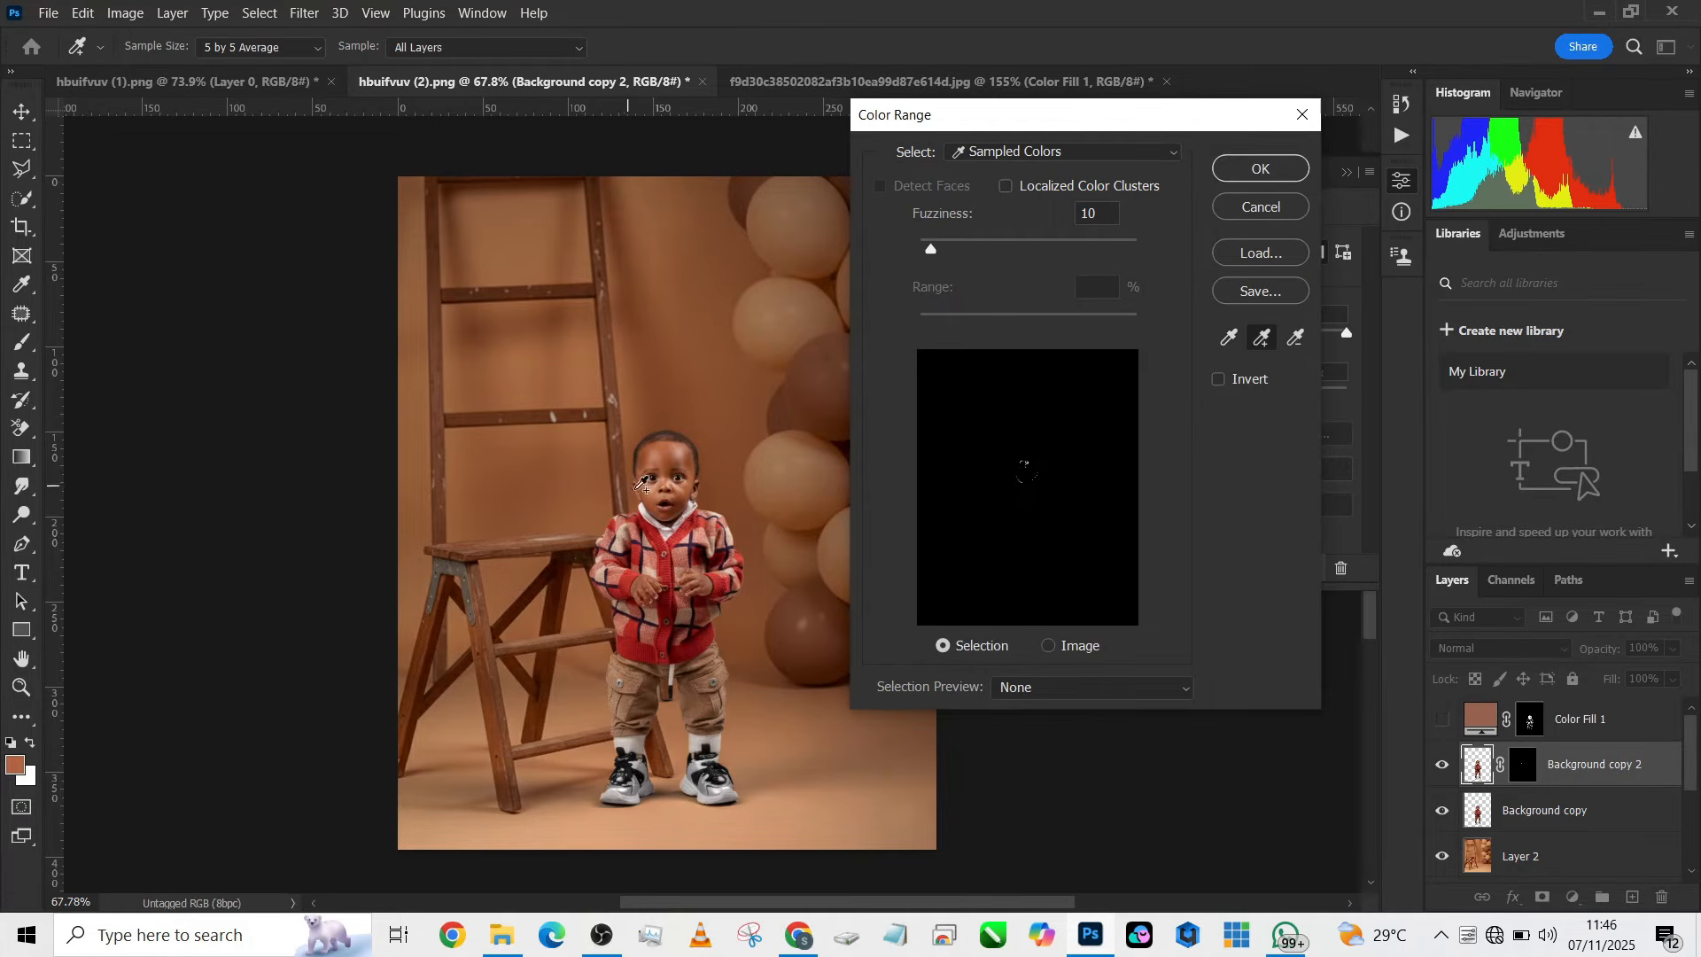
click(656, 484)
click(670, 451)
click(702, 450)
click(694, 443)
click(689, 483)
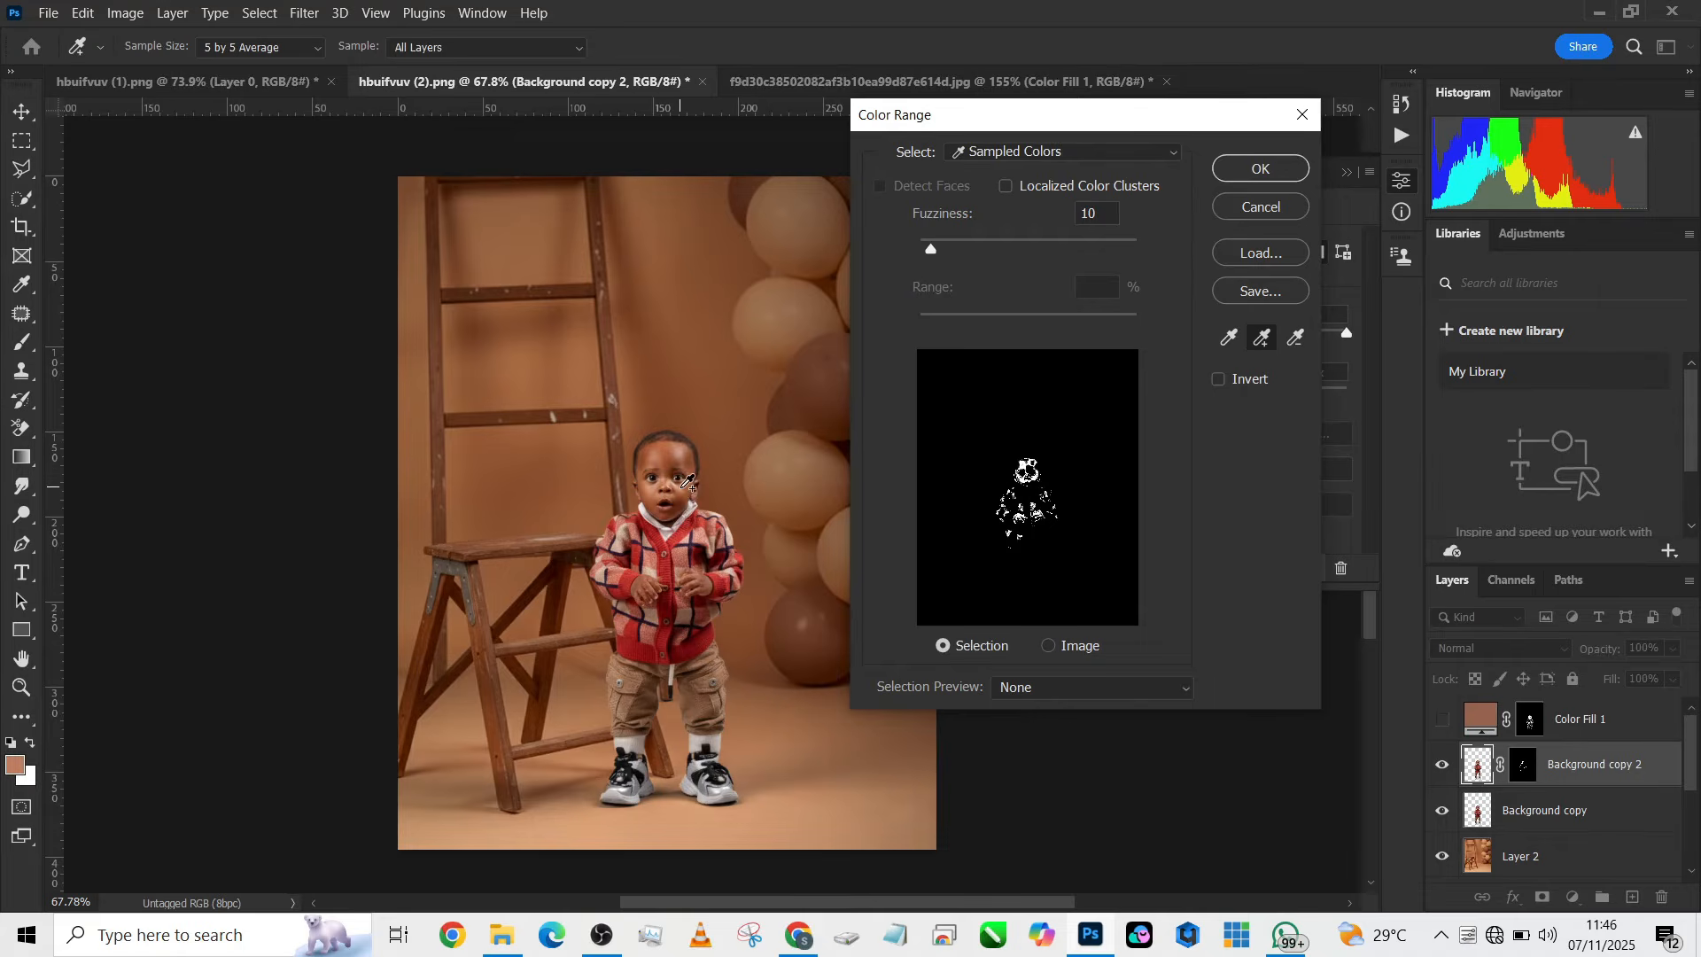
click(1292, 205)
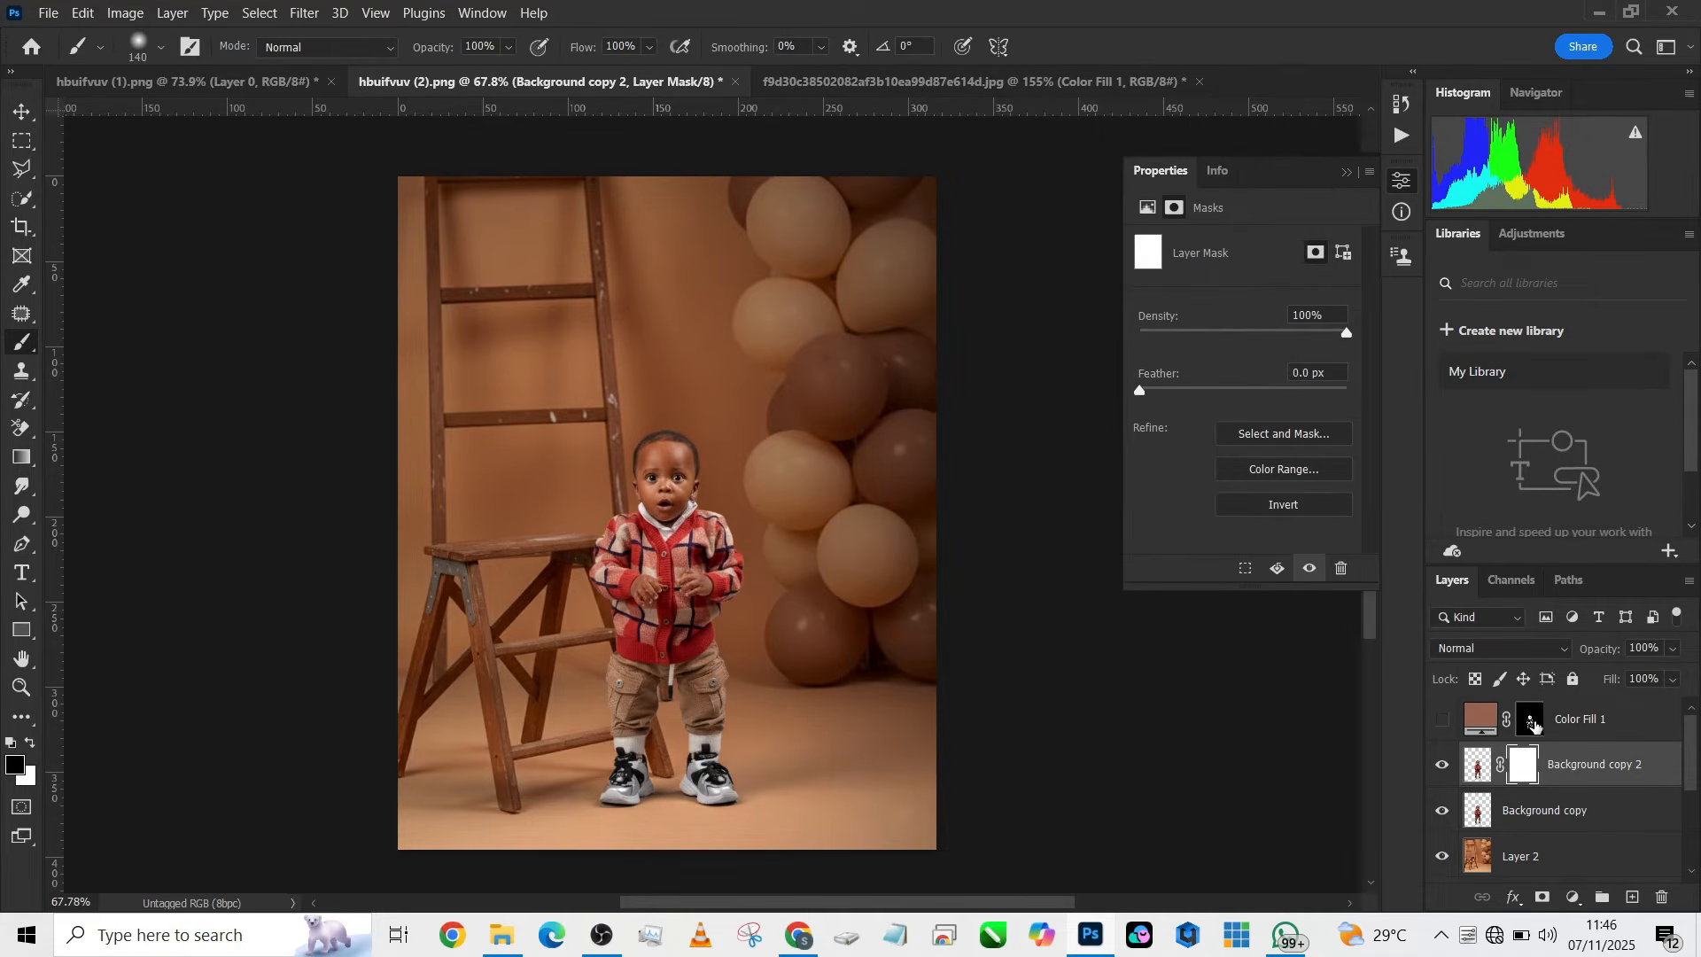
Delete the Background copy 2 layer and show the Color Fill 1 layer
drag(1658, 760, 1661, 896)
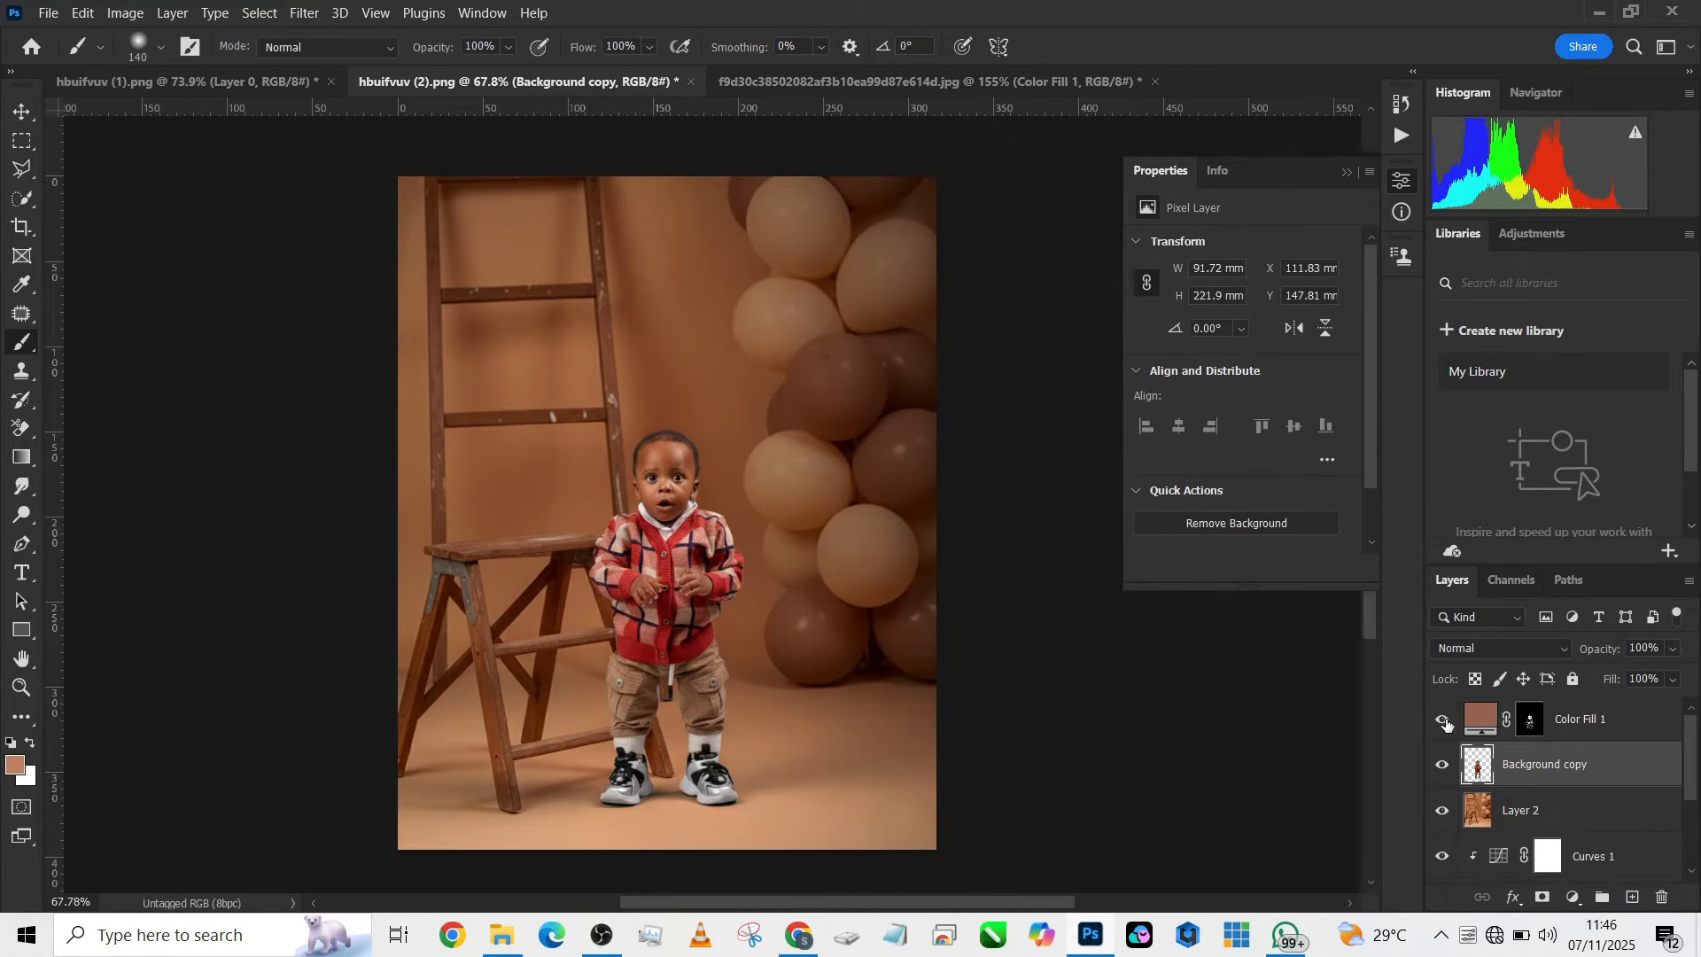
click(1443, 719)
Blend the Color Fill 1 layer in Soft Light mode with its fill set to 42%
click(1647, 726)
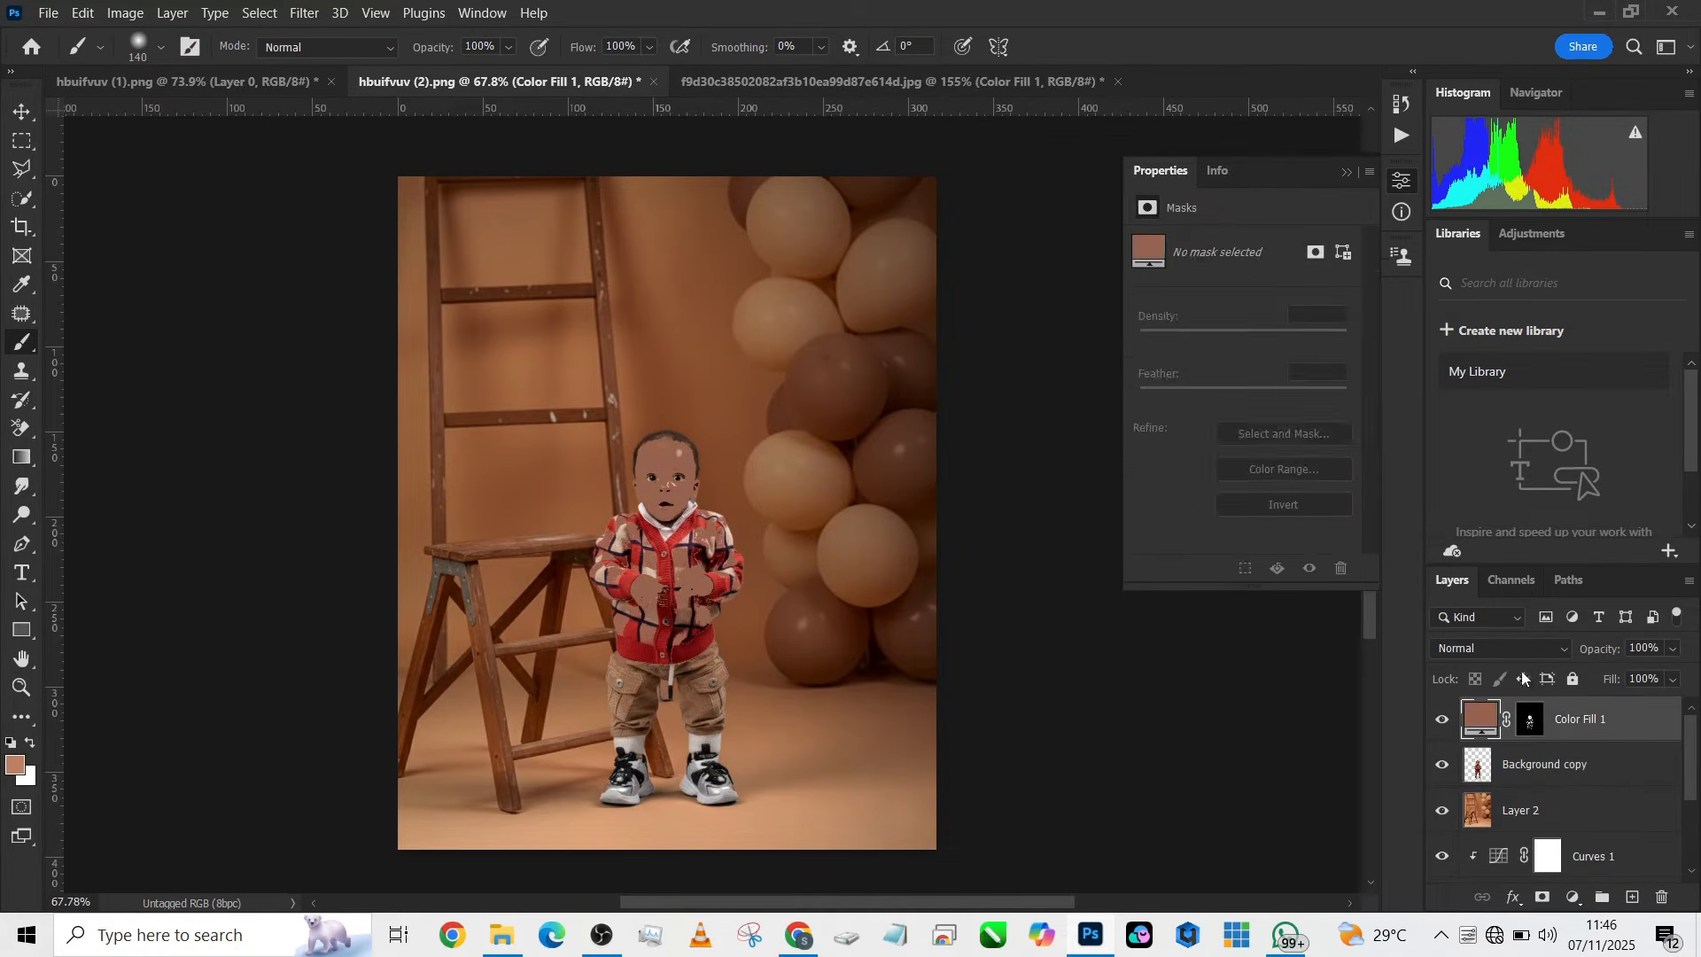
click(1495, 647)
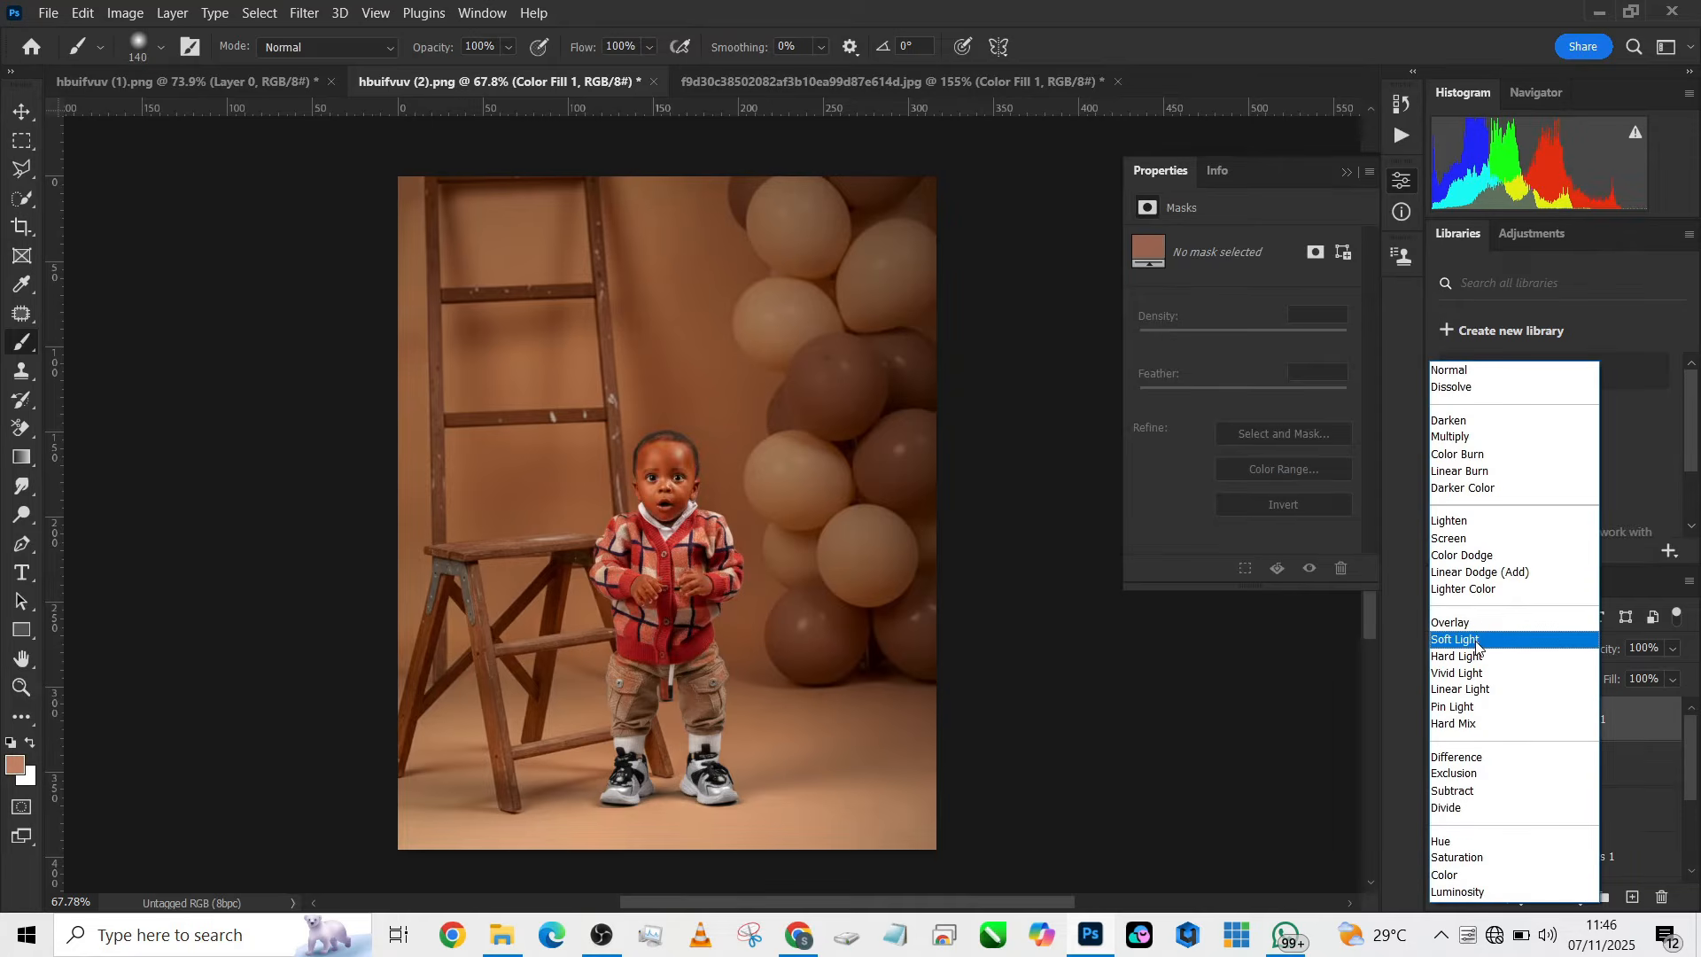
click(1477, 639)
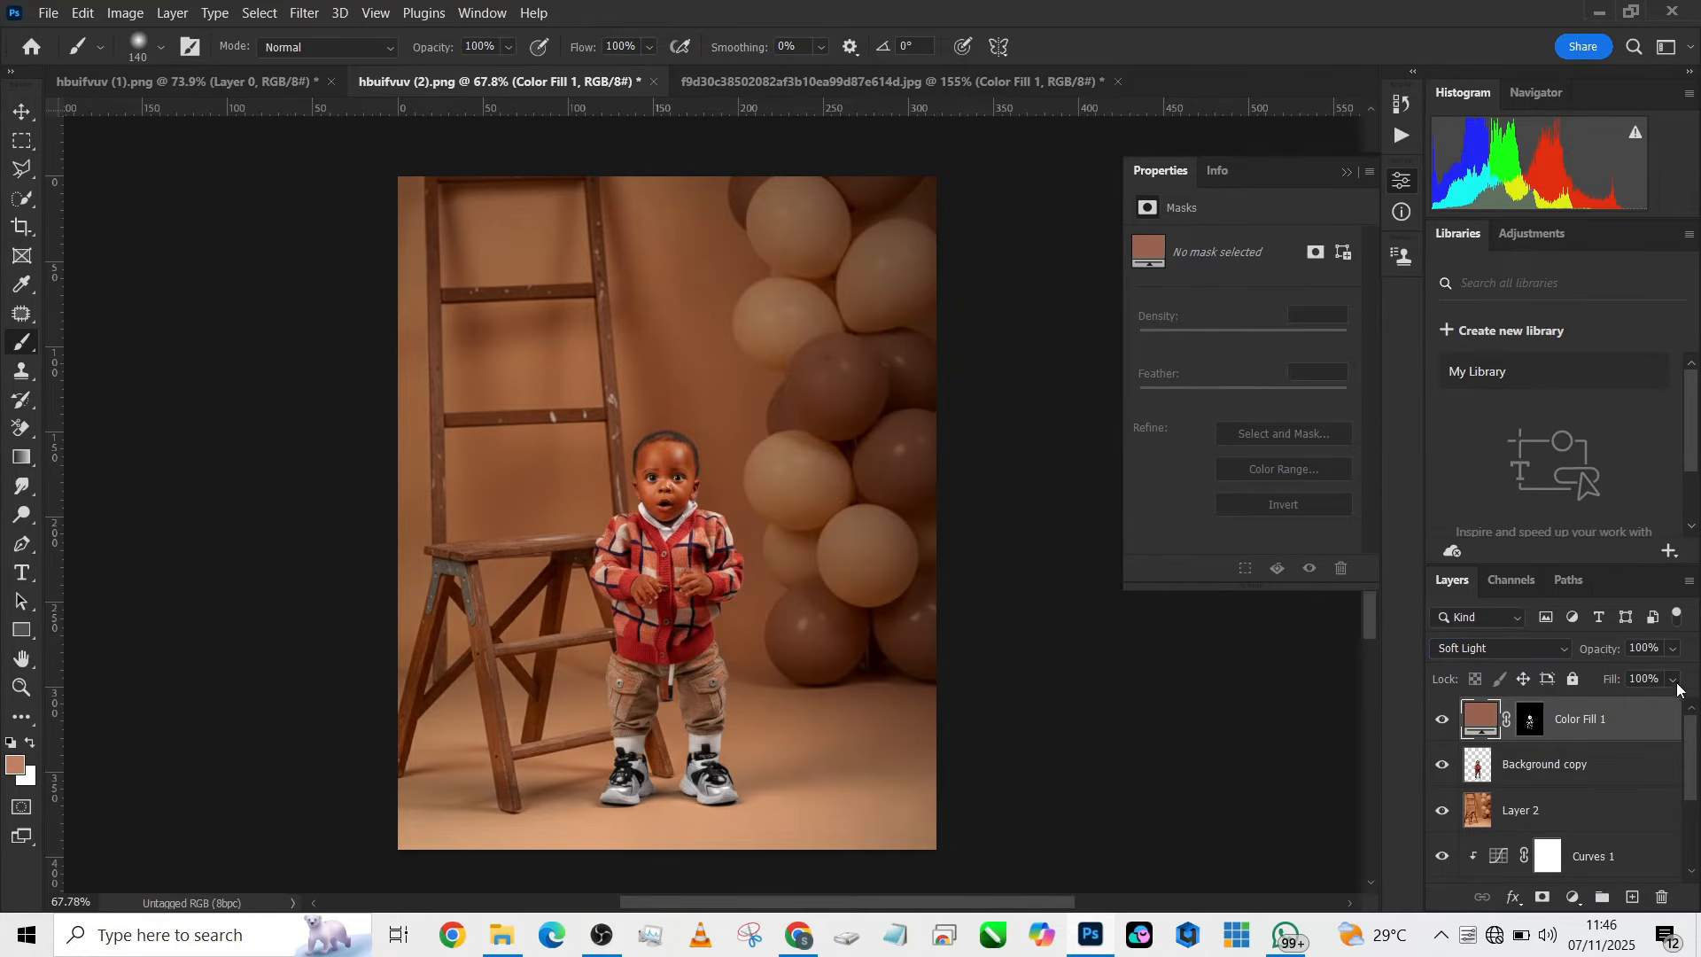
drag(1674, 680, 1627, 704)
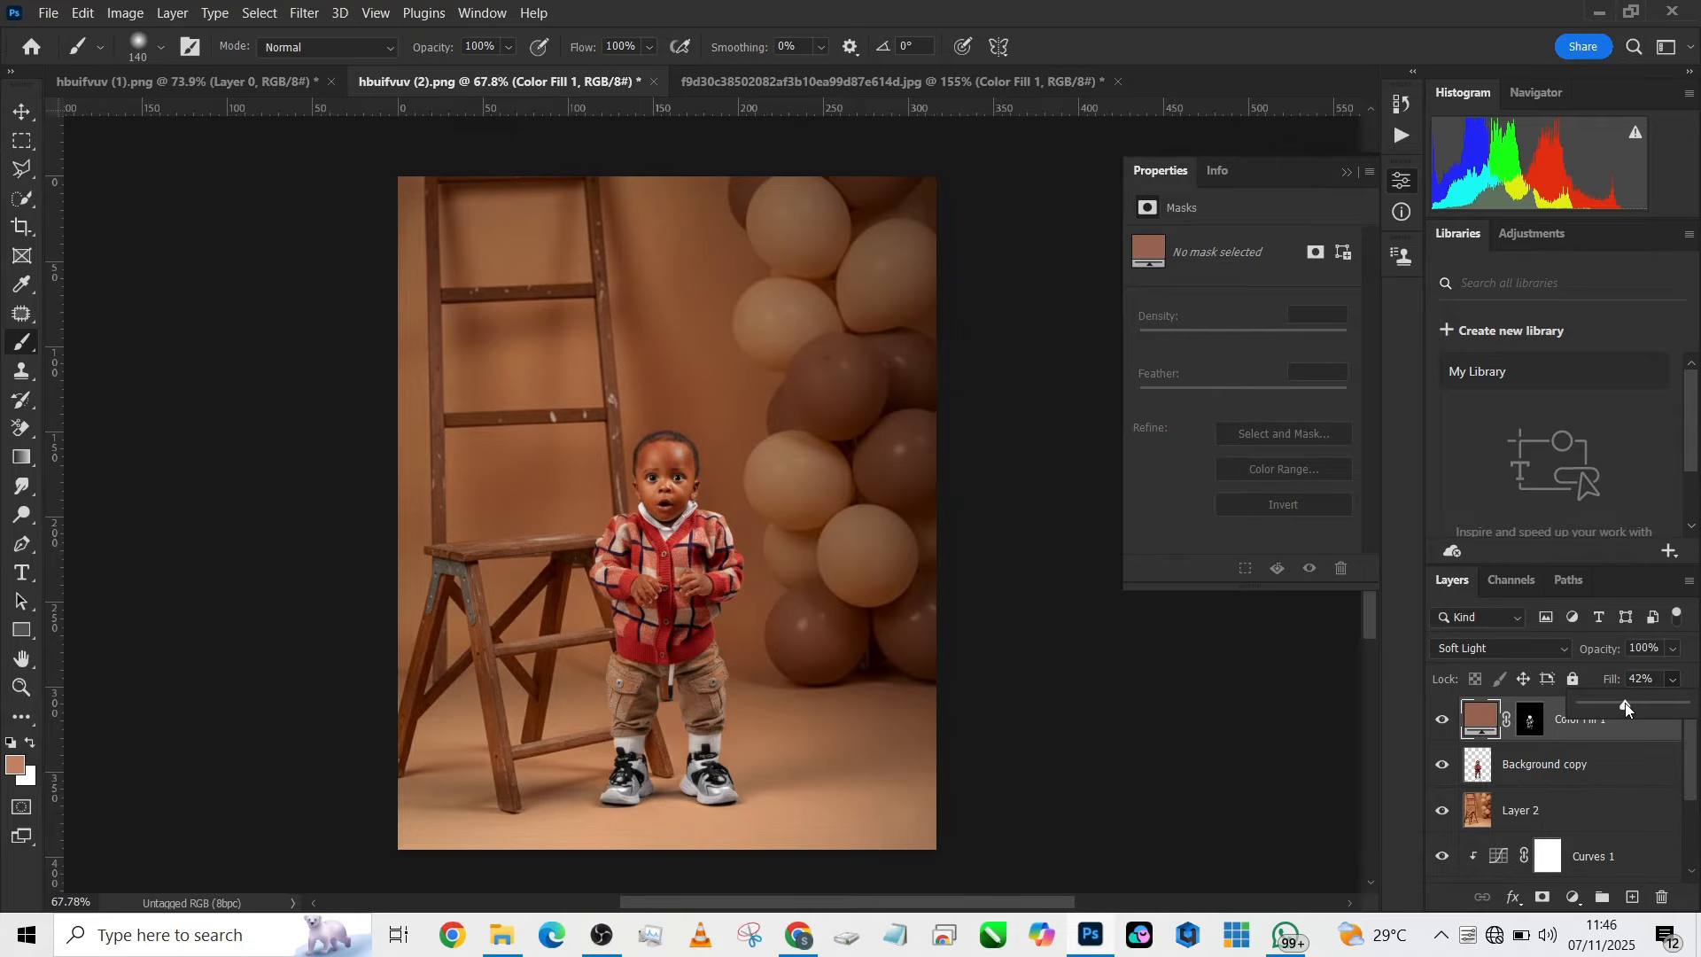
Compare the child's face with the Color Fill 1 layer hidden and shown
scroll(726, 409, up, 5)
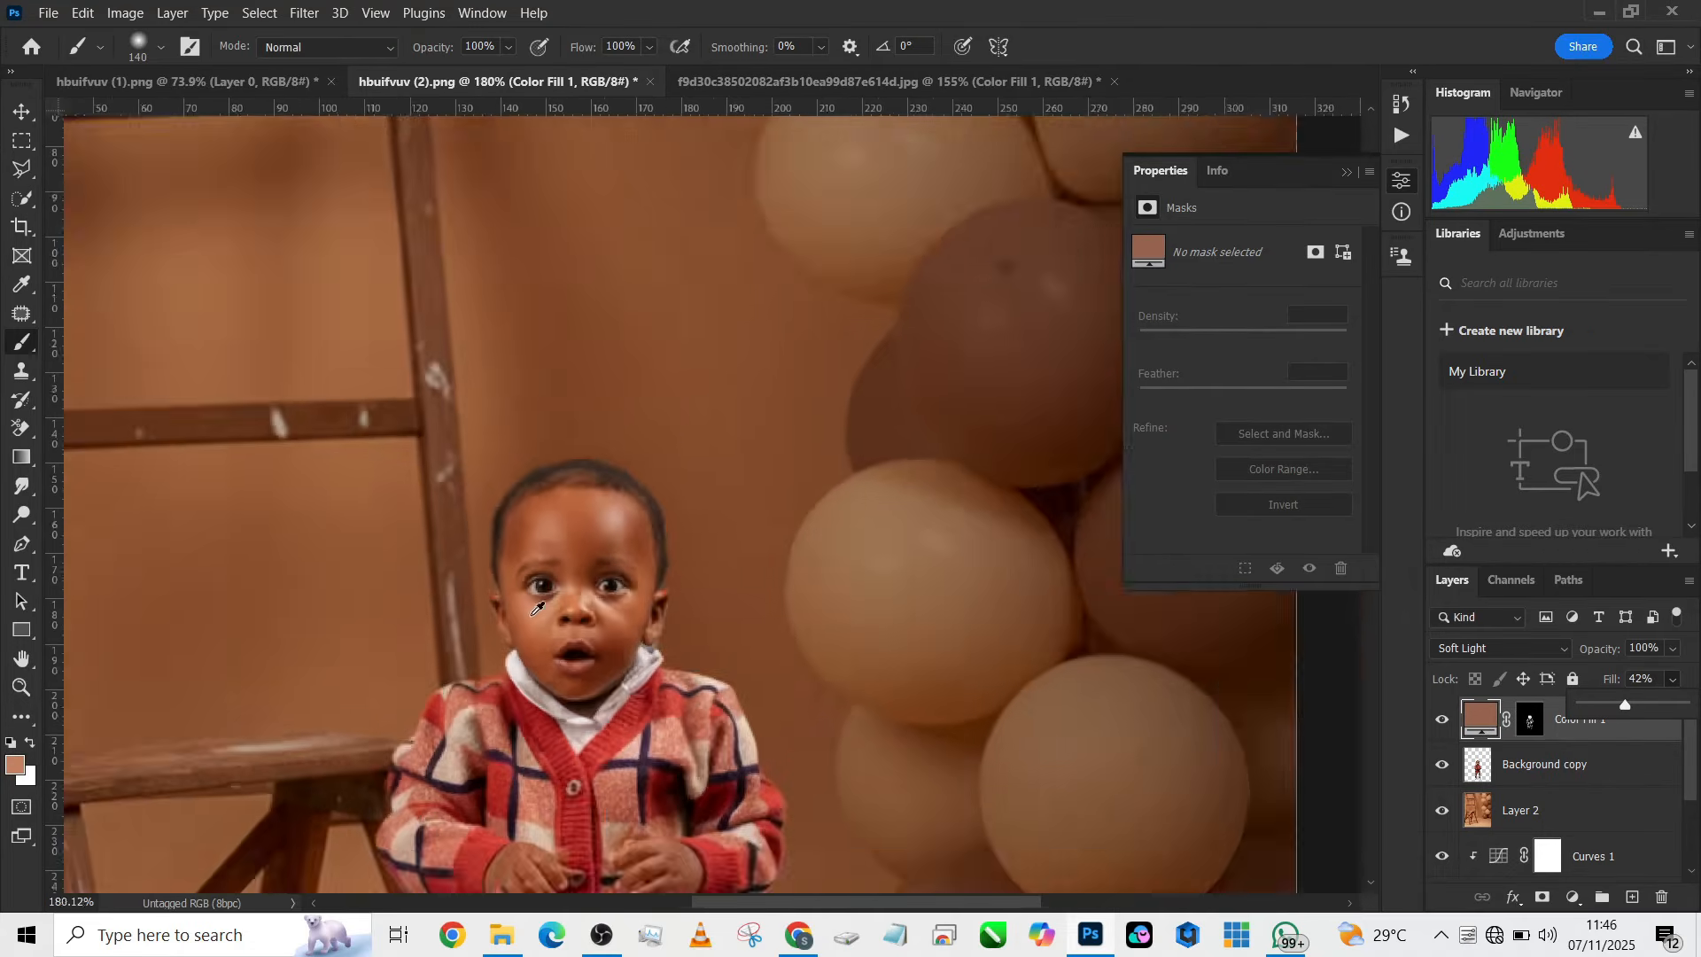
scroll(537, 609, up, 3)
scroll(890, 631, down, 2)
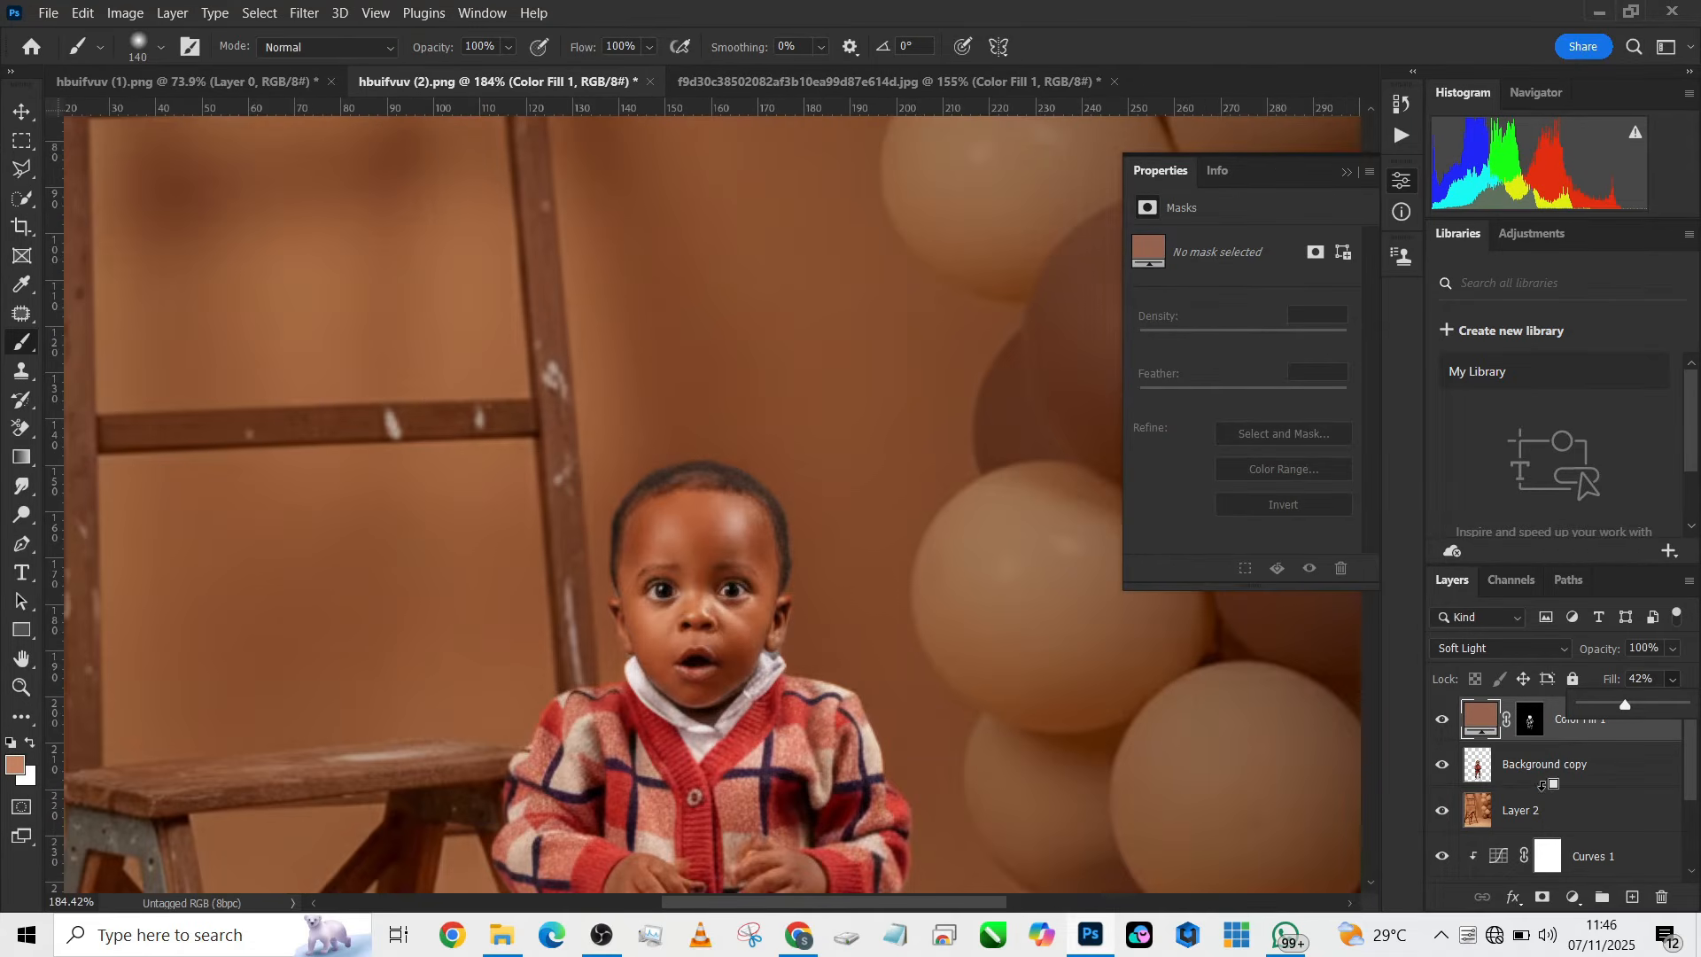
click(1439, 719)
click(1438, 719)
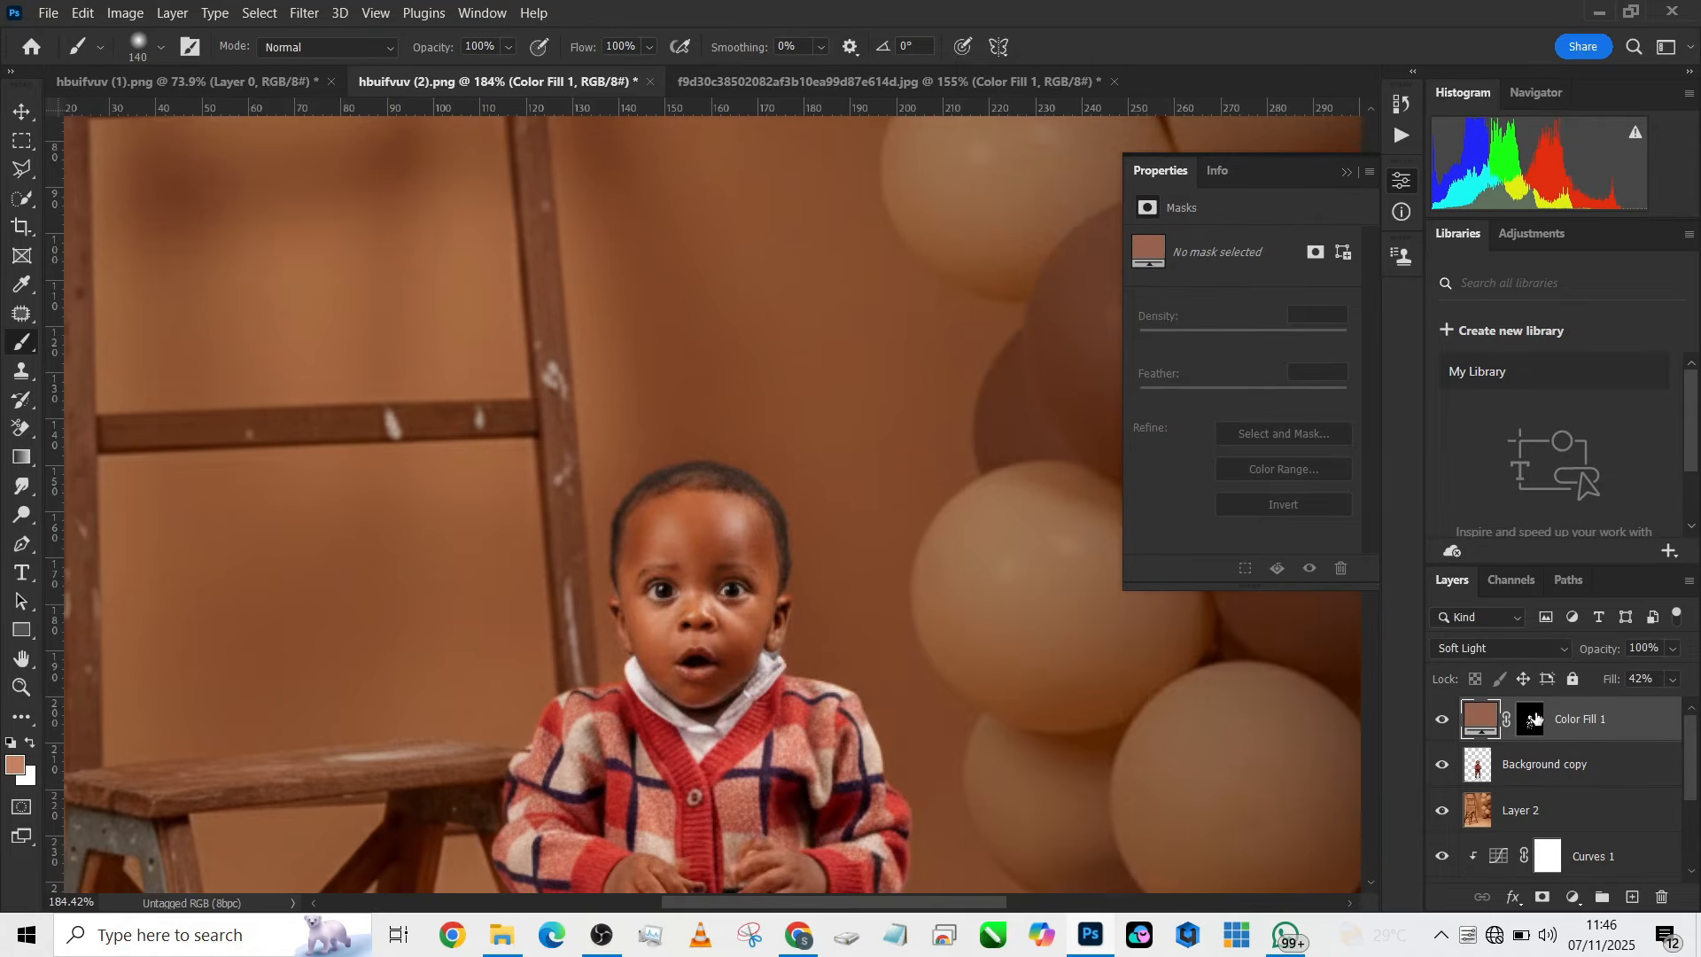
Target the Color Fill 1 mask with white as the foreground colour and reduce the brush size to 34
click(1530, 719)
key(x)
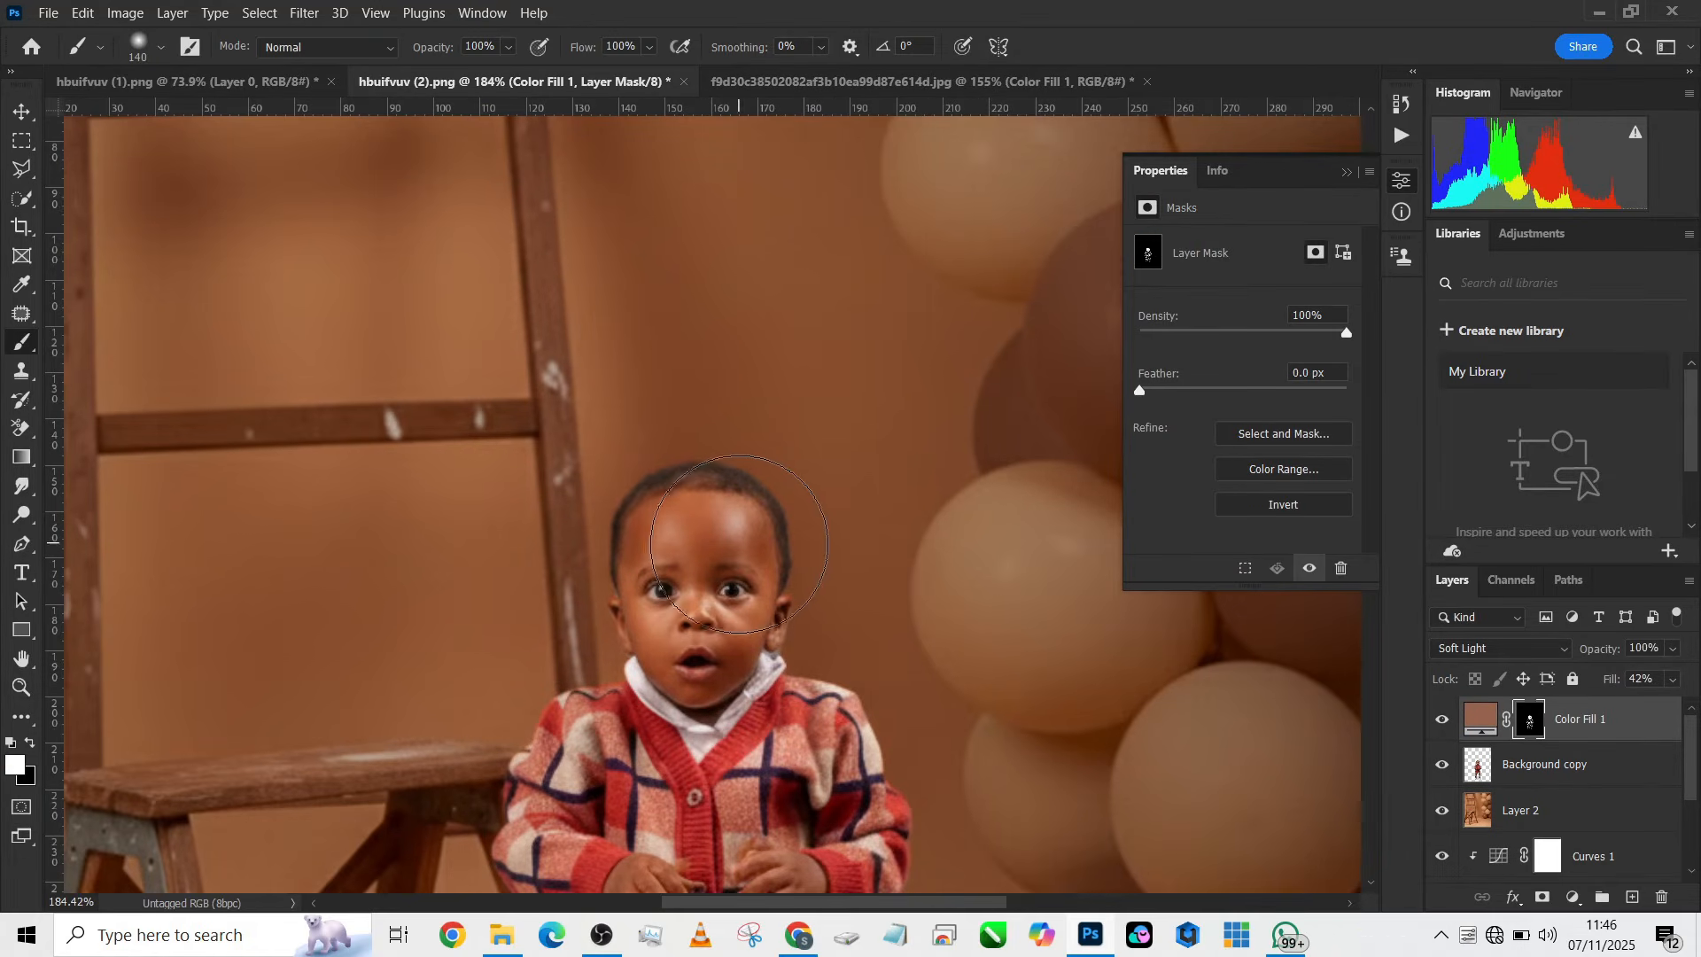
drag(731, 545, 625, 544)
scroll(673, 584, down, 5)
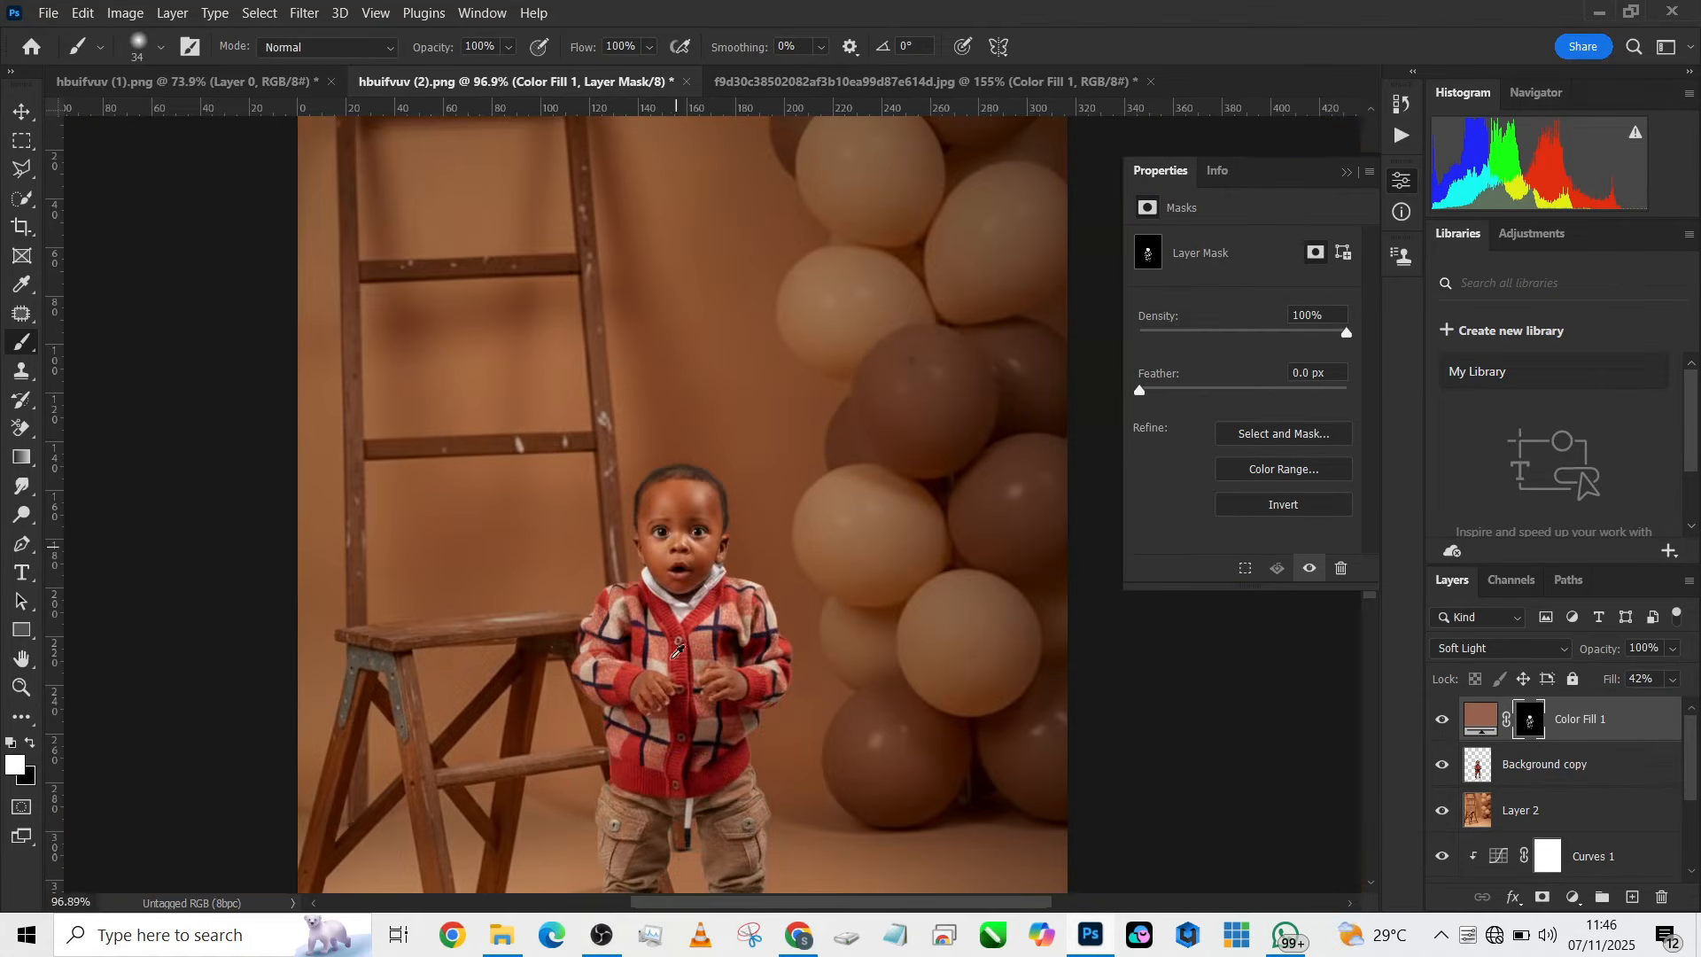
drag(729, 734, 759, 582)
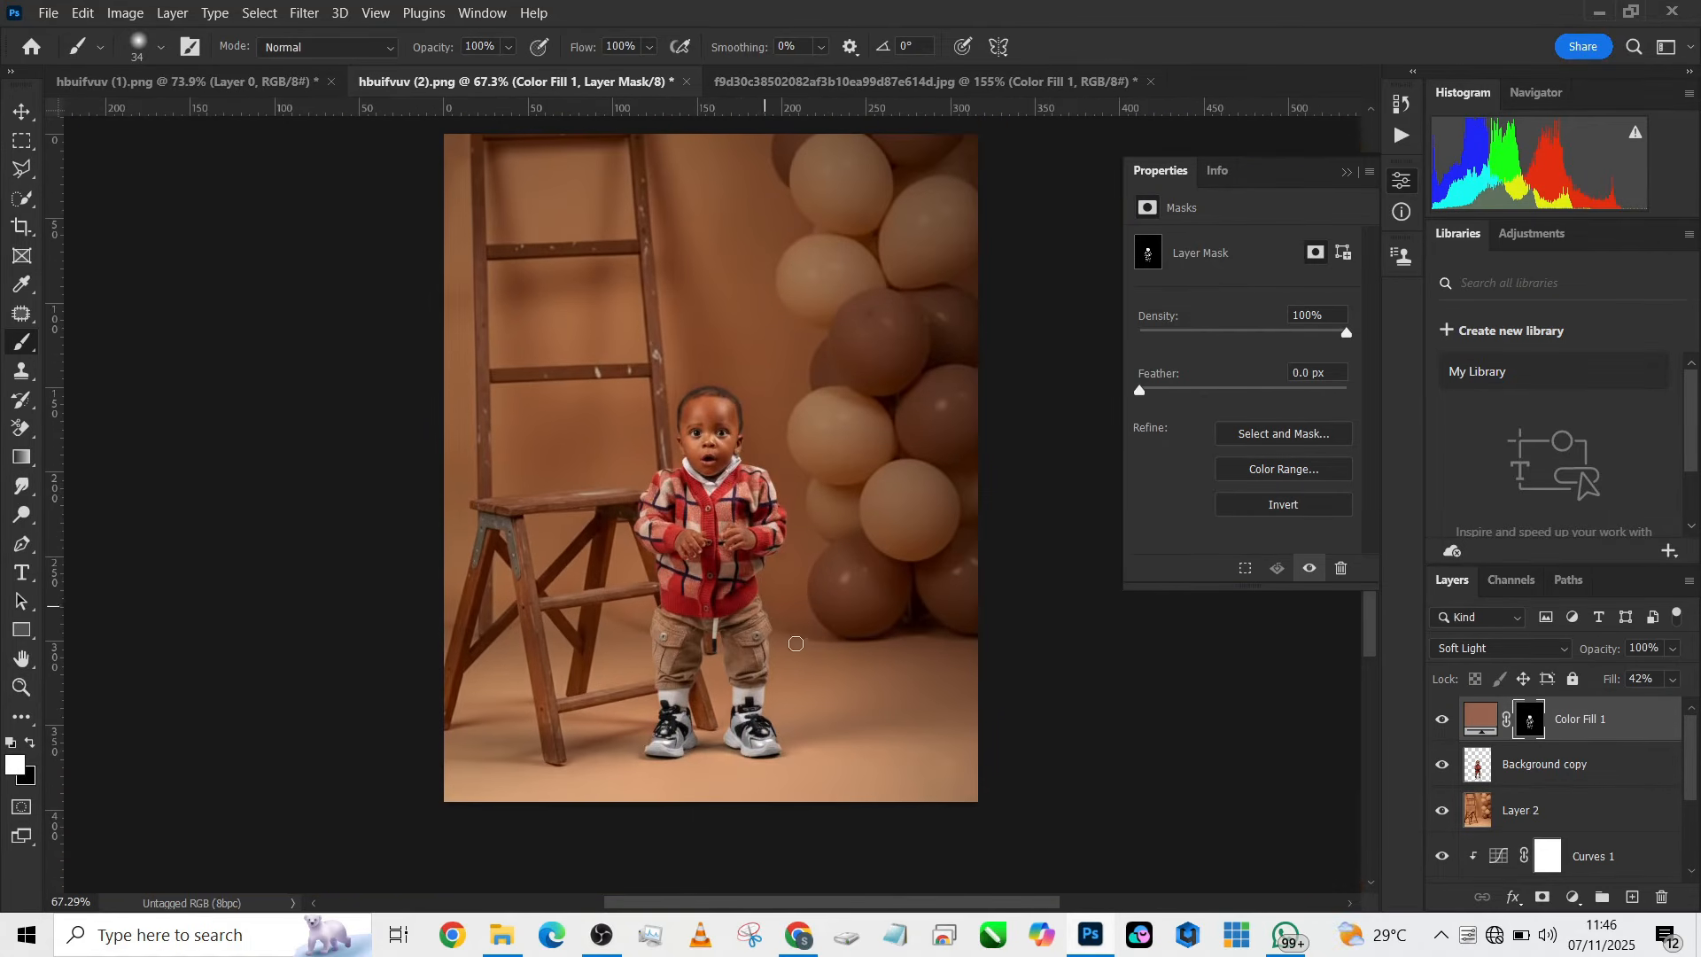
drag(797, 645, 721, 752)
drag(732, 681, 759, 646)
scroll(759, 646, down, 1)
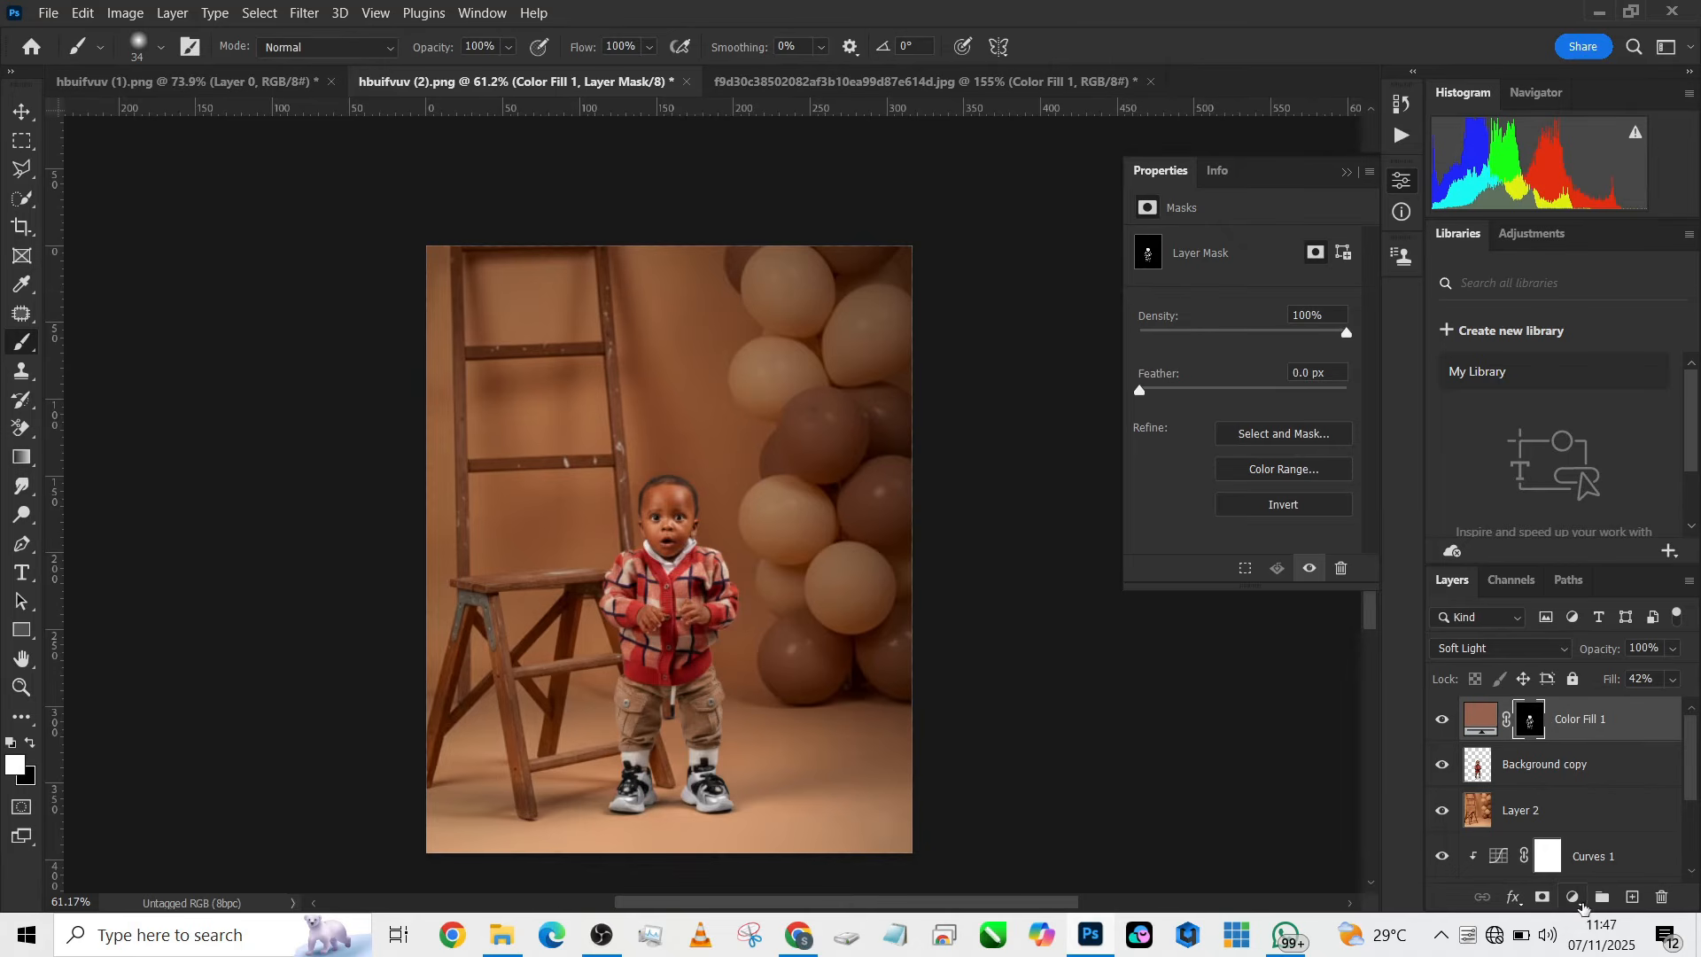
Add a reddish-brown solid colour fill layer above Color Fill 1 and blend it in Soft Light mode
click(1573, 903)
click(1588, 520)
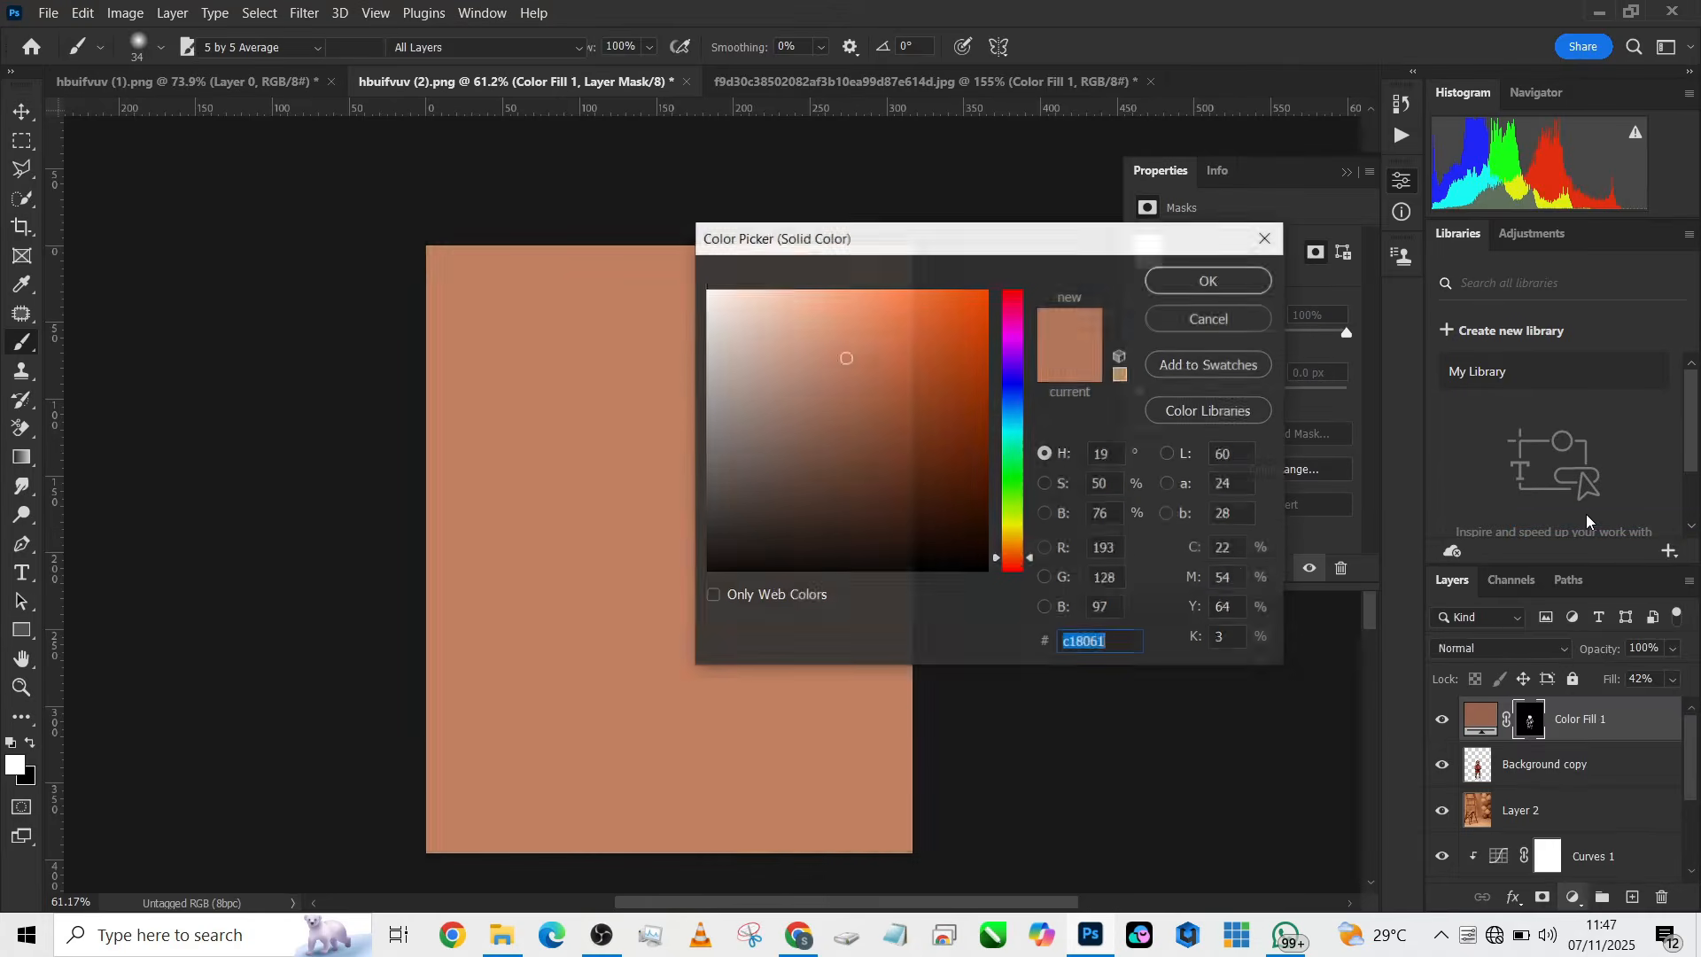
click(841, 405)
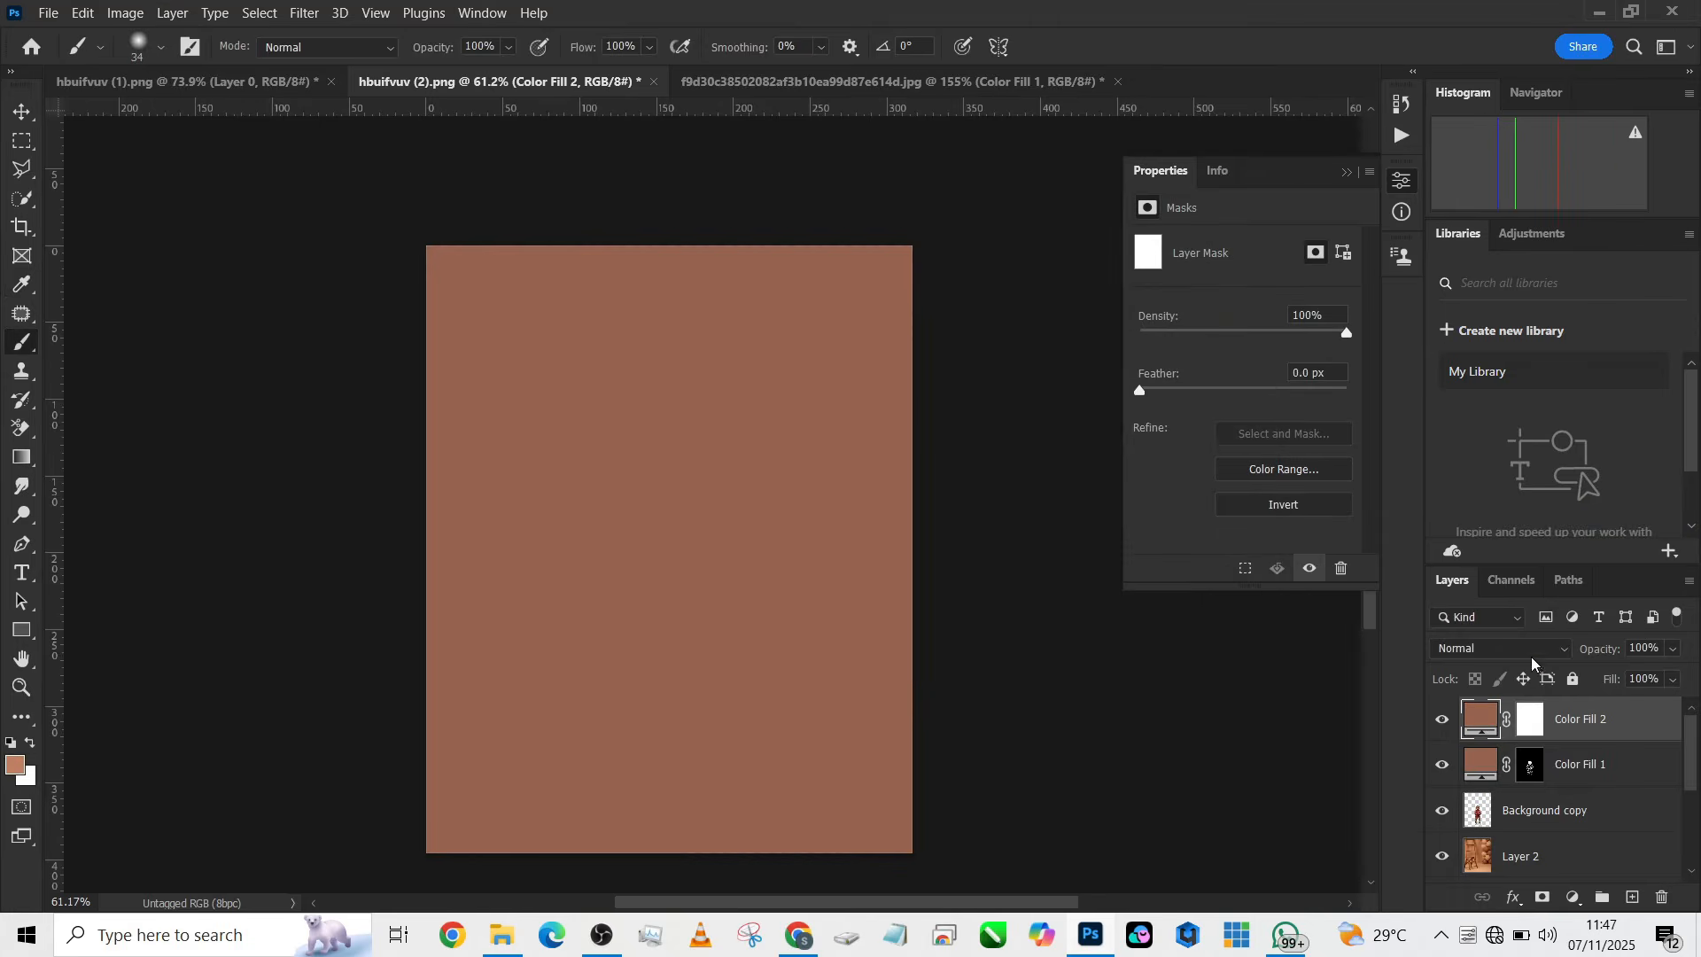
click(1470, 647)
click(1456, 651)
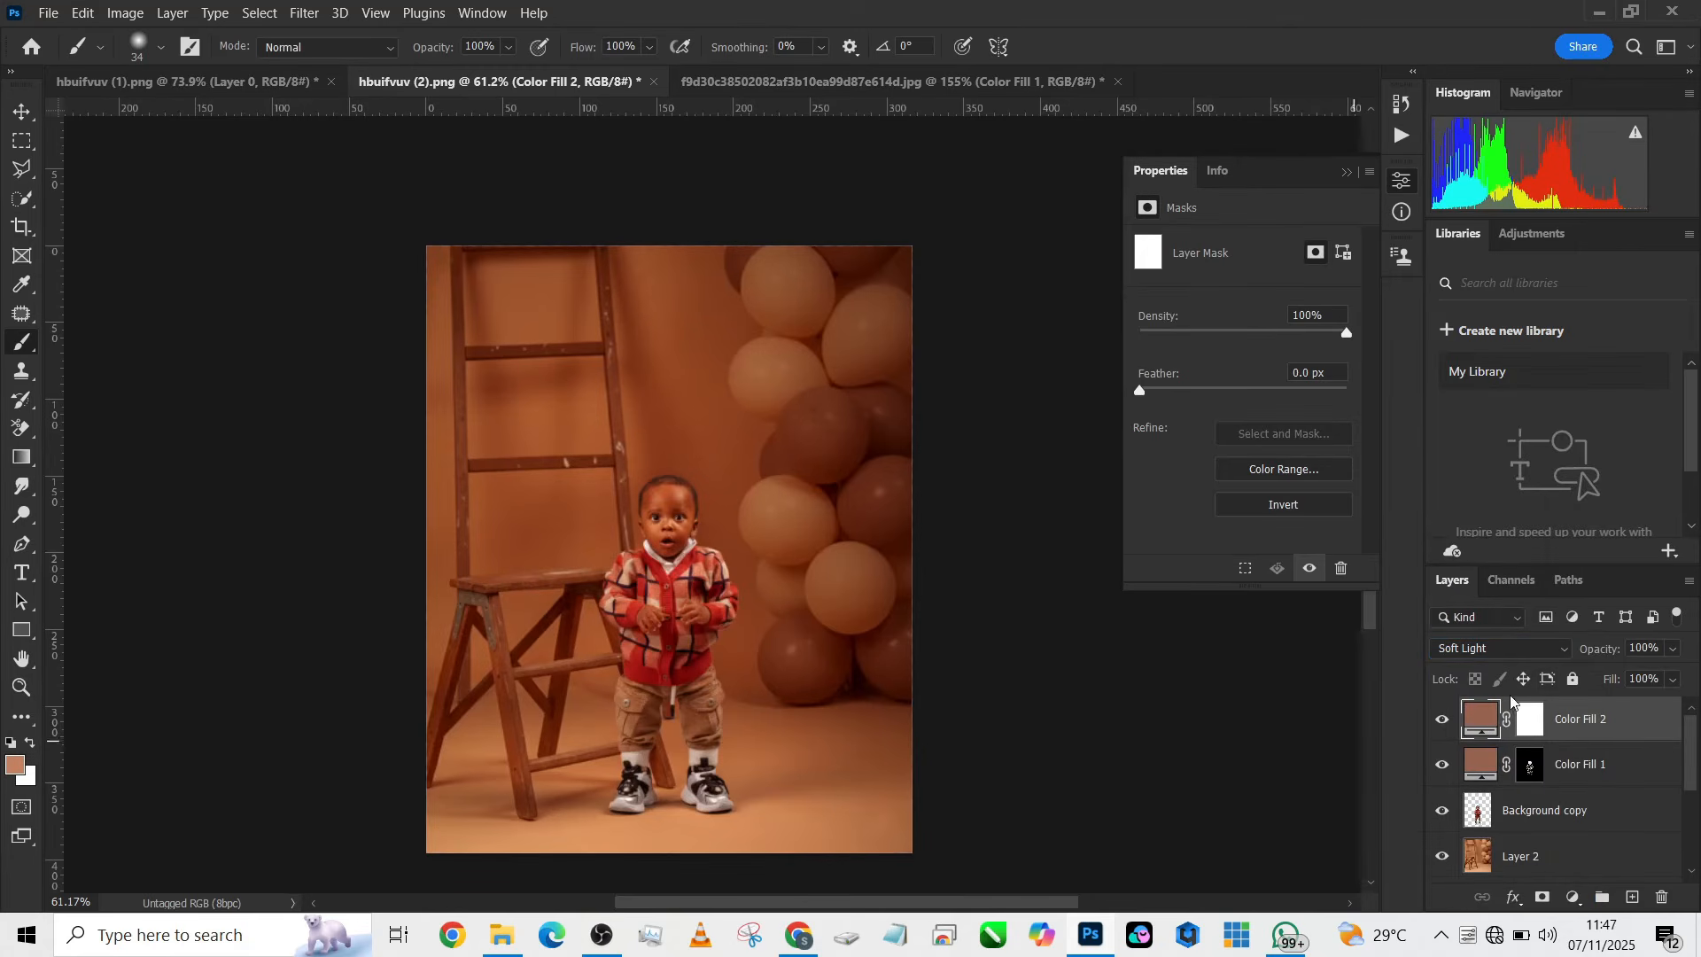
Set the fill of the Color Fill 2 layer to 30%
click(1673, 680)
drag(1648, 708, 1616, 714)
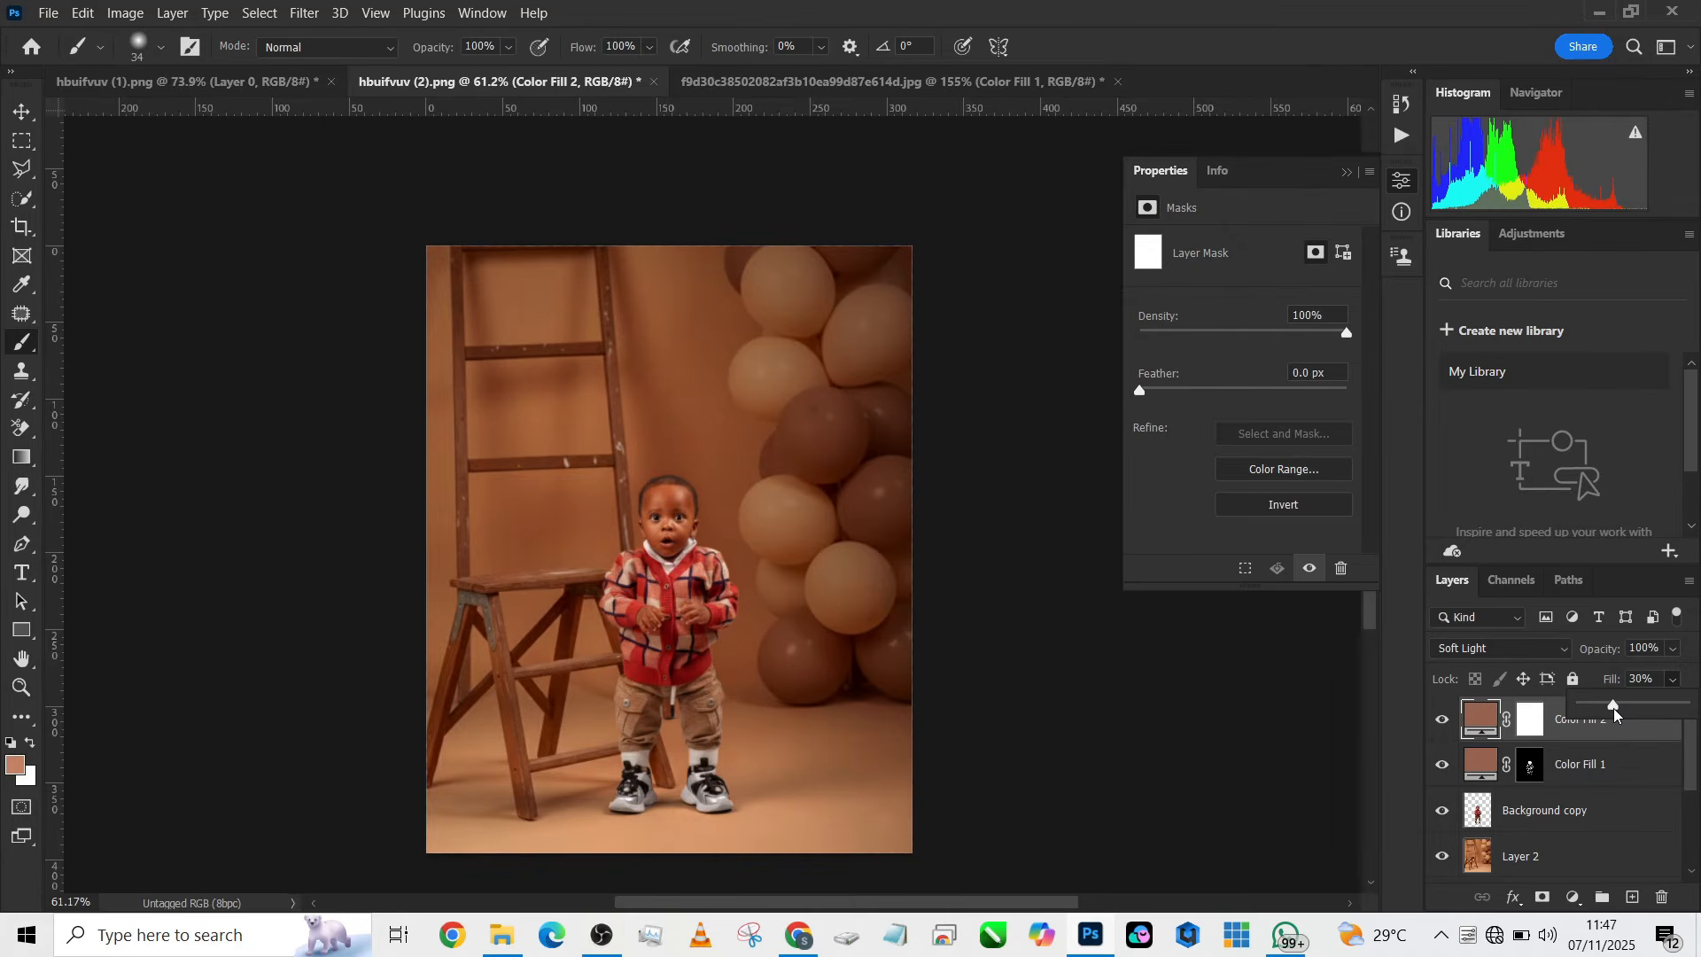
scroll(549, 556, up, 5)
scroll(682, 567, down, 5)
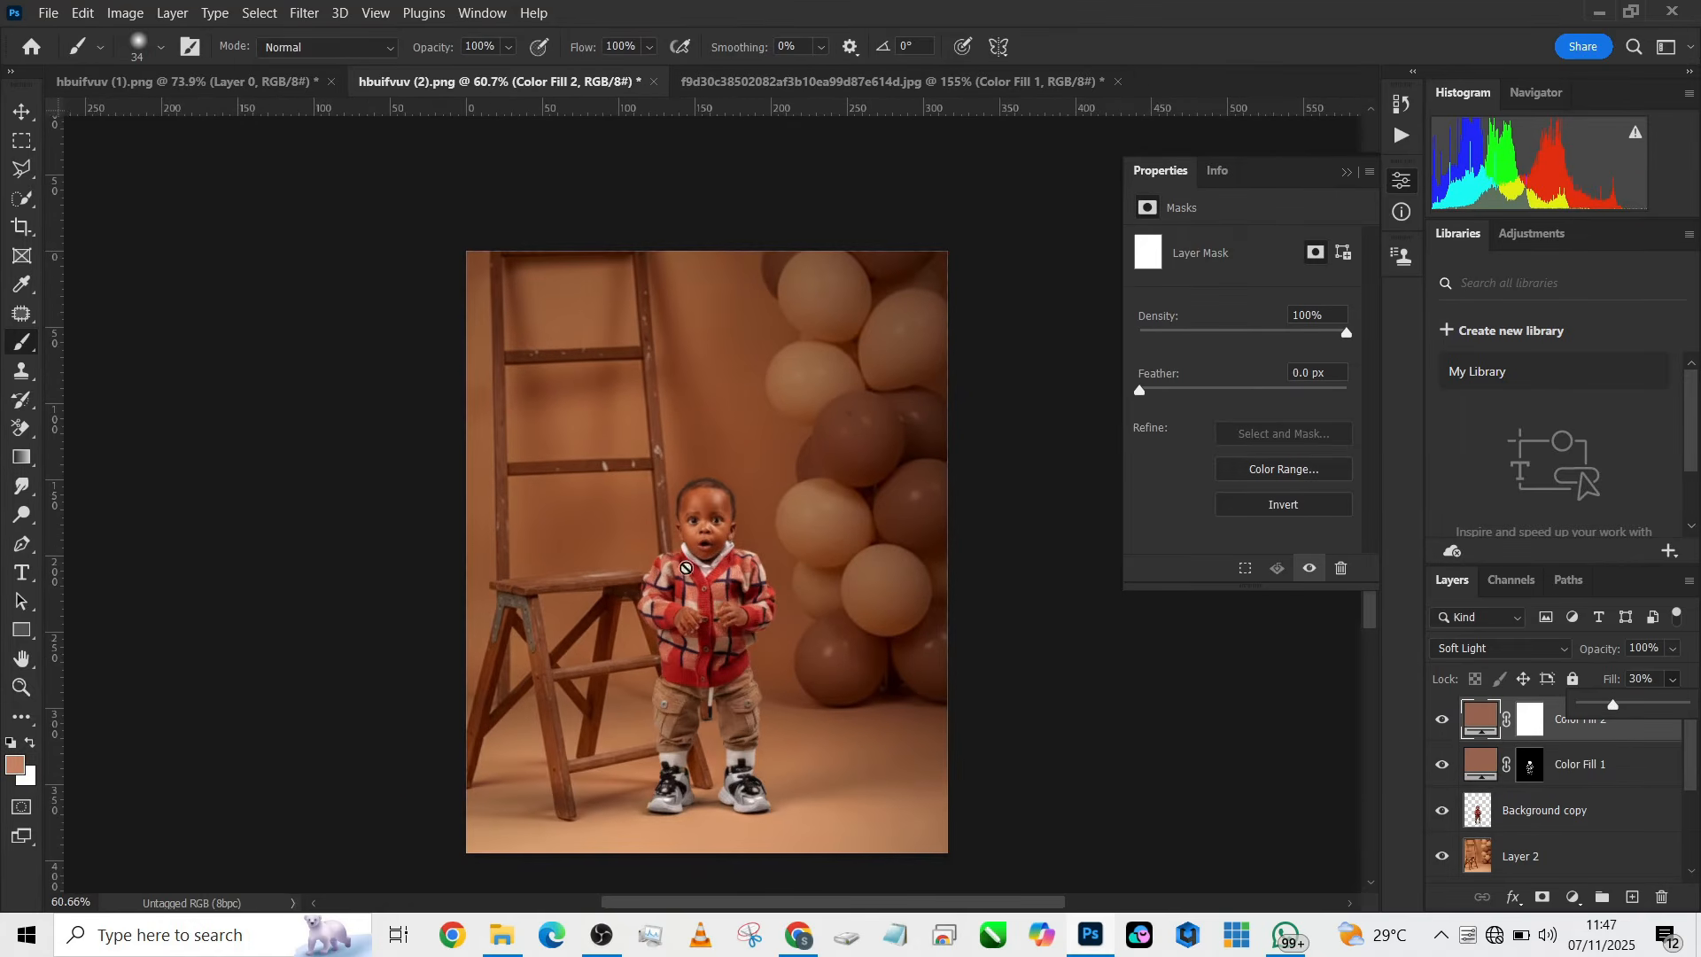
drag(742, 628, 708, 586)
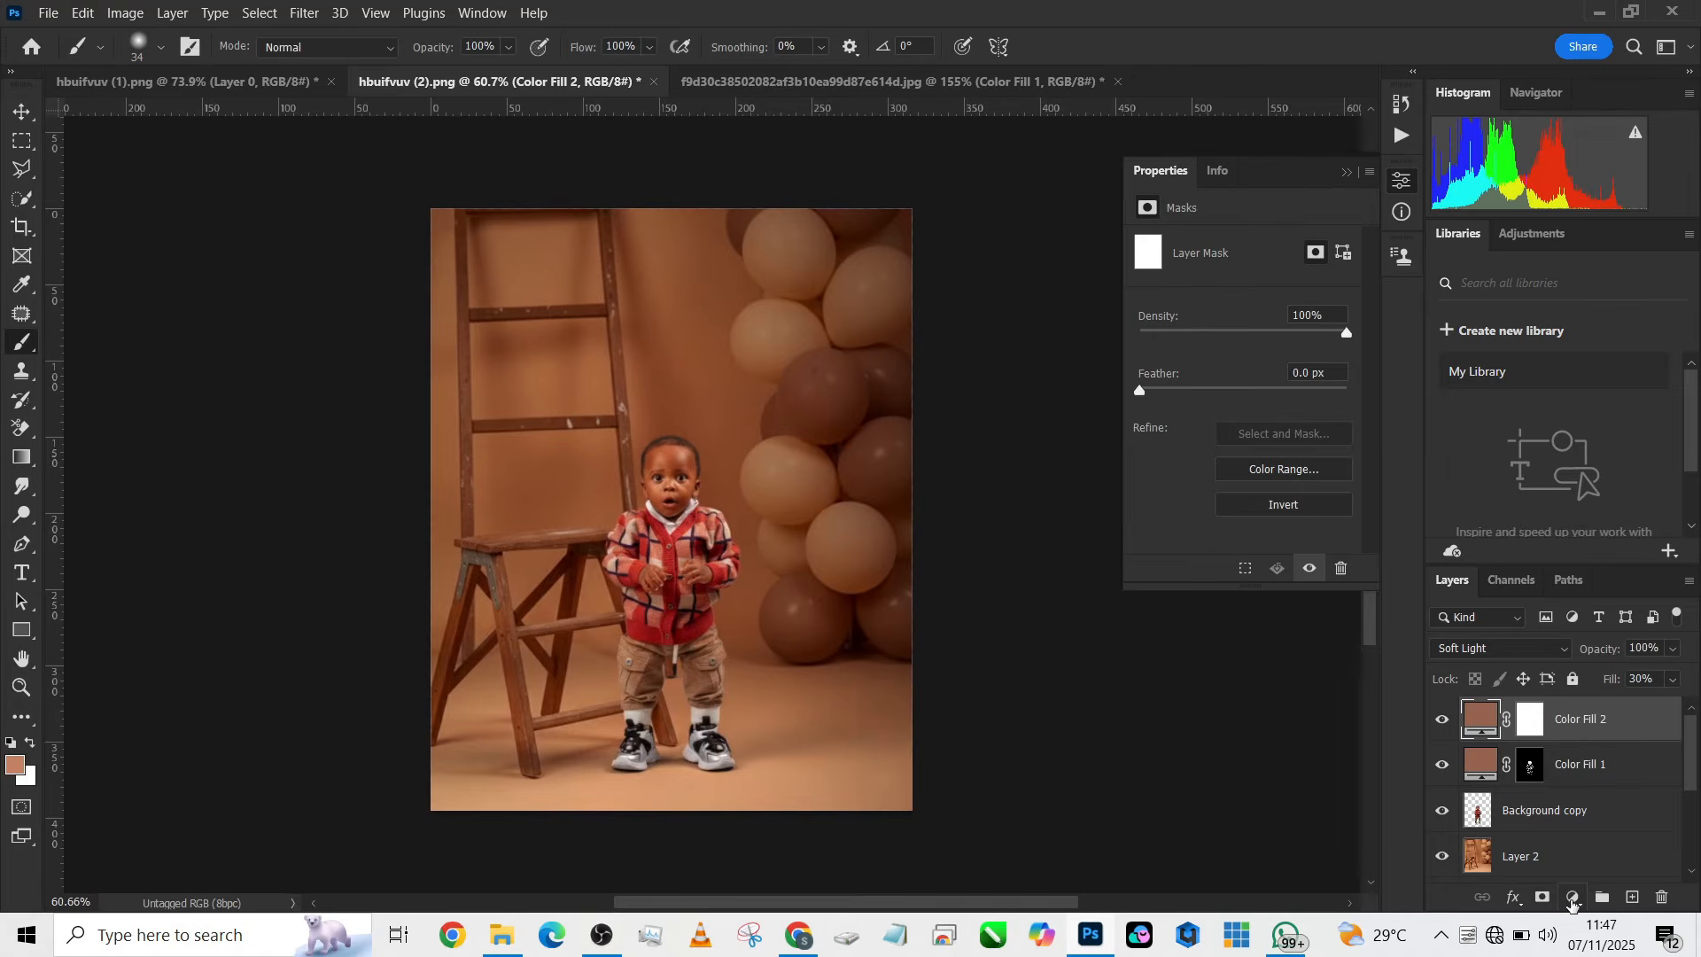
Try a Curves adjustment layer in Soft Light mode with curve points at input 35, output 31 and input 140, output 190
click(1572, 900)
click(1568, 621)
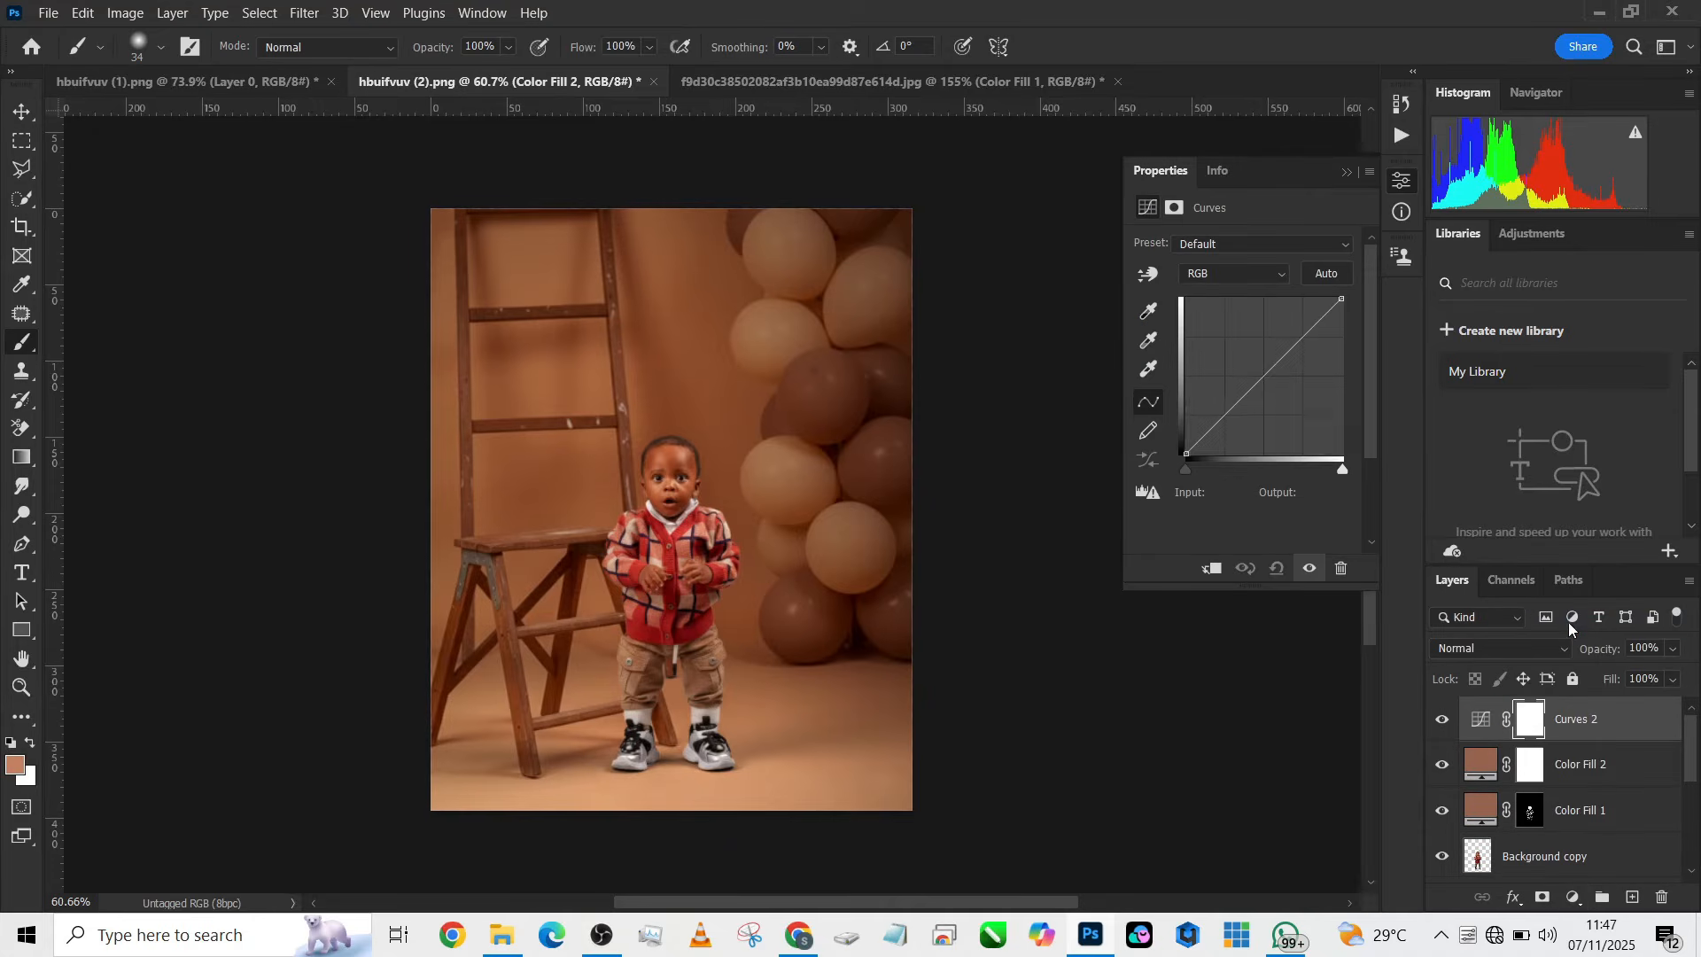
click(1480, 647)
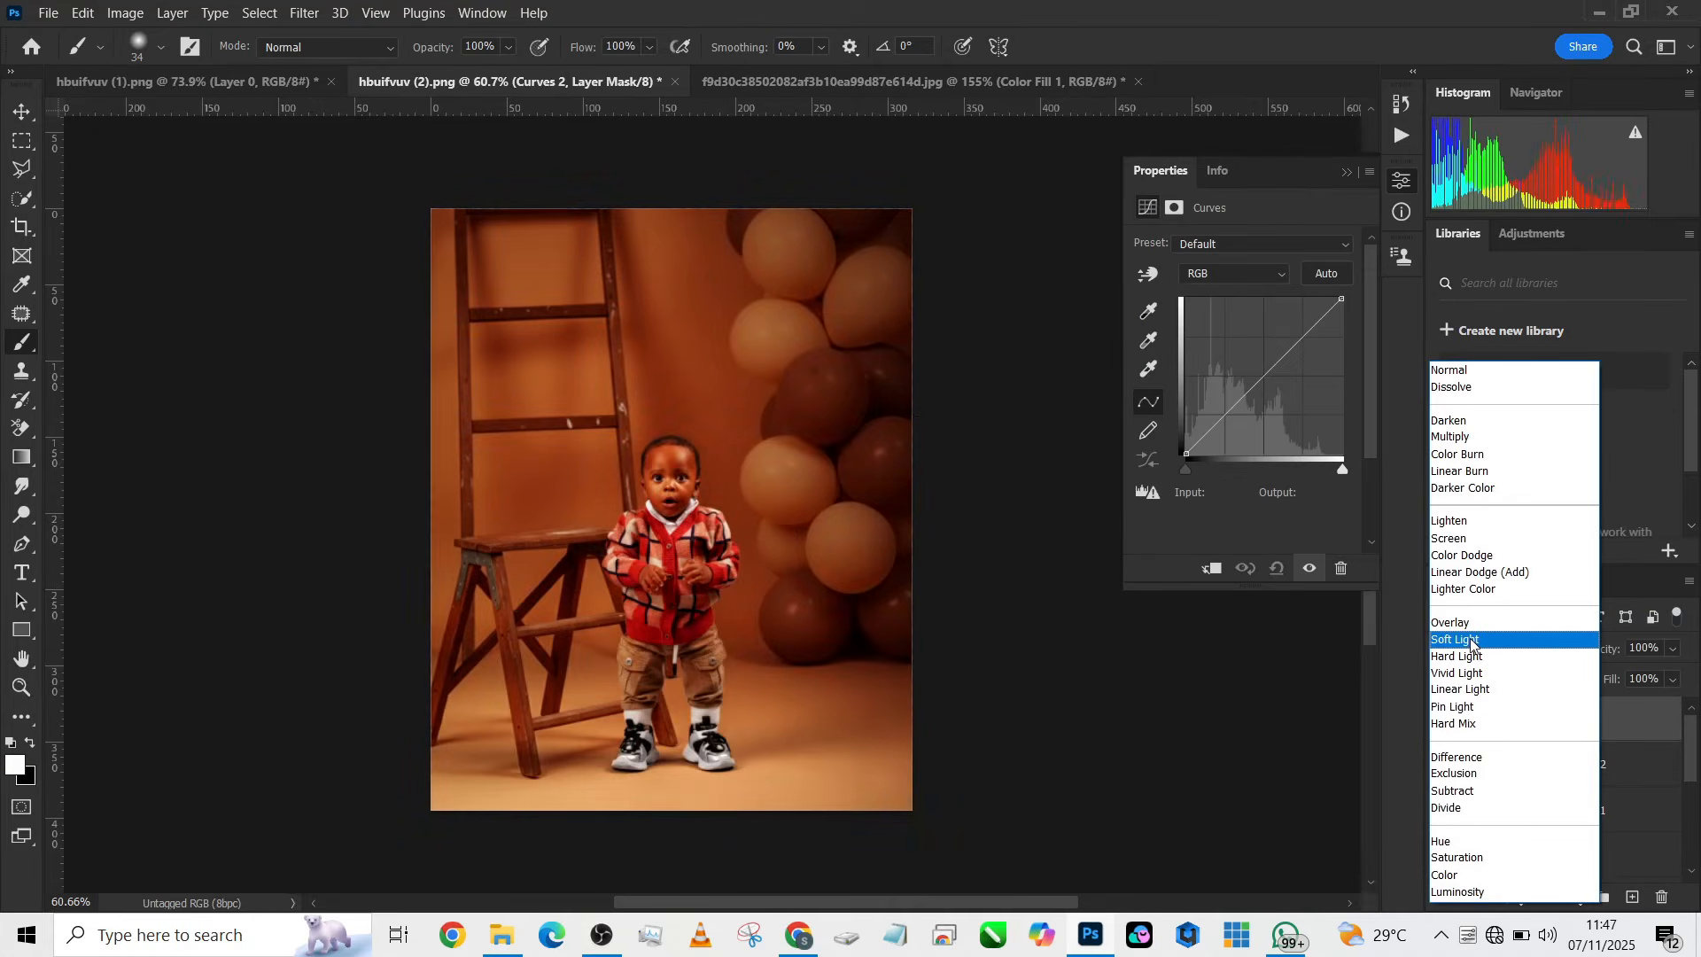
click(1471, 639)
click(1208, 435)
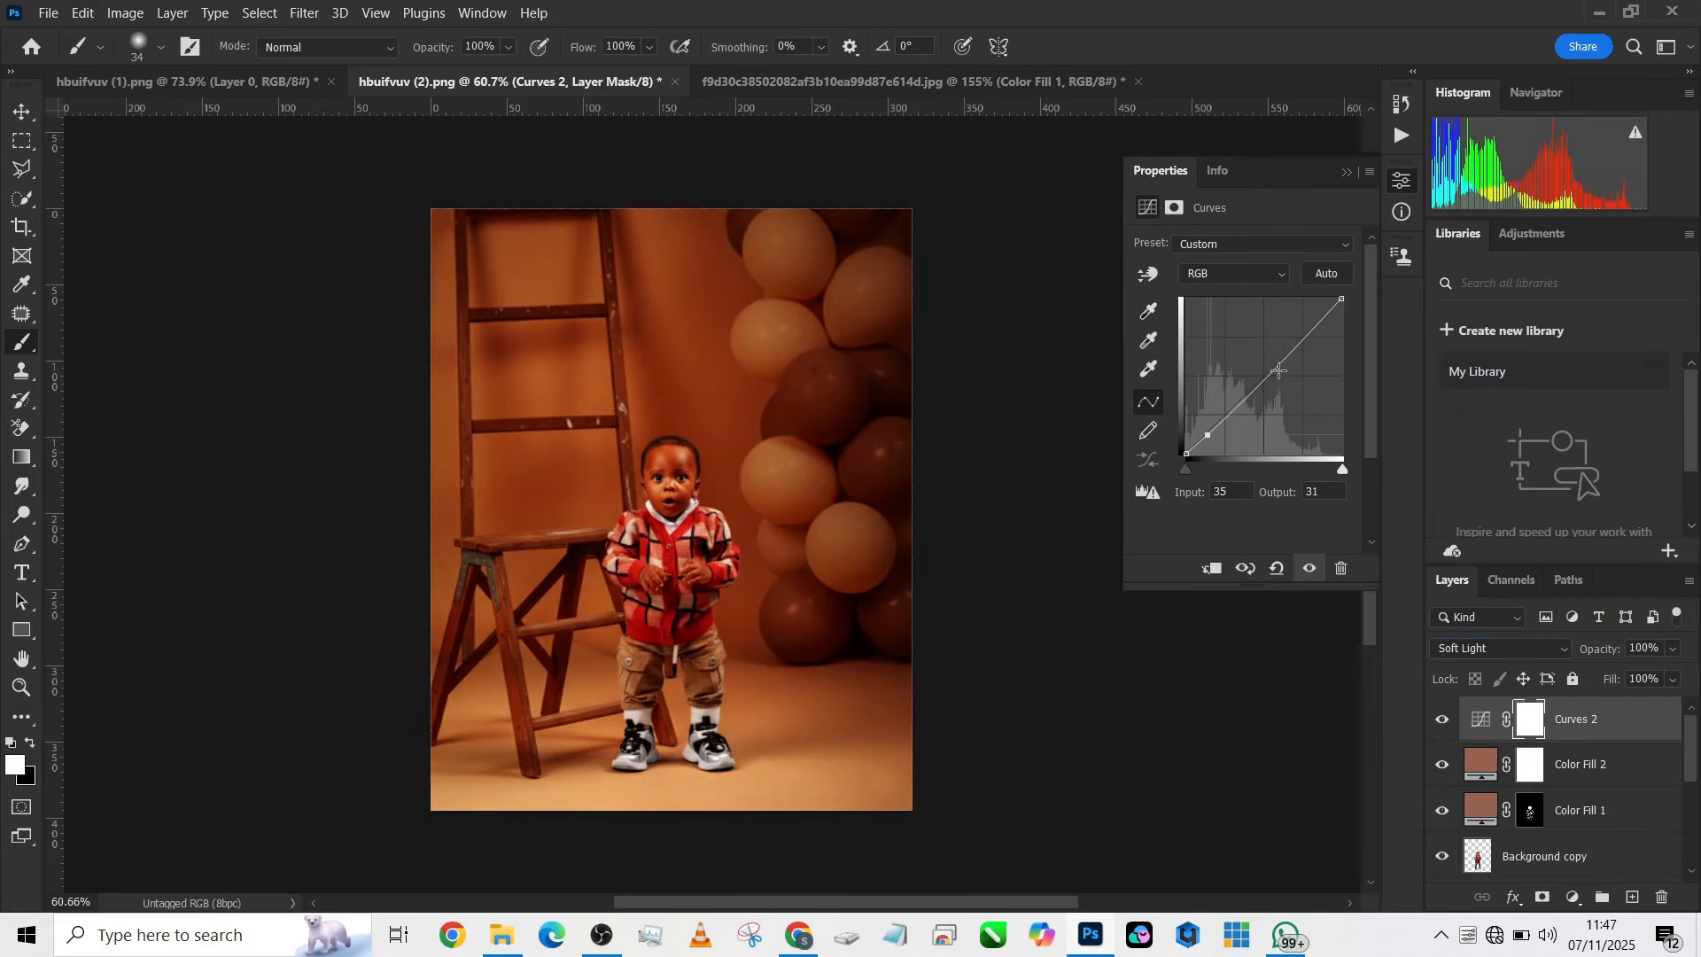
drag(1279, 371, 1272, 338)
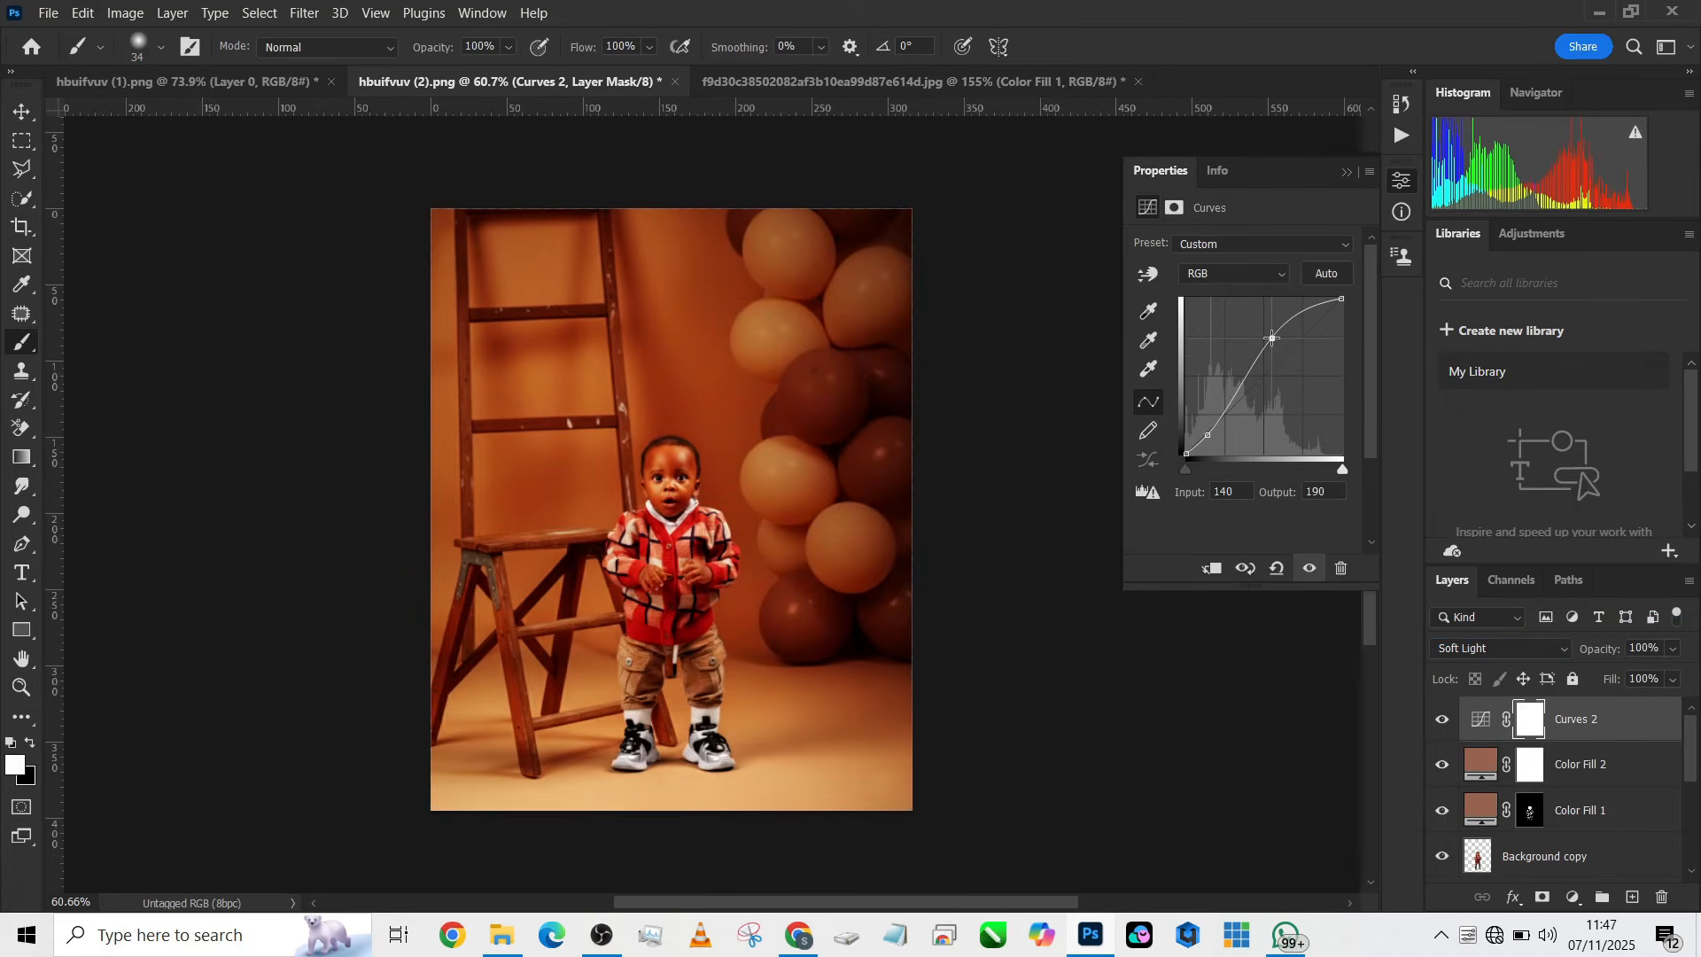
Delete the Soft Light Curves adjustment layer
click(1673, 679)
drag(1686, 702, 1661, 895)
click(1444, 719)
click(1447, 720)
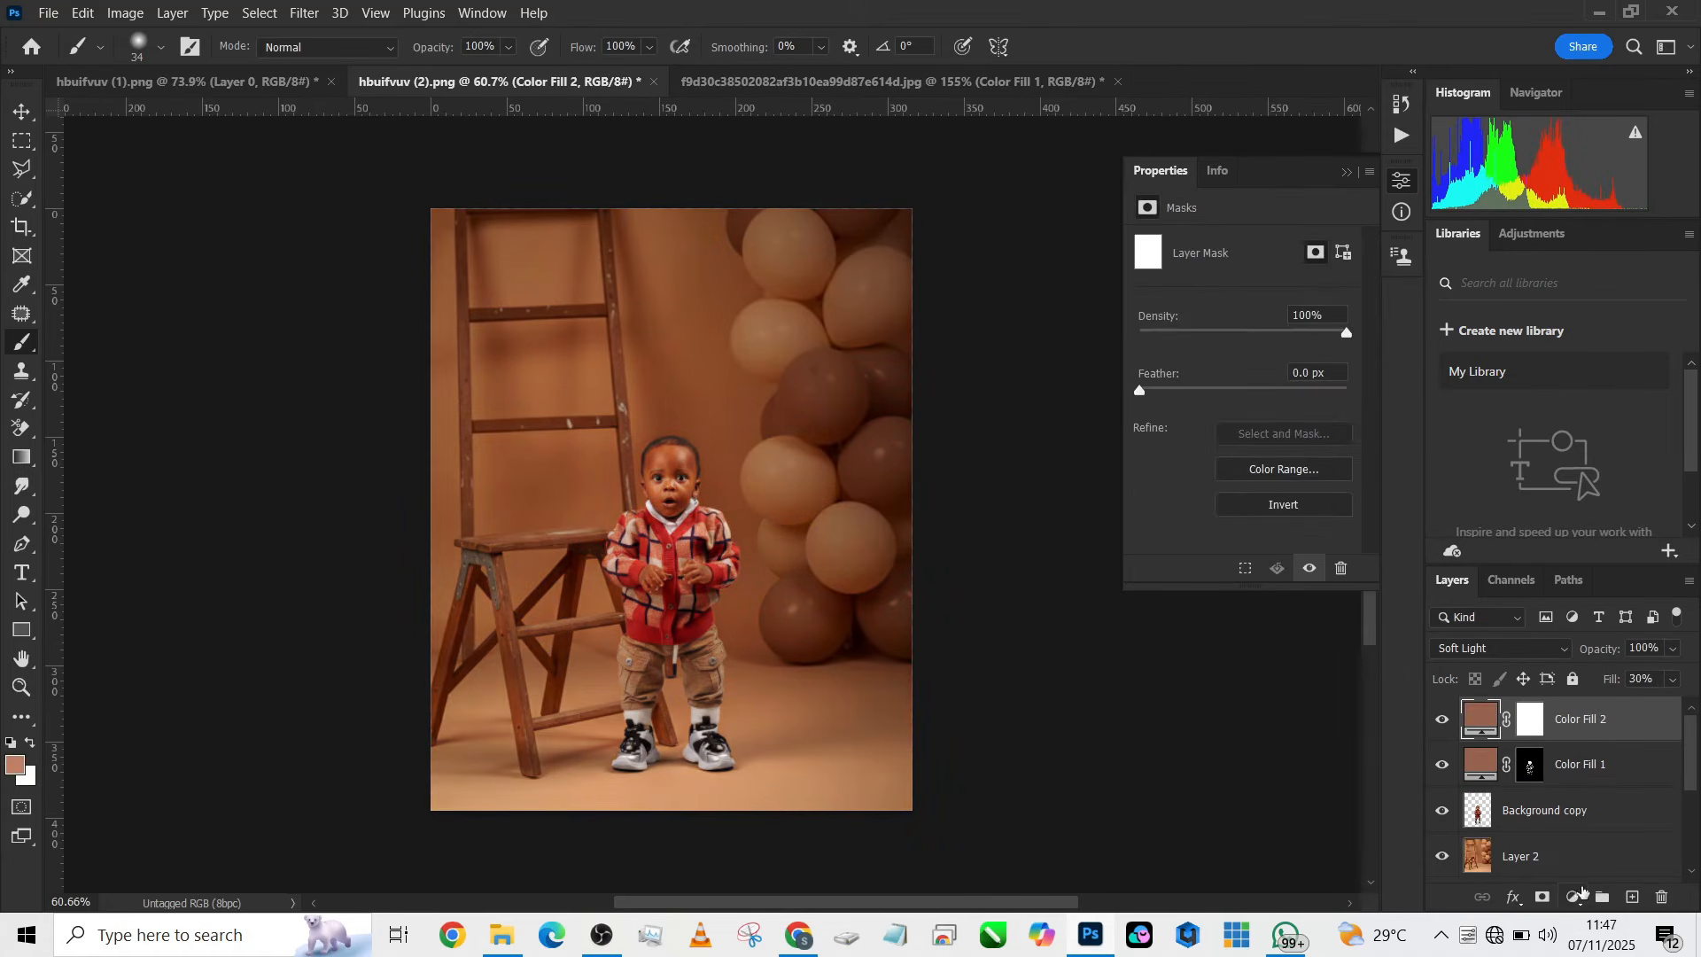
Add a Curves adjustment layer with the black point at input 14, white point at input 208, and a midtone point from 99 to 124
click(1574, 896)
click(1581, 591)
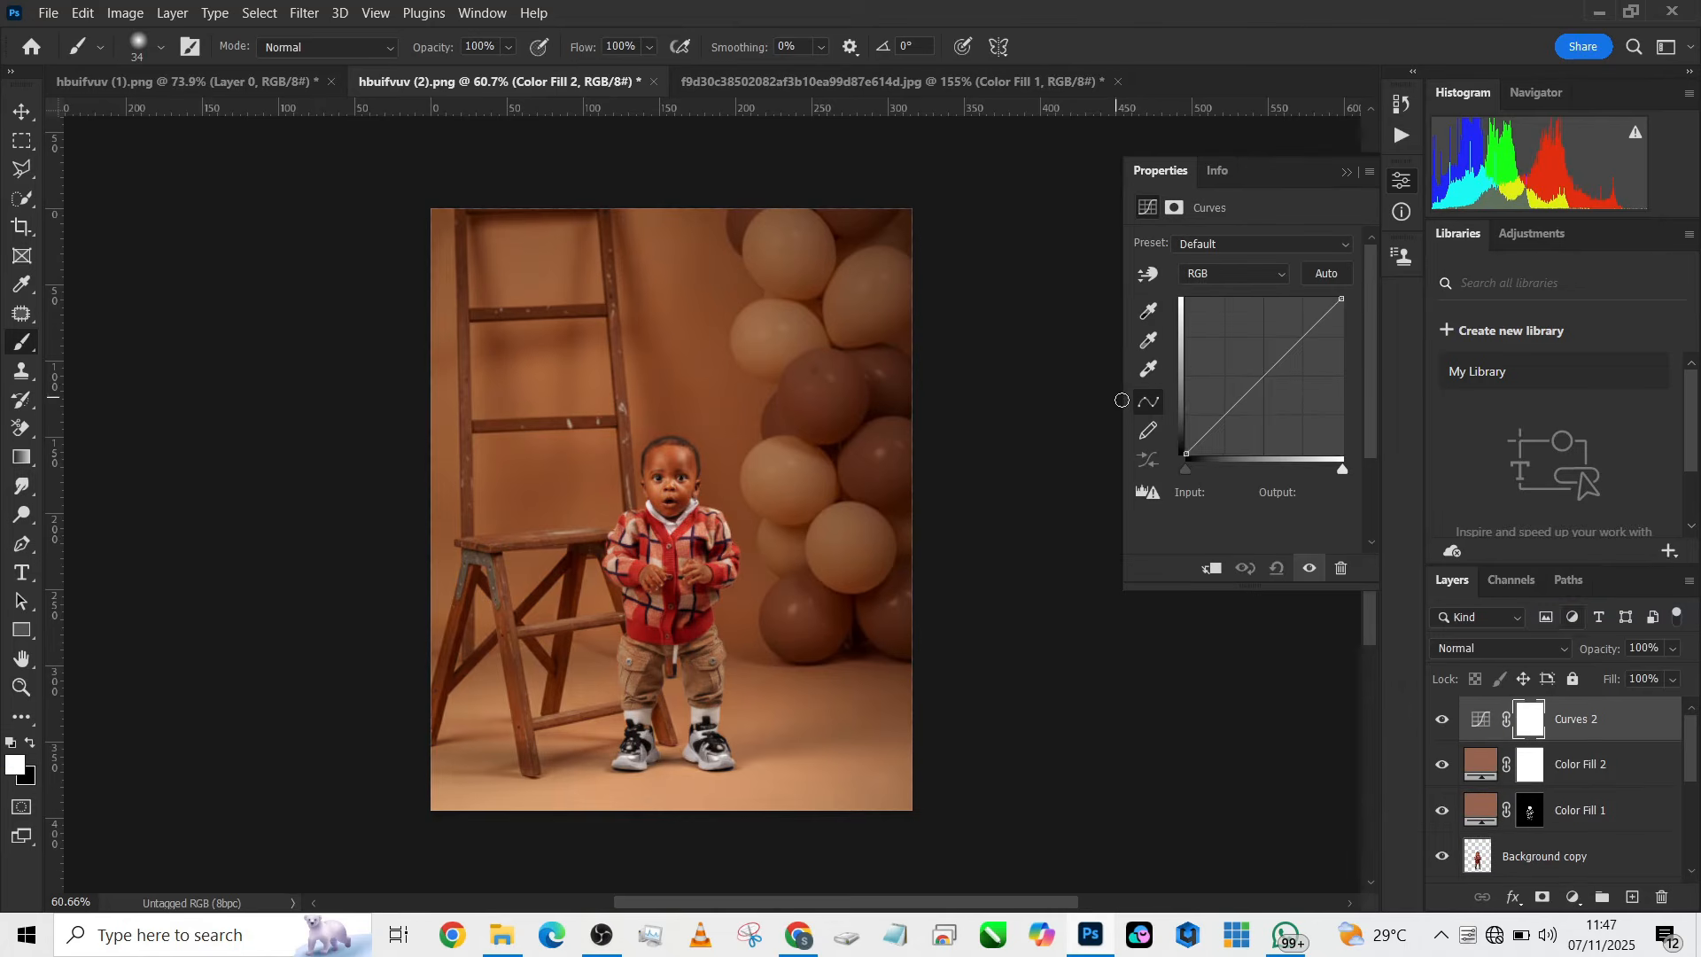
drag(1188, 470, 1196, 476)
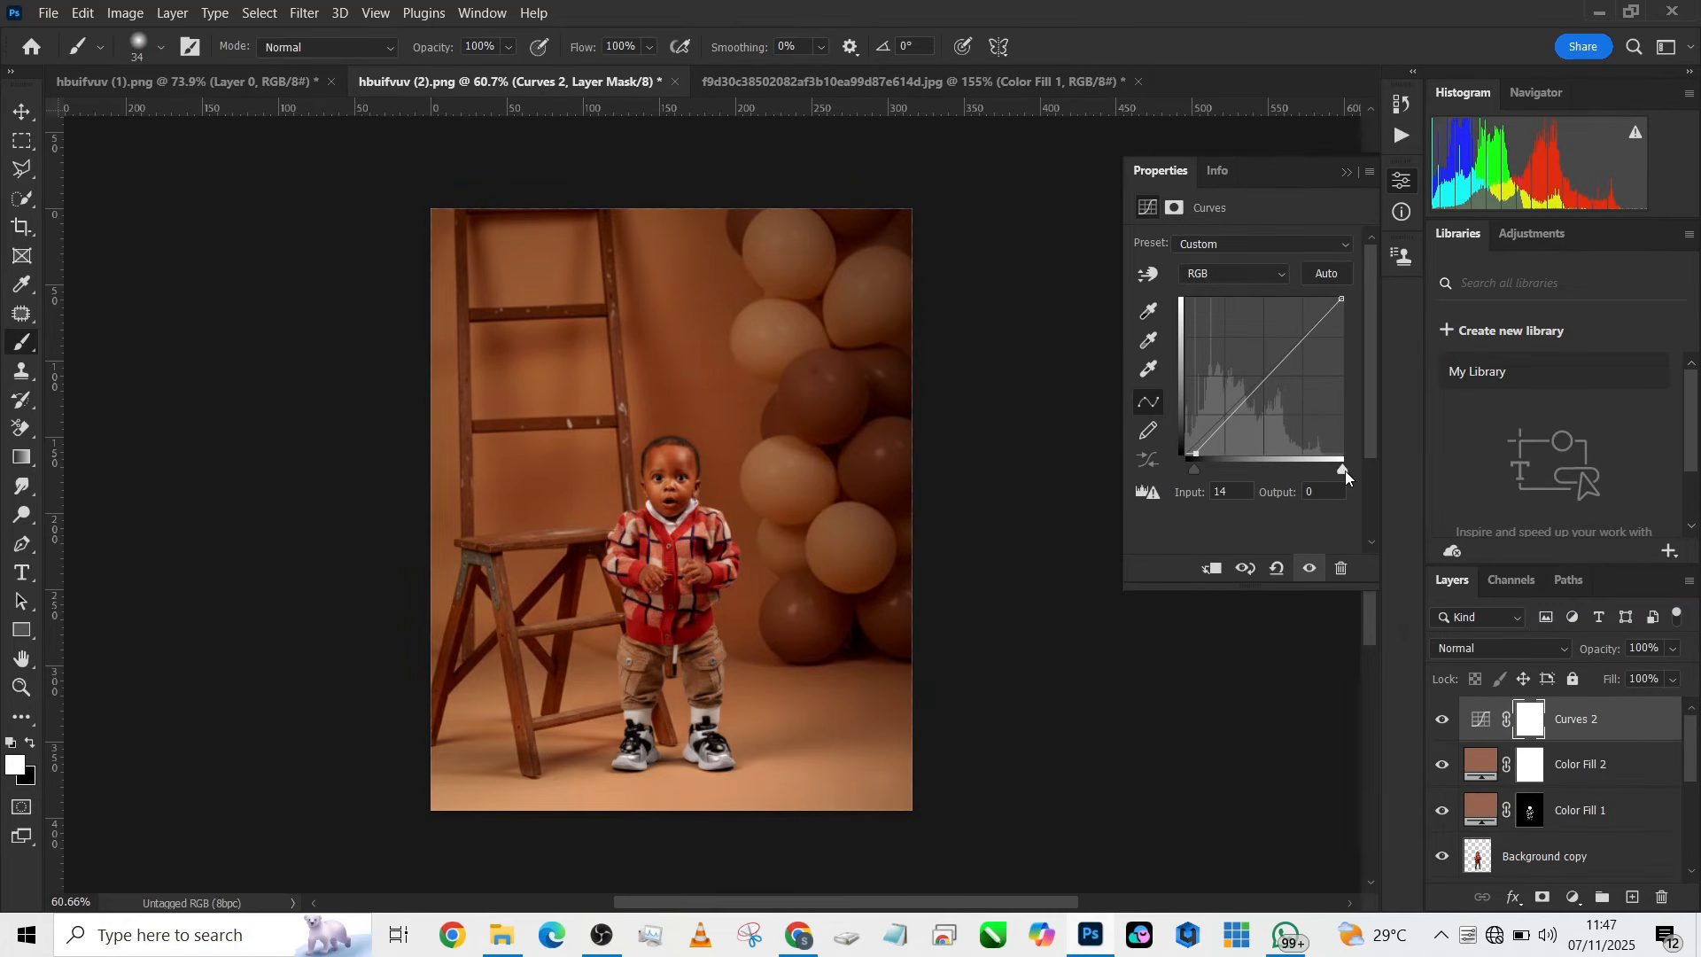
drag(1345, 470, 1316, 471)
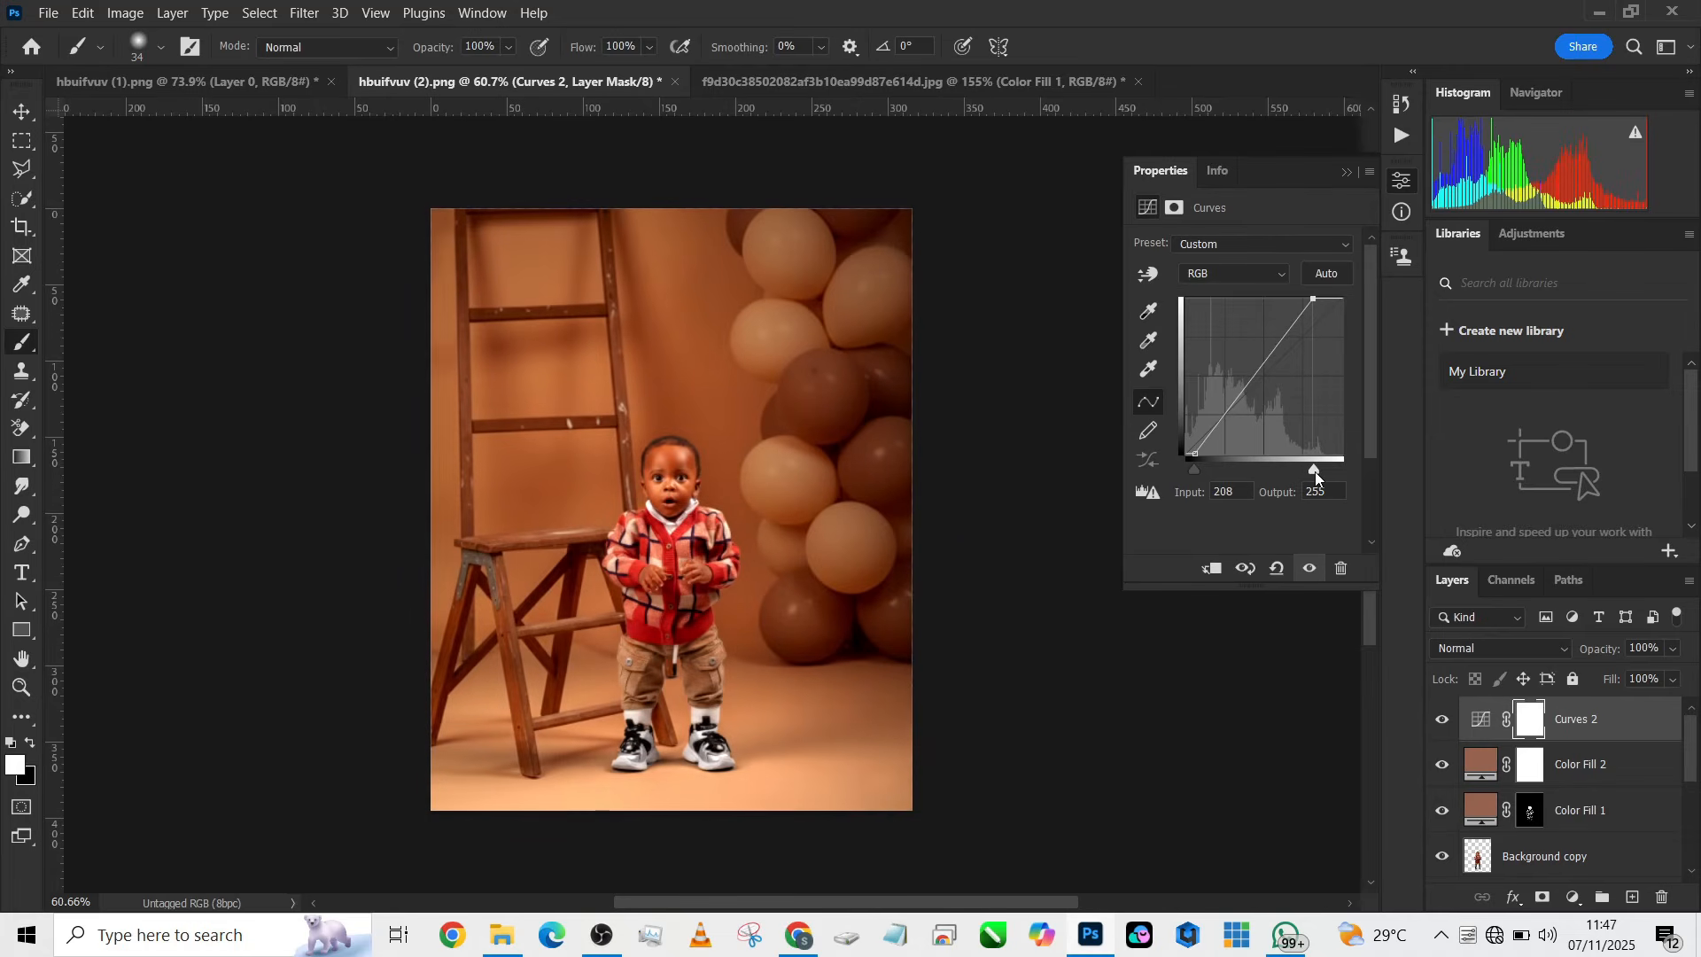
drag(1258, 368, 1247, 379)
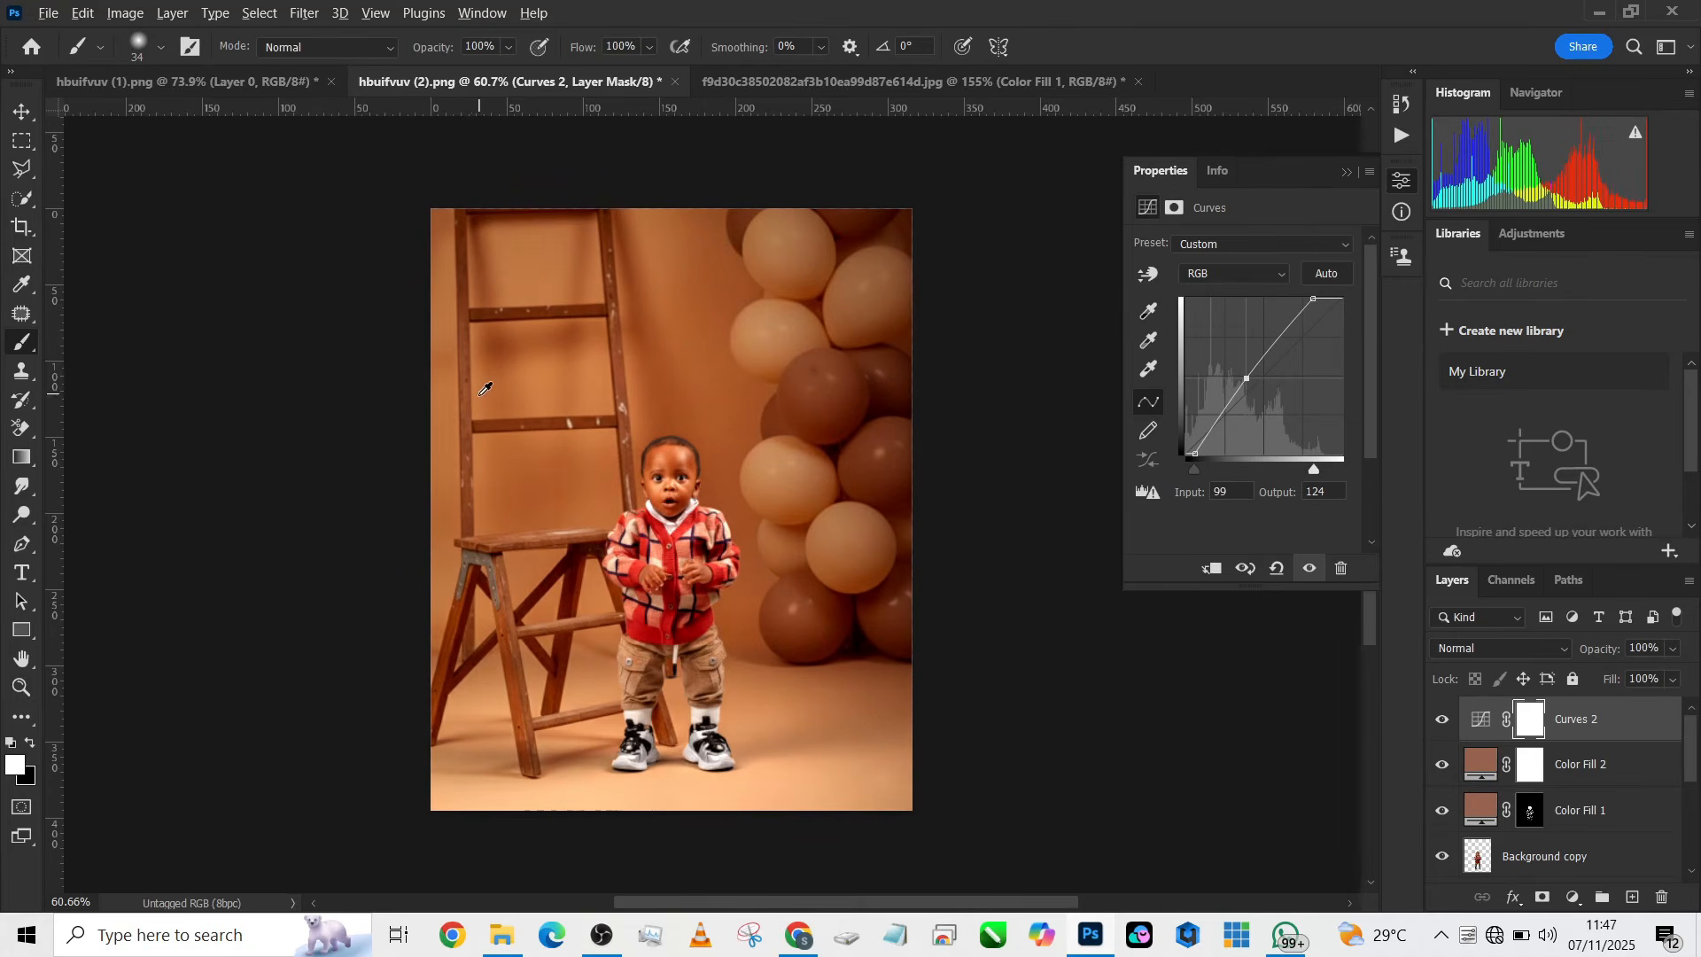
scroll(531, 459, up, 2)
scroll(488, 380, down, 3)
scroll(488, 380, up, 2)
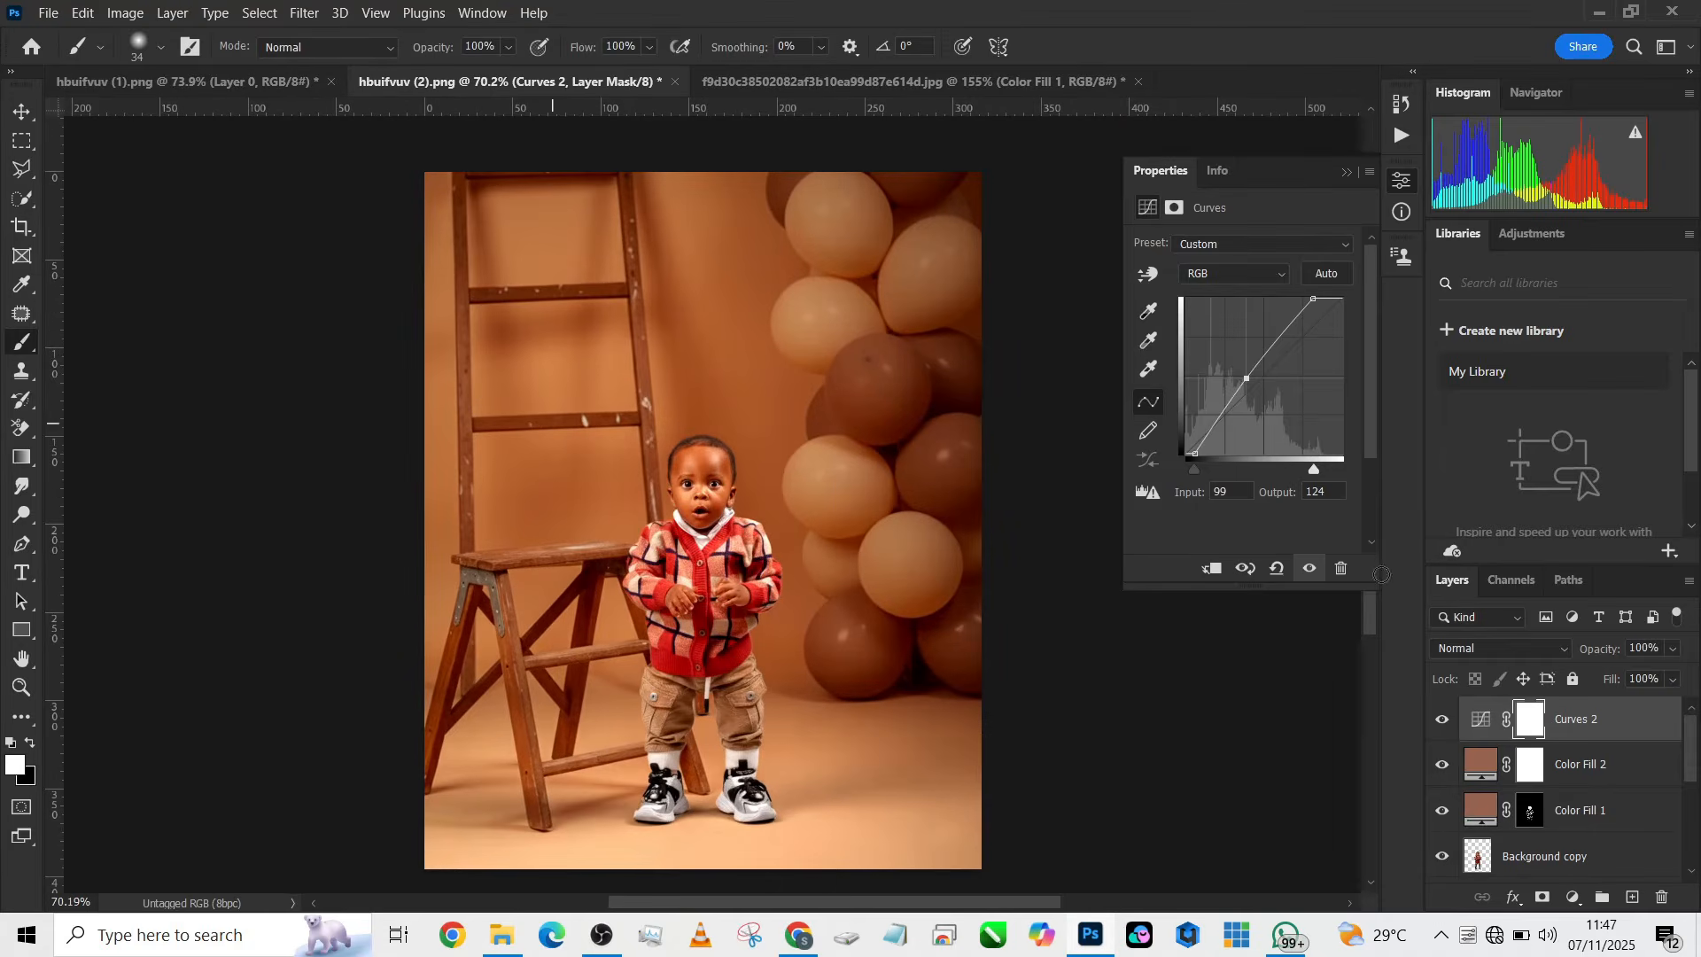
Blend the Curves 2 layer in Luminosity mode and compare the image with the layer hidden and shown
click(1464, 643)
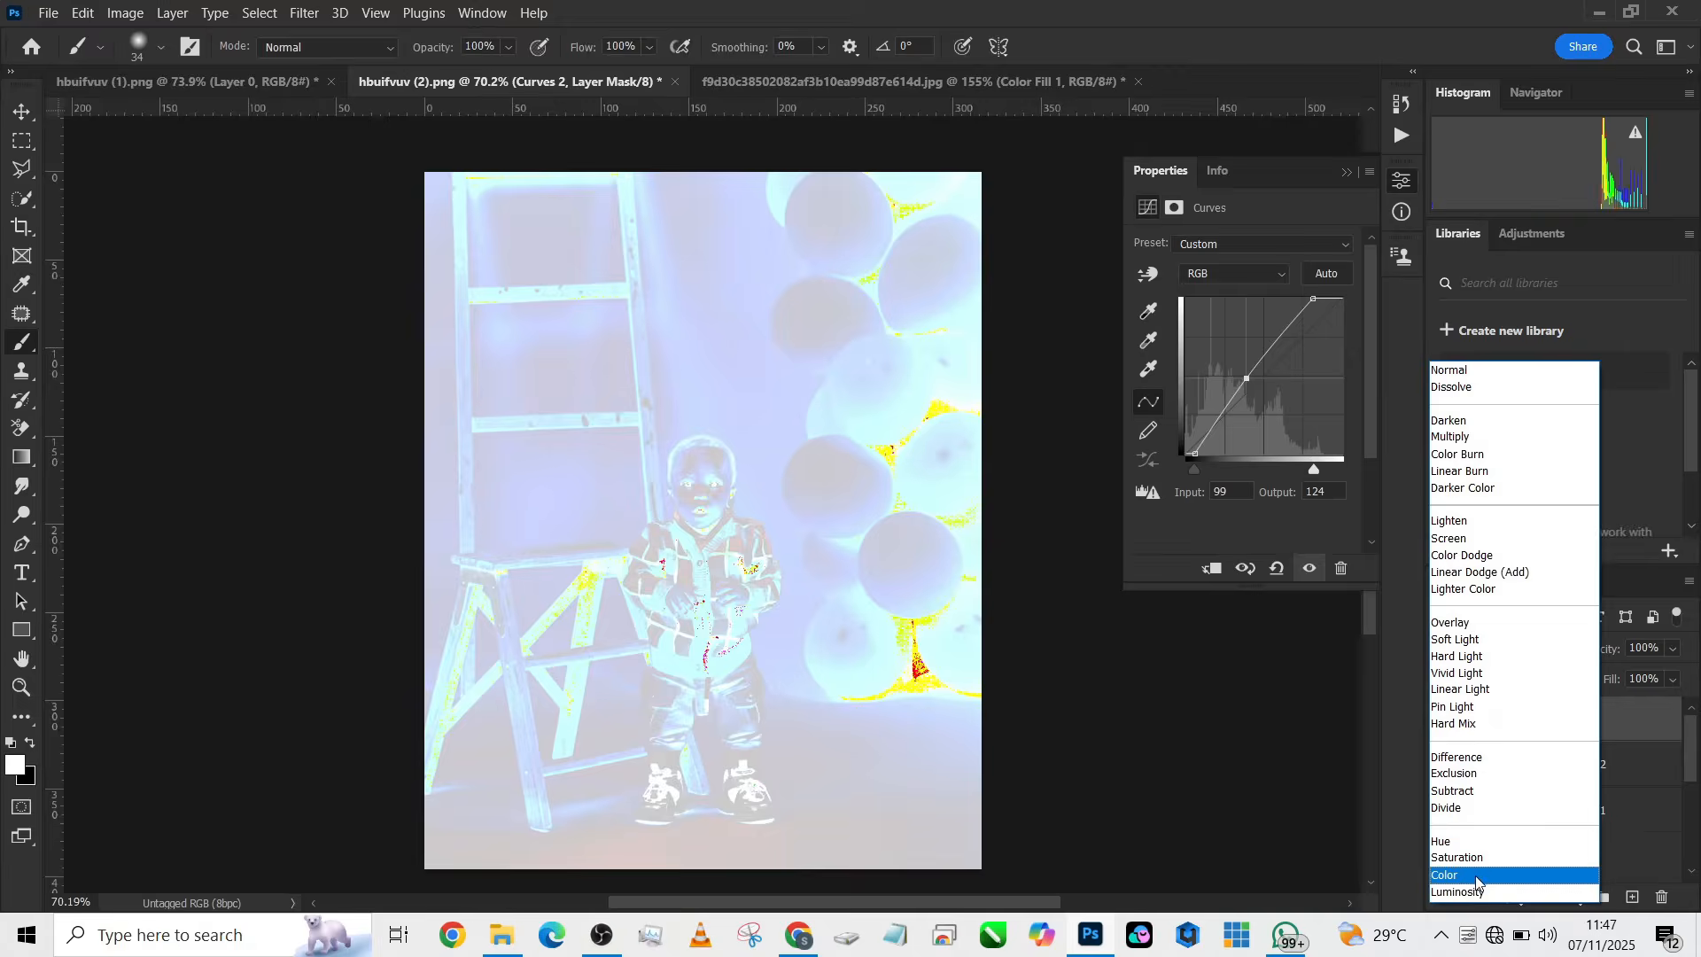
click(1477, 892)
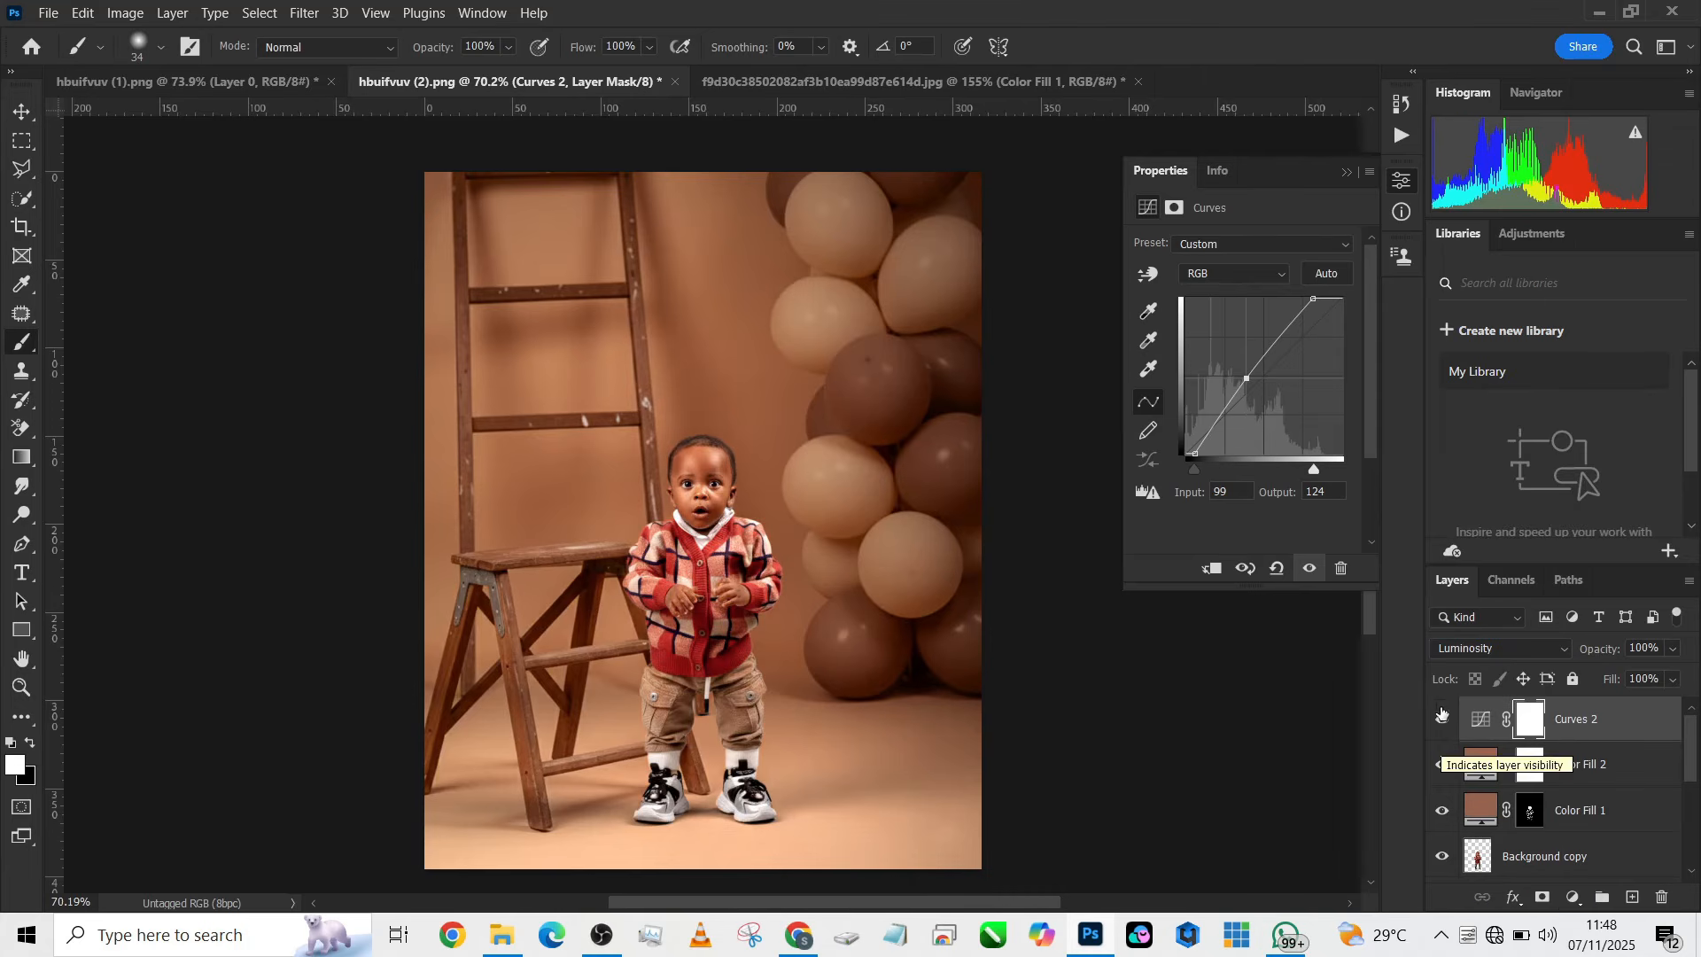
click(1442, 721)
click(1442, 723)
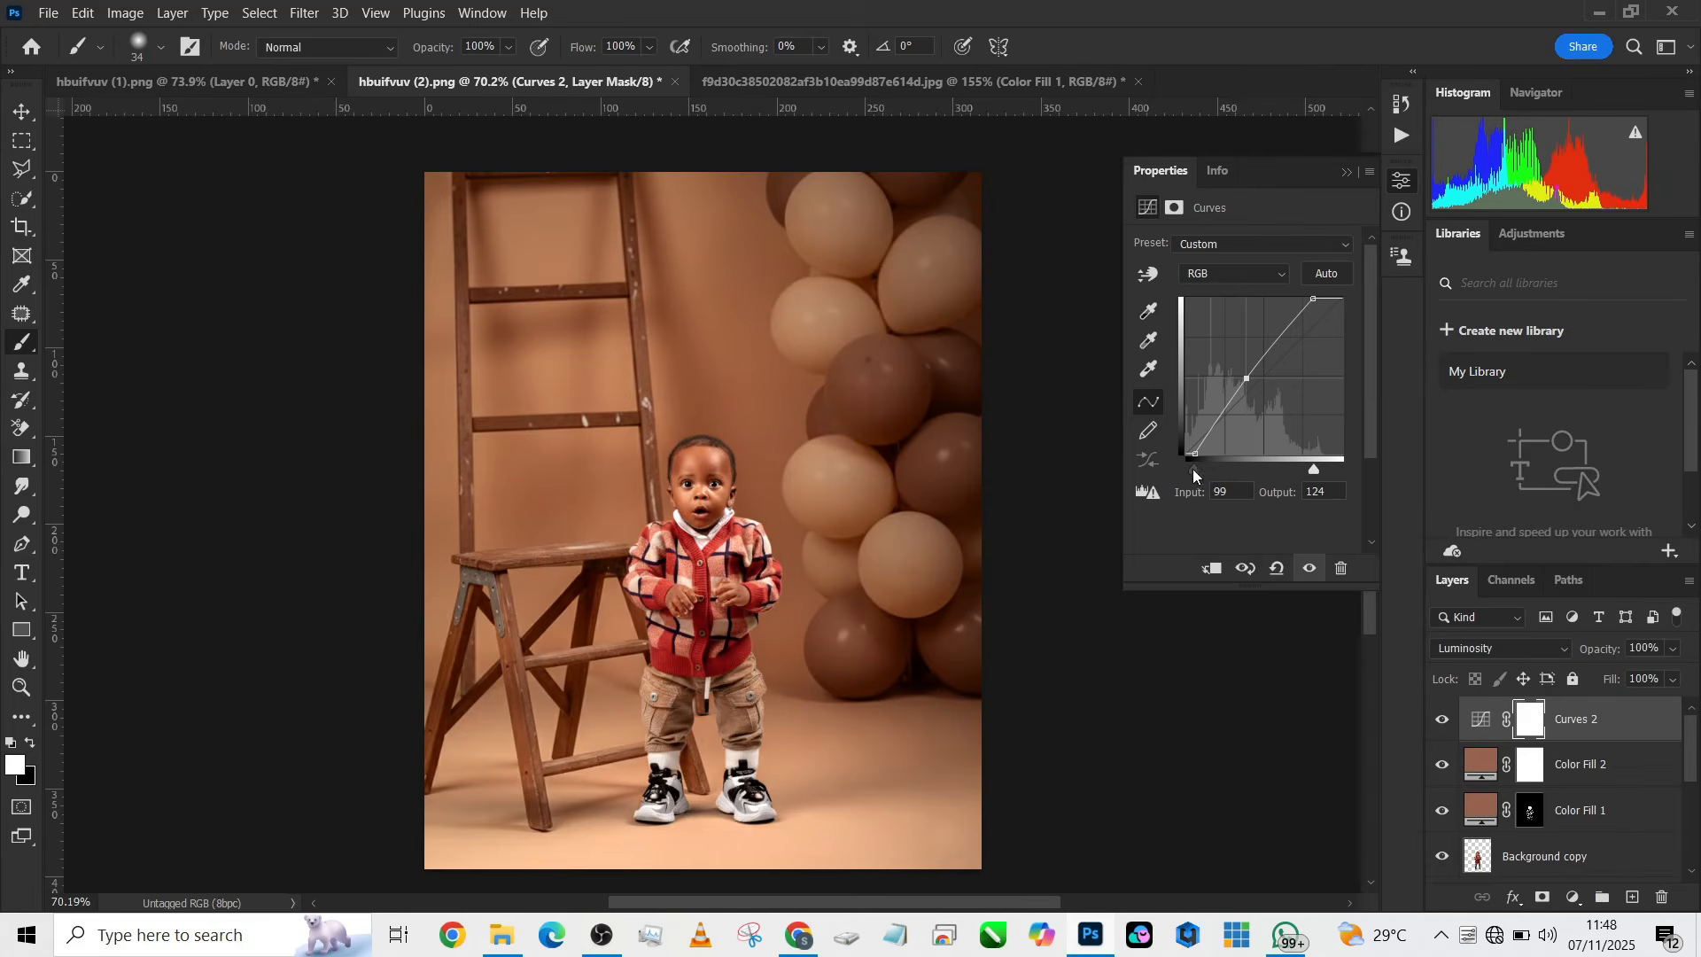
drag(1194, 470, 1196, 471)
Place Color Fill 2 above the Curves 2 layer and set its fill to 44%
drag(1641, 785, 1643, 701)
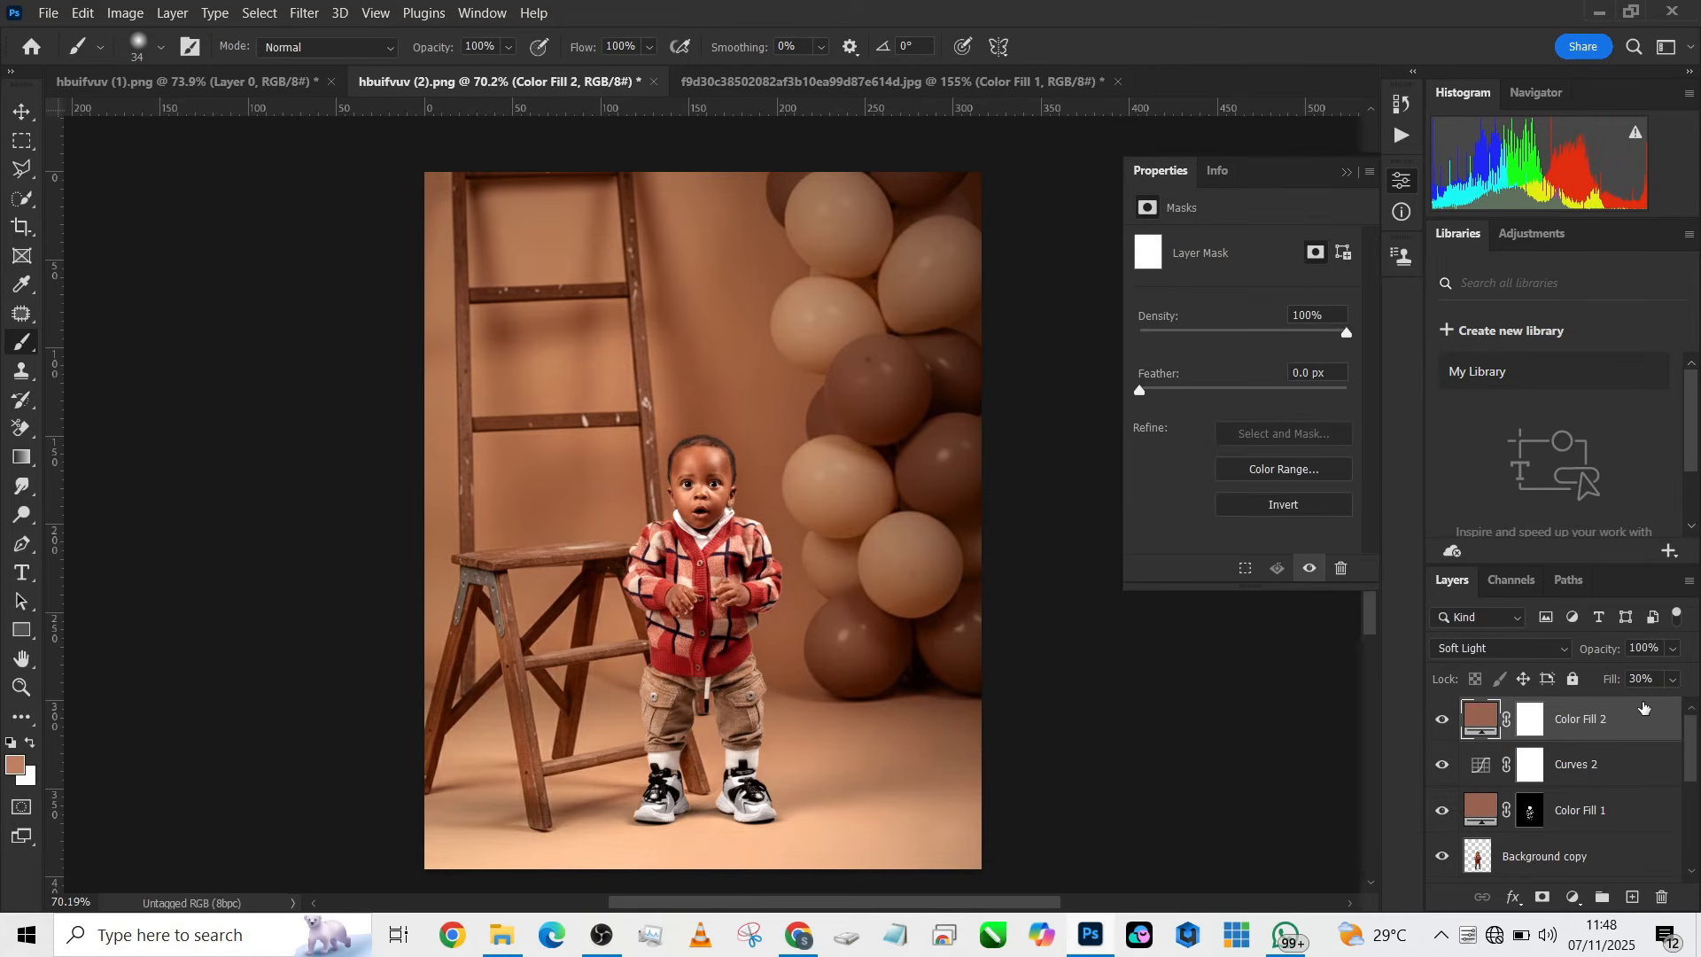
click(1443, 719)
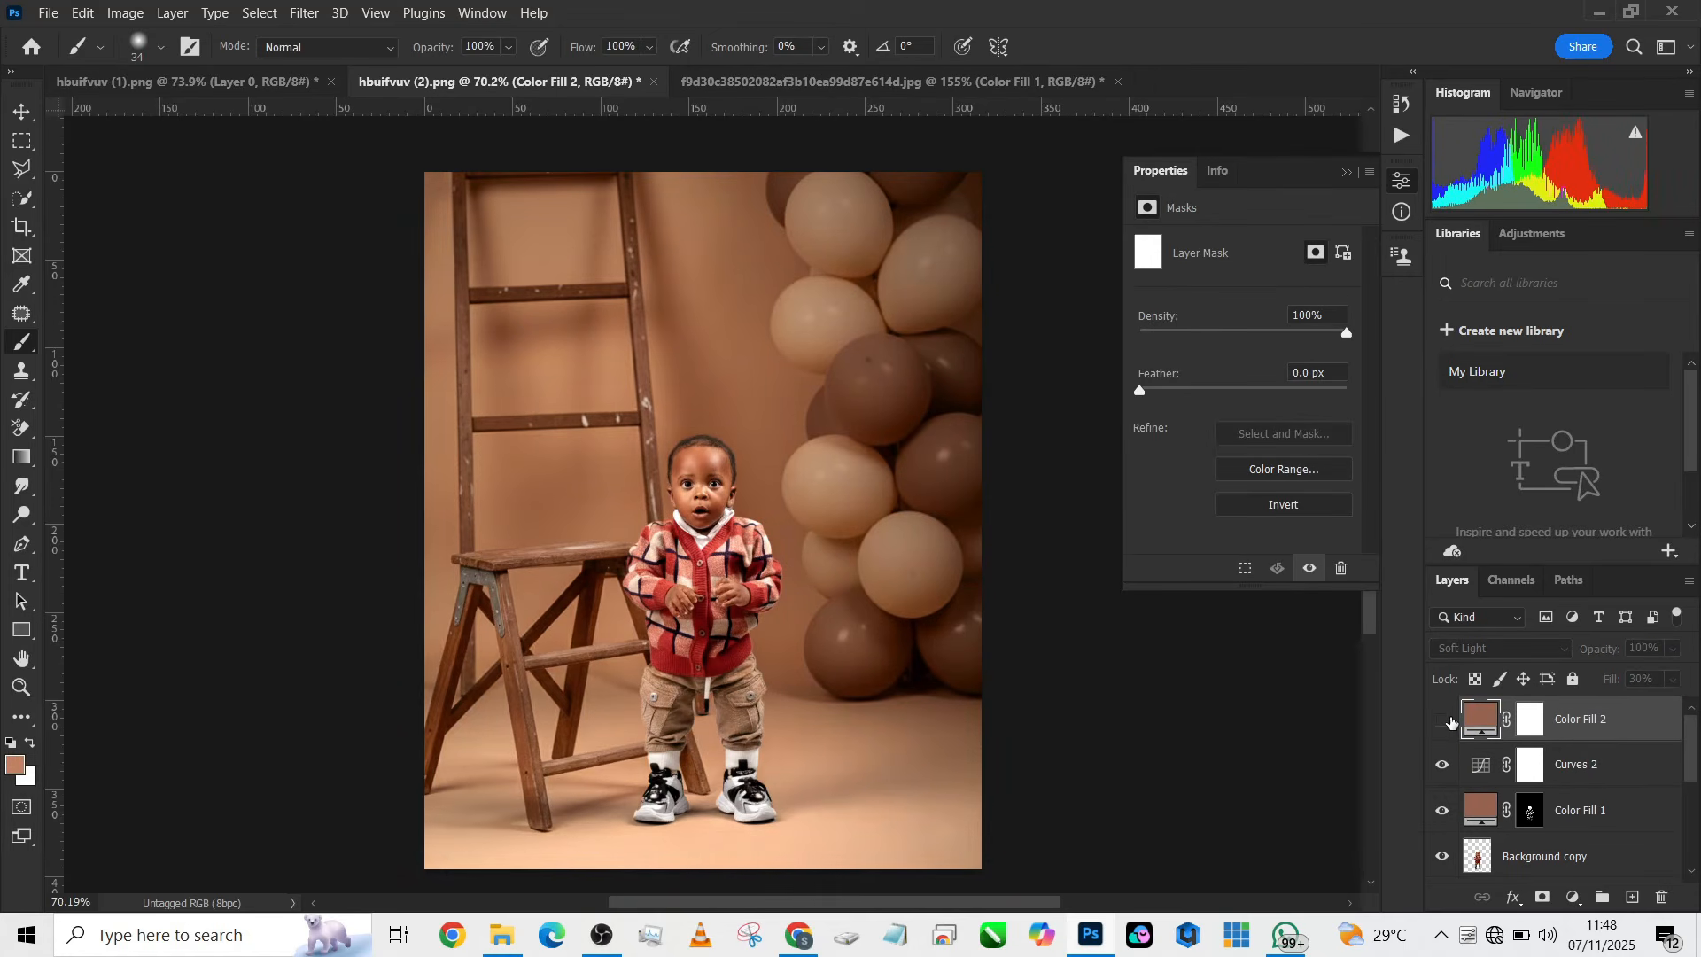
click(1442, 720)
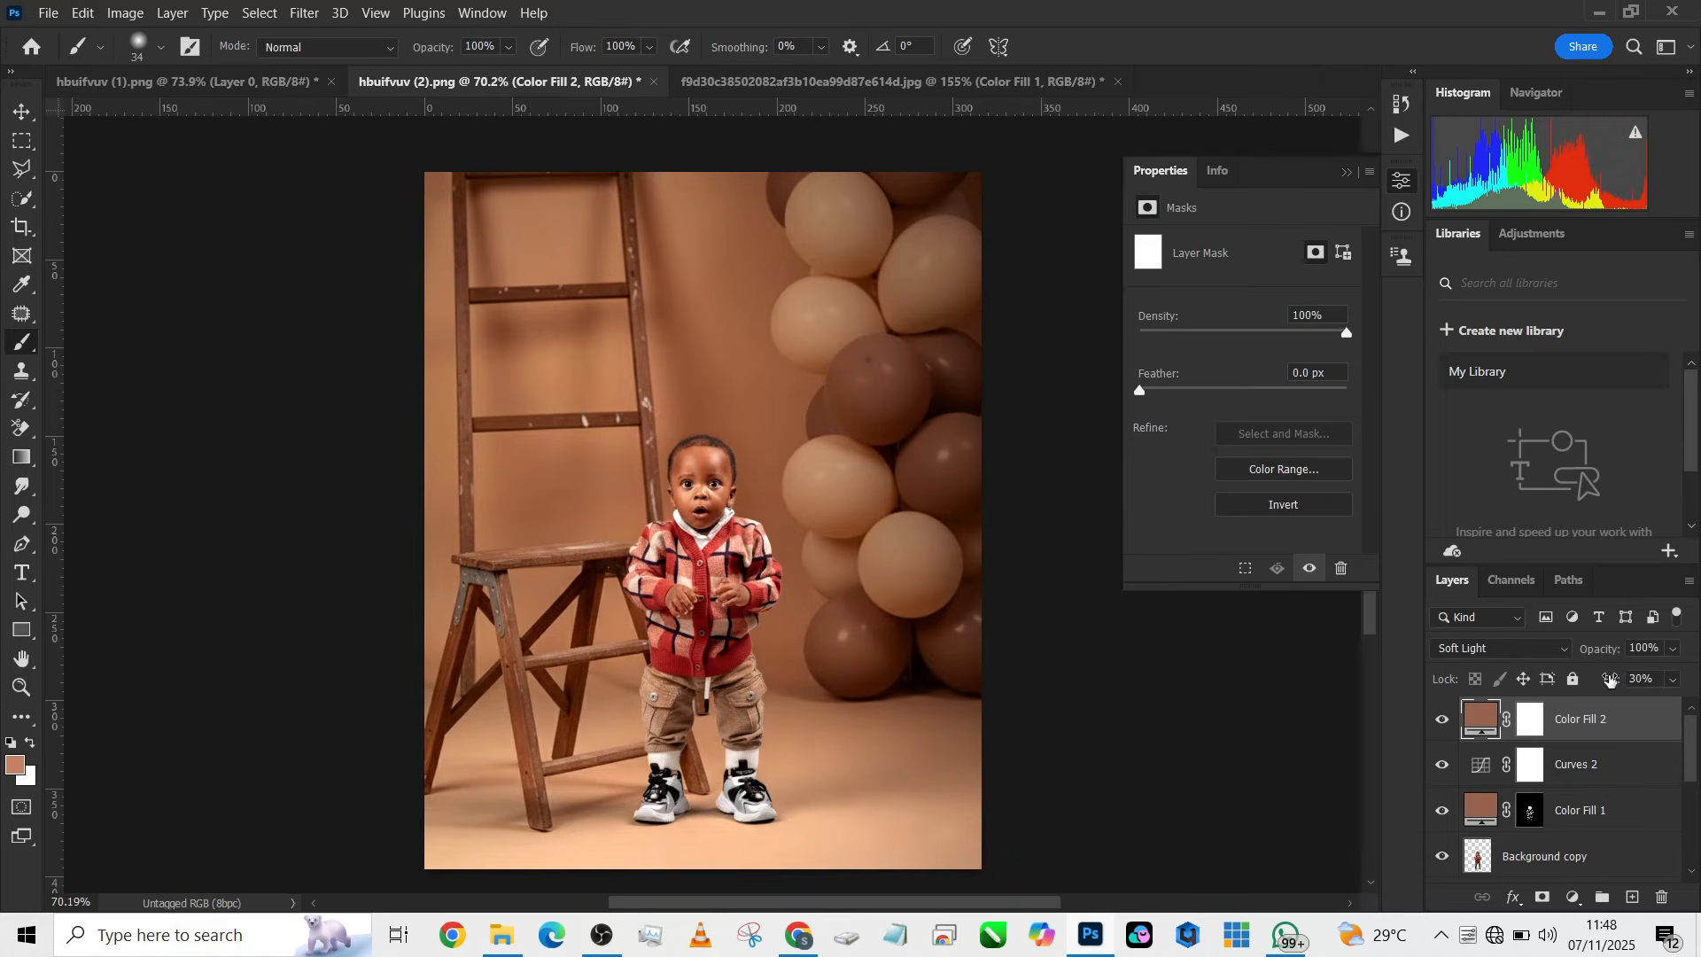
mouse_move(1612, 679)
mouse_down()
mouse_move(1646, 680)
mouse_move(1624, 683)
mouse_up()
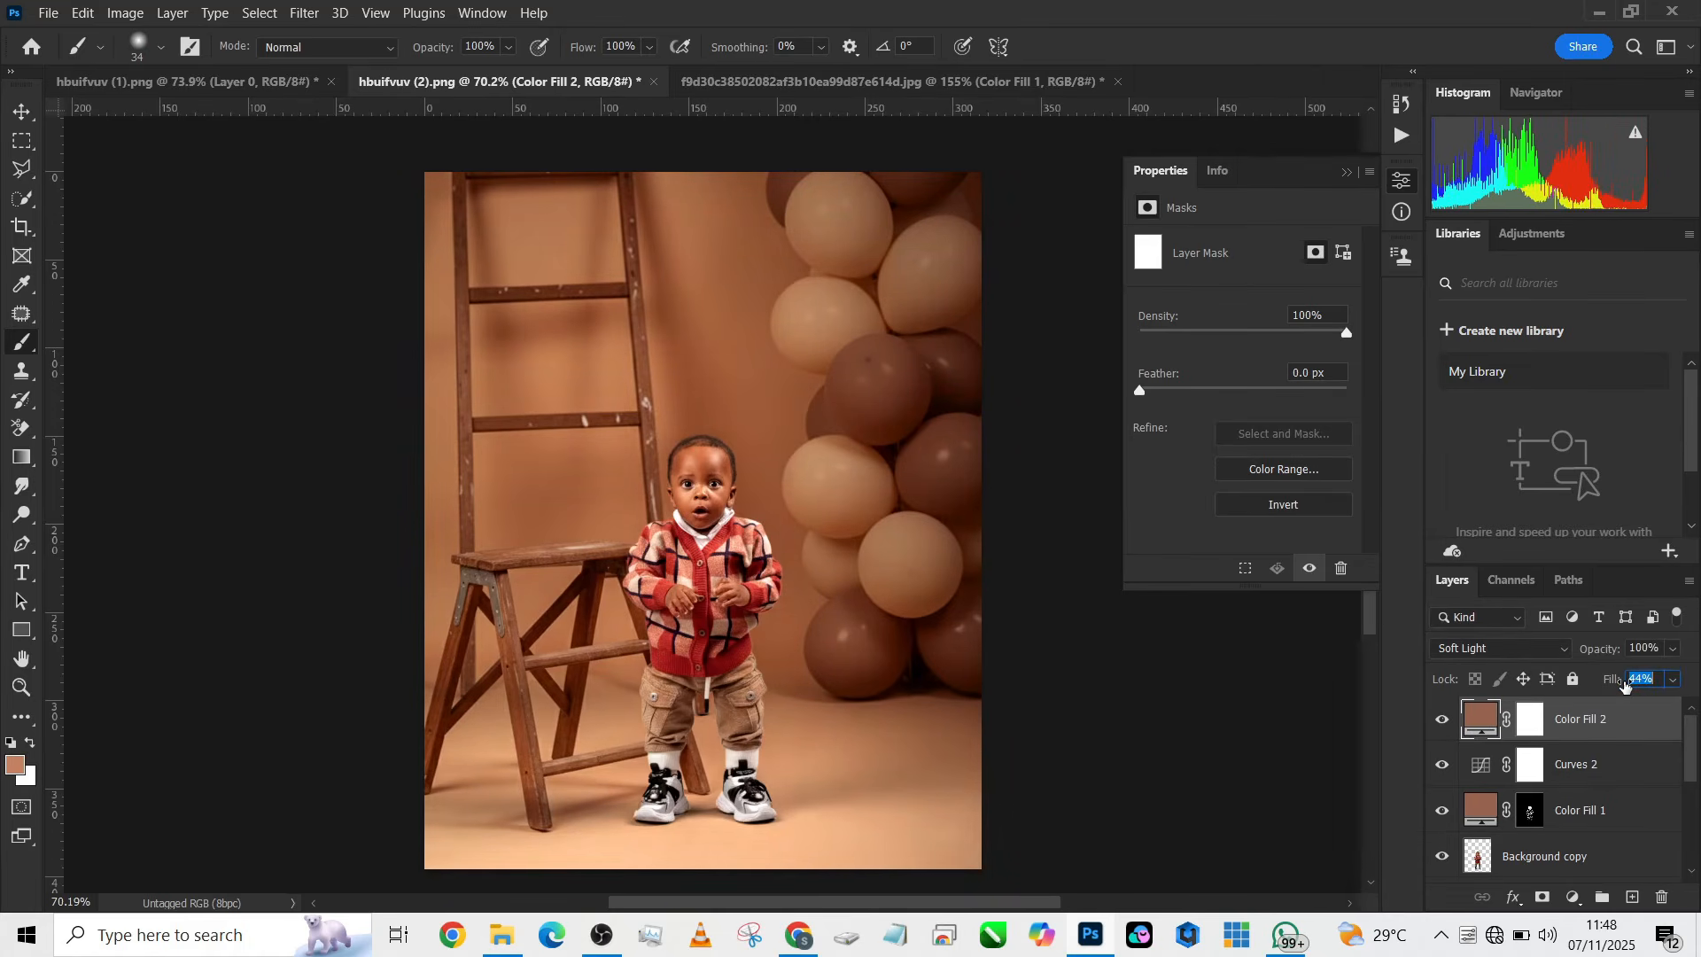
click(1446, 722)
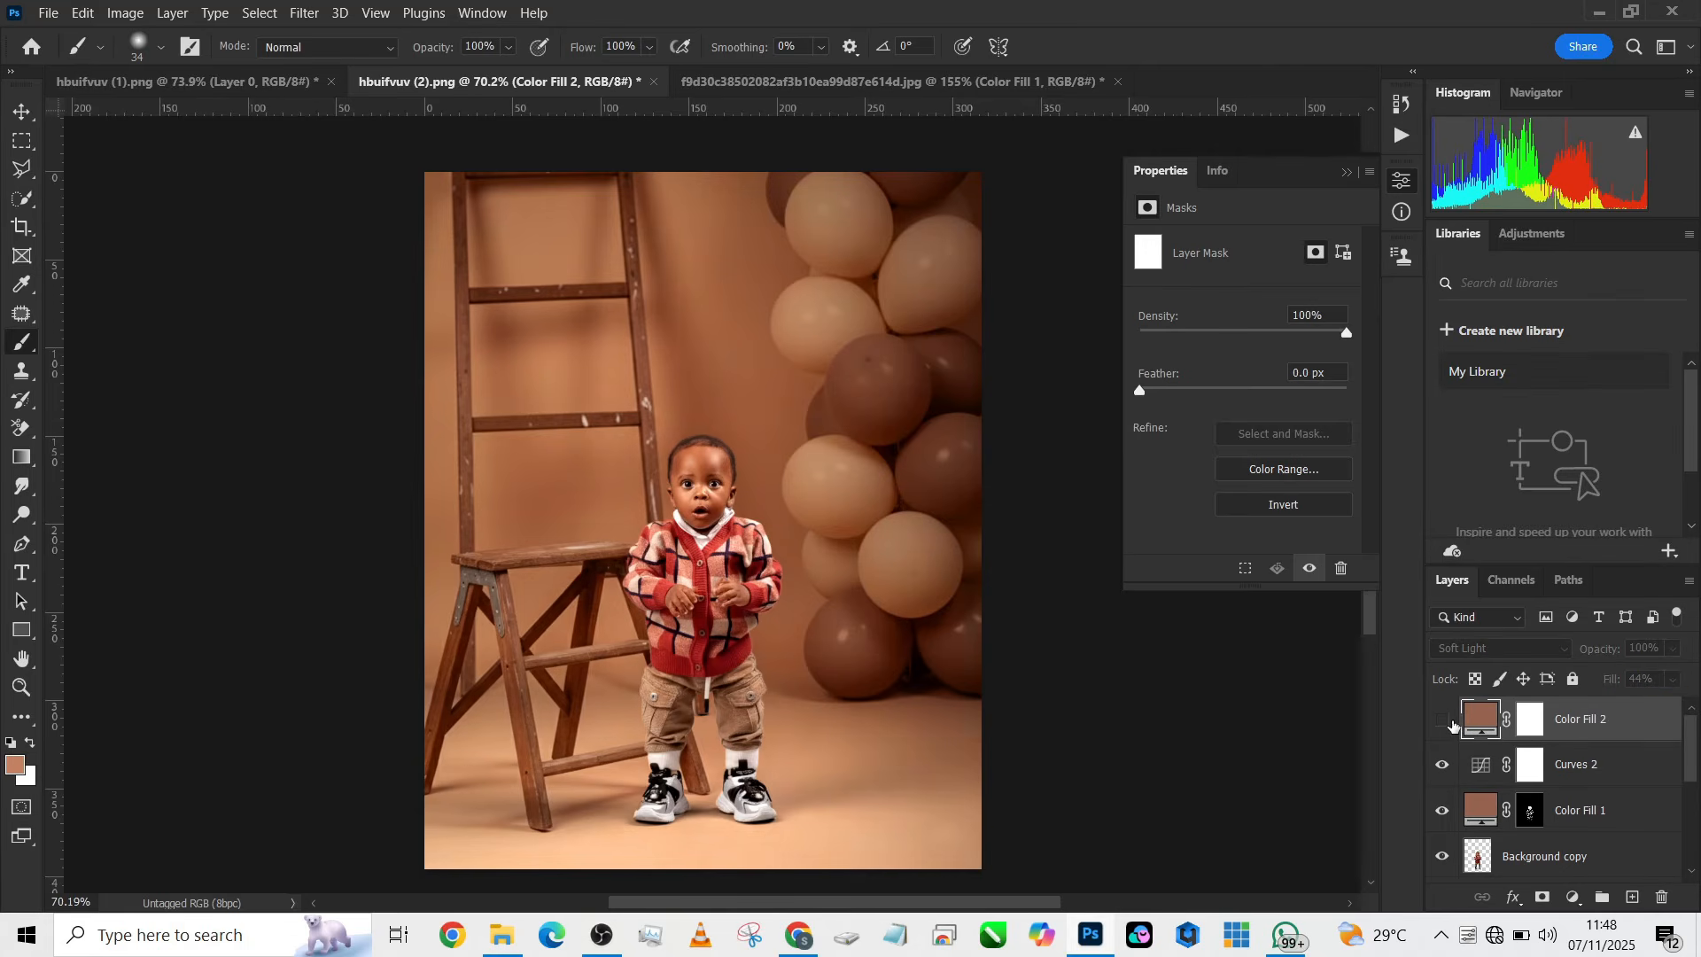
click(1445, 722)
Reduce the Curves 2 layer's opacity to 74% and reselect the Color Fill 2 layer
click(1444, 765)
click(1444, 765)
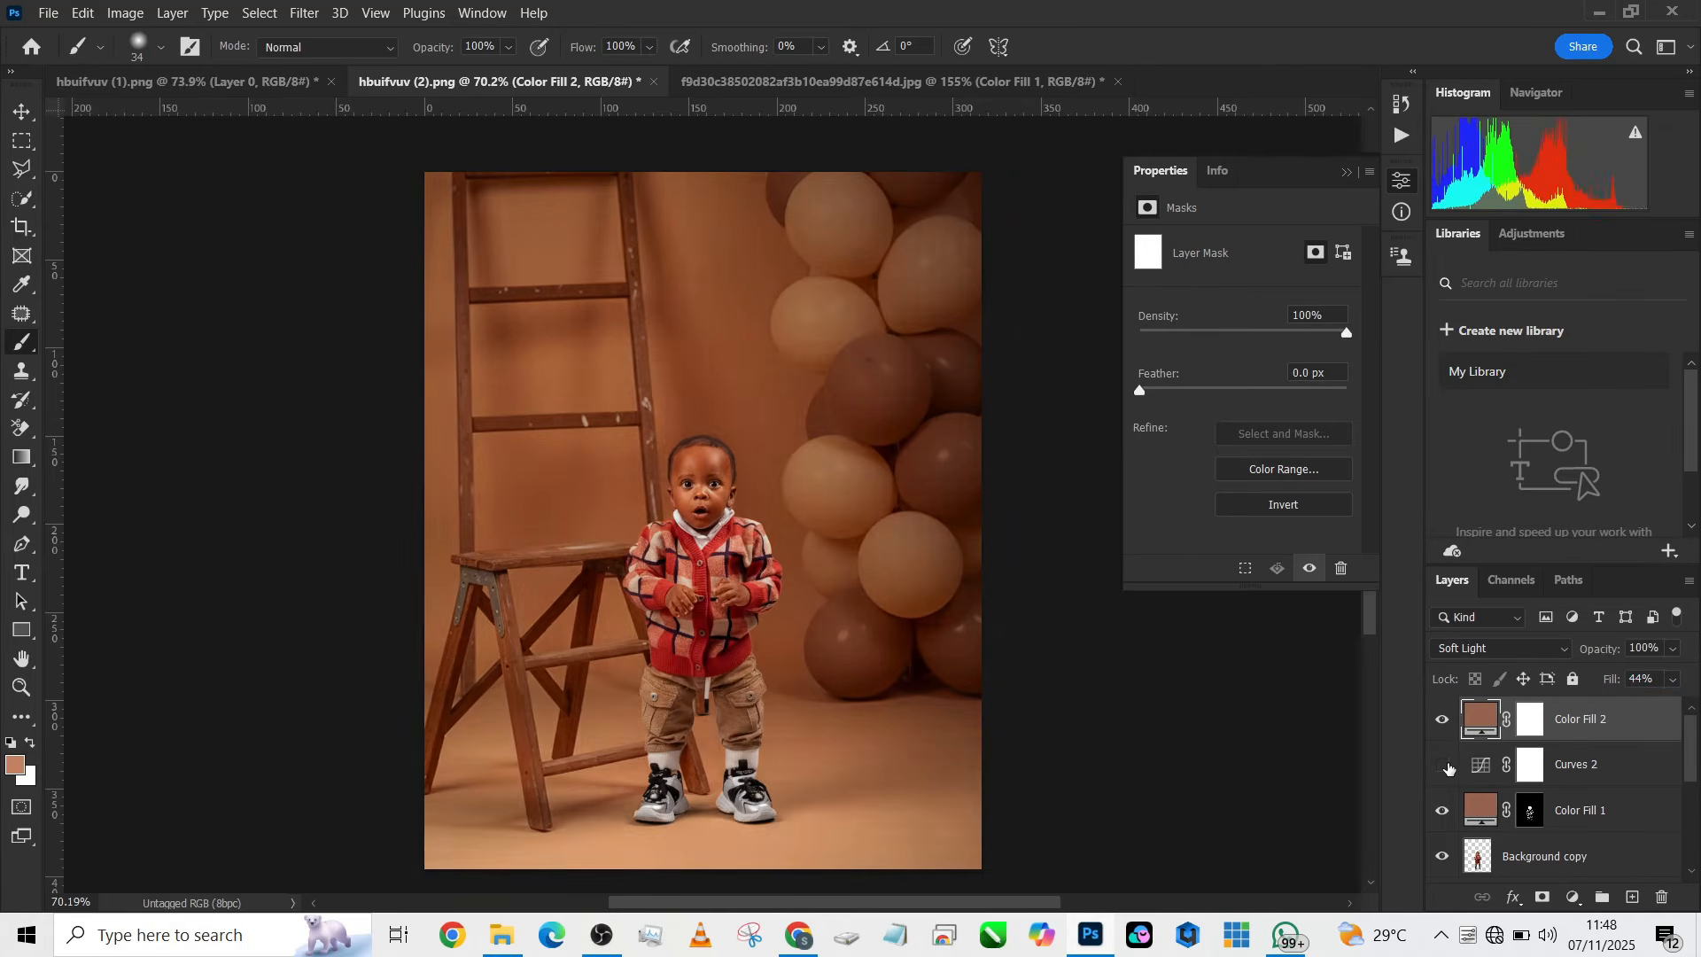
click(1530, 763)
click(1672, 650)
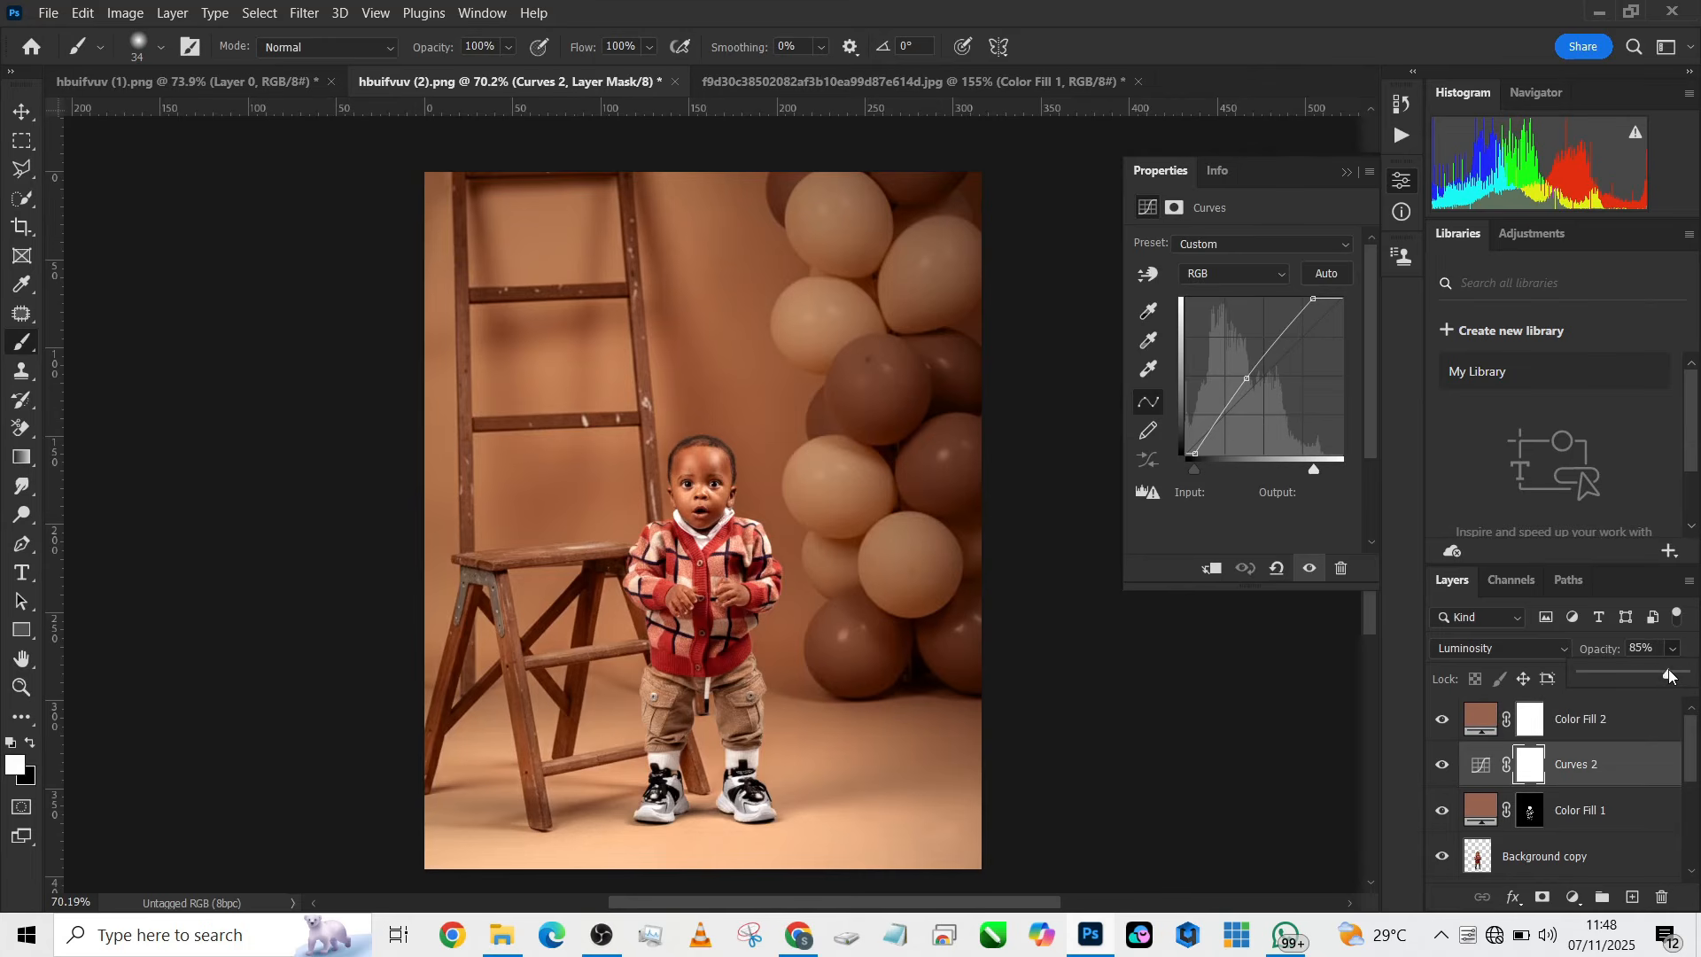
drag(1683, 673, 1656, 671)
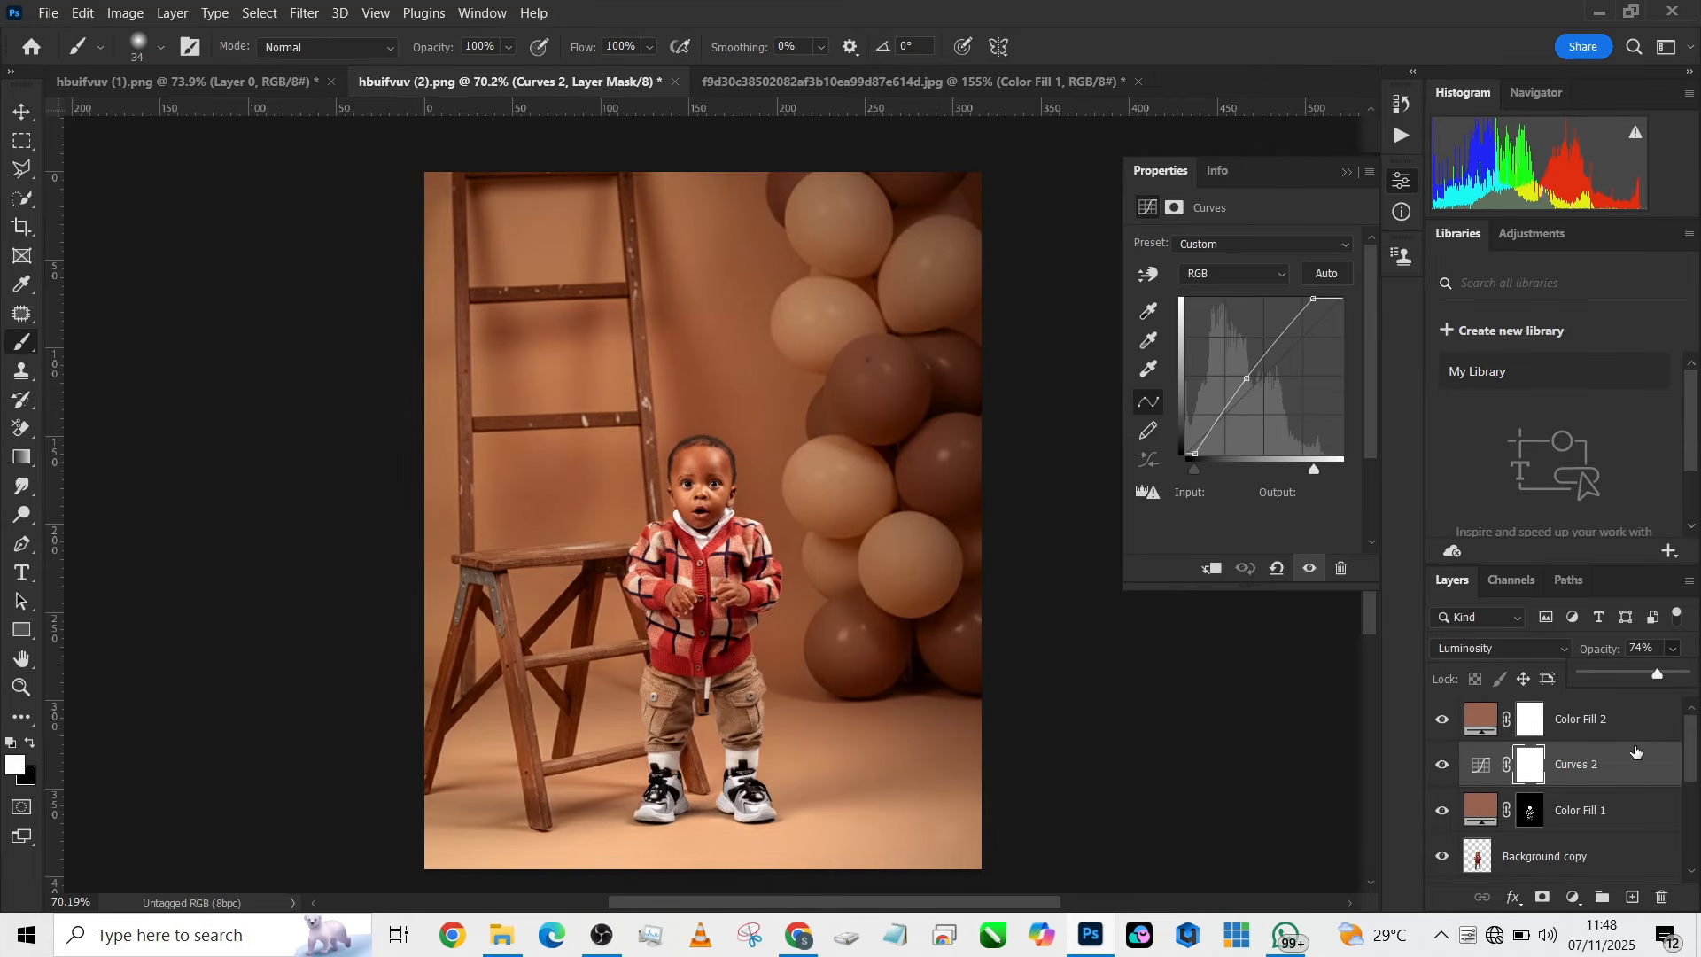
click(1647, 726)
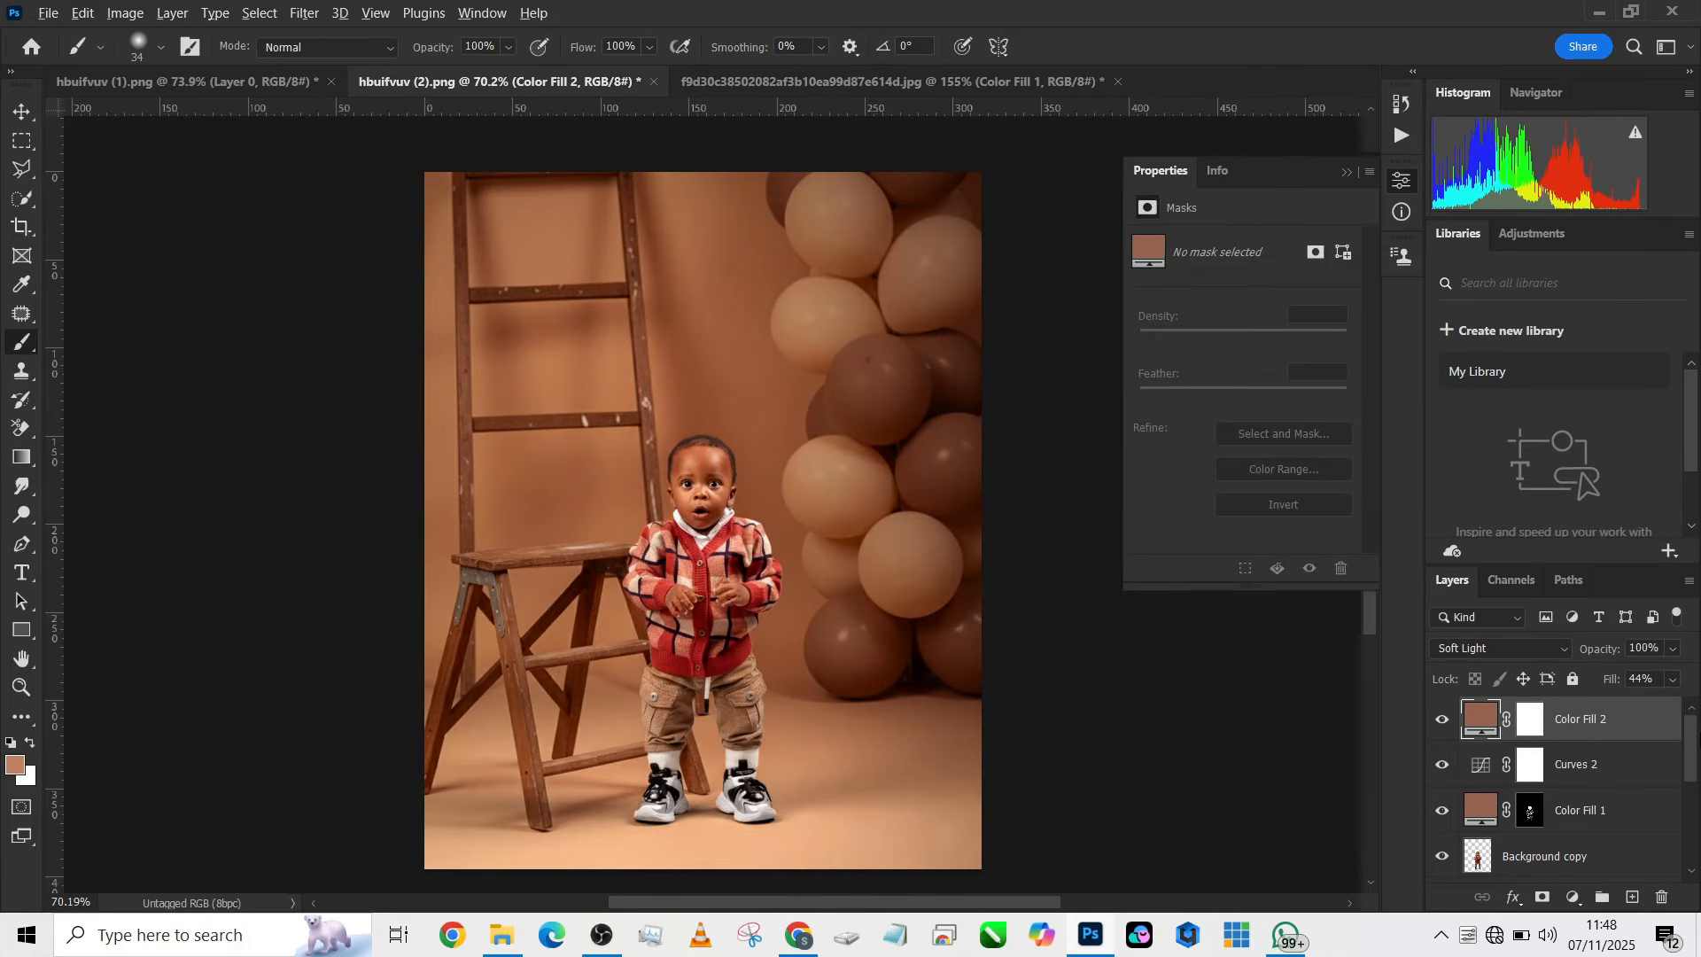
Stamp all visible layers into a new top layer and set its Camera Raw Vignetting to -25
key(ctrl+shift+alt+e)
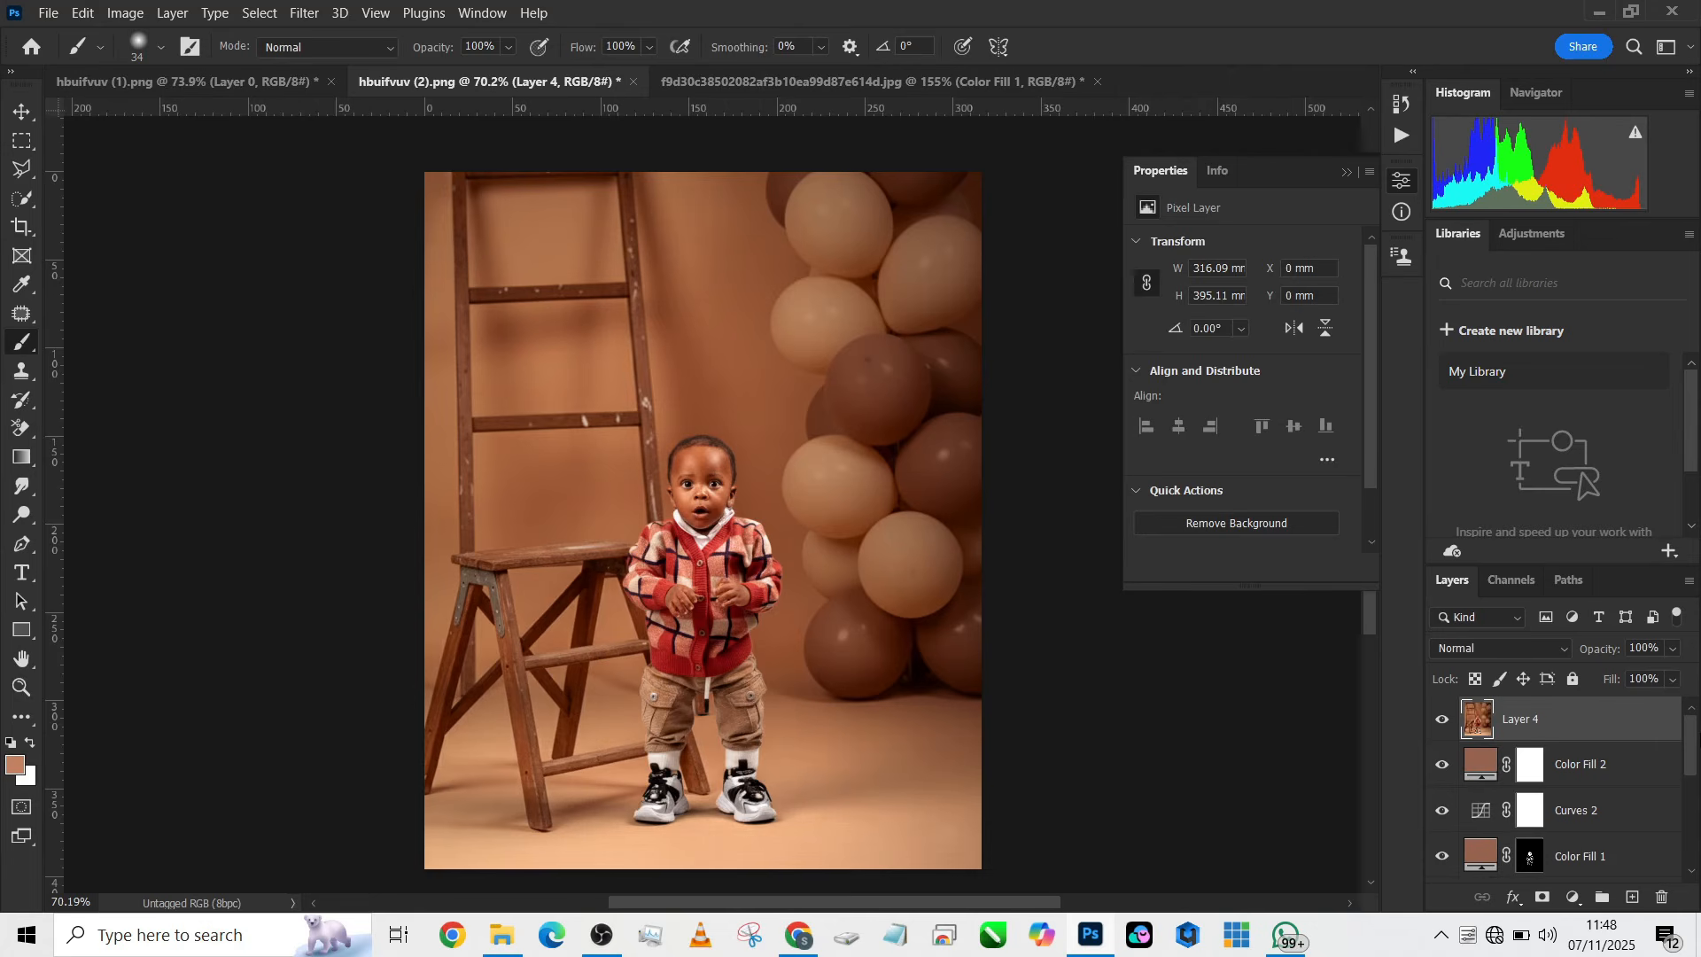
click(301, 16)
click(320, 169)
scroll(1492, 734, down, 4)
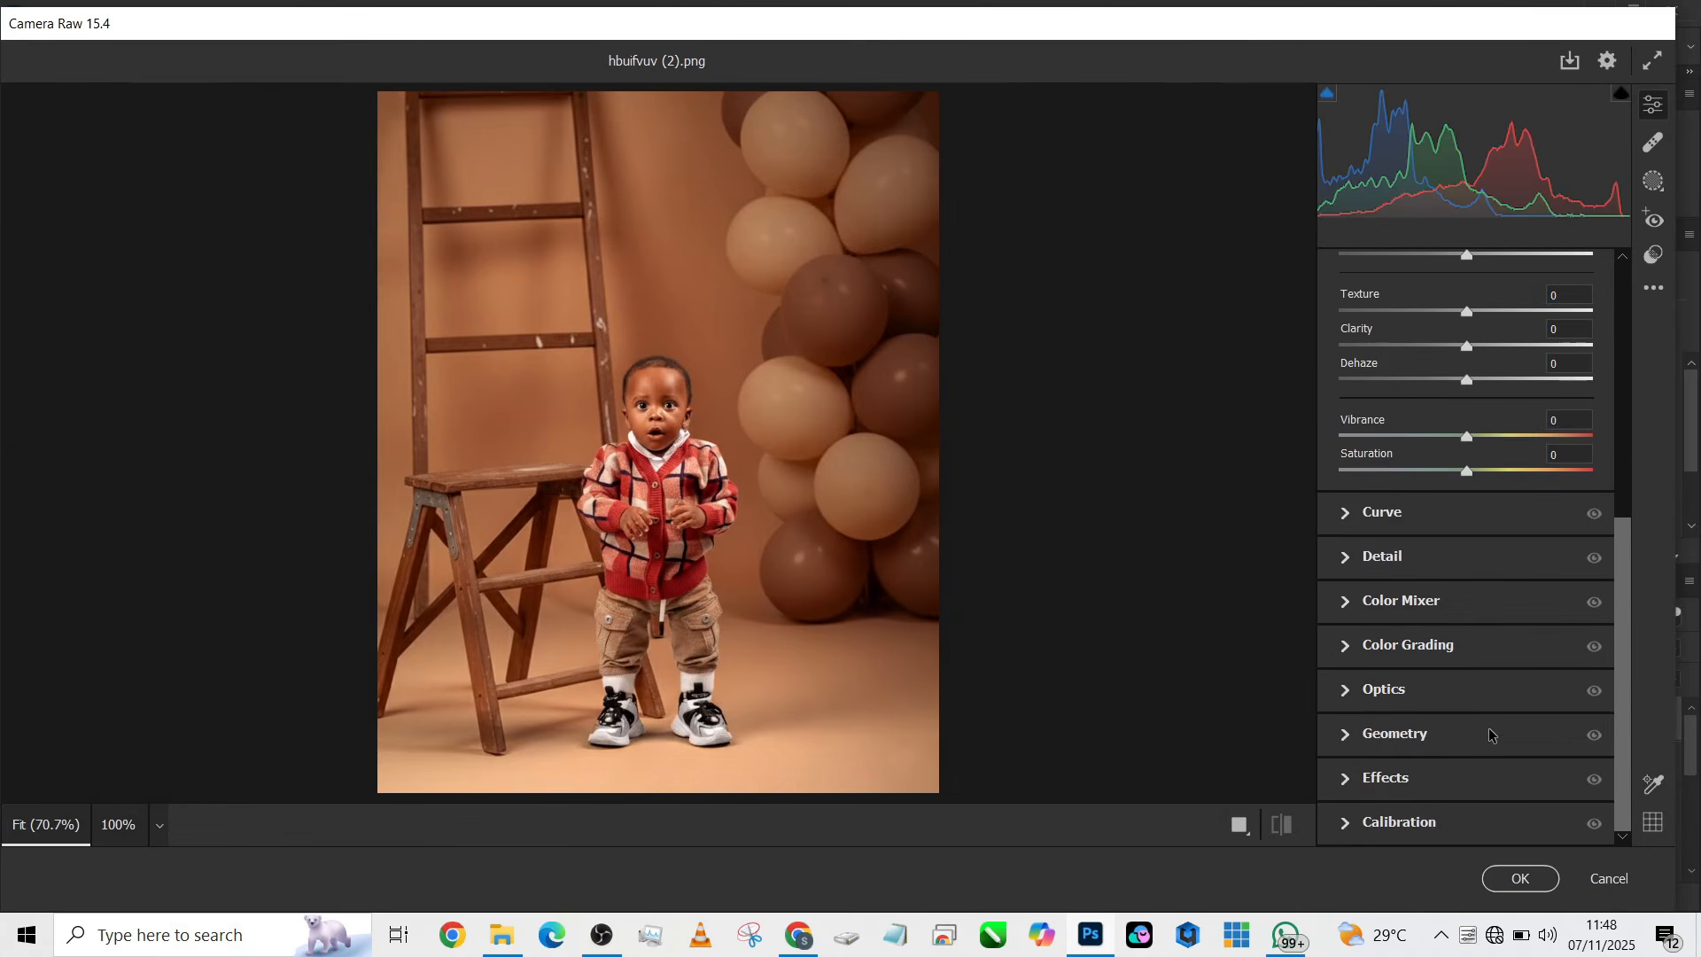
click(1407, 782)
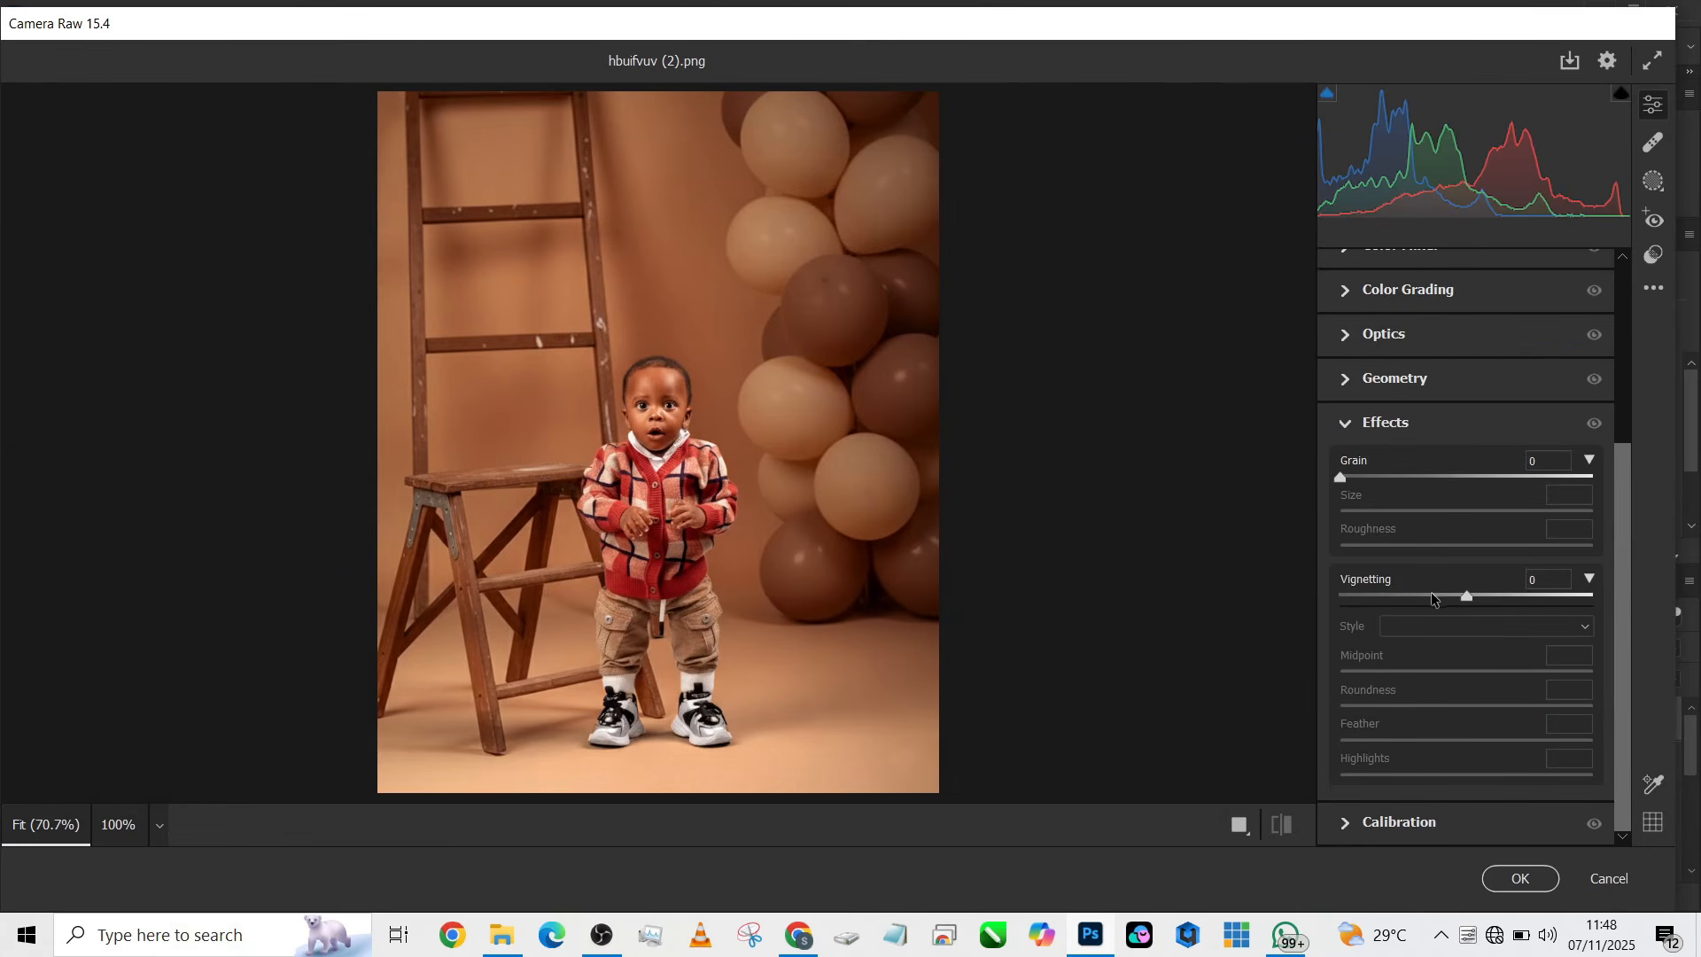
drag(1466, 596, 1435, 596)
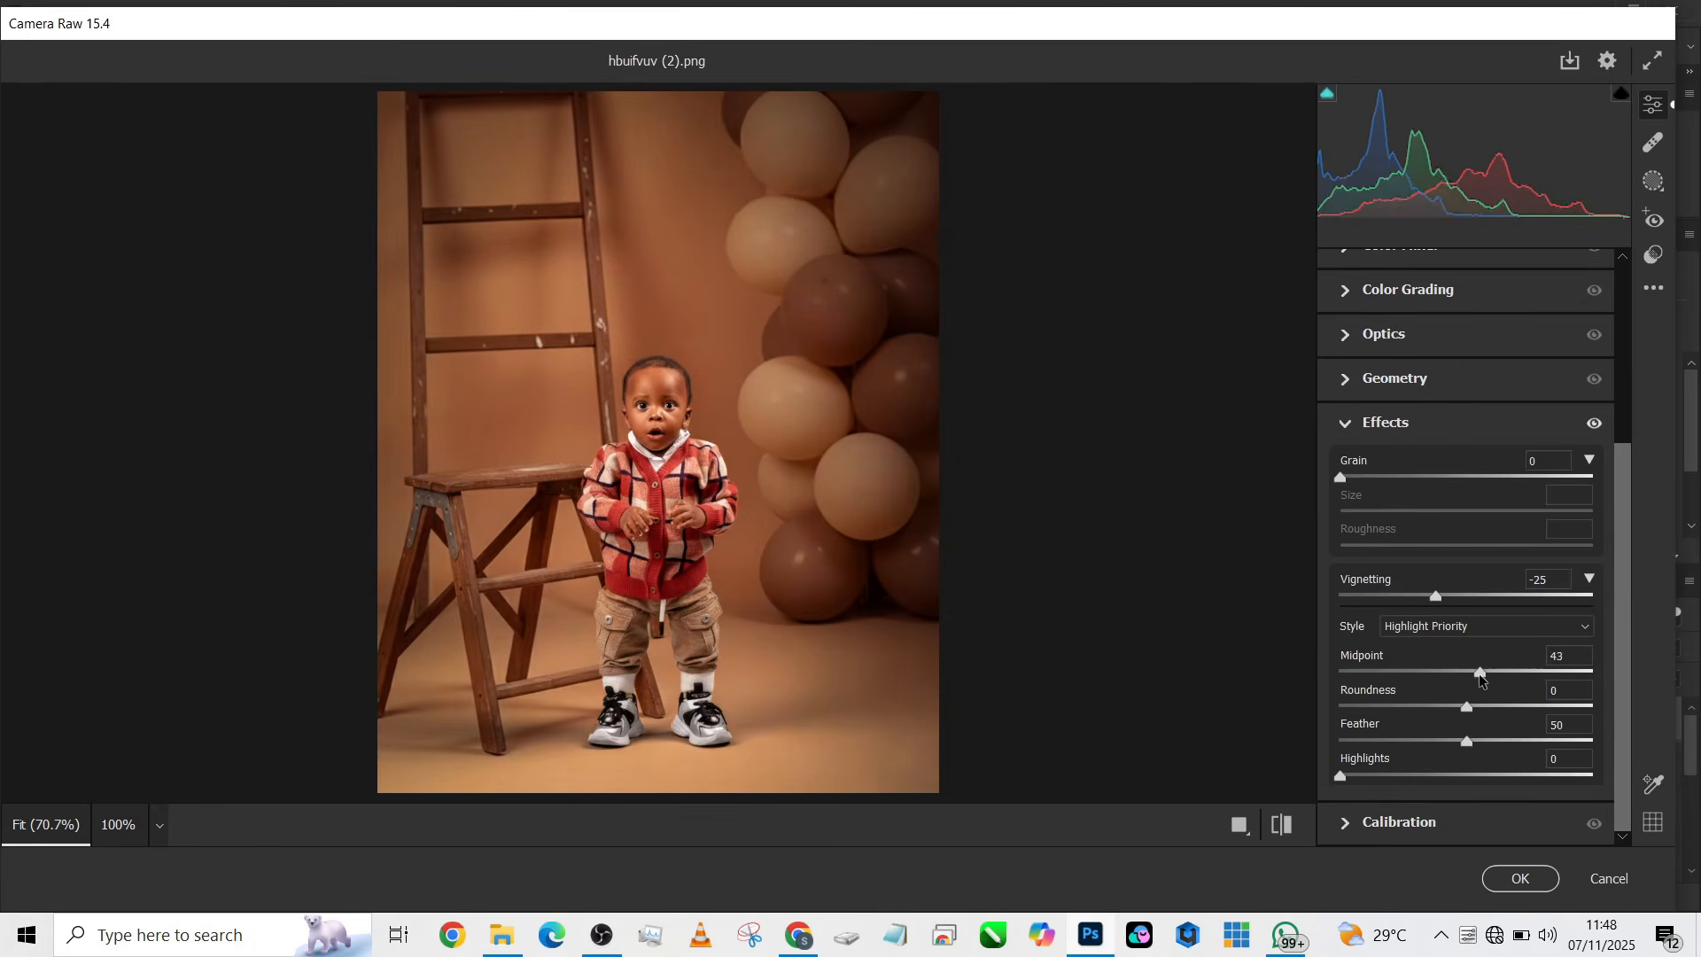
Set Vibrance to +32, Contrast to +5 and Highlights to +11 in the Basic adjustments, and apply the Camera Raw filter
scroll(1466, 372, up, 5)
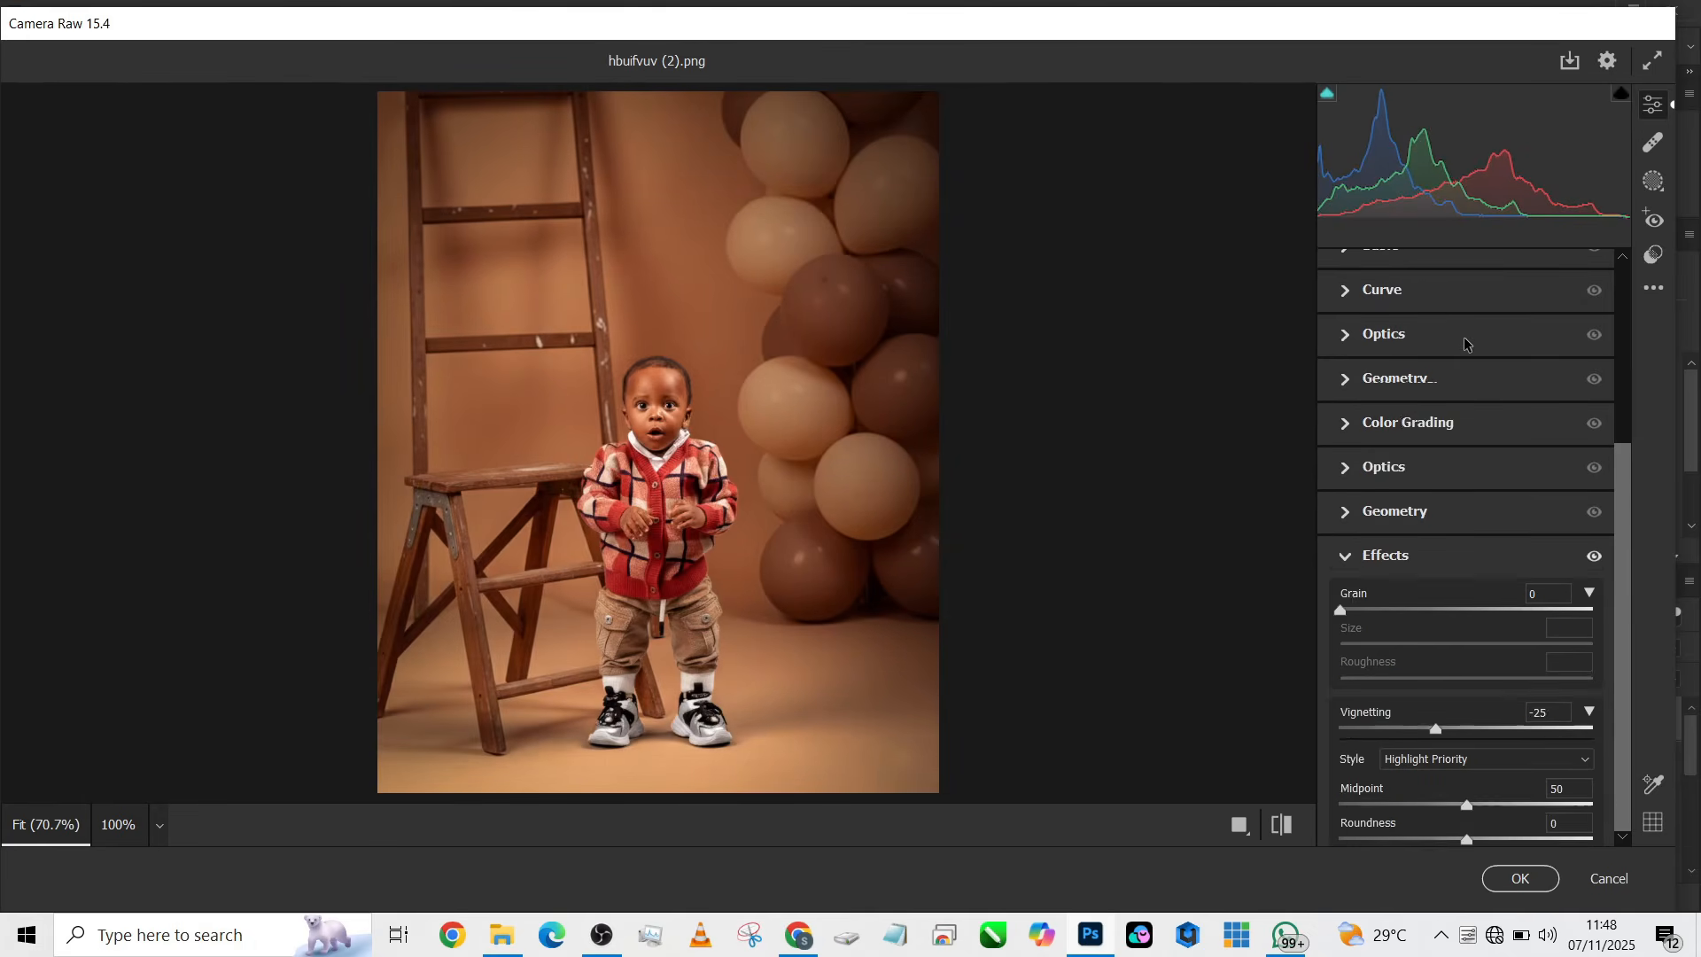
click(1457, 335)
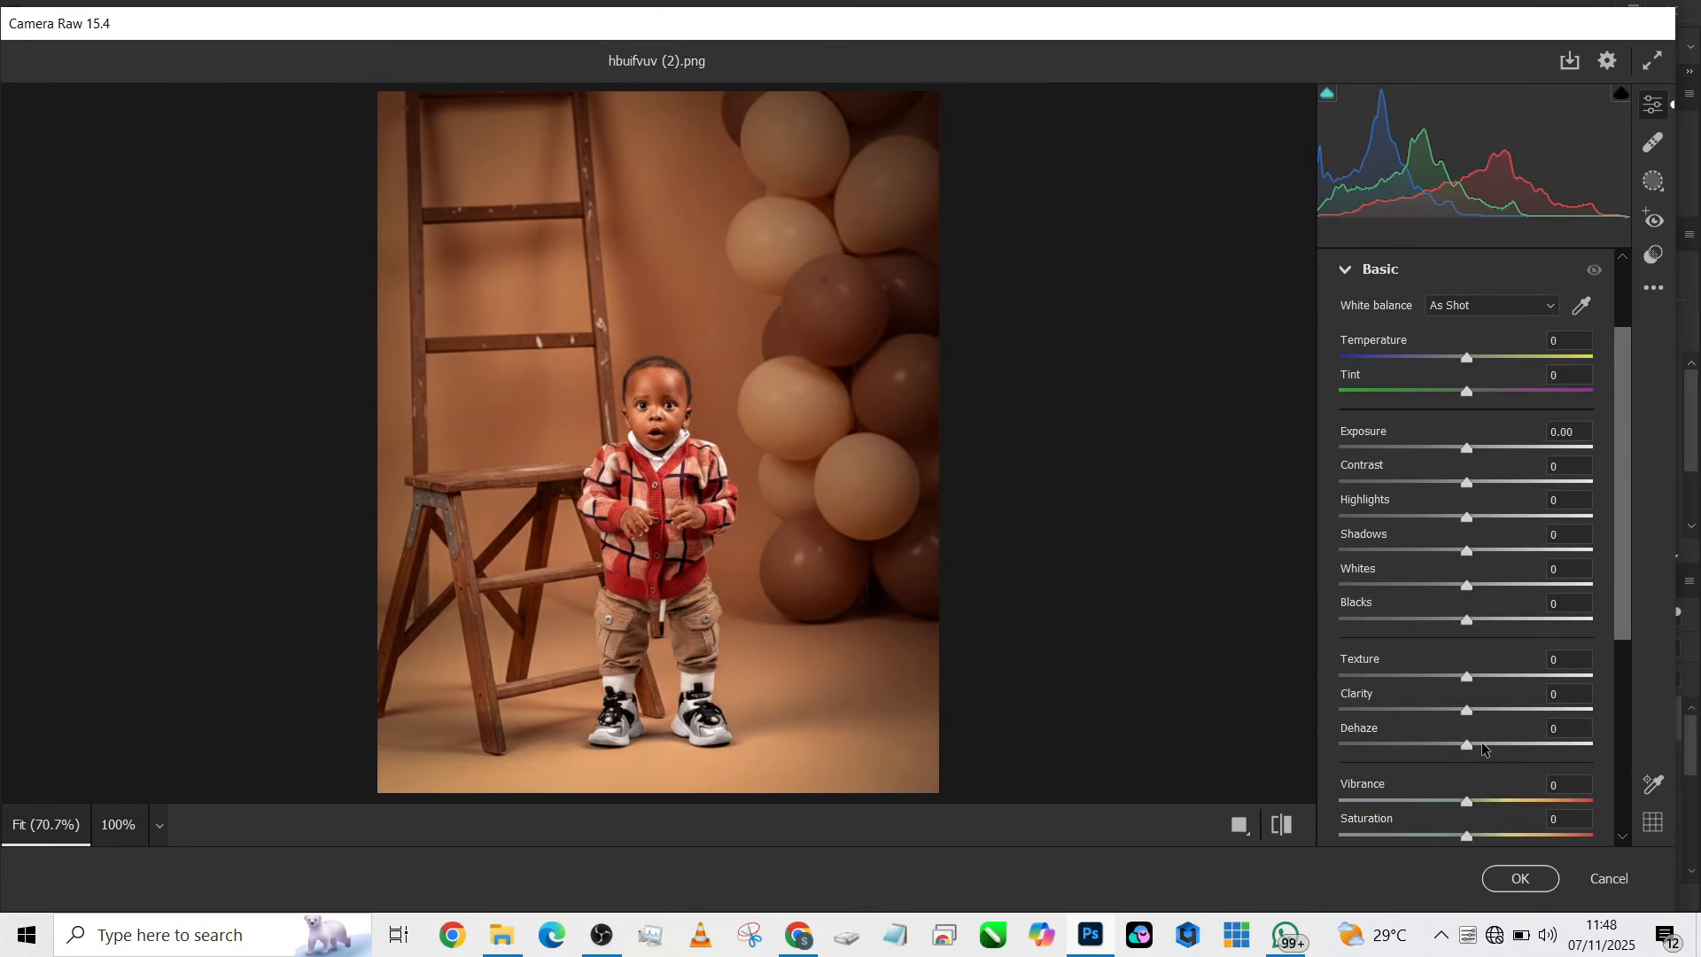
click(1507, 799)
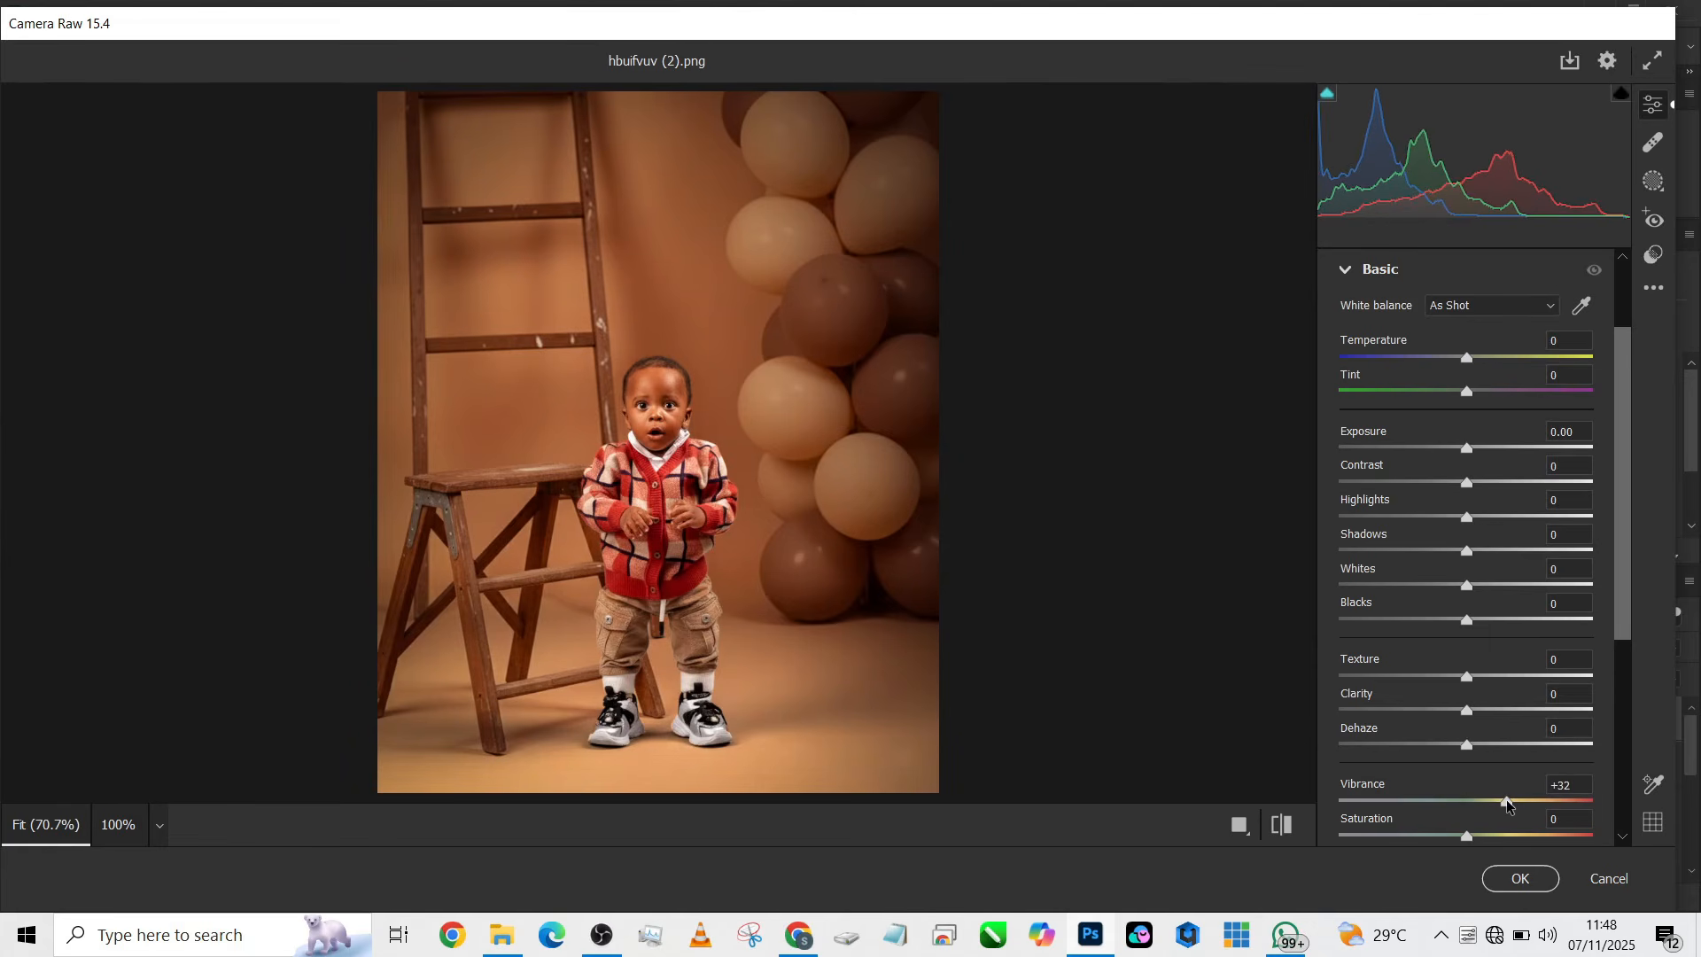
click(1473, 482)
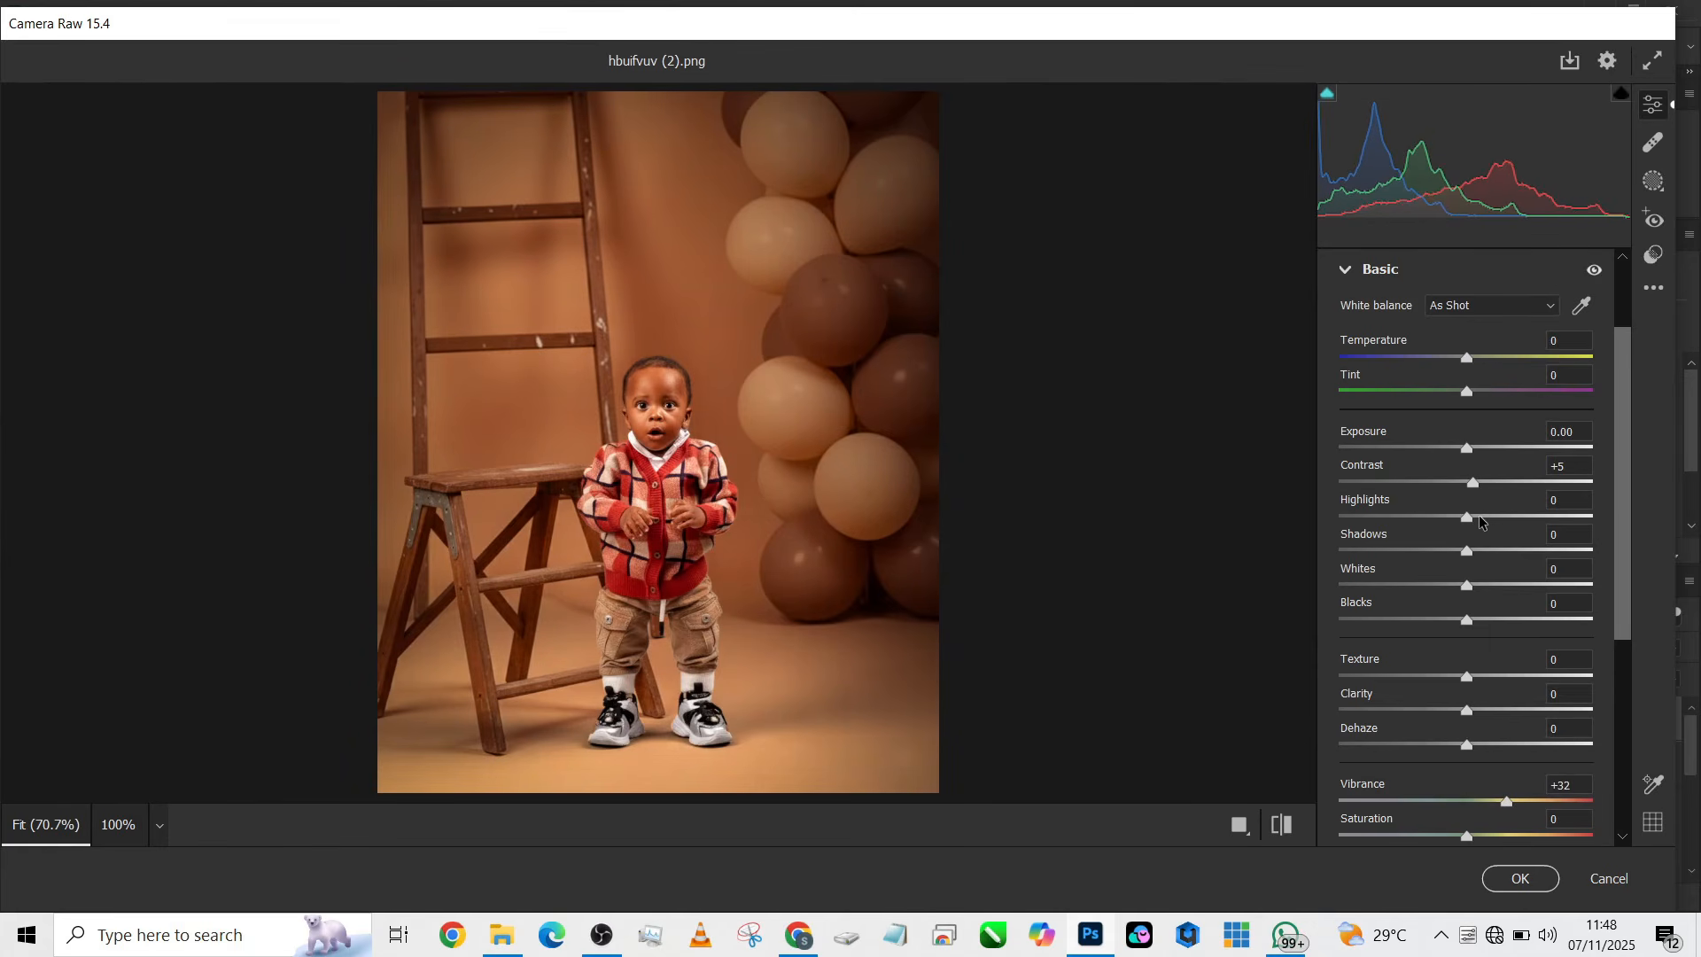
click(1479, 517)
click(607, 390)
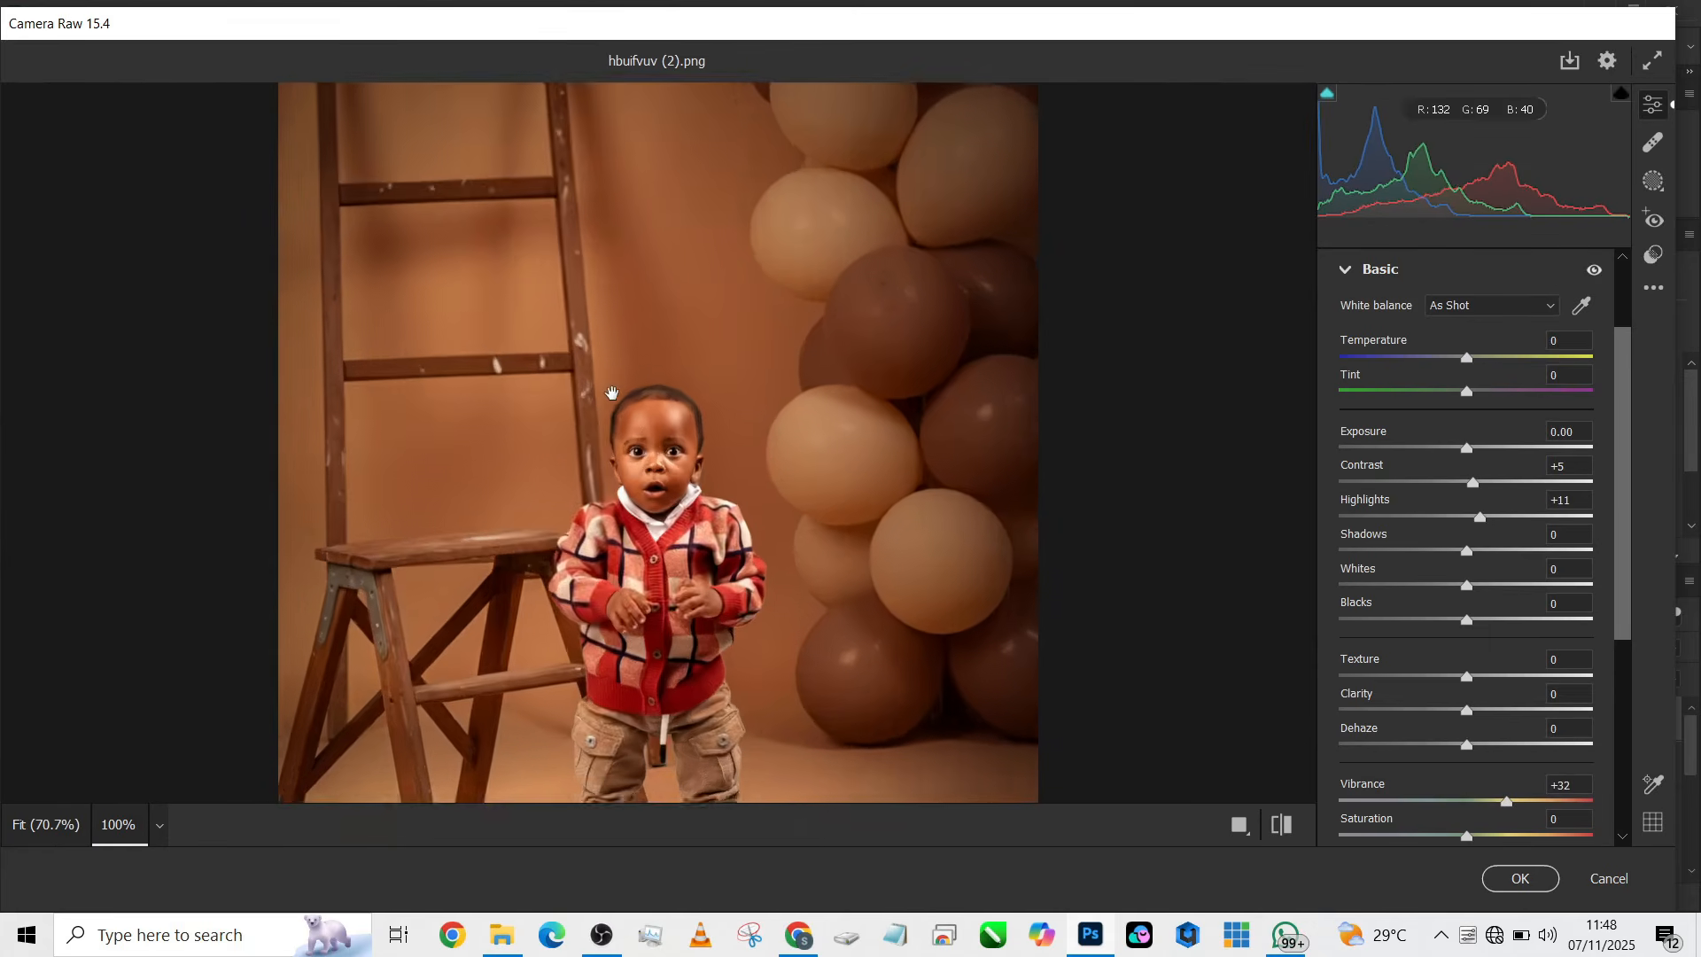
click(607, 391)
click(1518, 879)
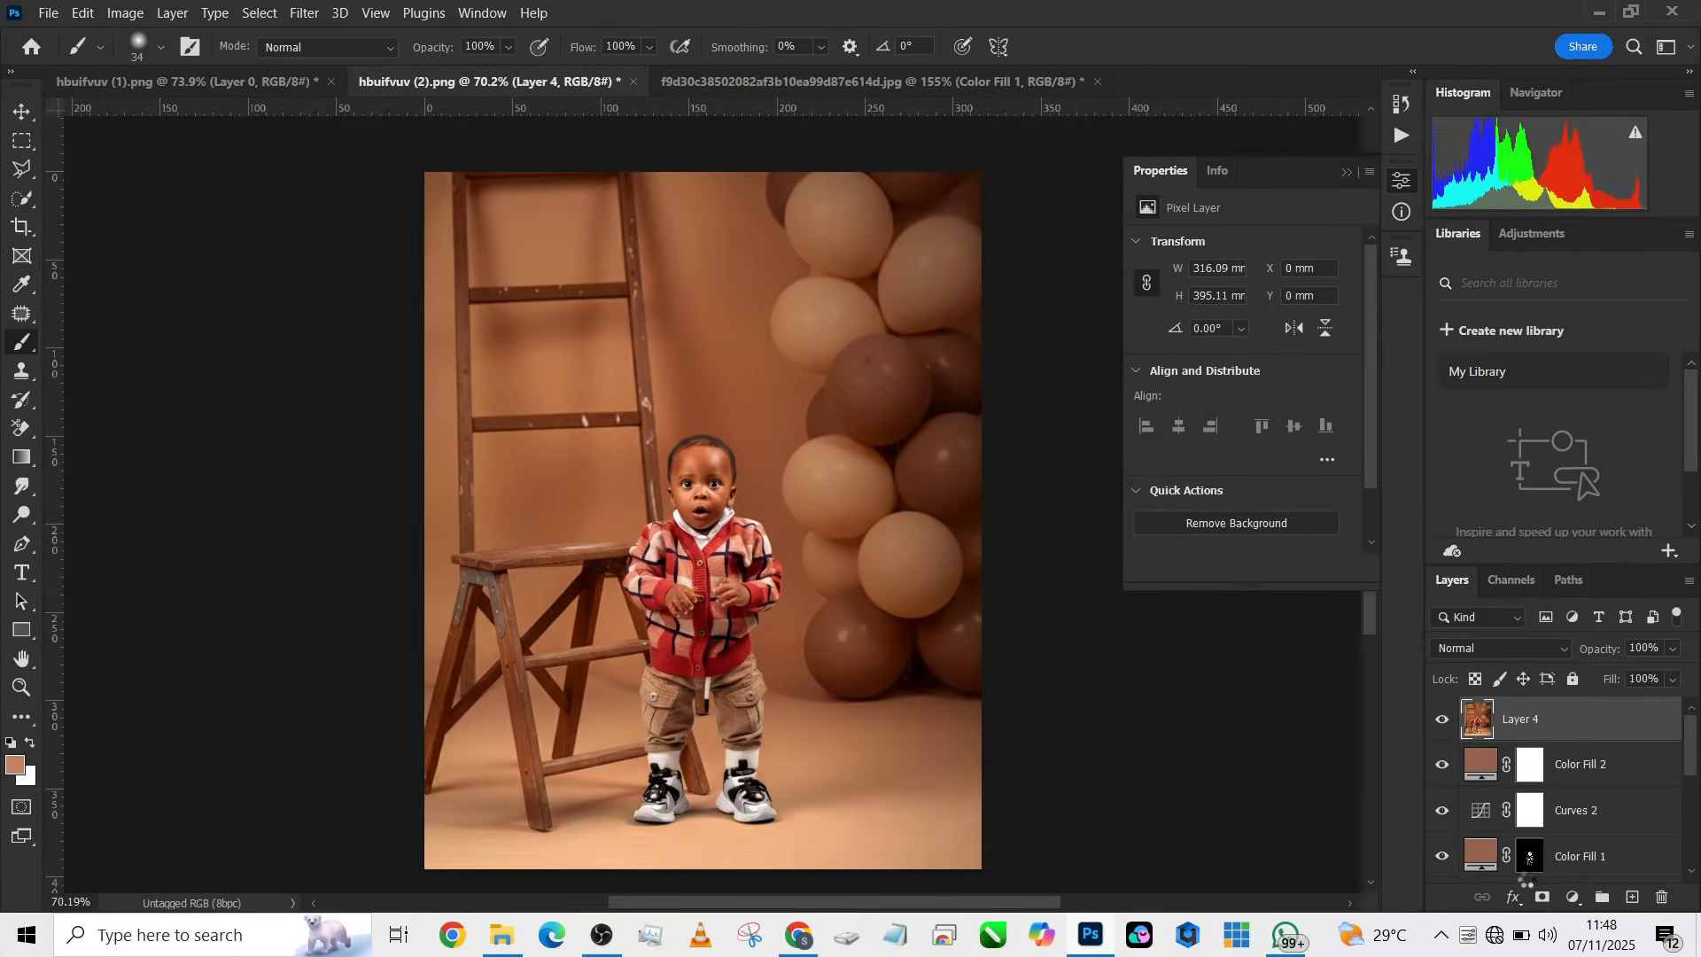
Compare the finished composite with the original photo by showing the Background layer alone and restoring all layers
scroll(1552, 766, down, 5)
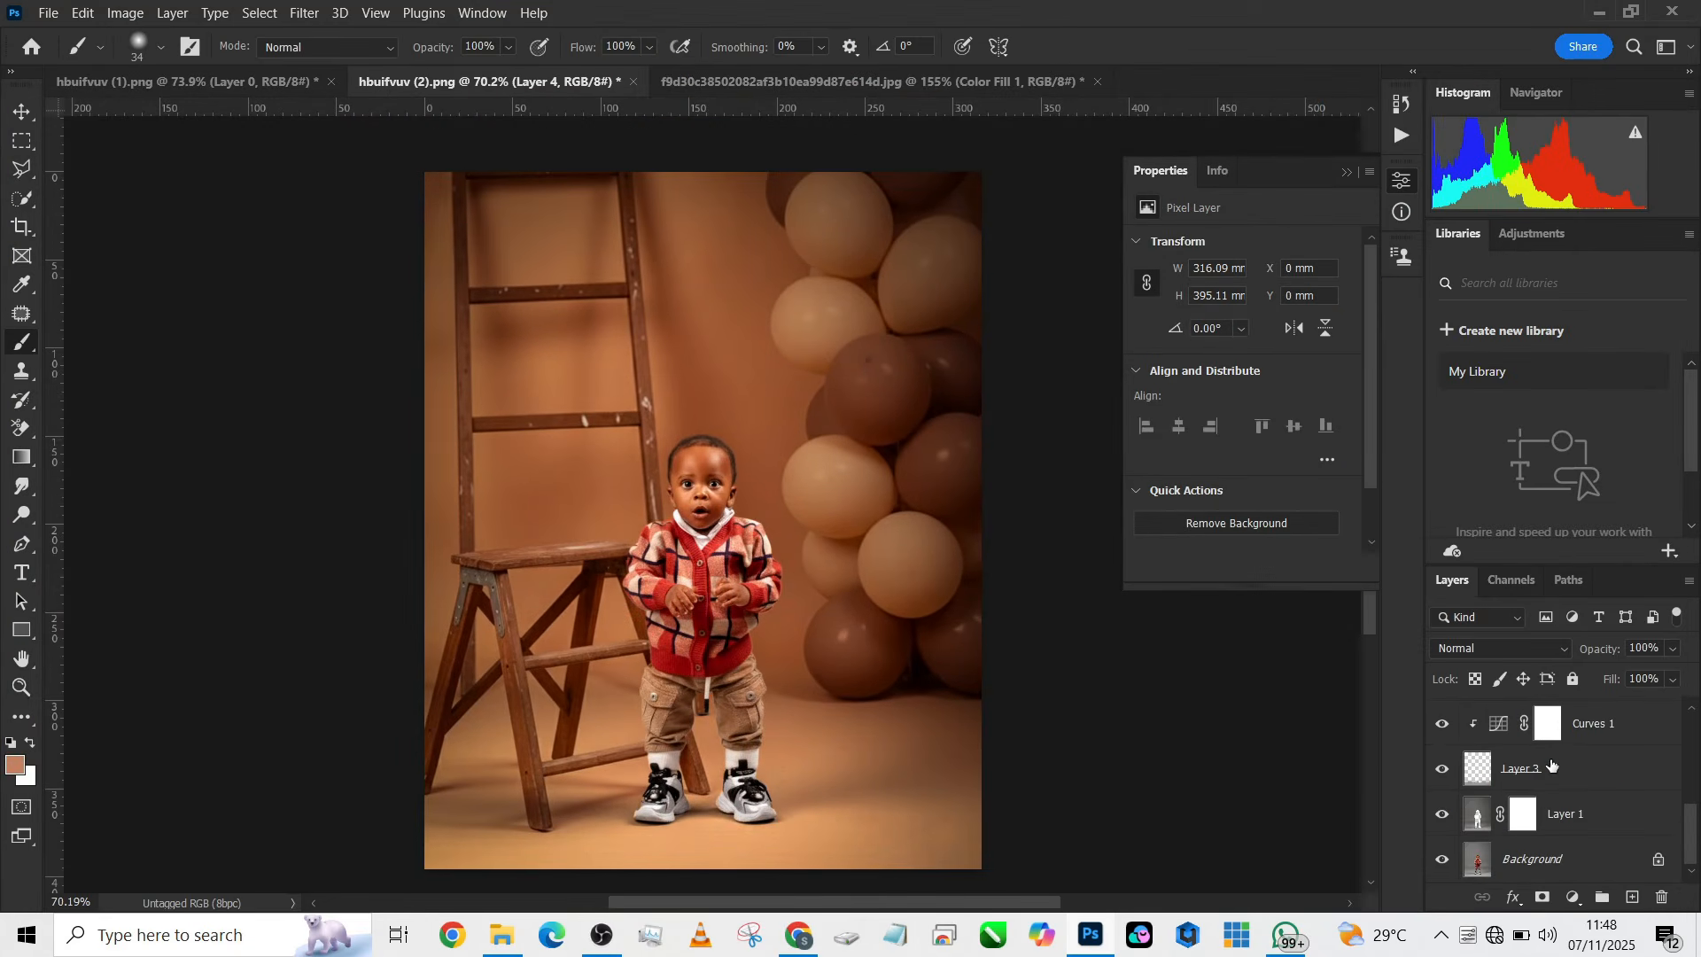
alt+click(1441, 855)
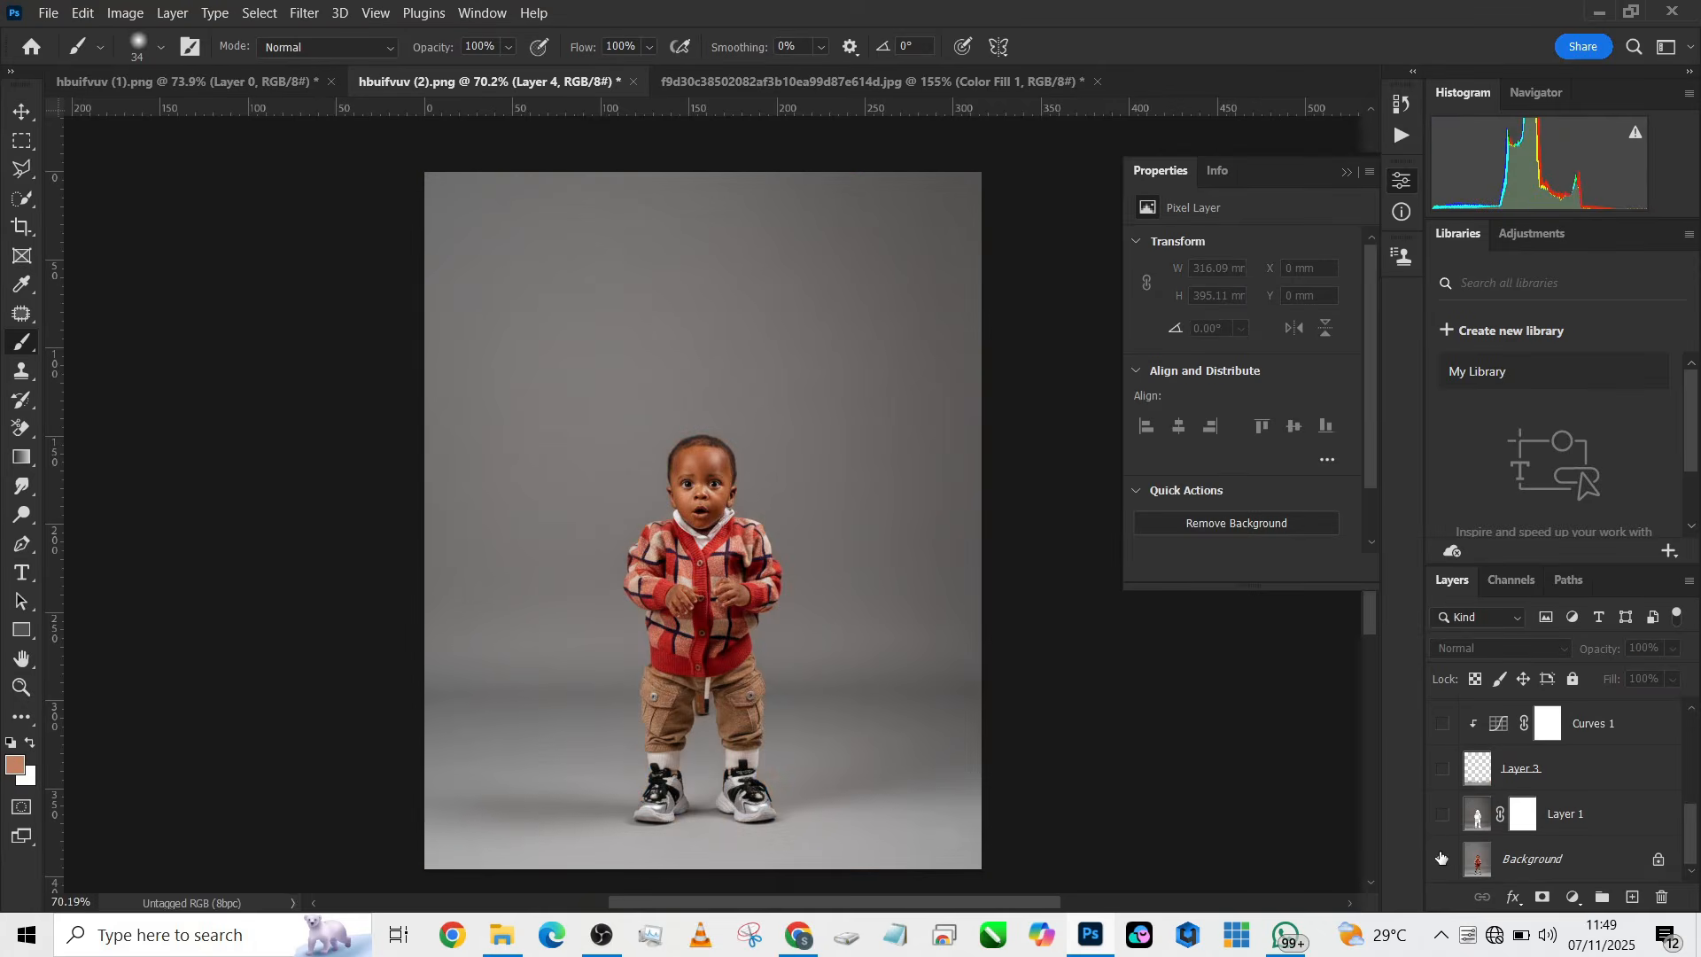
alt+click(1441, 856)
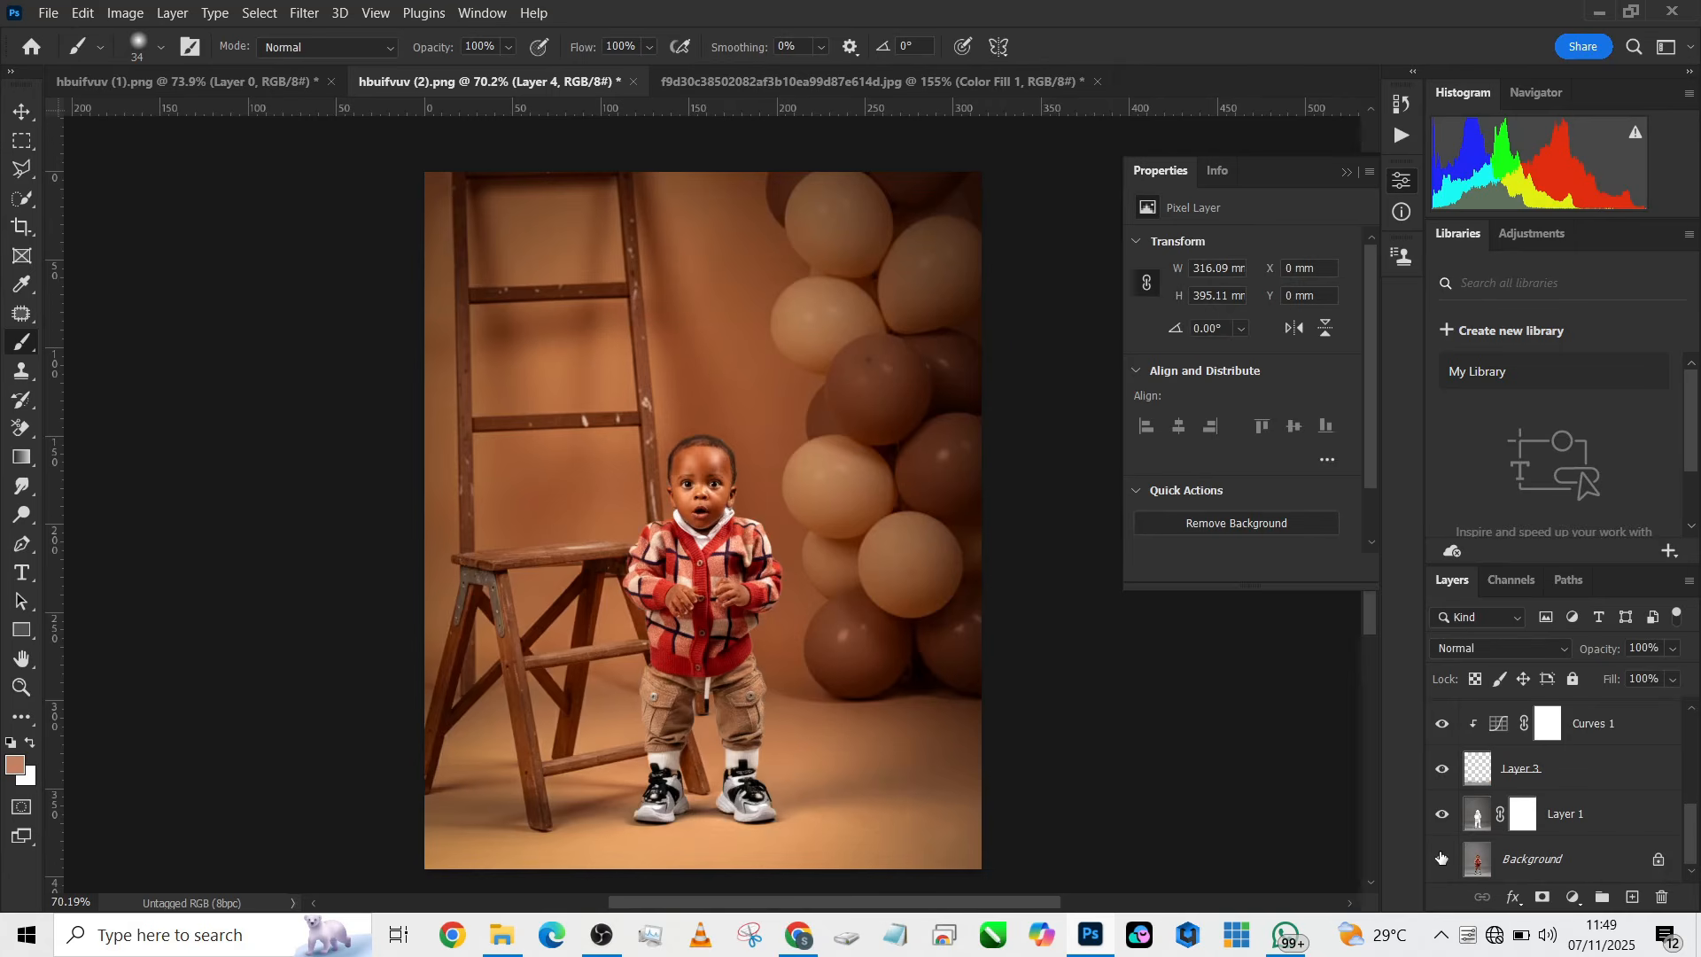
alt+click(1441, 856)
alt+click(1441, 856)
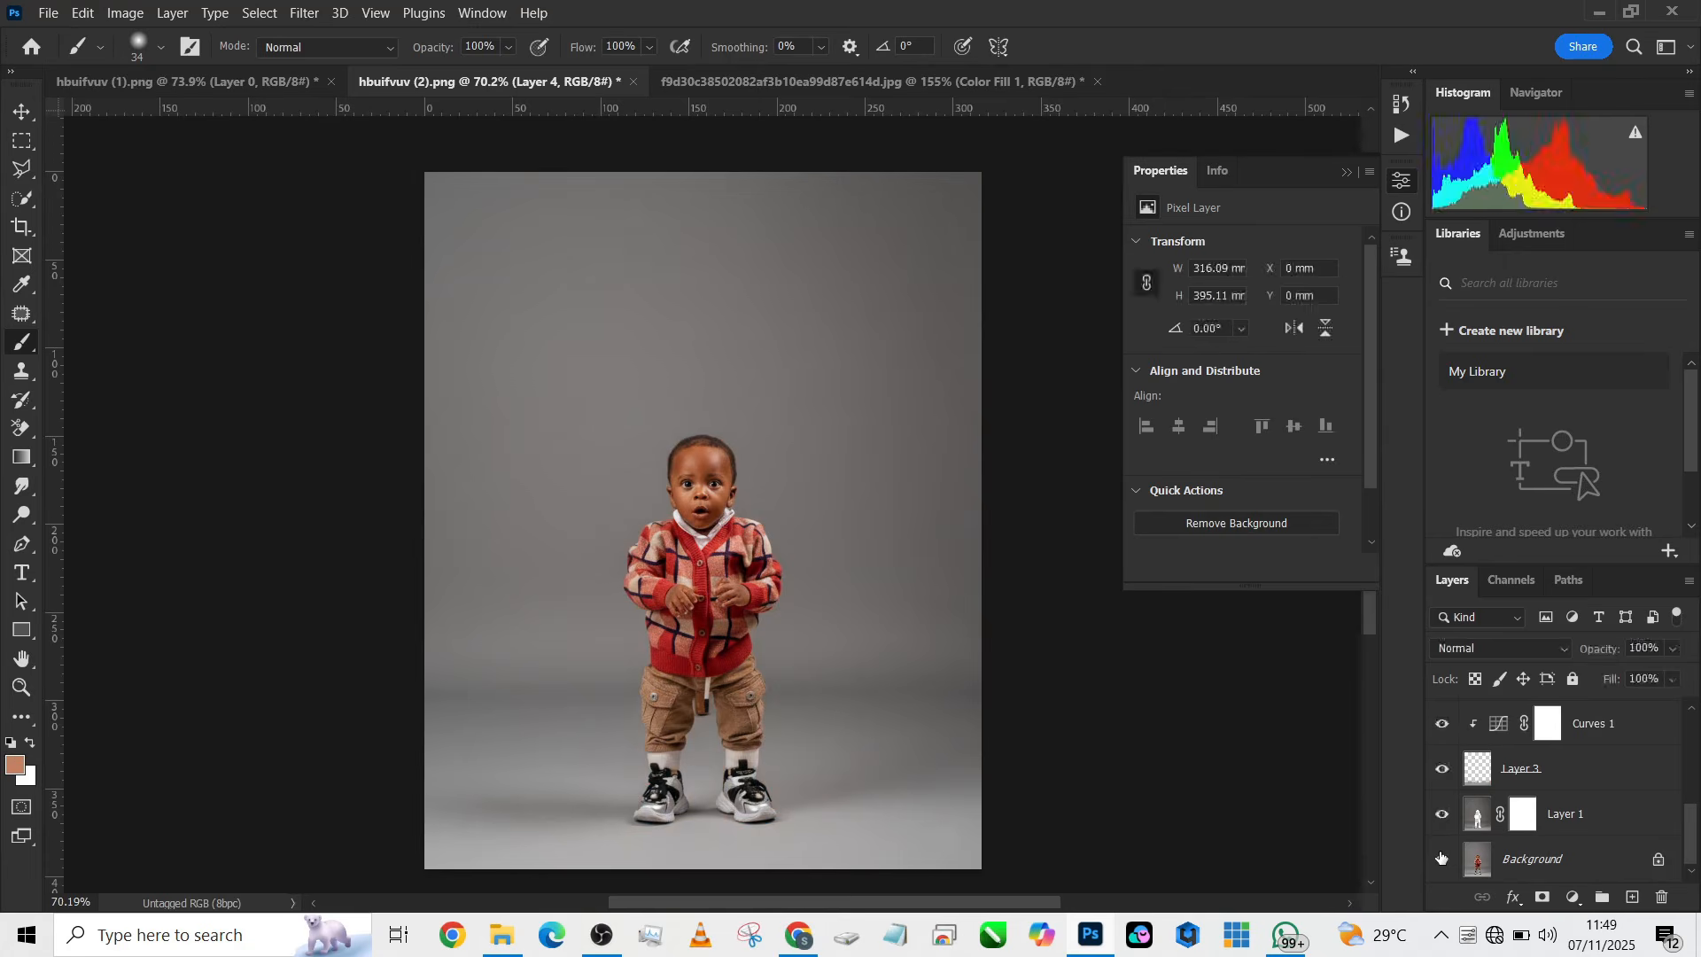
drag(763, 648, 785, 627)
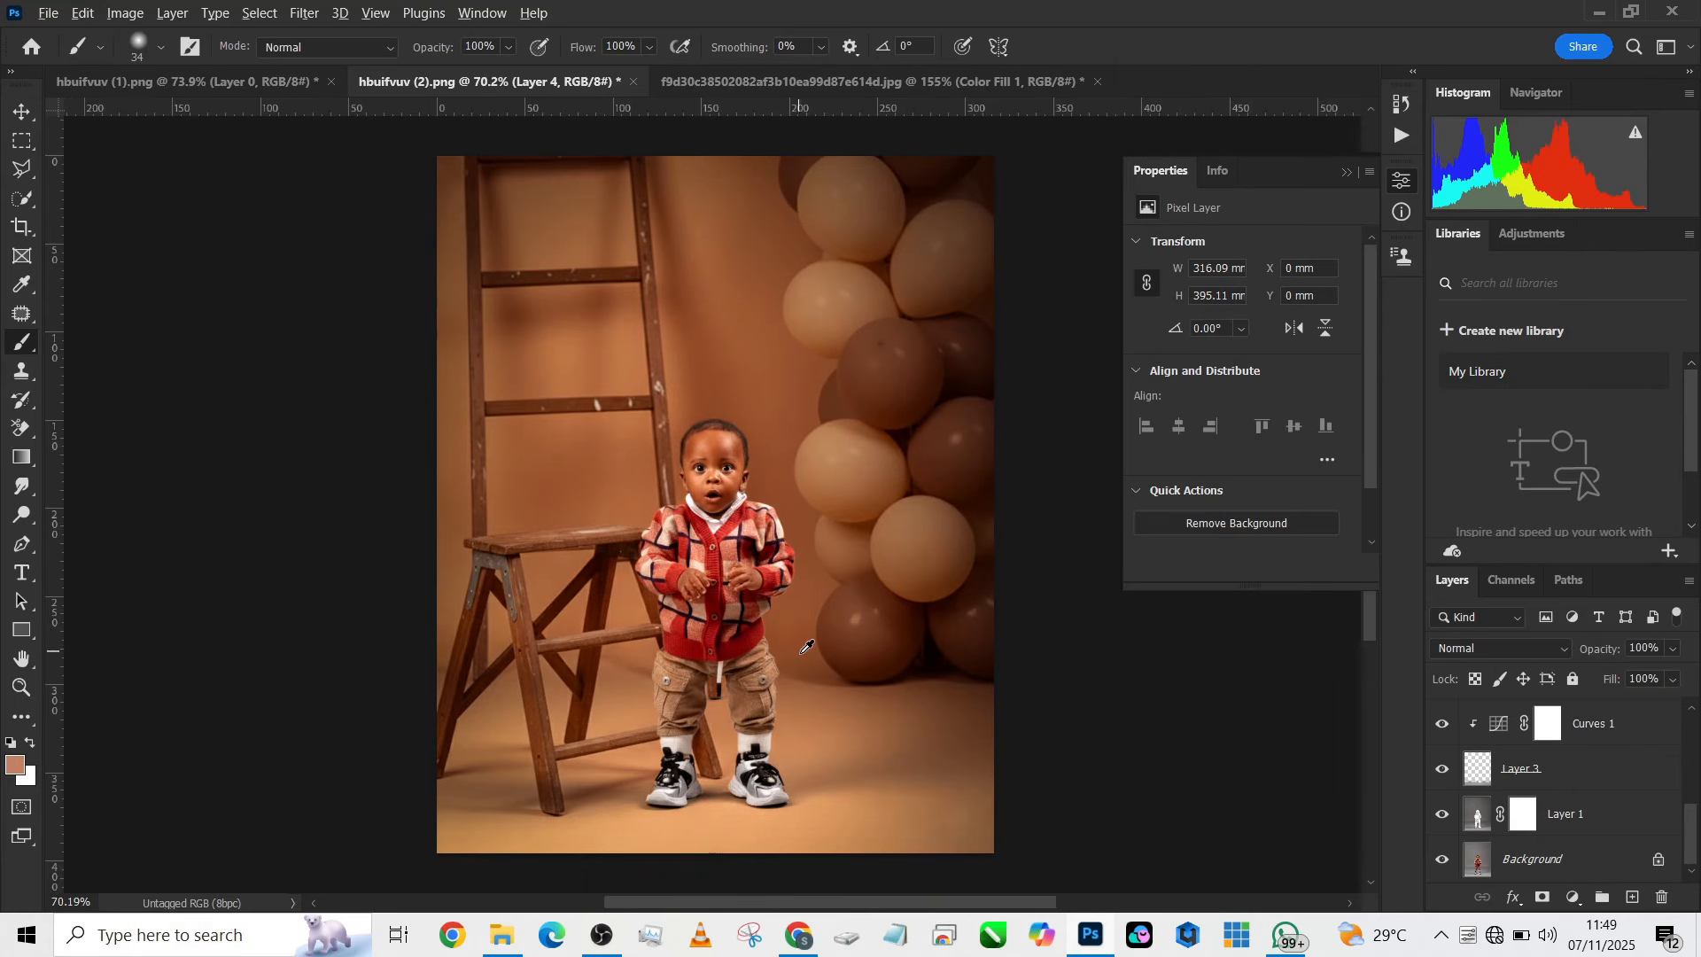
scroll(807, 647, up, 1)
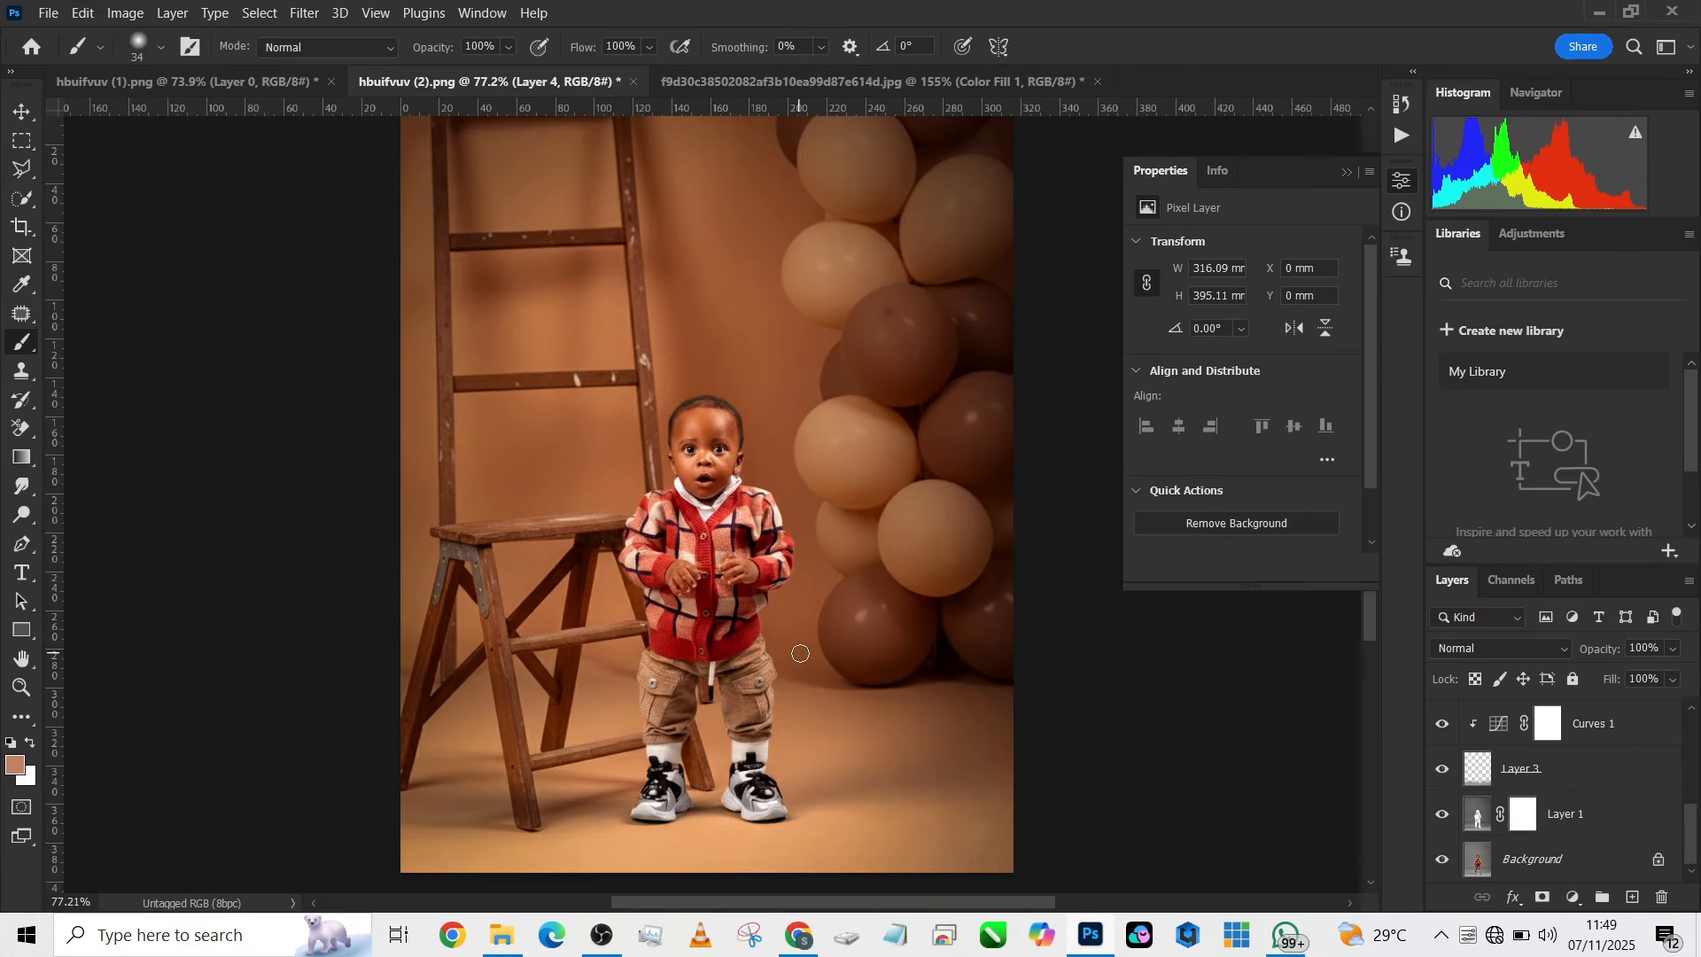